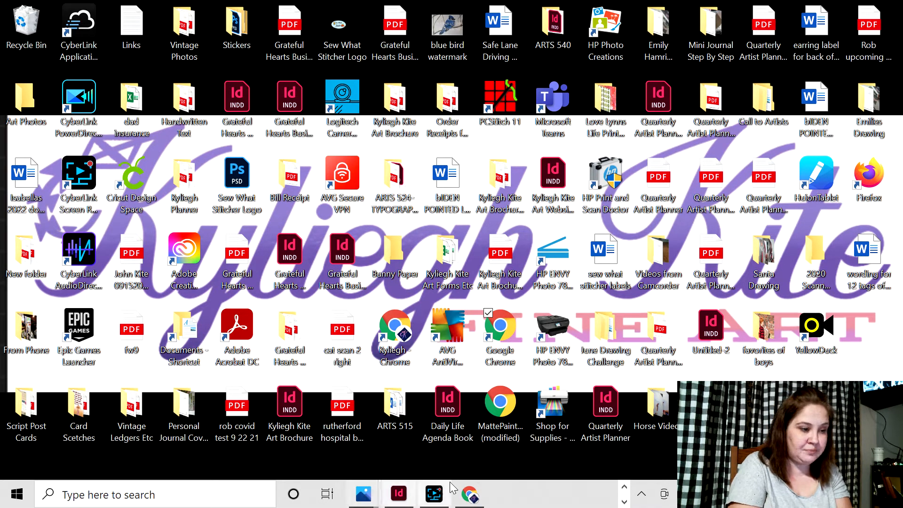
- Switch to Chrome, open notion.com, and look over the workspace's page list from the Cross Stitch Projects page
click(471, 495)
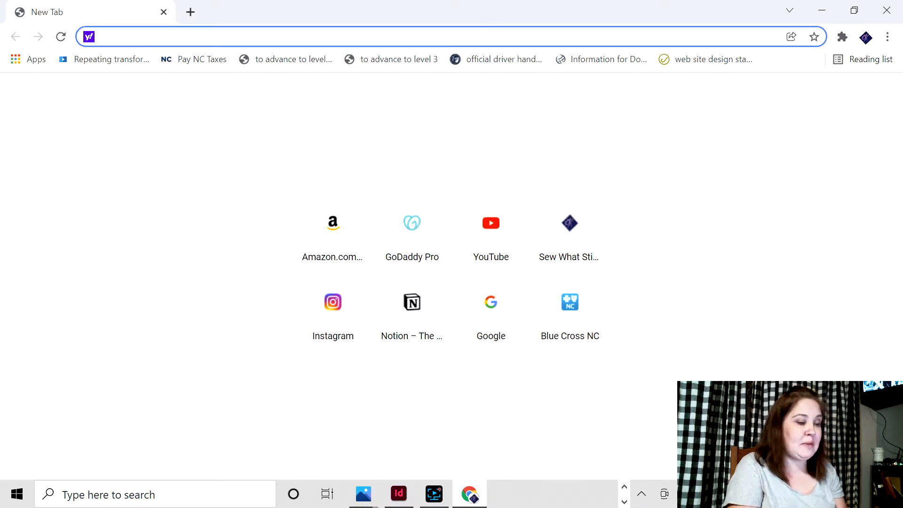
text(notion.com)
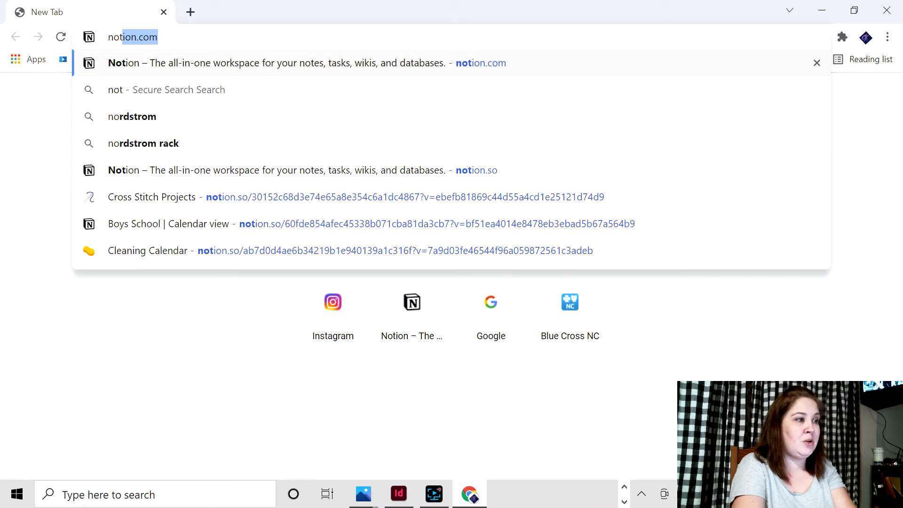
key(Return)
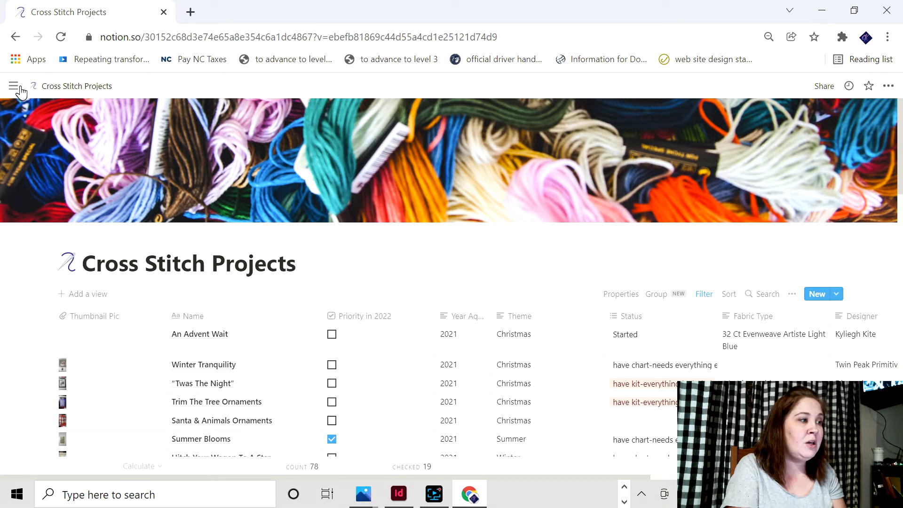
mouse_move(14, 89)
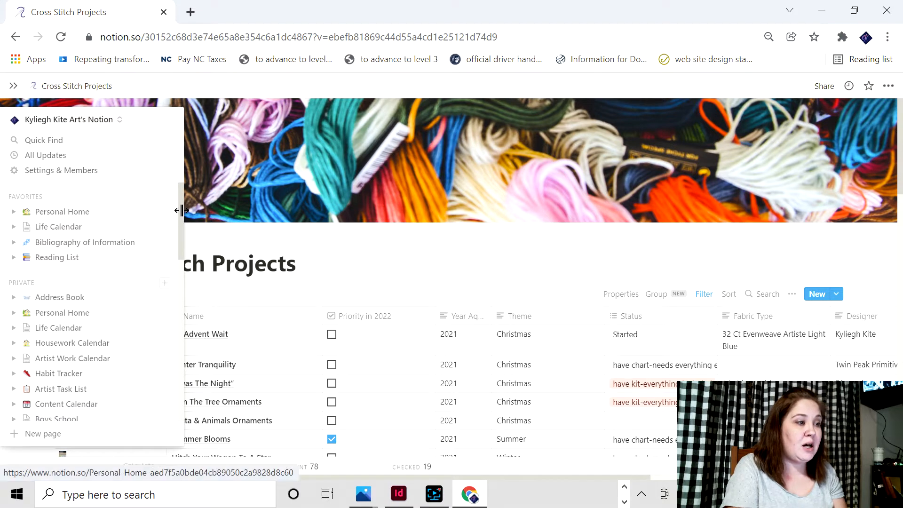
mouse_move(179, 216)
mouse_down()
mouse_move(190, 320)
mouse_move(180, 372)
mouse_move(197, 277)
mouse_move(192, 228)
mouse_up()
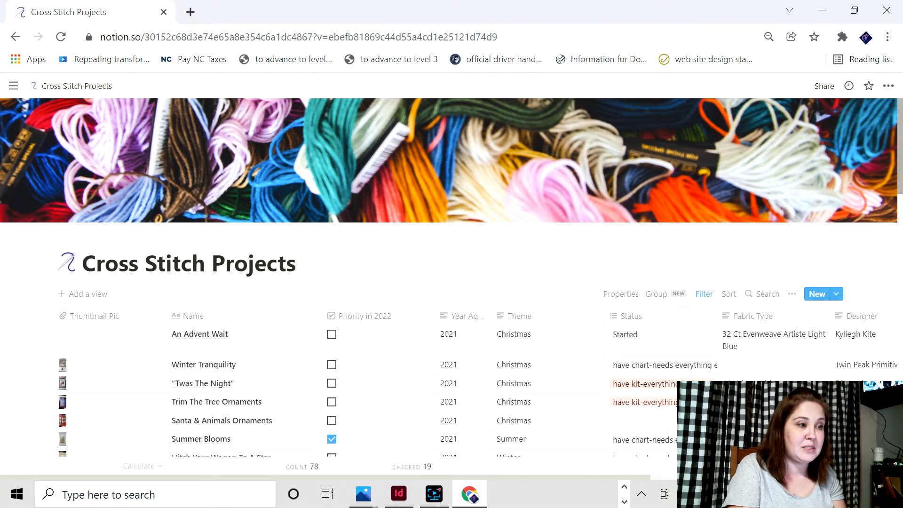
- View the thumbnail picture of the Winter Tranquility project at full size and close it again
scroll(451, 278, down, 3)
scroll(451, 278, down, 1)
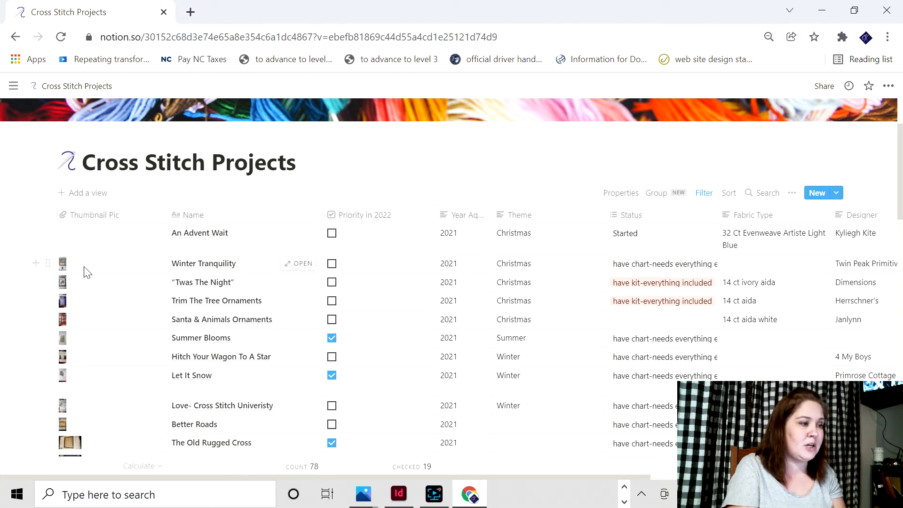
click(63, 265)
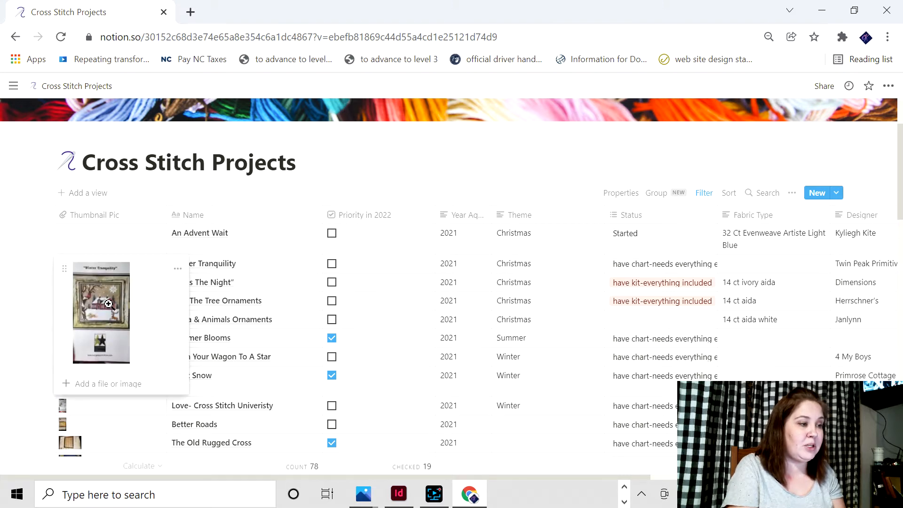
click(108, 297)
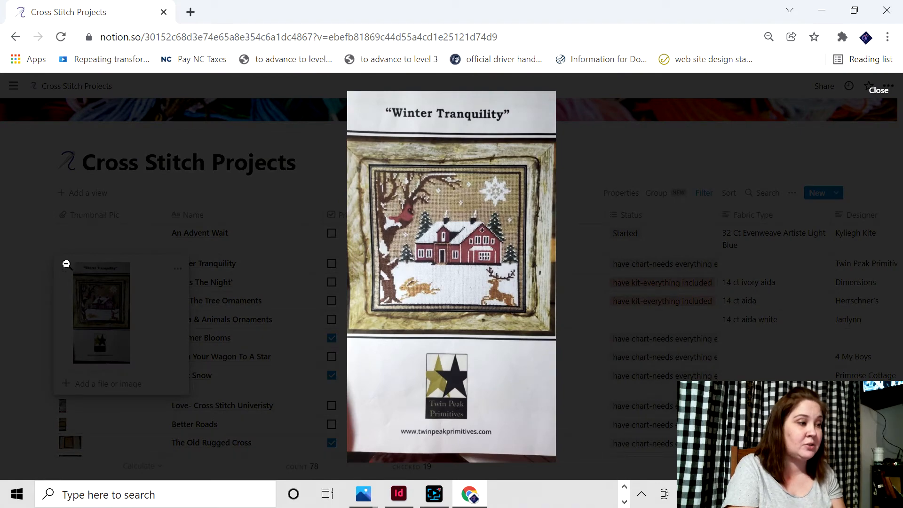
click(33, 246)
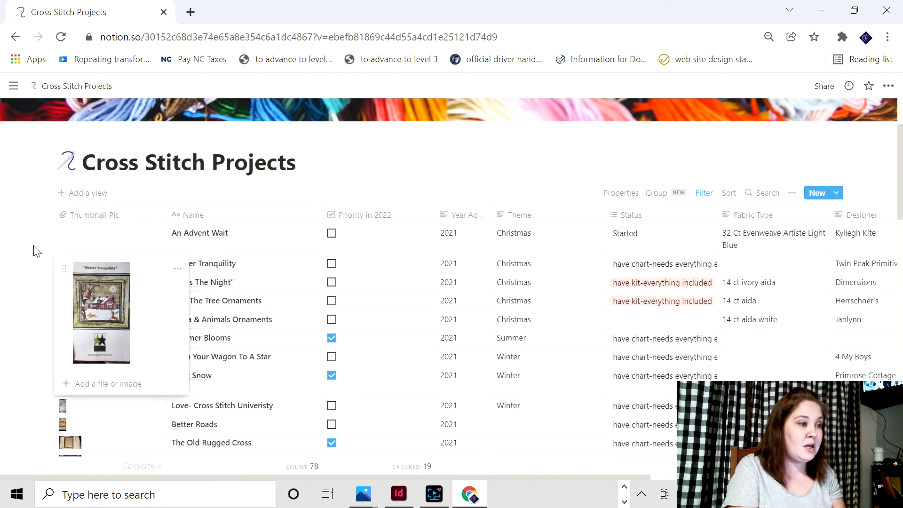
click(287, 196)
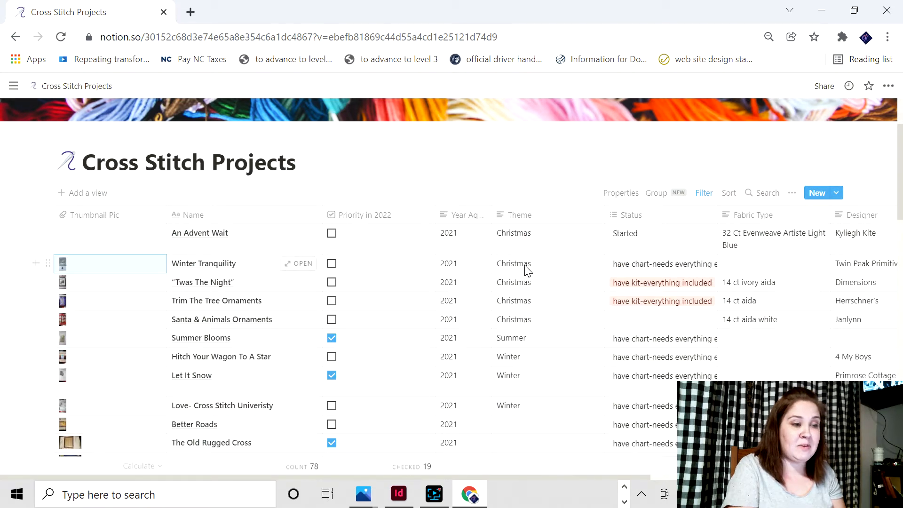
- Review the status options available for the An Advent Wait project and look through the list of projects
click(667, 253)
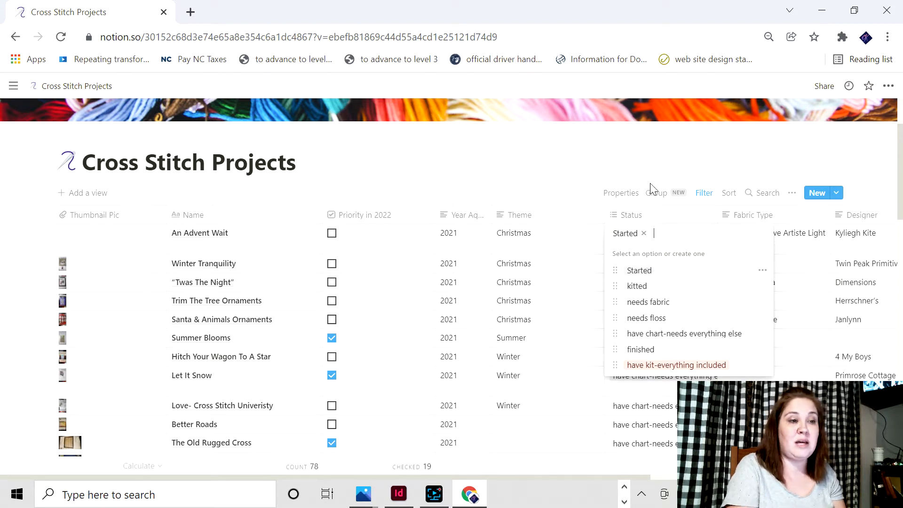
key(Escape)
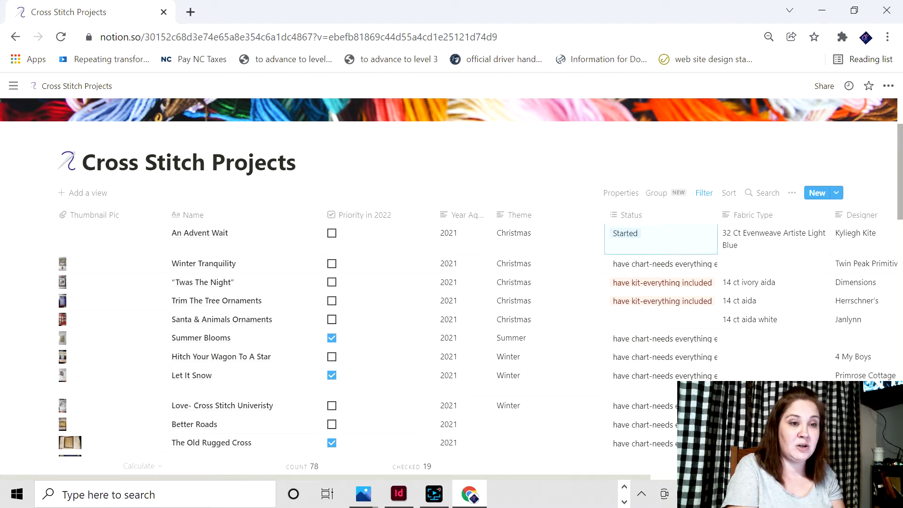
scroll(452, 282, down, 20)
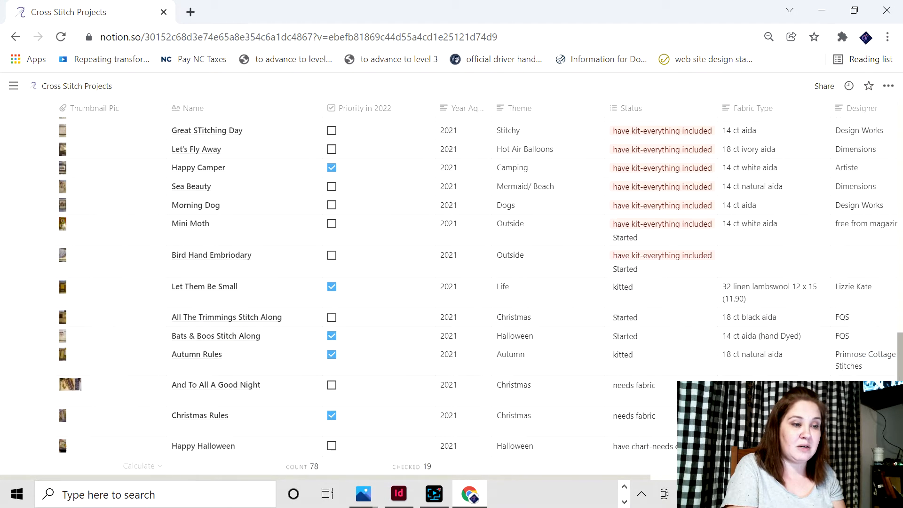
scroll(452, 282, down, 8)
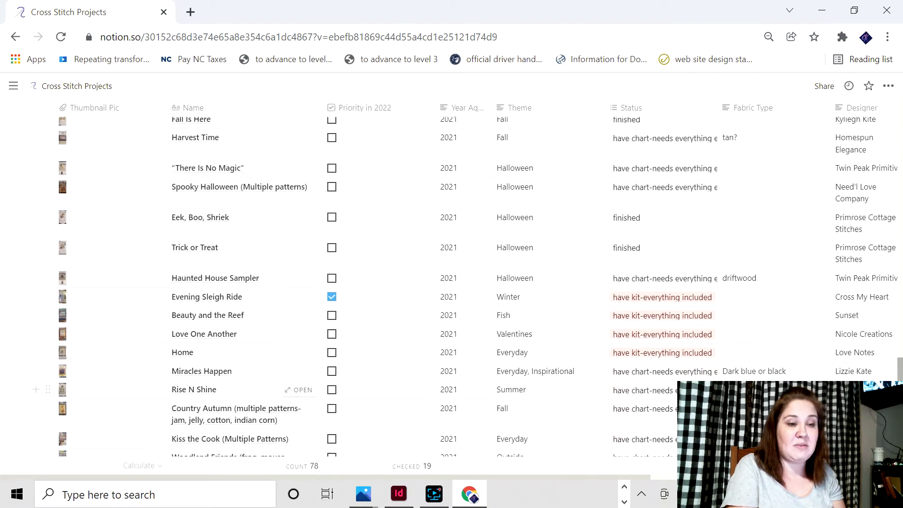
scroll(451, 282, up, 20)
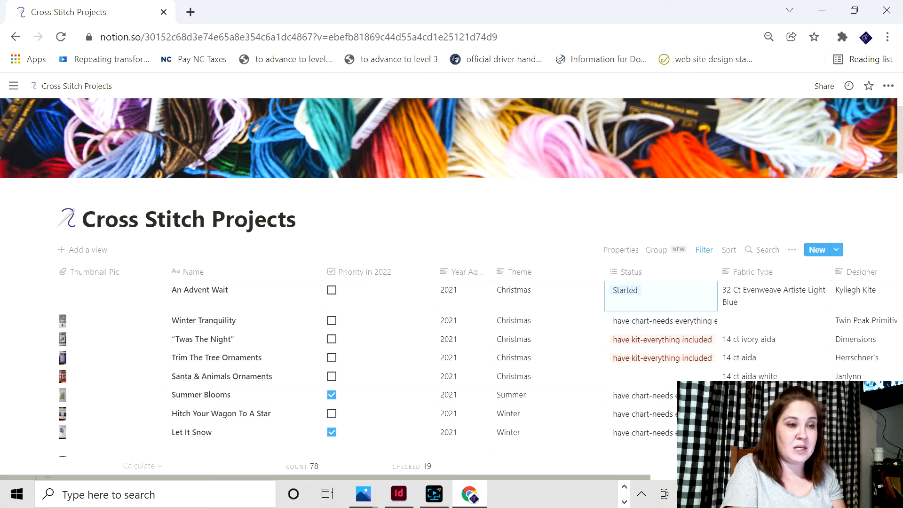
- Examine the table's remaining columns from Fabric Type through Size Fabric Needed, and return to the first column
drag(324, 477, 423, 477)
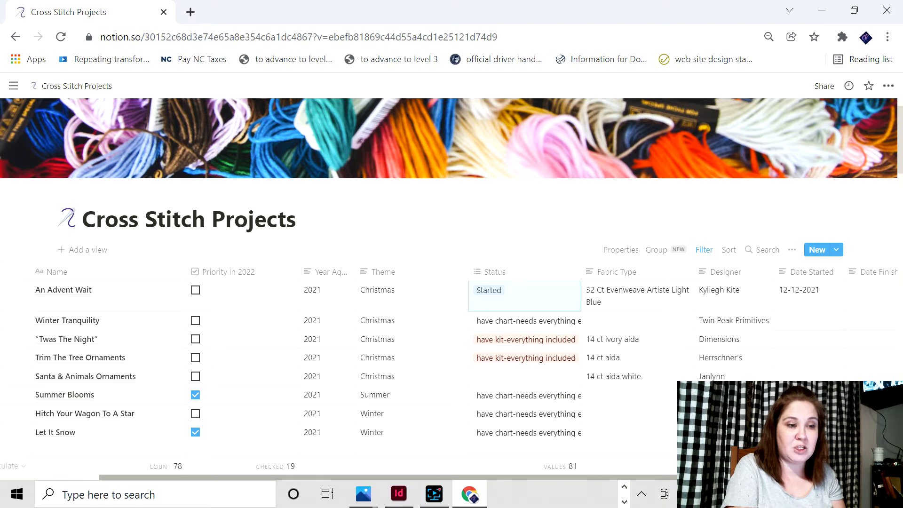
drag(733, 476, 842, 477)
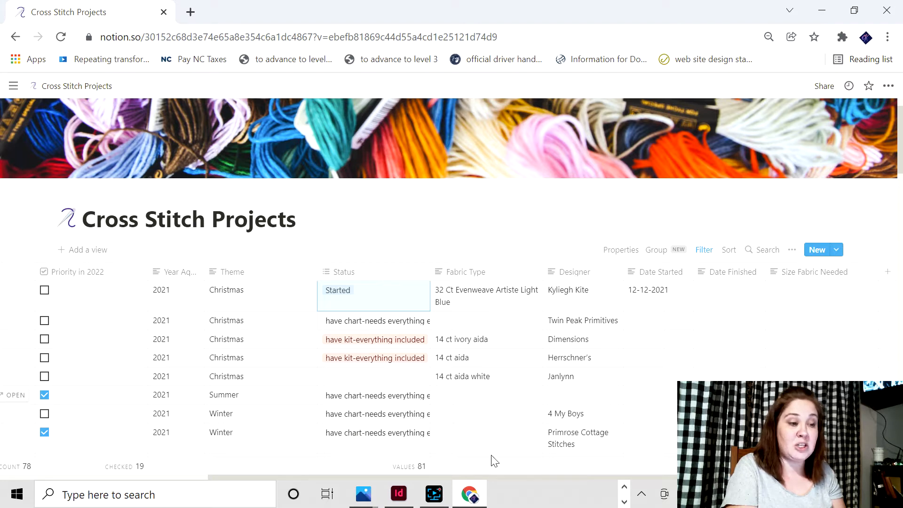
click(431, 498)
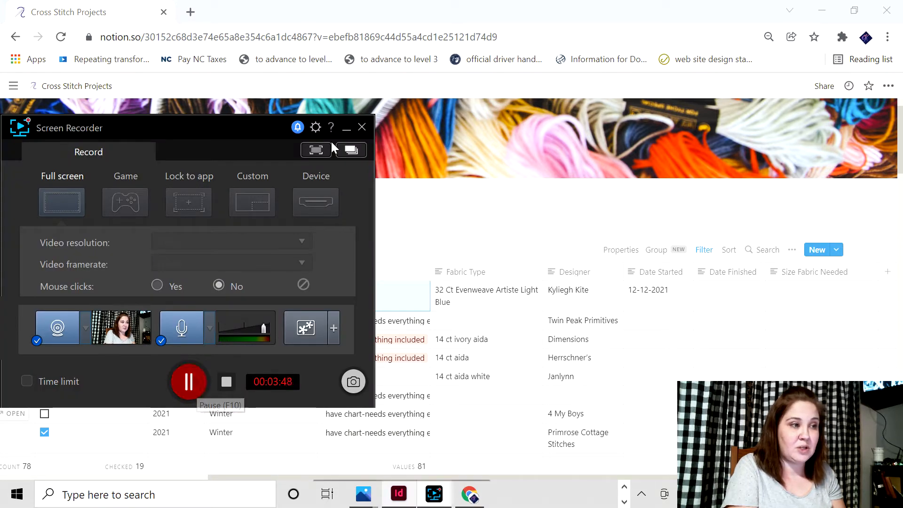
click(346, 127)
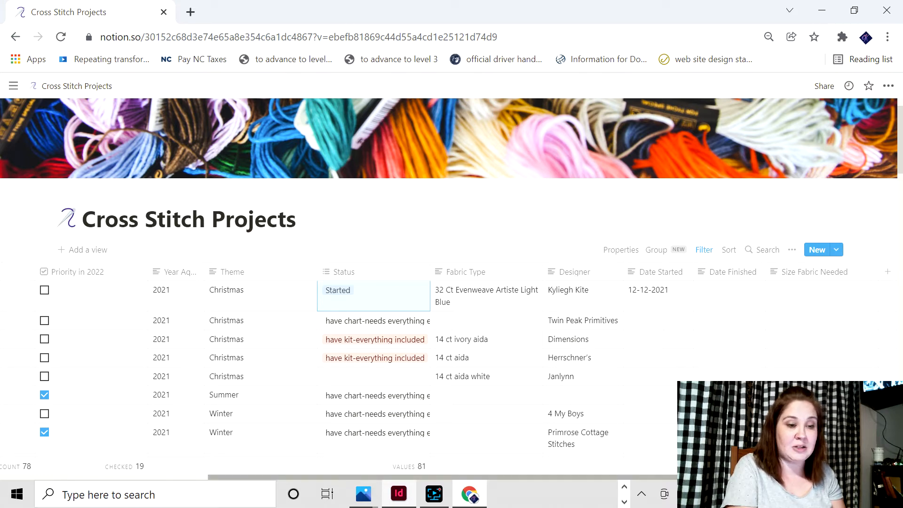
scroll(446, 371, right, 3)
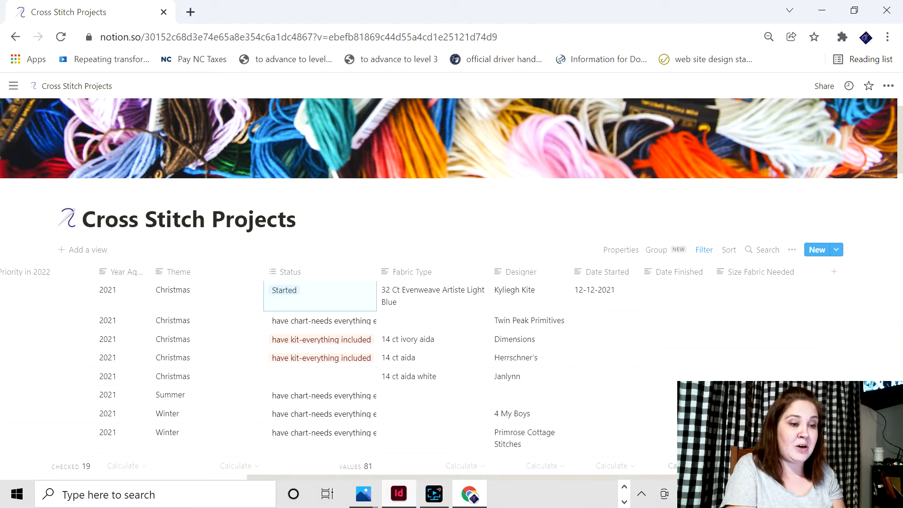
scroll(410, 373, left, 2)
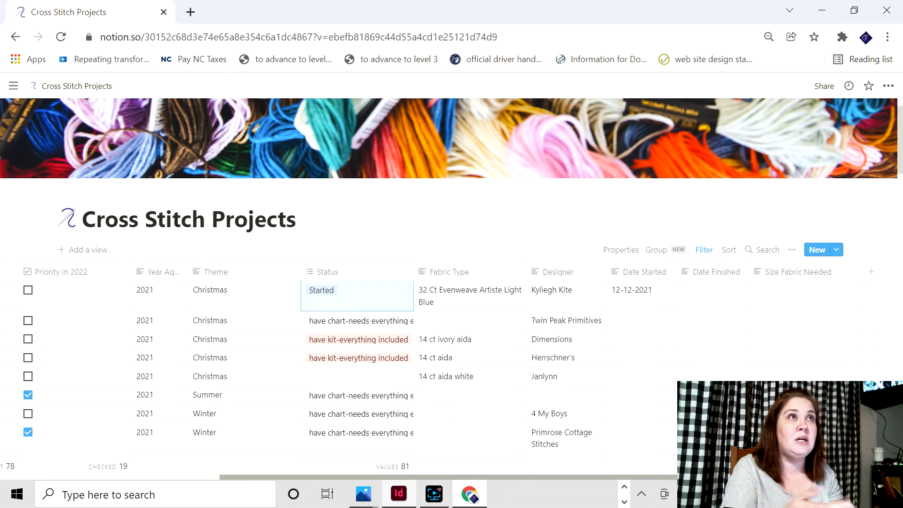
scroll(410, 373, left, 15)
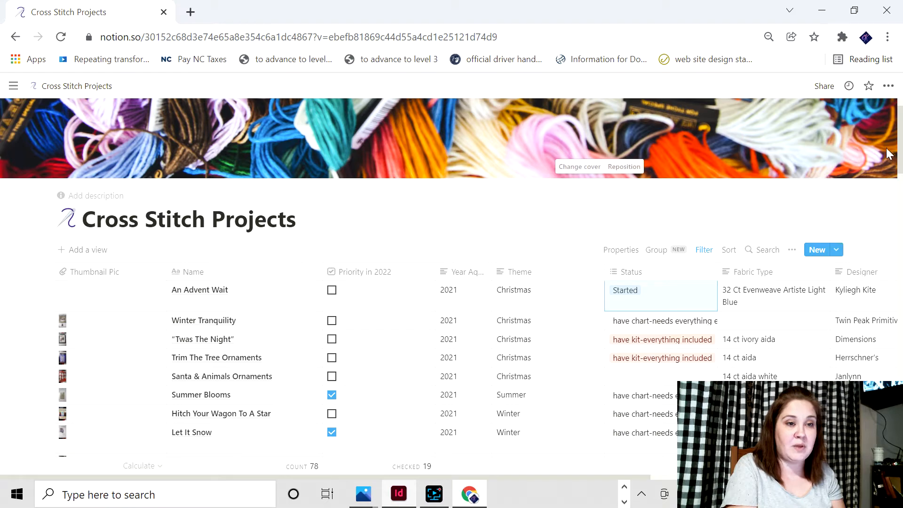
- Browse to the end of the project list and check the Size Fabric Needed entry for Haunted House Sampler
scroll(451, 278, down, 15)
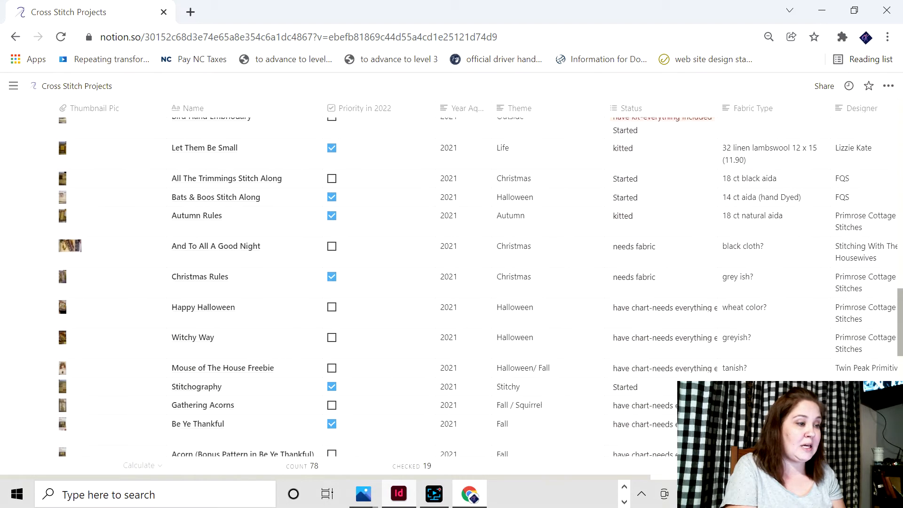
scroll(451, 278, down, 7)
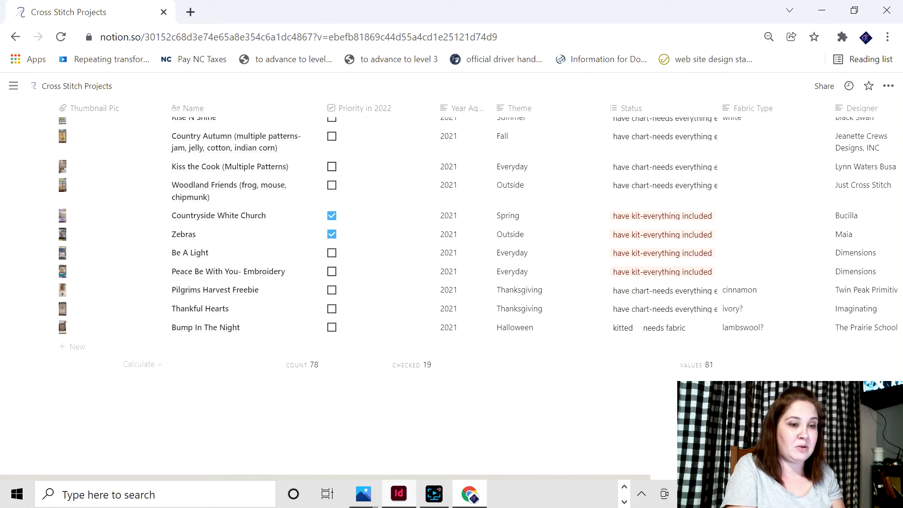
scroll(452, 282, up, 6)
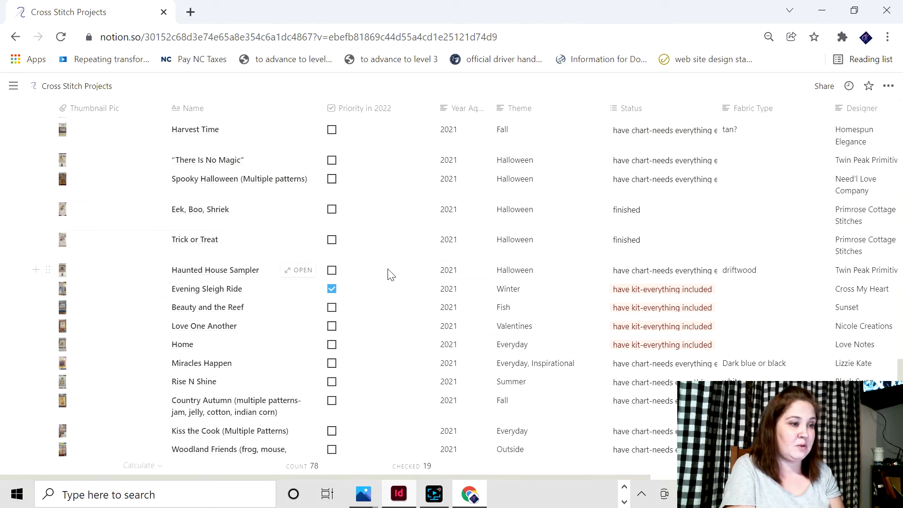
click(535, 276)
key(Tab)
key(Tab)
key(Tab)
key(Tab)
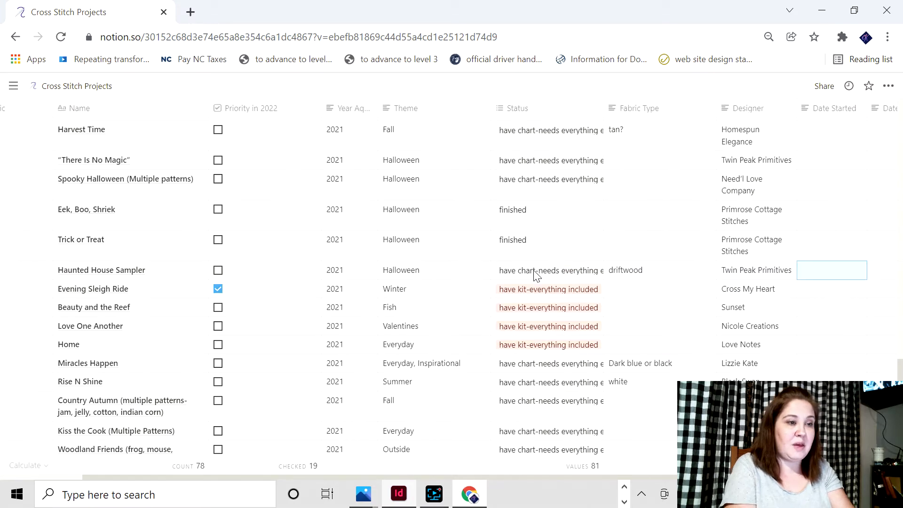
key(Tab)
key(Tab)
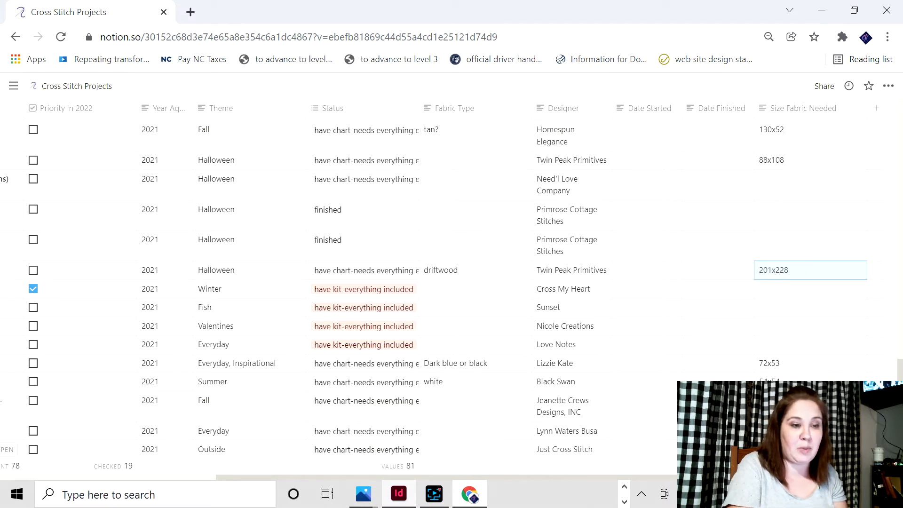
scroll(448, 292, left, 6)
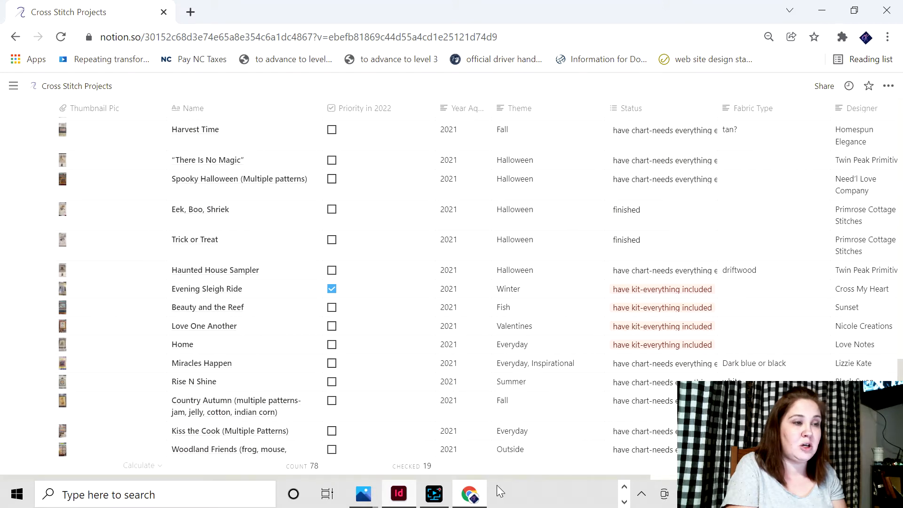
- Add a filter on the Theme property and set the first filter condition to Theme contains Christmas
click(578, 111)
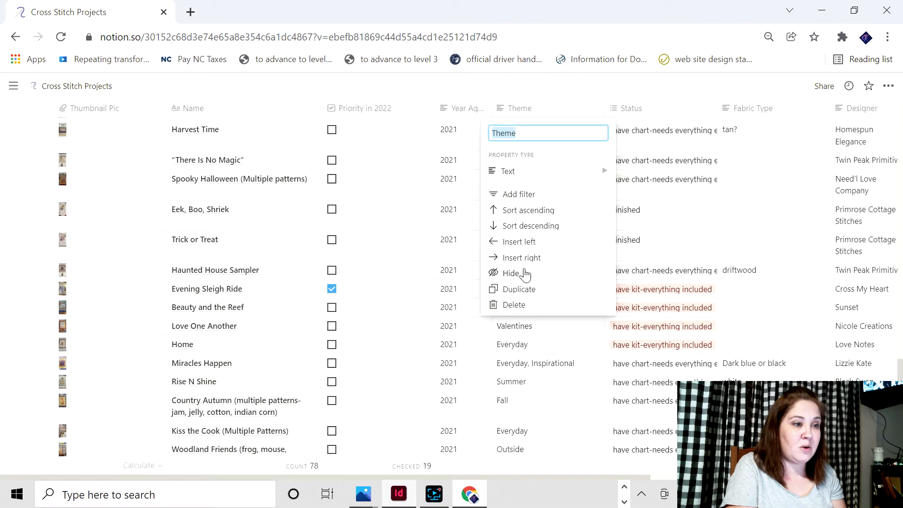
click(536, 193)
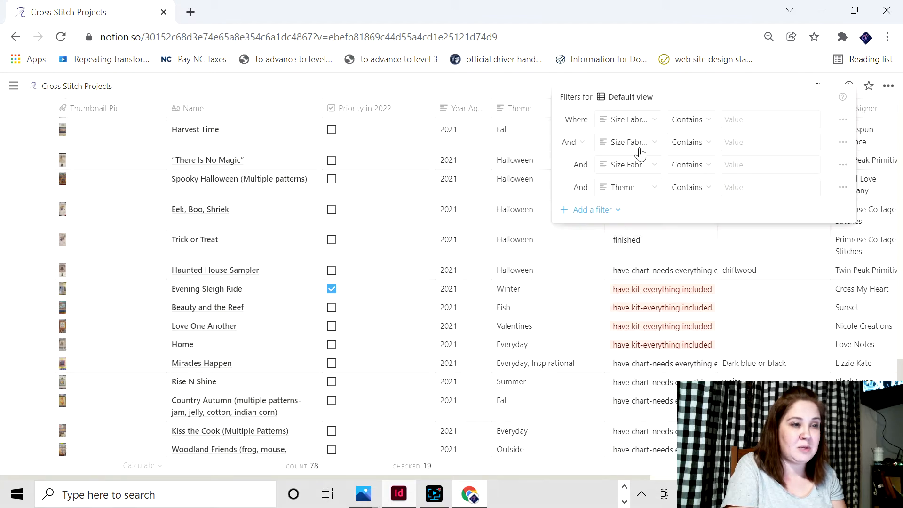
click(643, 121)
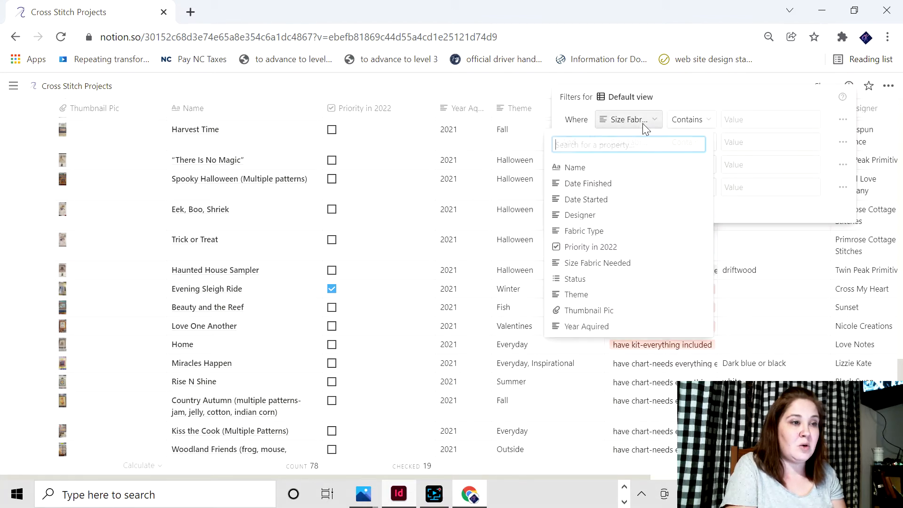
click(582, 293)
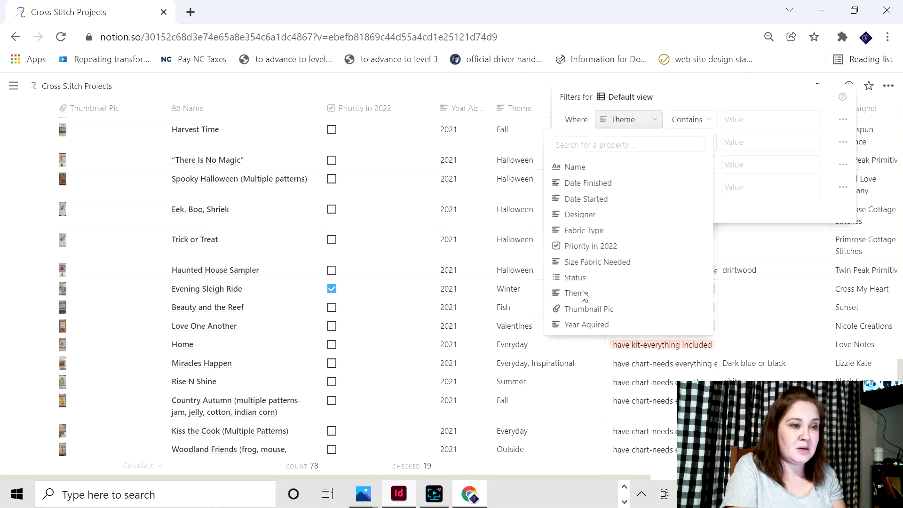
click(768, 118)
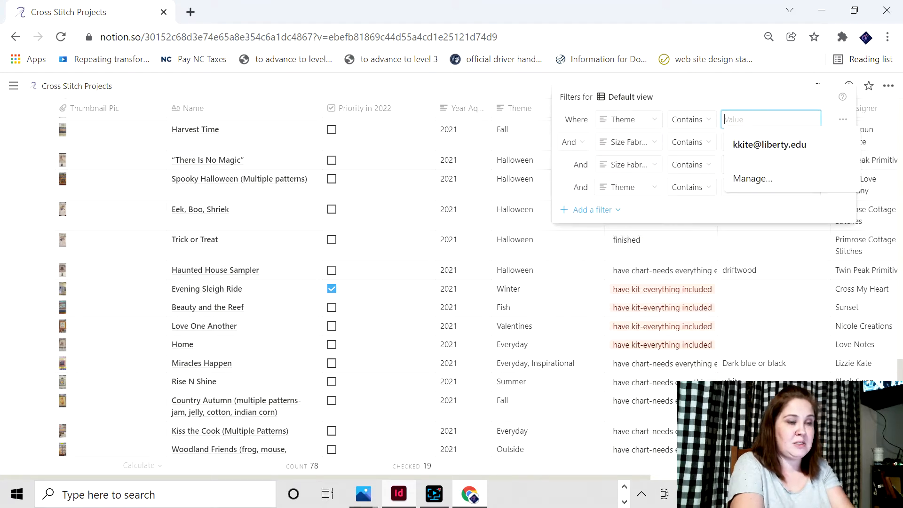
text(Christmas)
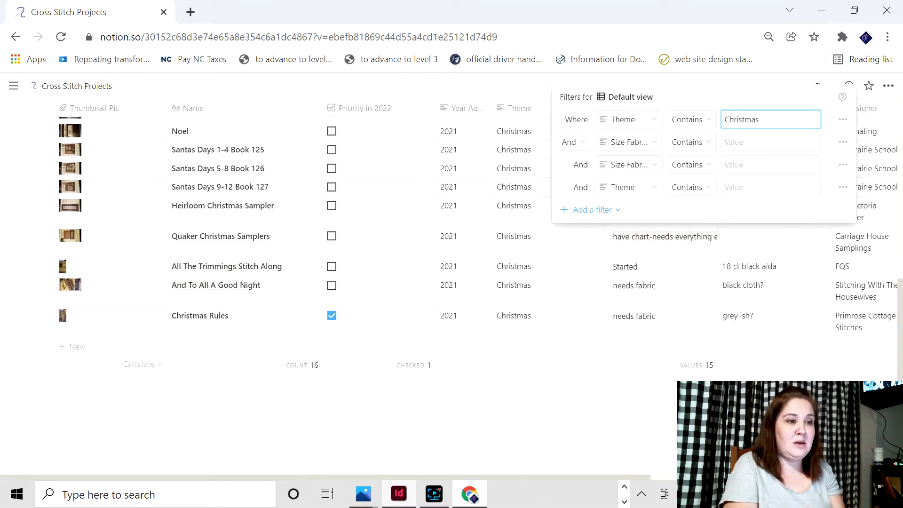
click(562, 402)
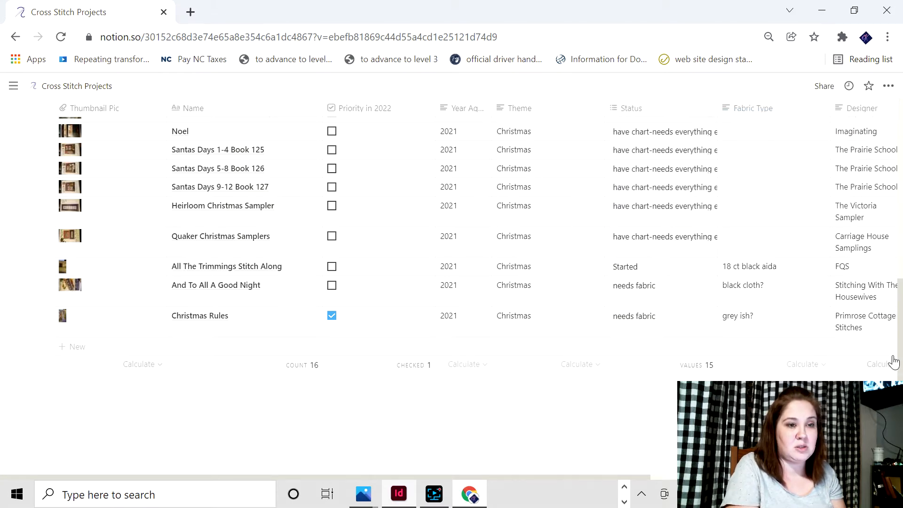
- Look through the filtered projects and change the first filter condition to Theme contains 4th
scroll(451, 254, up, 5)
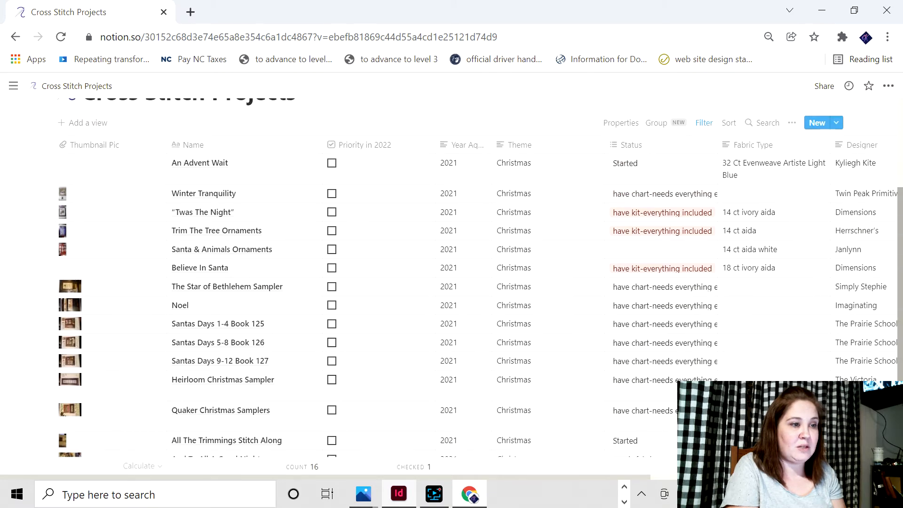
scroll(451, 254, down, 1)
scroll(451, 254, down, 3)
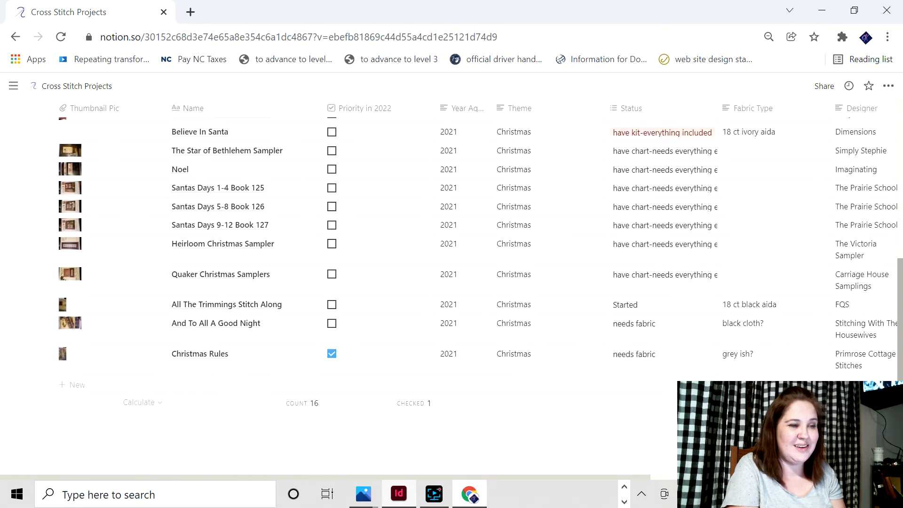
scroll(451, 254, up, 6)
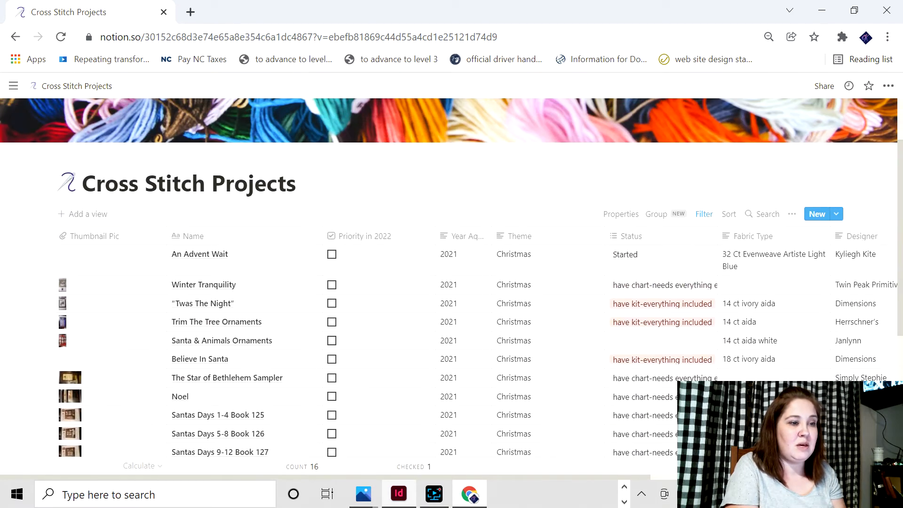
click(539, 239)
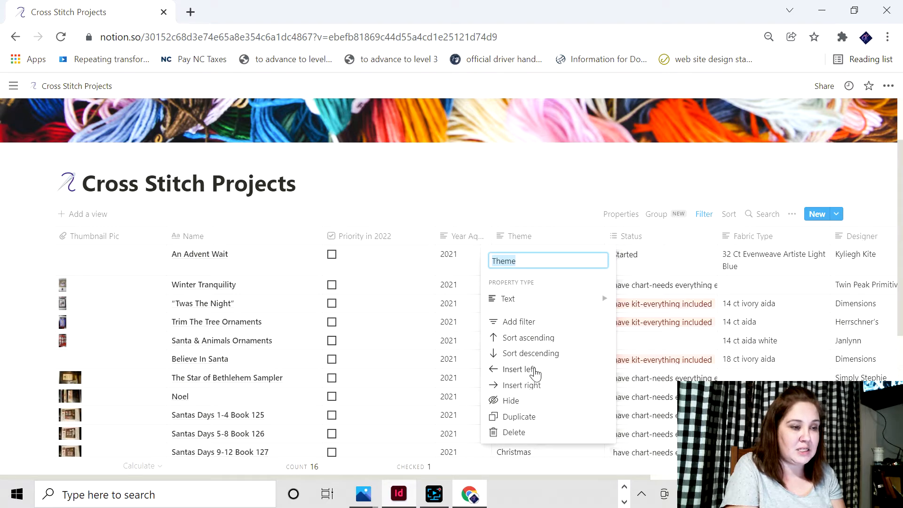
click(529, 321)
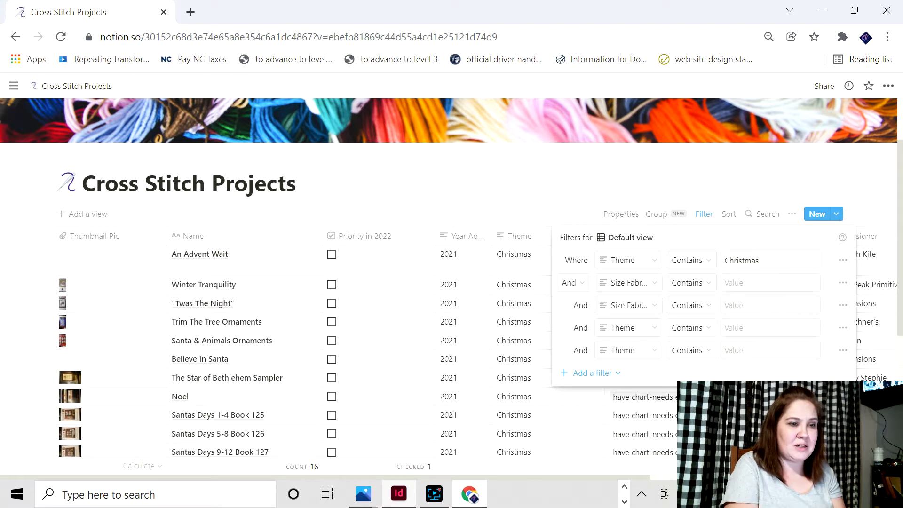
click(755, 260)
key(BackSpace)
key(BackSpace)
key(BackSpace)
key(BackSpace)
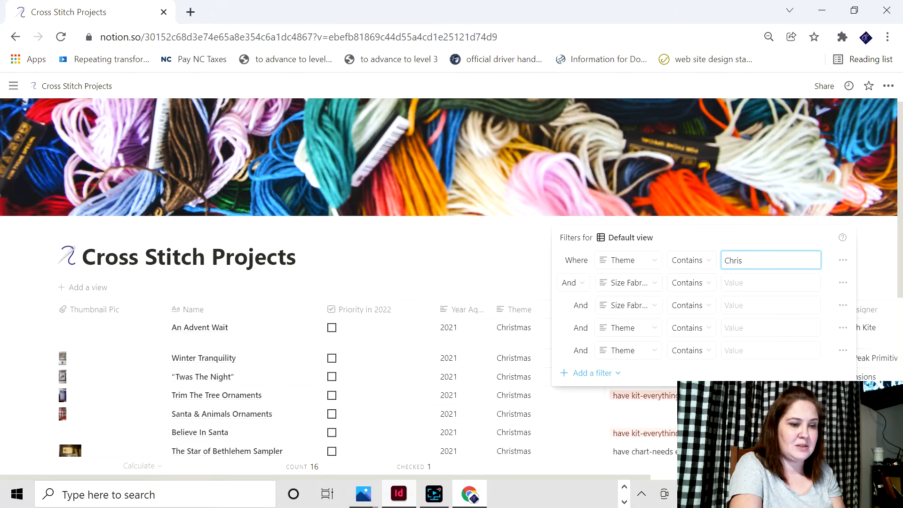
text(4th)
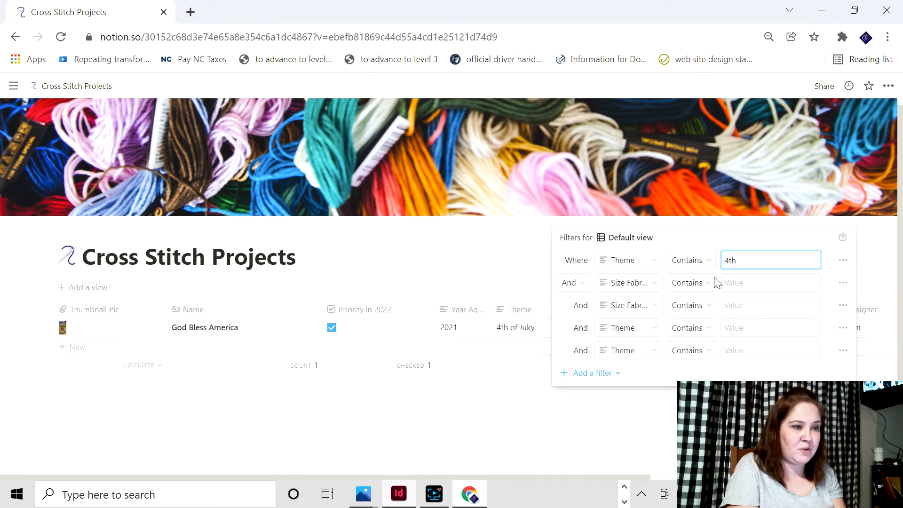
click(499, 282)
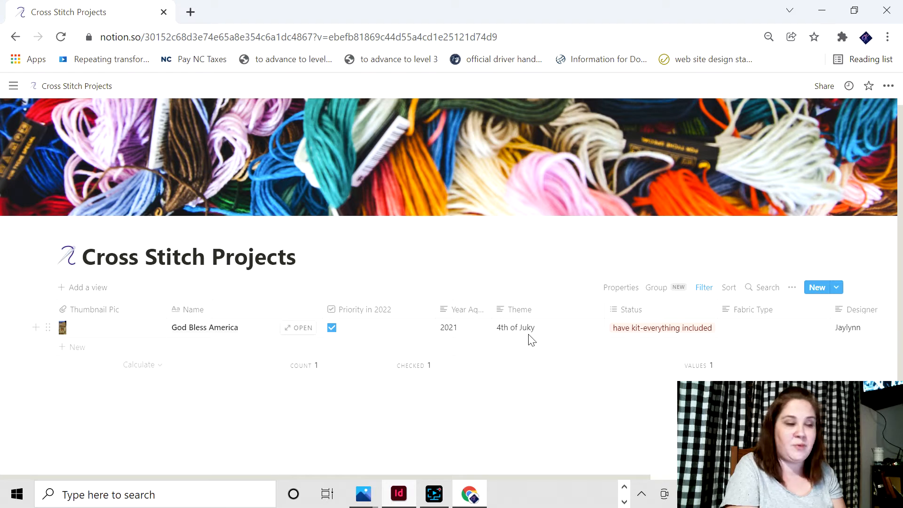
- Reopen the Theme filters and remove the condition Theme contains 4th
click(520, 311)
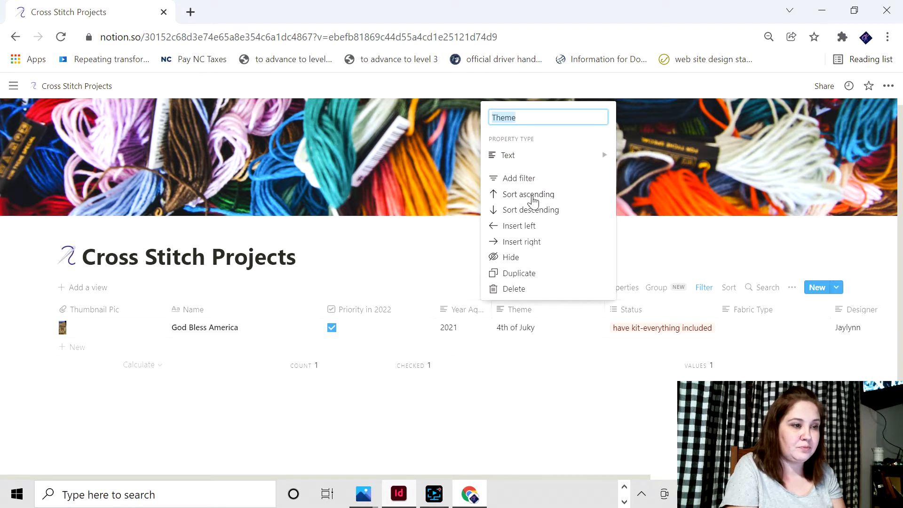
click(533, 178)
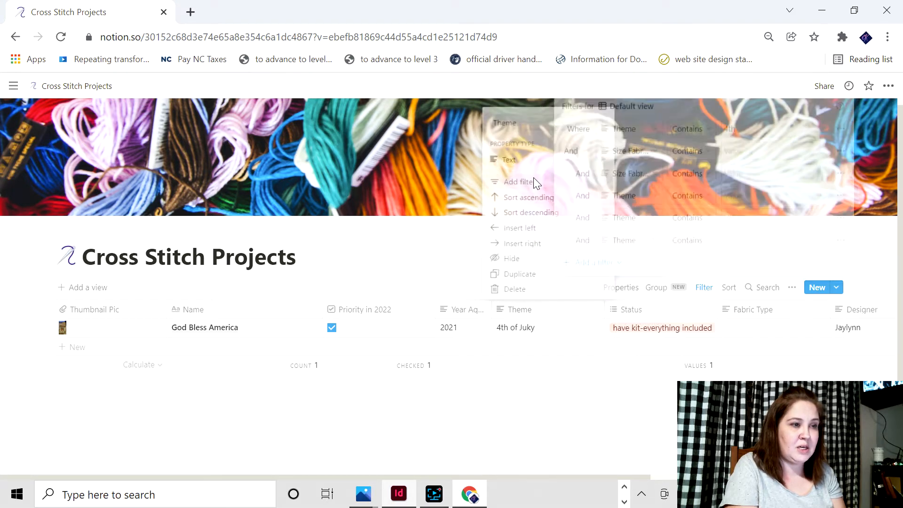
click(843, 127)
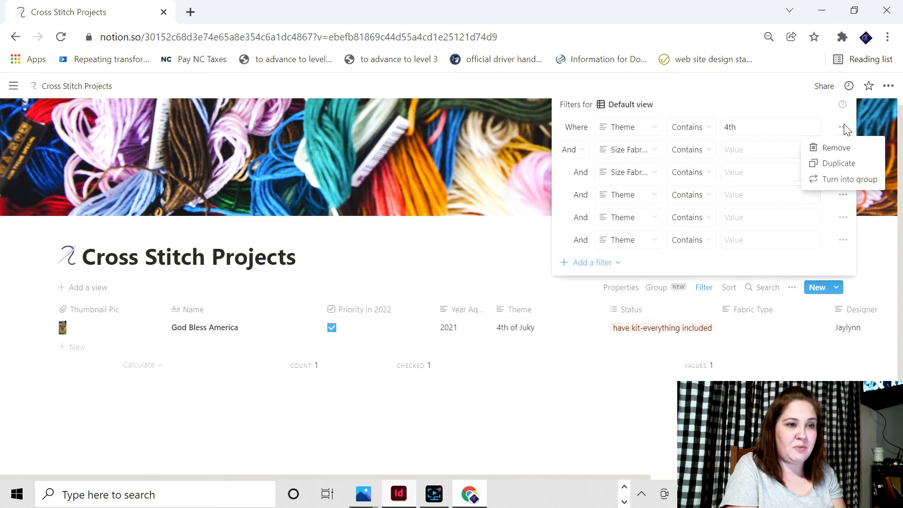
click(833, 148)
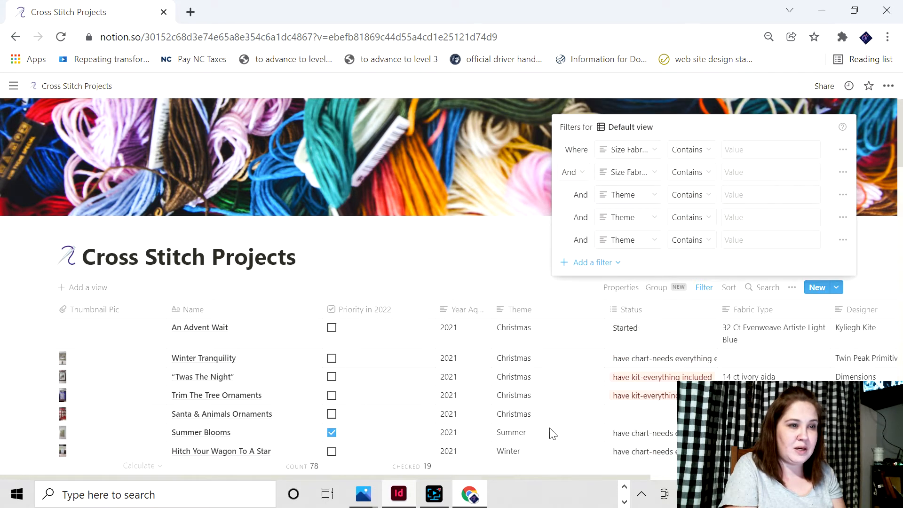
click(525, 277)
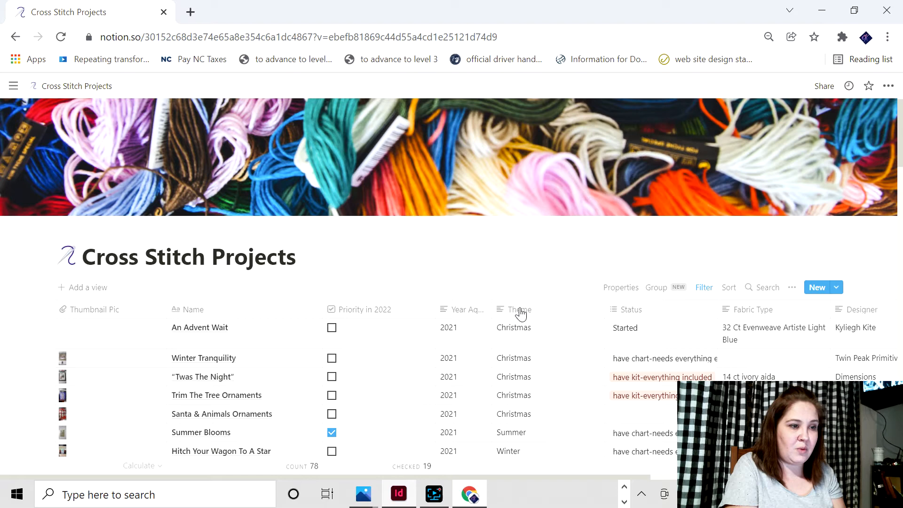
- Add another blank Theme filter condition and remove the first empty Size Fabric Needed condition
click(561, 316)
click(559, 180)
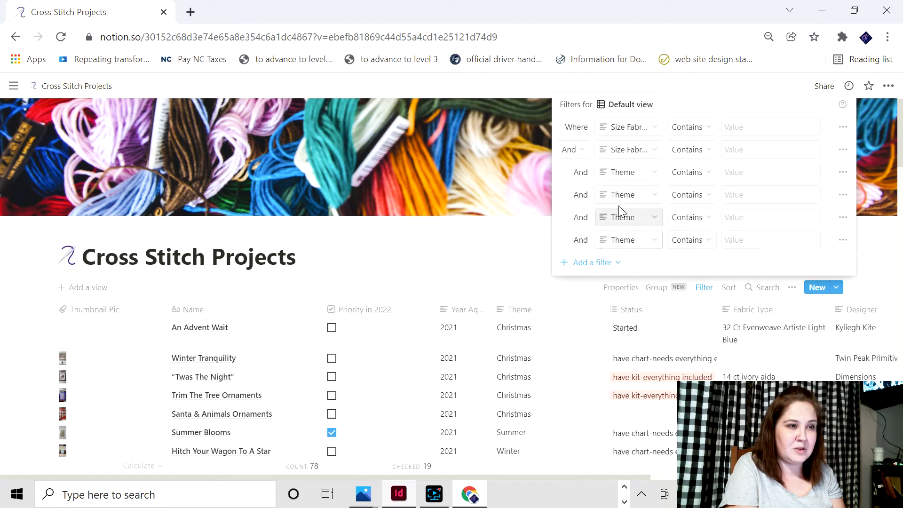
click(839, 127)
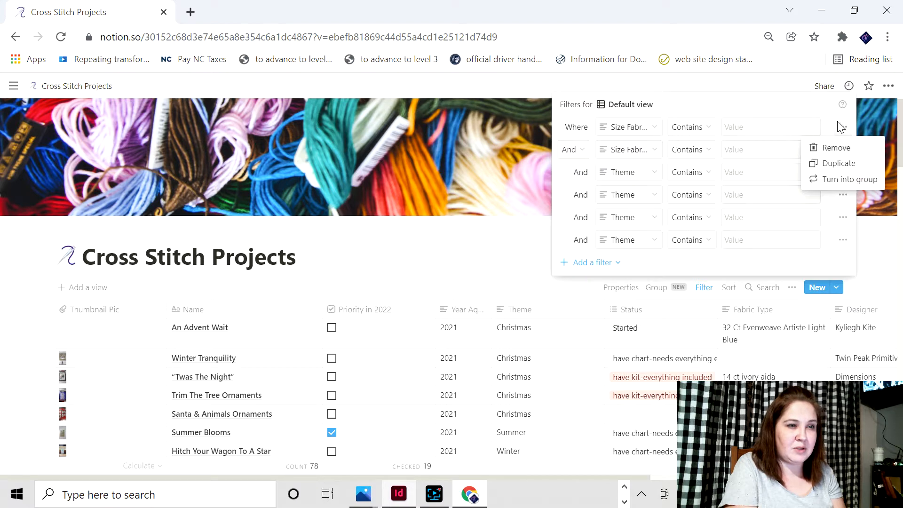
click(832, 148)
click(510, 234)
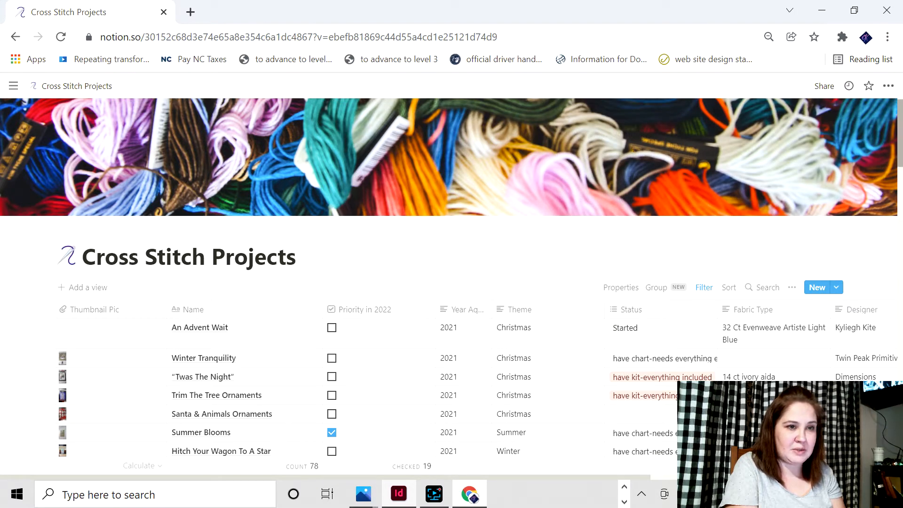
- Browse to the end of the full project list and set the Name column's calculation to Count all
scroll(452, 277, down, 12)
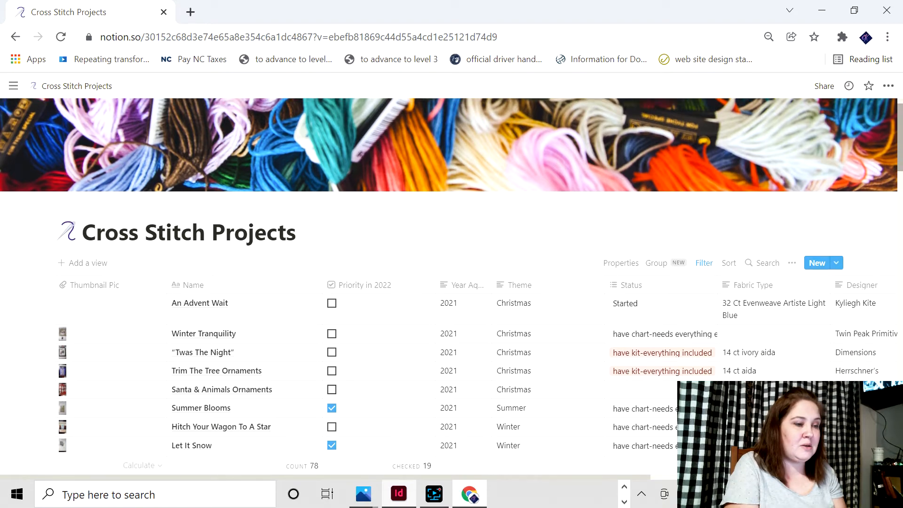
scroll(451, 277, down, 15)
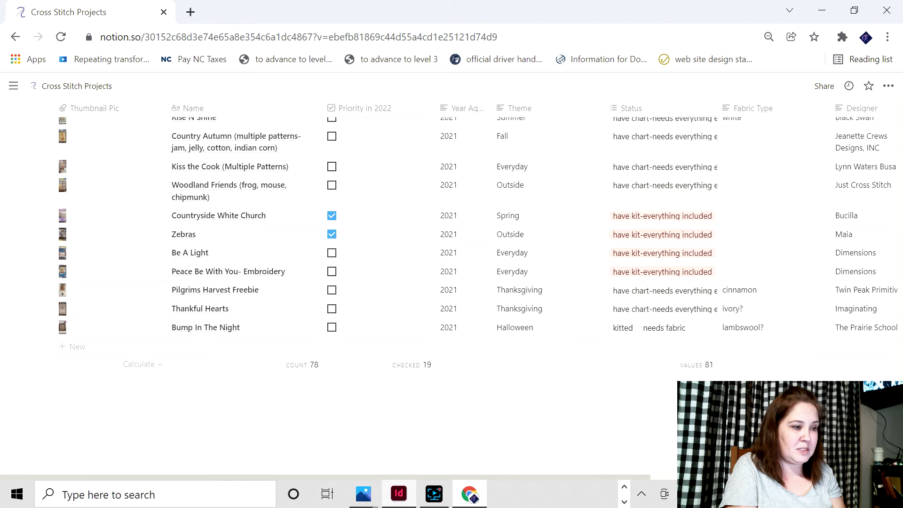
click(303, 364)
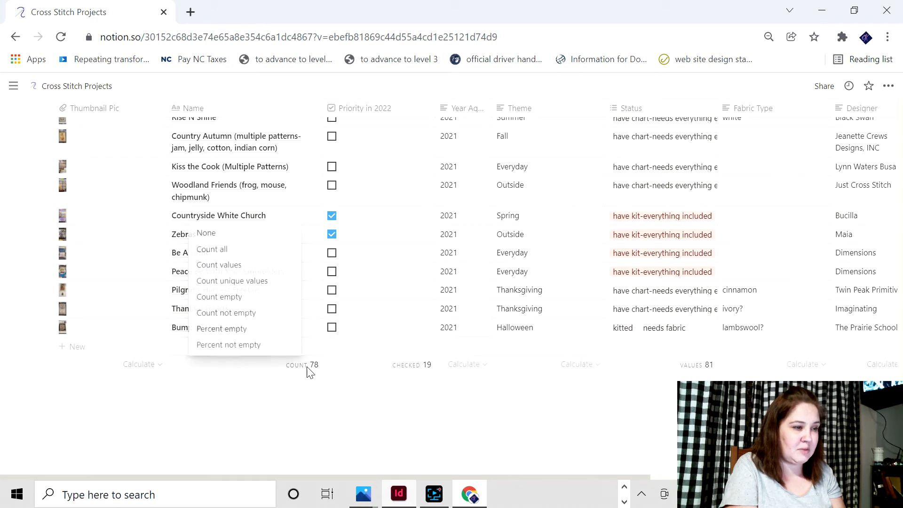
click(242, 249)
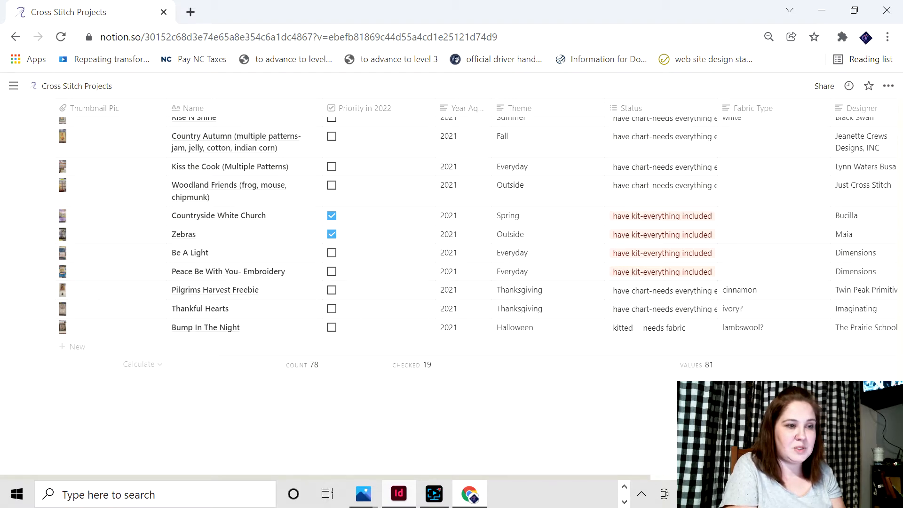
scroll(451, 282, up, 20)
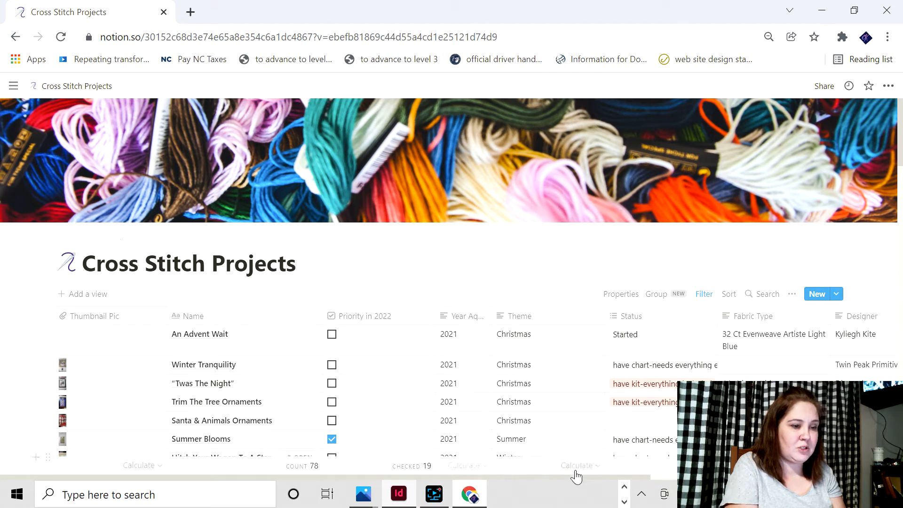
- Switch to Microsoft Edge, search the web for "notion" and open the Notion.so result
click(624, 487)
click(387, 496)
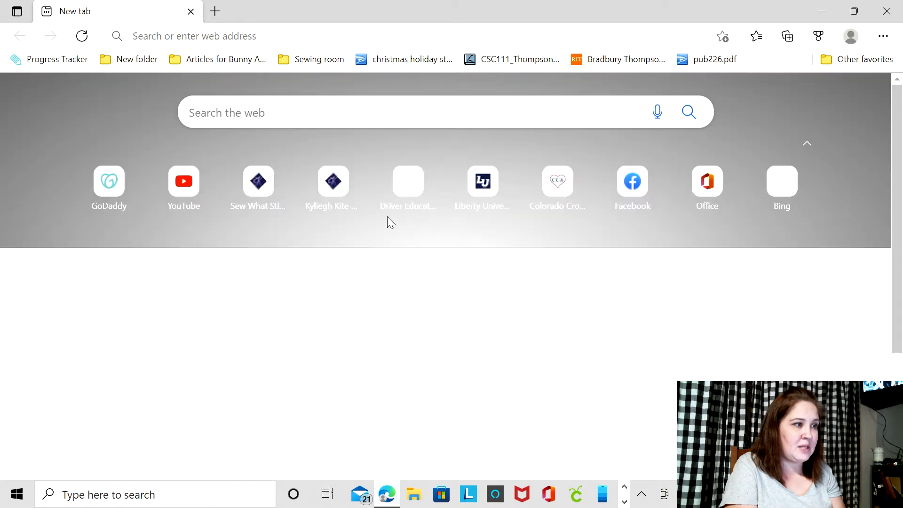
click(605, 89)
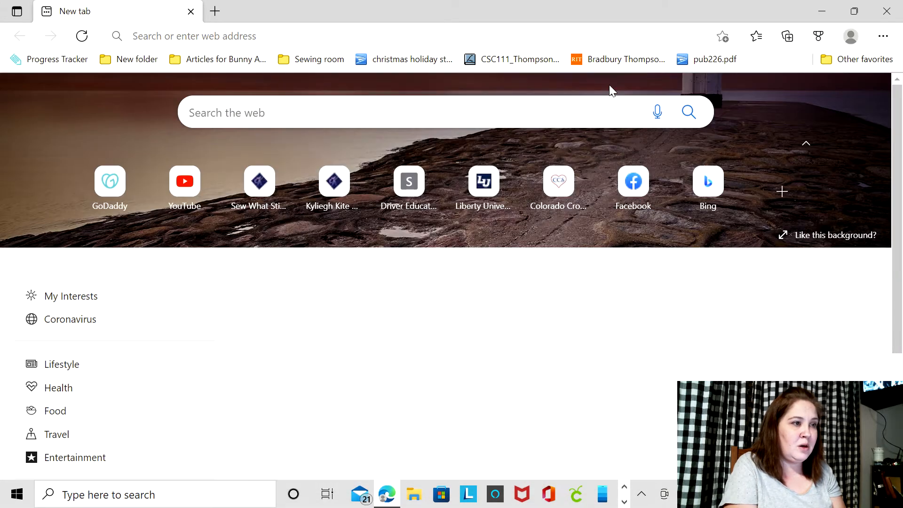
text(notion)
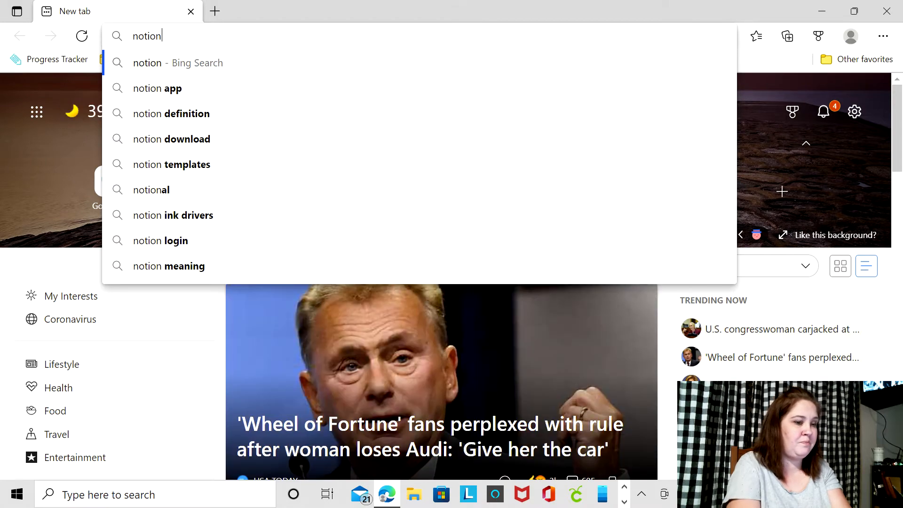
key(Return)
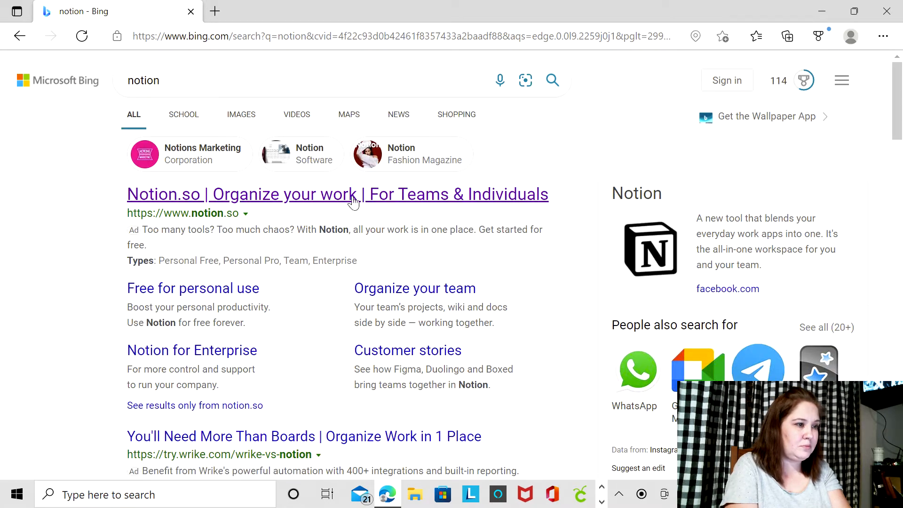
click(370, 194)
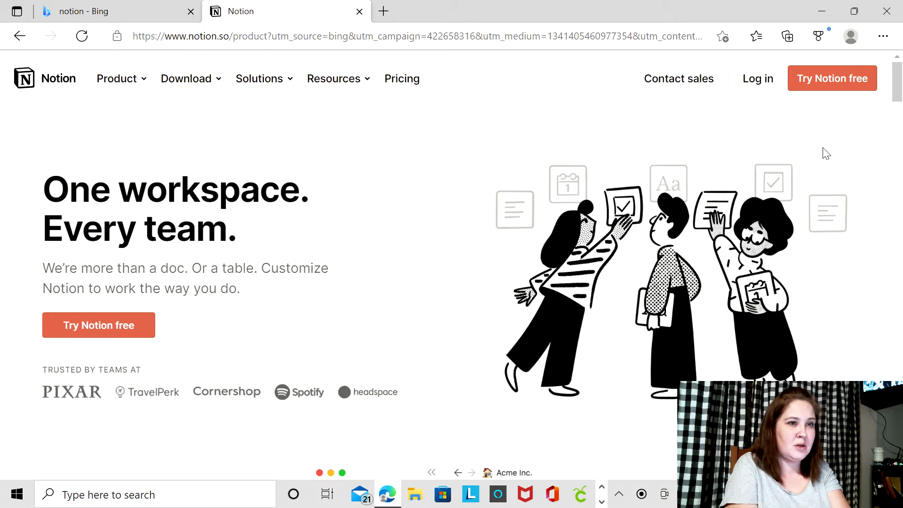
- Enter the Notion workspace, check the page options, and log out of the current account
click(855, 81)
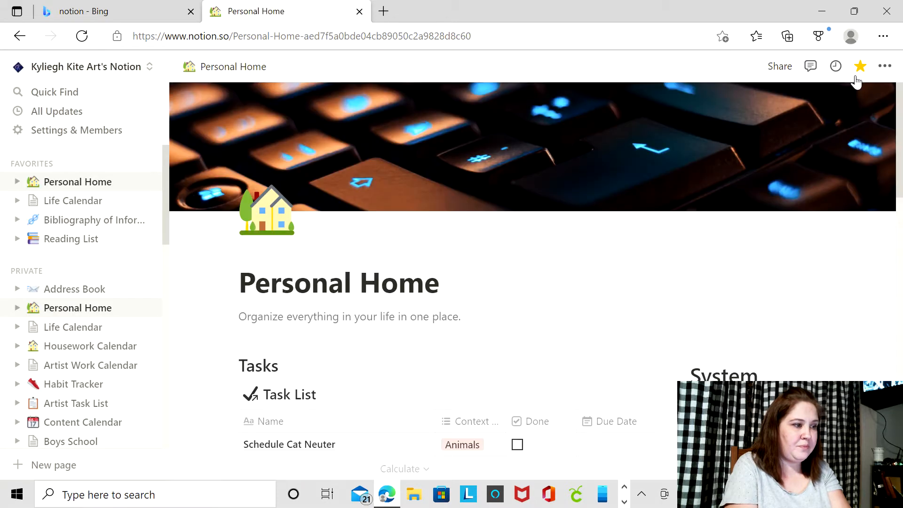
click(885, 67)
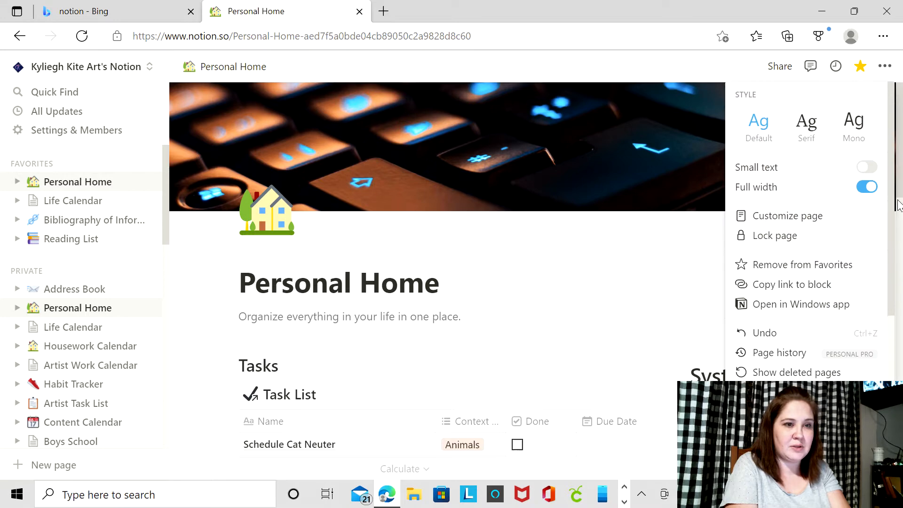
drag(895, 213, 895, 324)
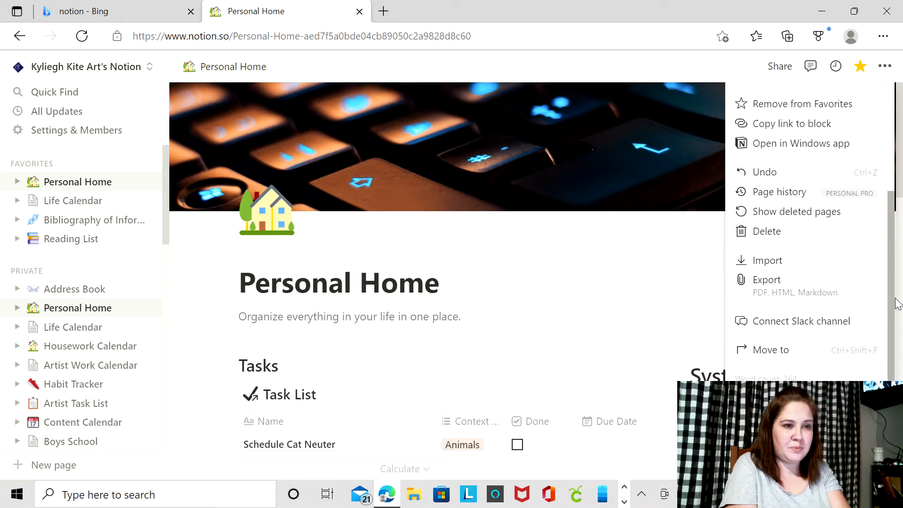
click(132, 80)
click(126, 67)
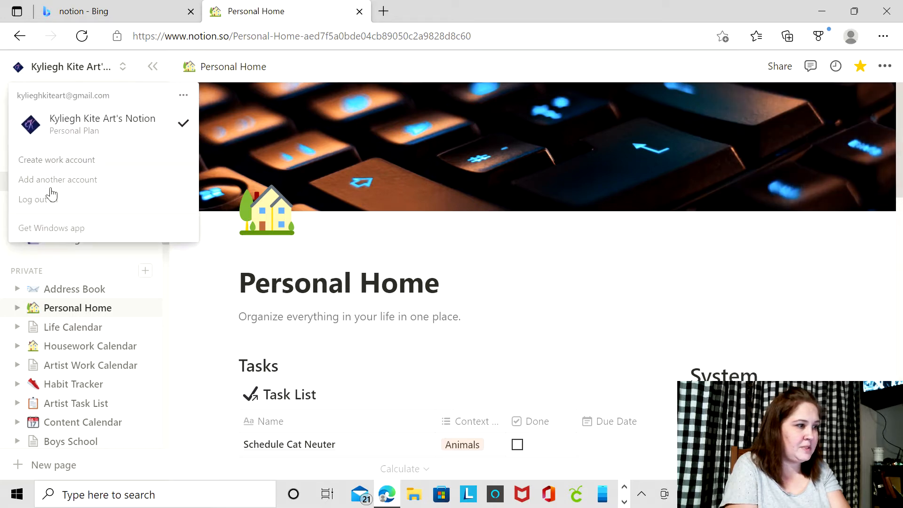
click(47, 208)
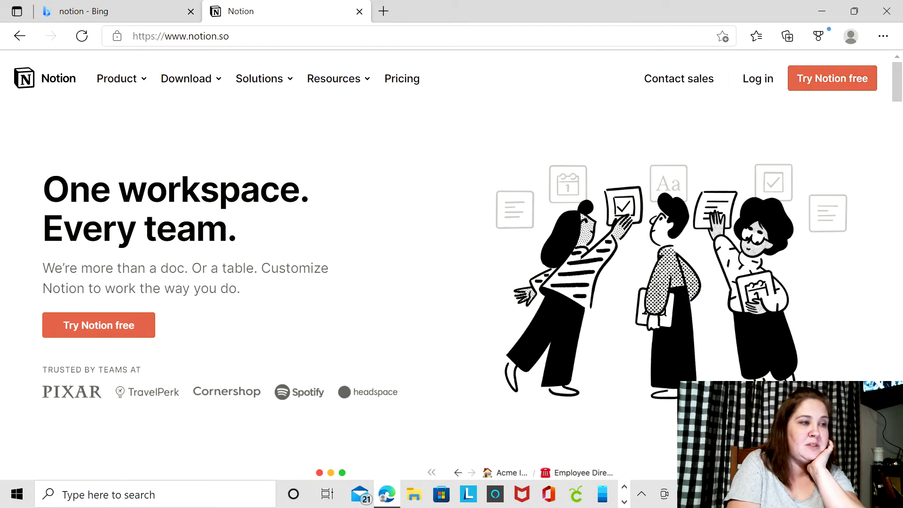
- Load the Notion website from its web address and open the sign-up page for trying Notion free
click(181, 36)
text(www)
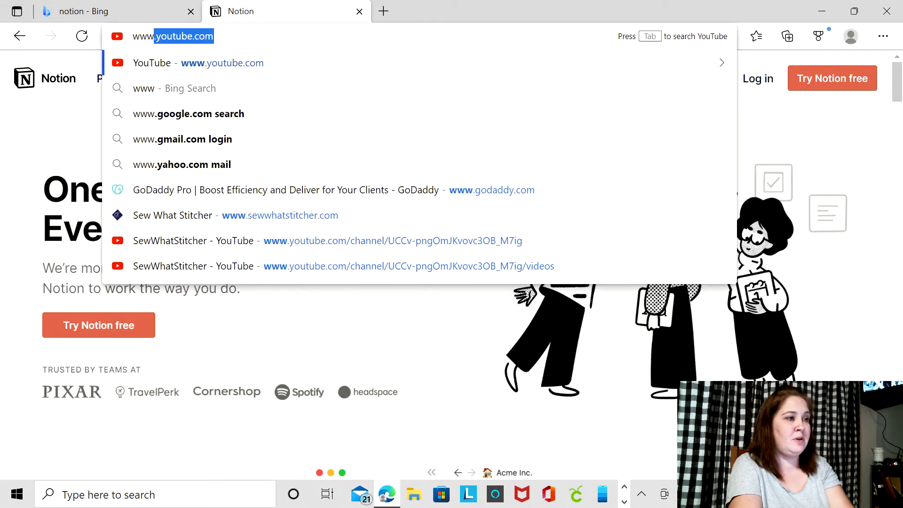
text(.no)
text(.so)
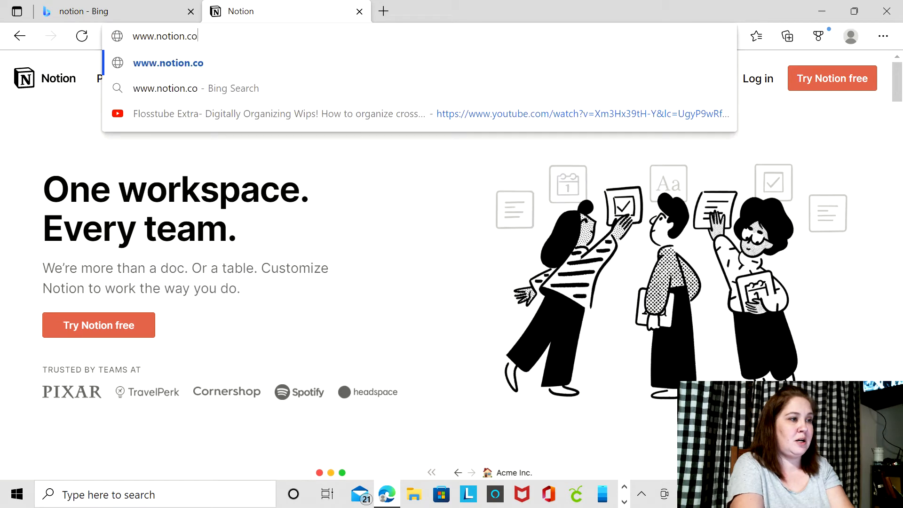
key(Return)
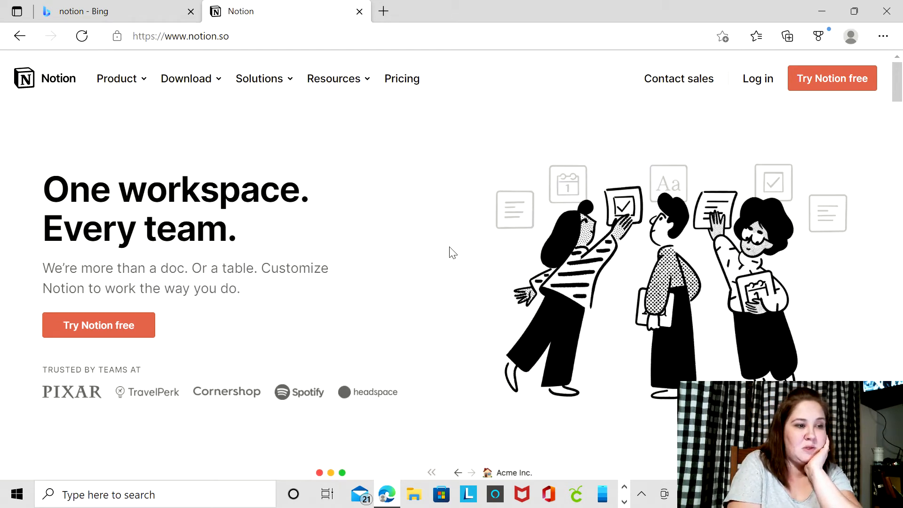
click(853, 86)
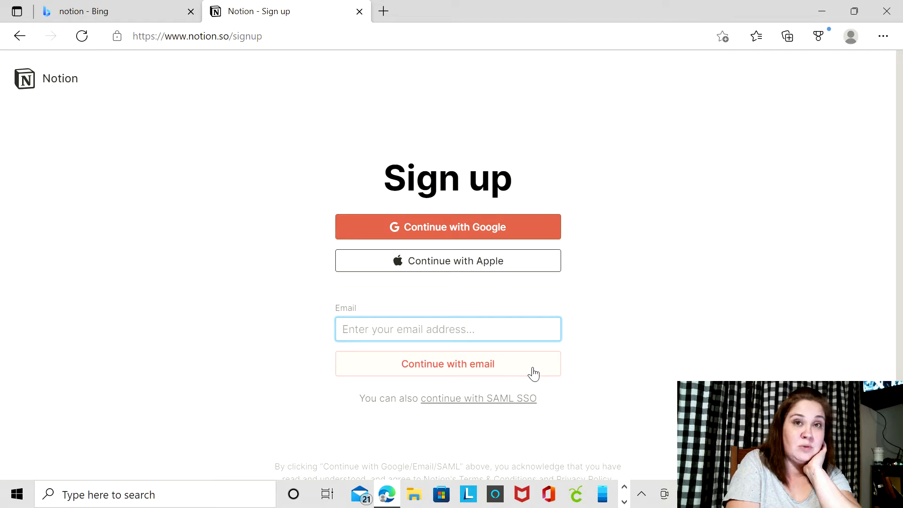
- Check the Google account chooser offered for signing up to Notion, and close it without picking an account
click(488, 227)
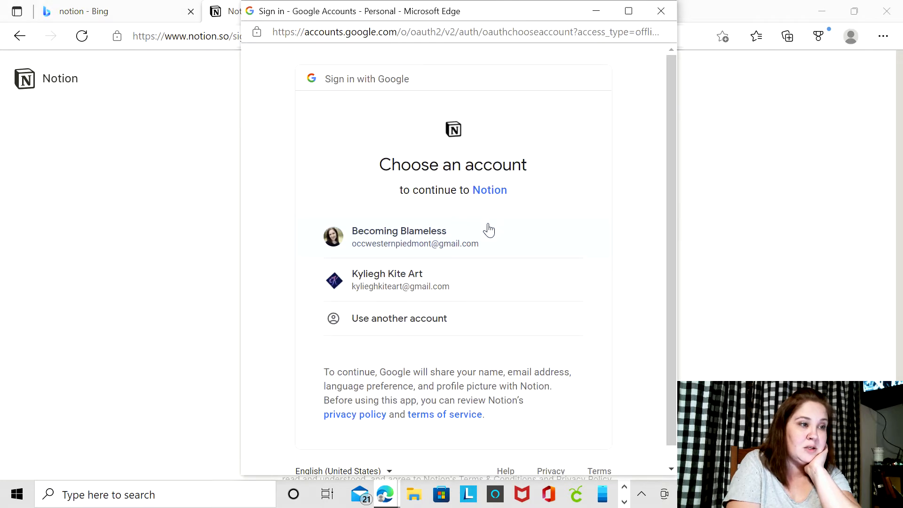
click(660, 11)
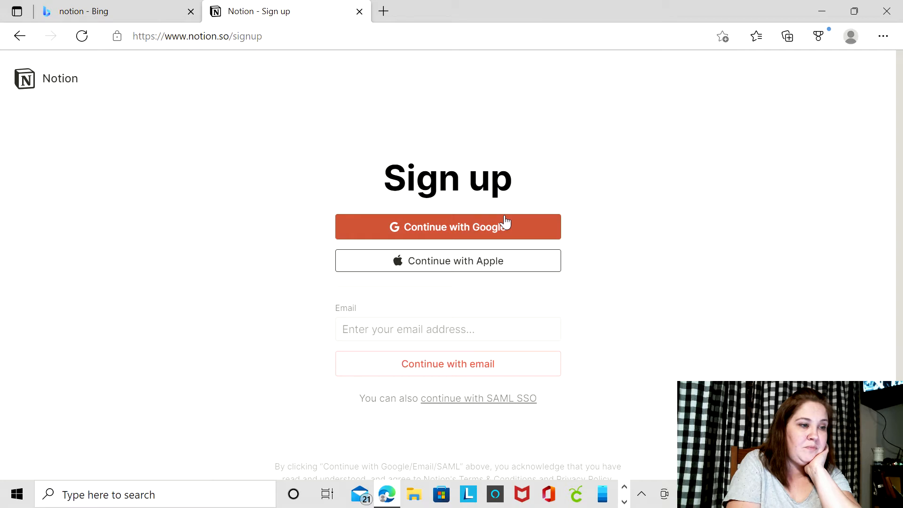
click(624, 501)
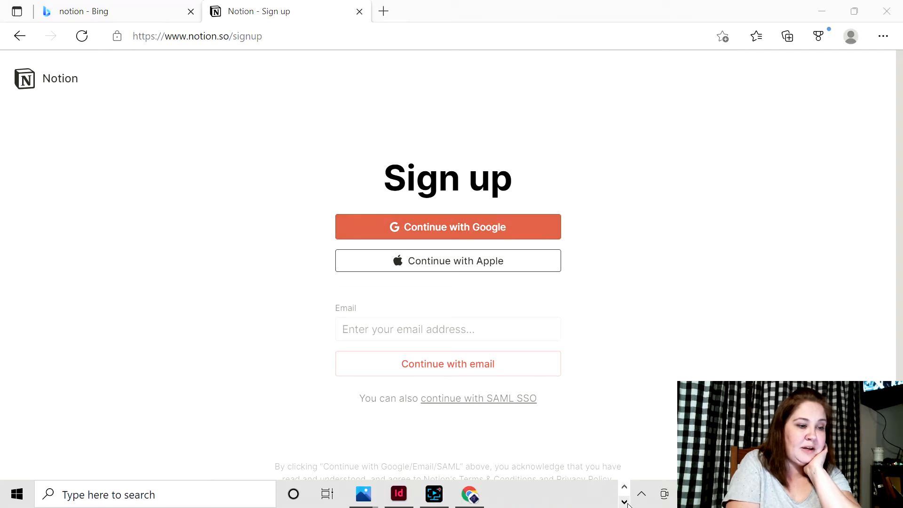
click(434, 494)
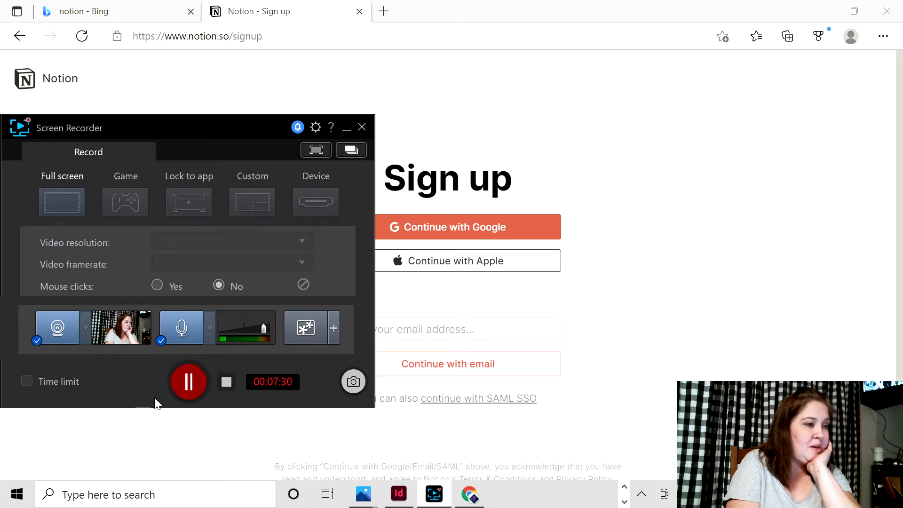
click(188, 381)
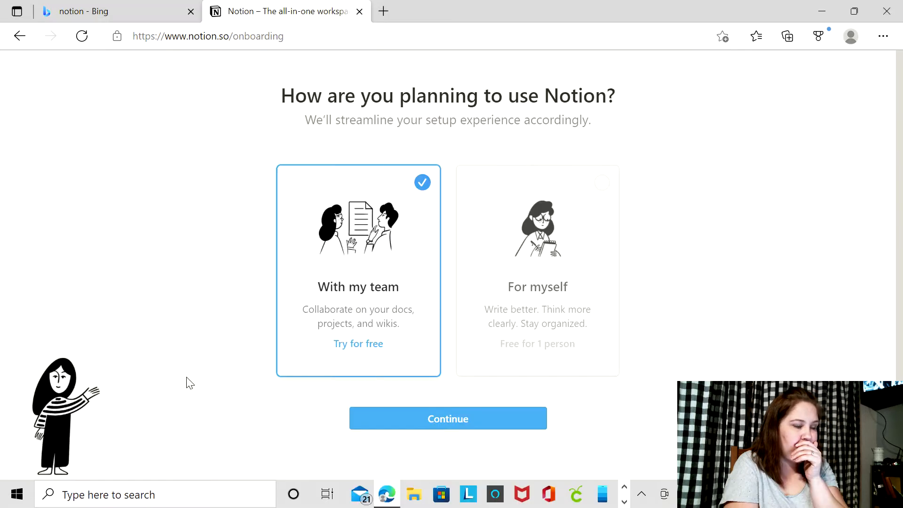
click(625, 502)
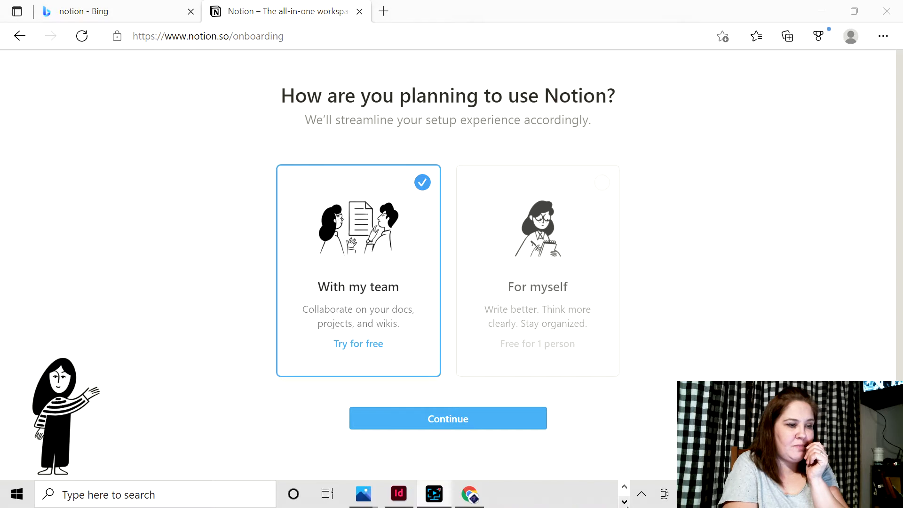
click(439, 494)
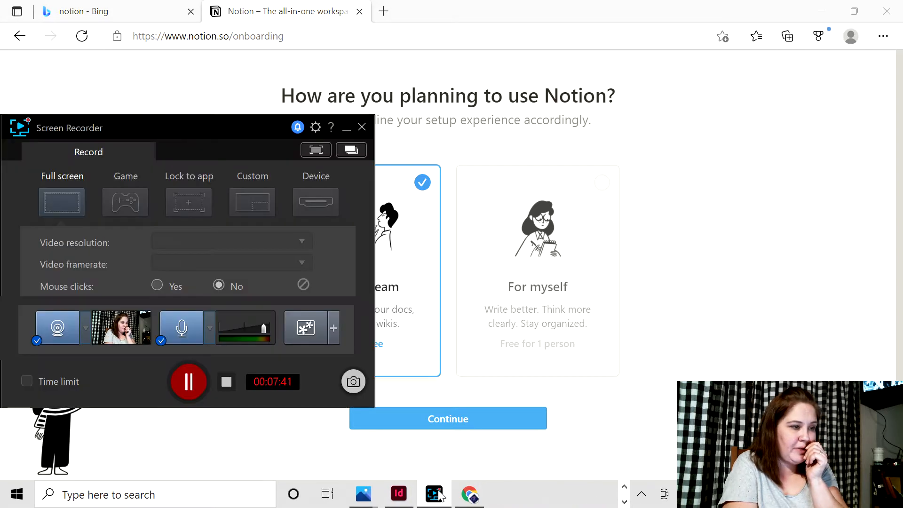
click(346, 127)
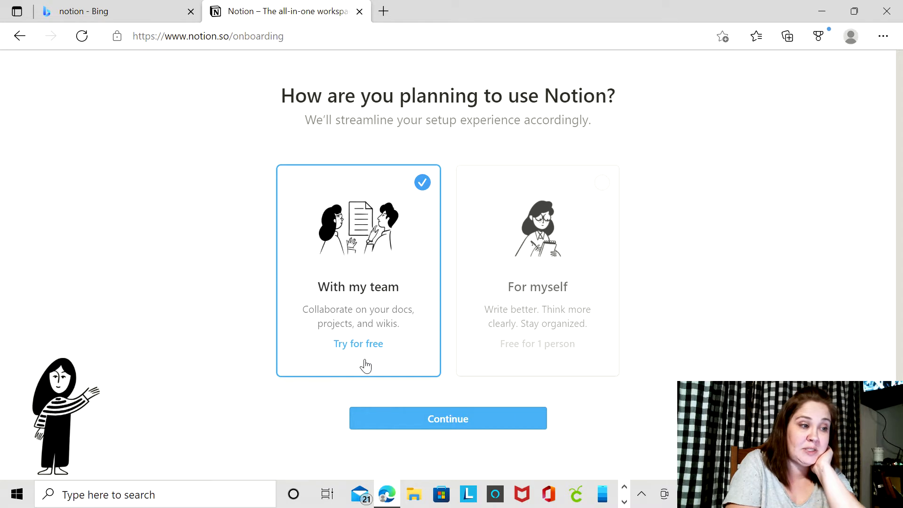
- Set up Notion for personal use with the free For myself plan, enter the workspace, and keep the suggested starter templates
click(532, 357)
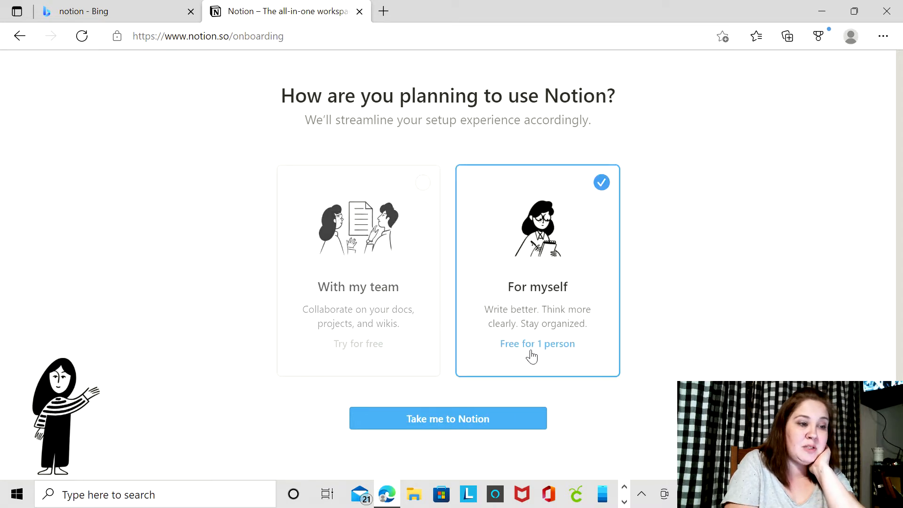
click(476, 428)
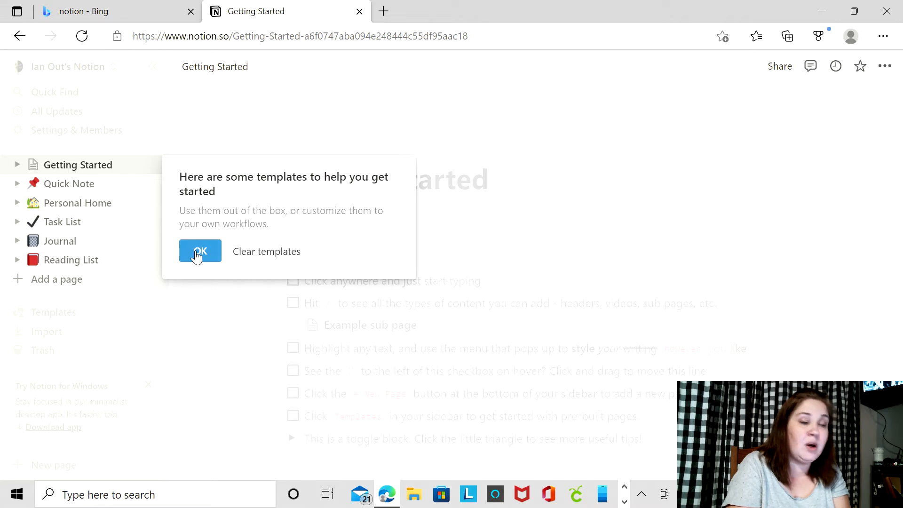
click(198, 254)
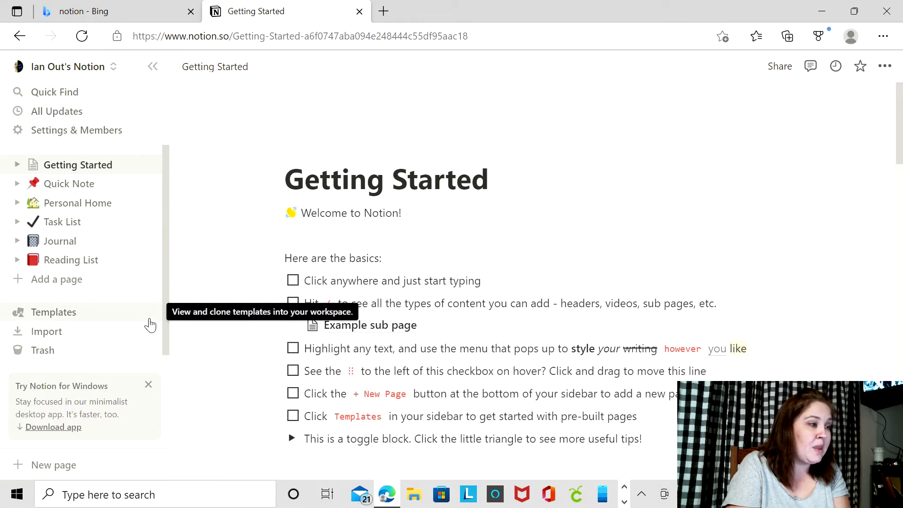
- Add a new page to the workspace, title it "Cross Stitch Projects", and continue with an empty page
click(72, 286)
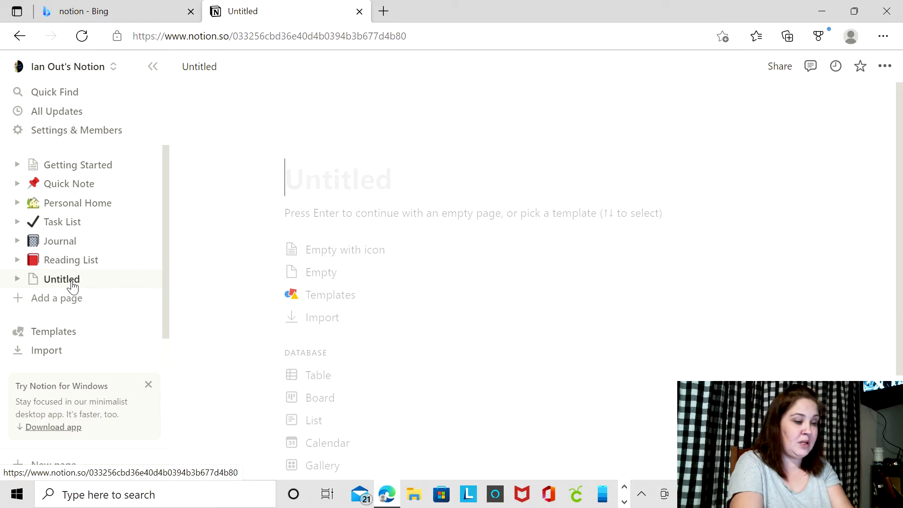
text(Cross Stitch)
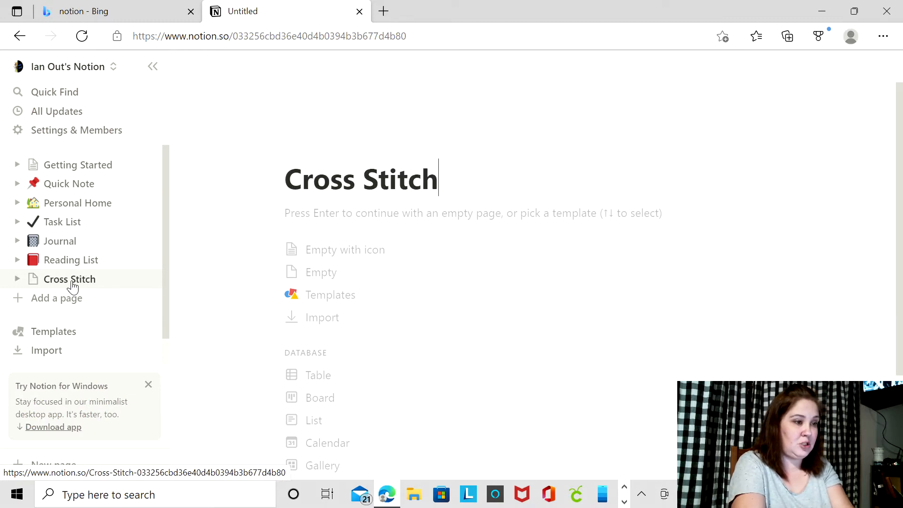
text( Pa)
key(BackSpace)
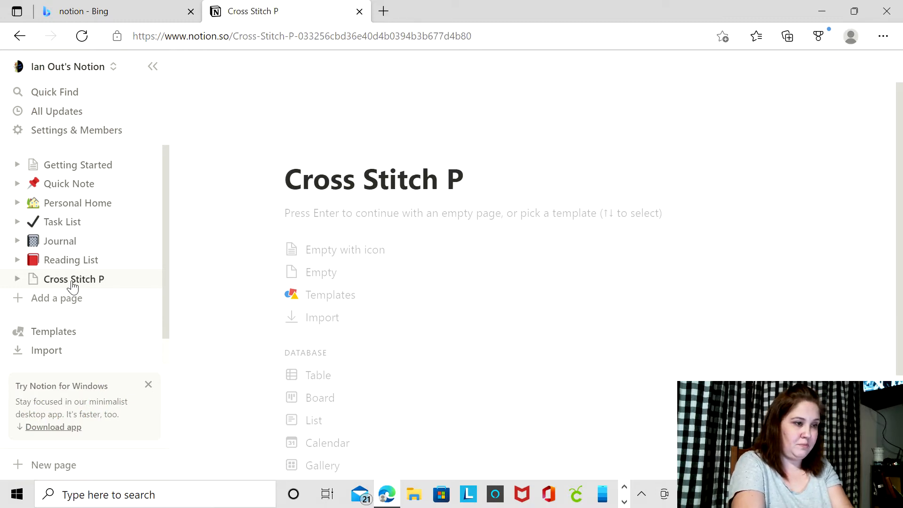
text(rojects)
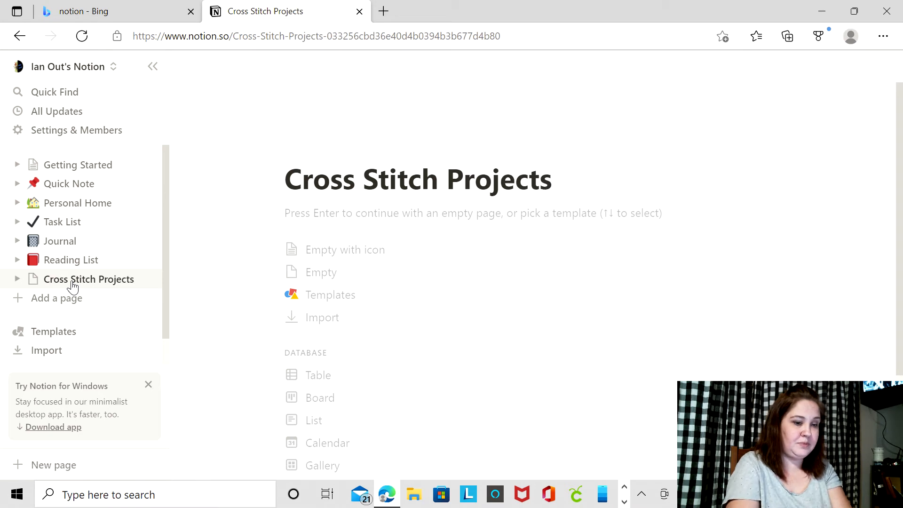
key(Return)
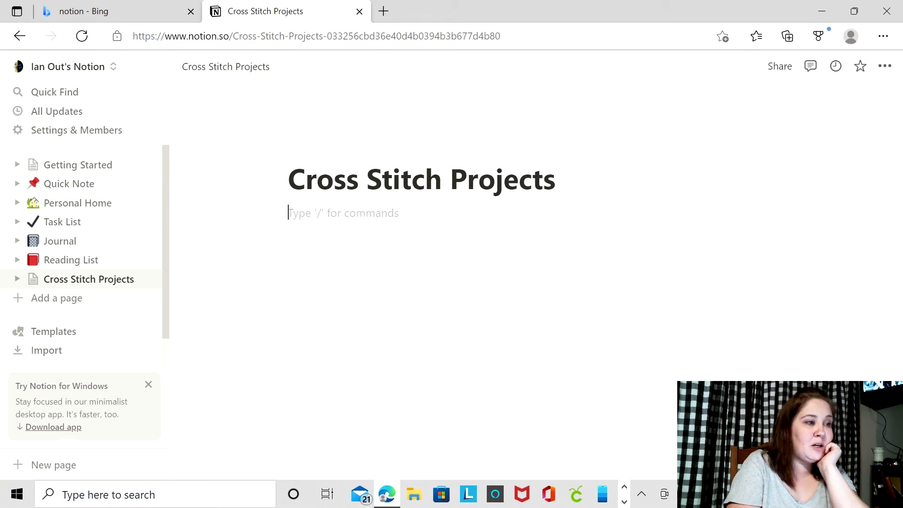
- Insert an inline table database below the title of the Cross Stitch Projects page
text(/)
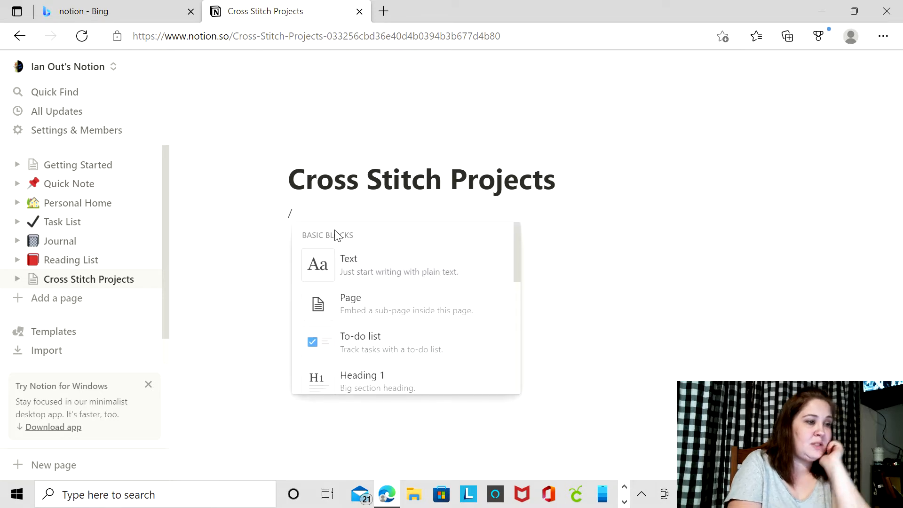
text(tab)
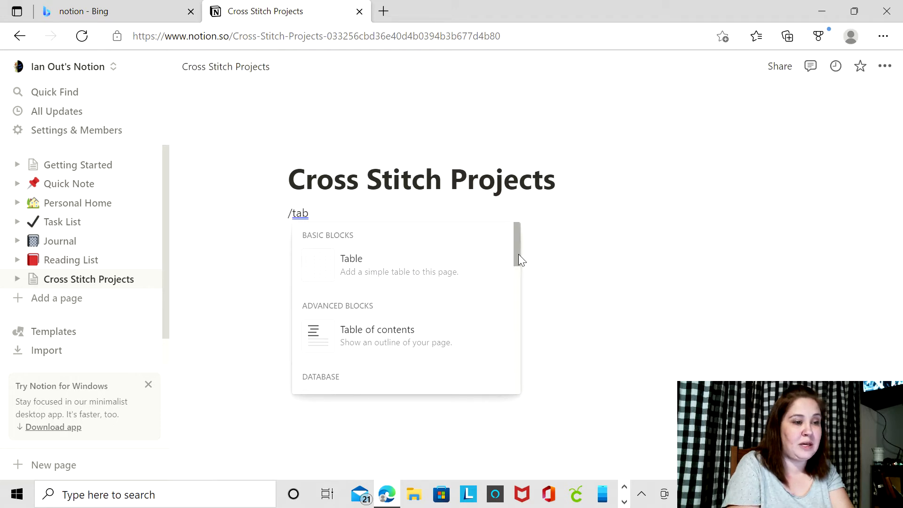
drag(518, 254, 517, 278)
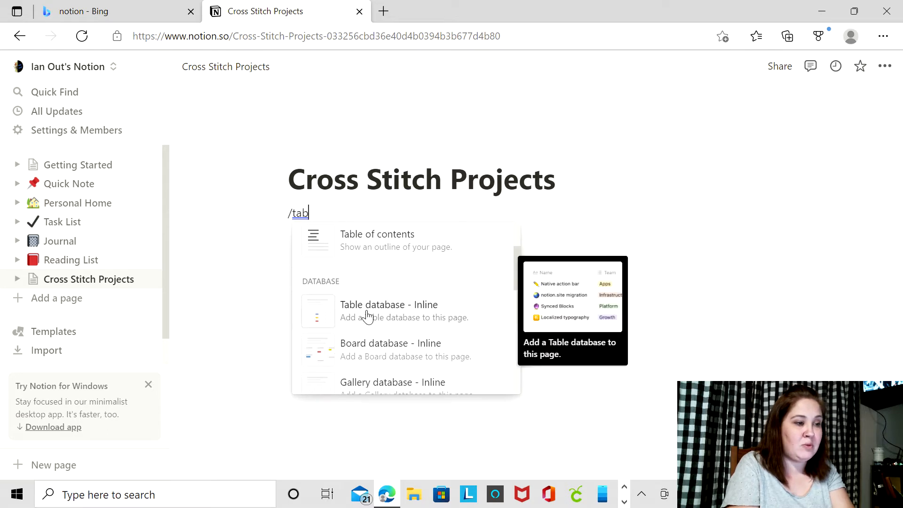
click(429, 313)
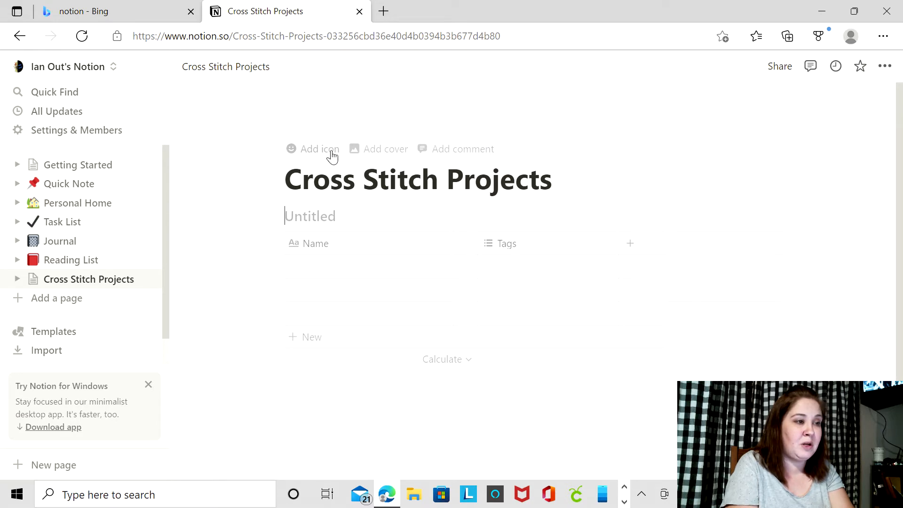
- Add an icon to the Cross Stitch Projects page, using the thread spool emoji found by filtering for "sewing"
click(316, 154)
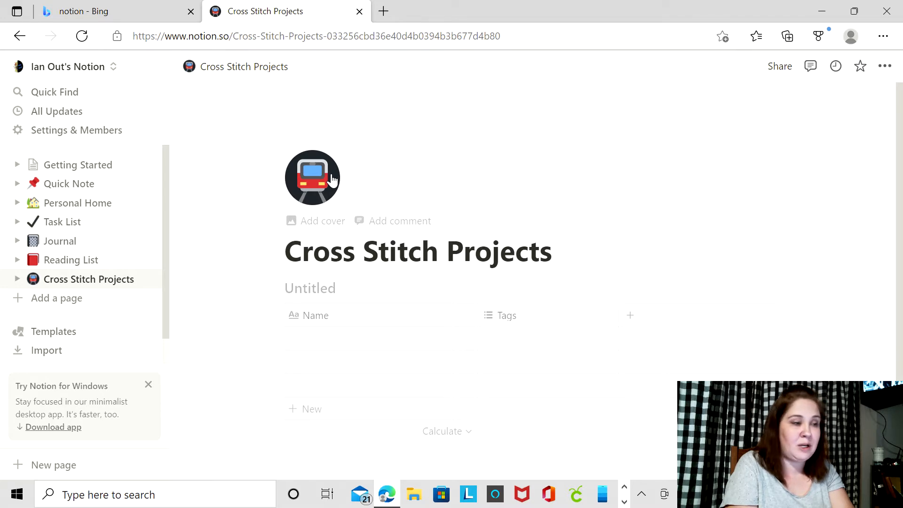
click(331, 178)
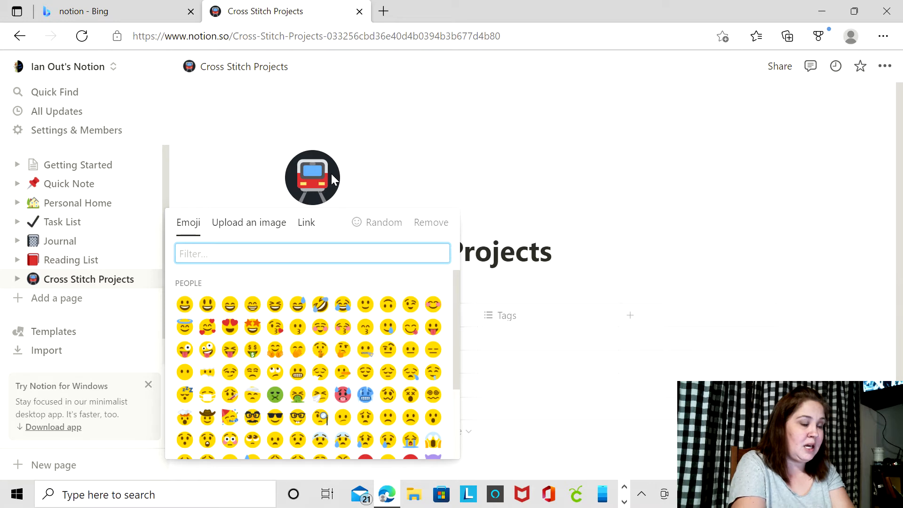
text(sewing)
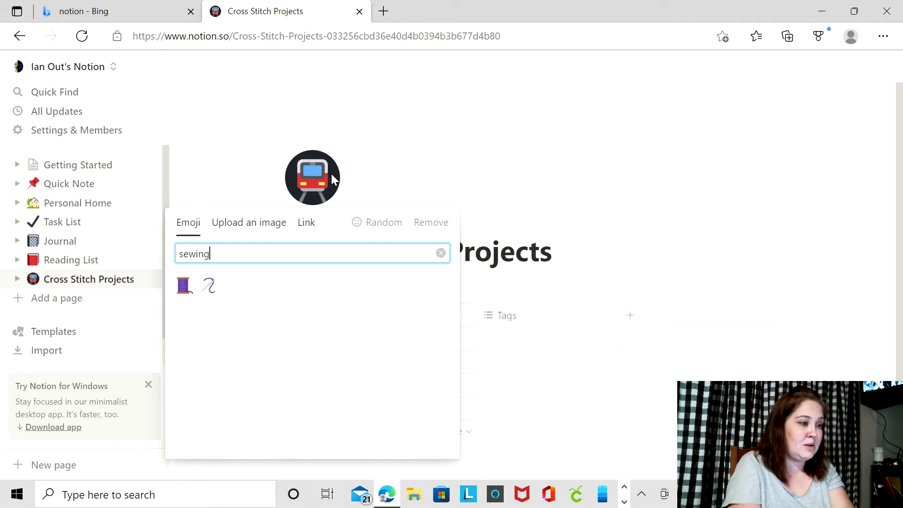
click(184, 286)
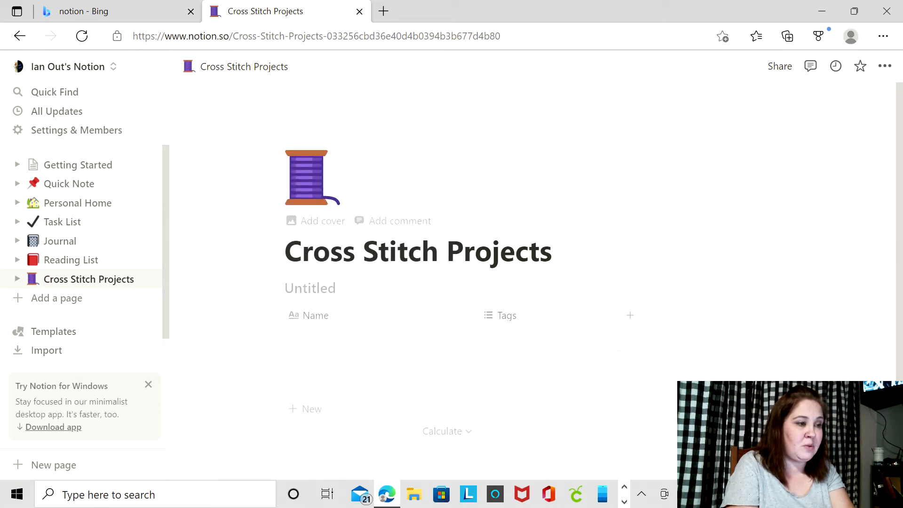
- Add a cover to the Cross Stitch Projects page and open the Unsplash images for replacing it
click(318, 222)
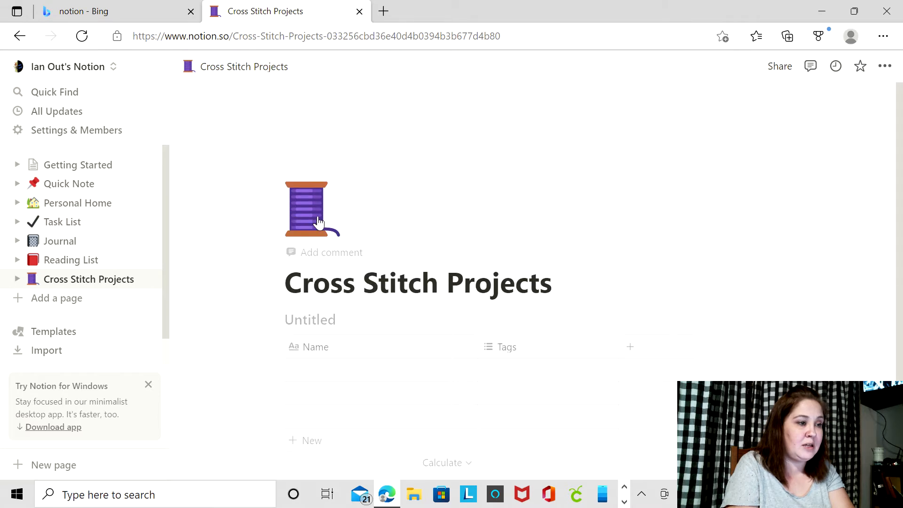
mouse_move(590, 158)
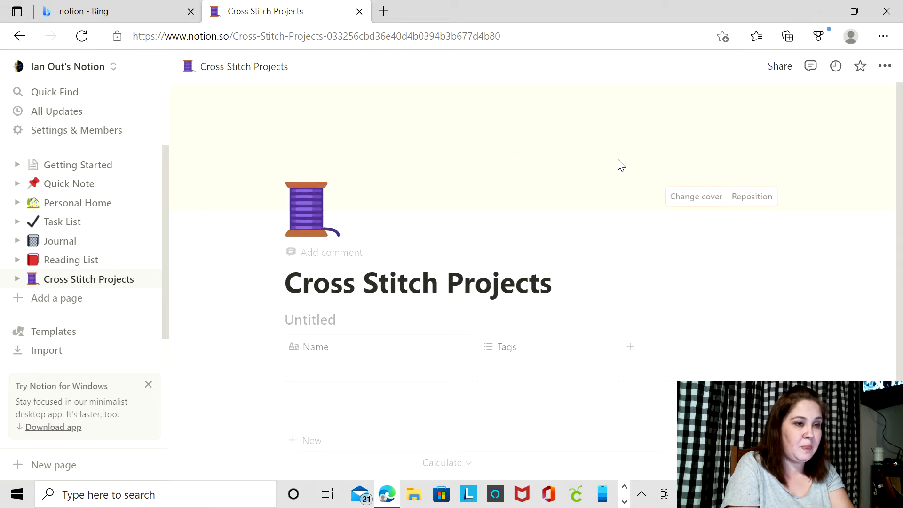
click(702, 207)
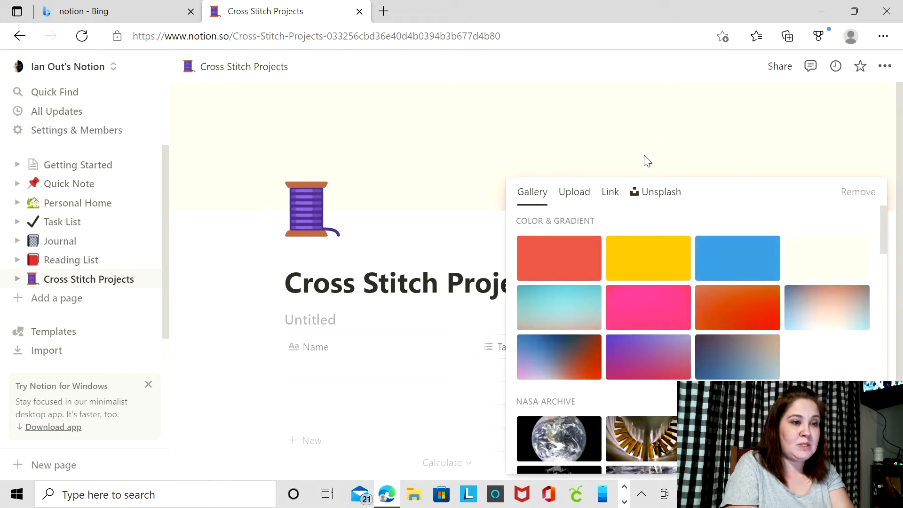
click(657, 200)
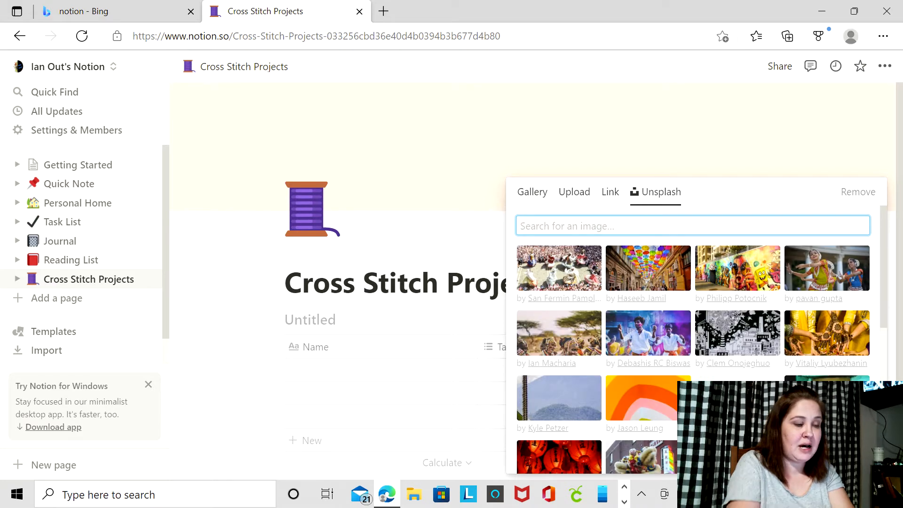
text(embr)
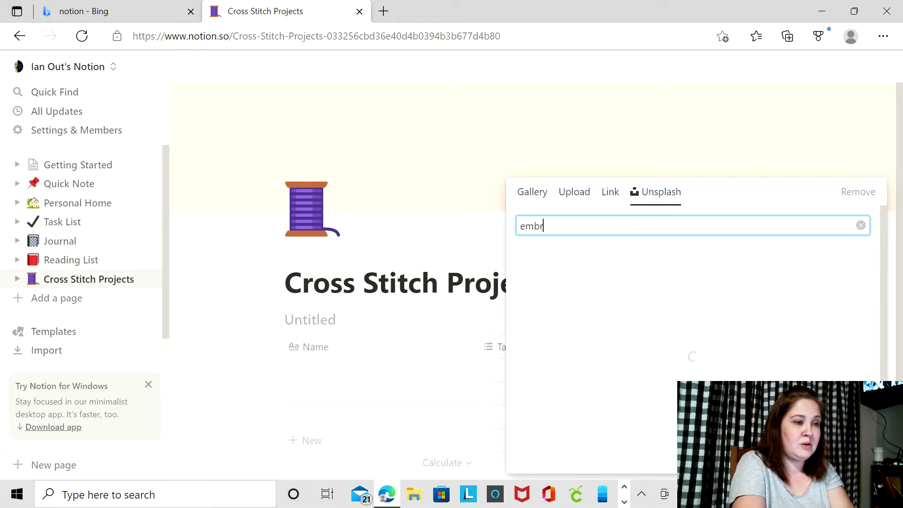
key(BackSpace)
key(BackSpace)
key(BackSpace)
key(BackSpace)
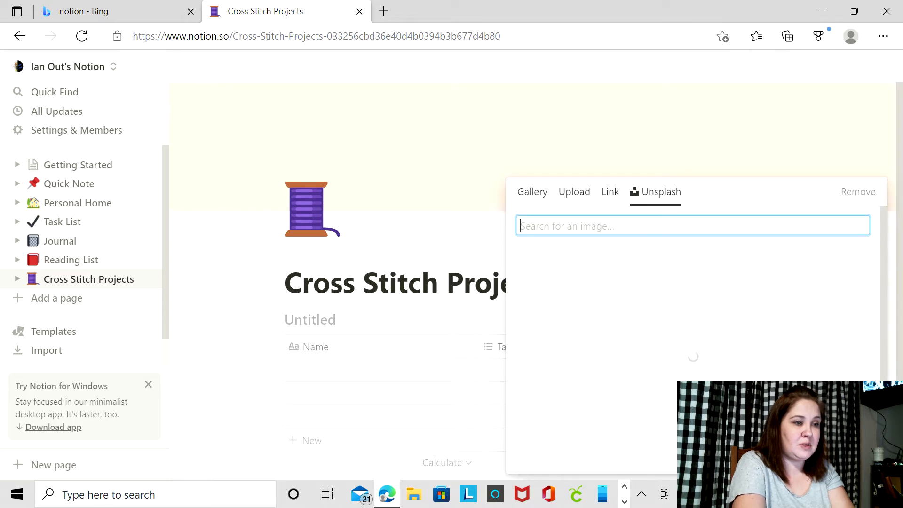
- Search Unsplash for "cross stitching" and set the photo of colourful embroidery floss as the page cover
text(cross stitching)
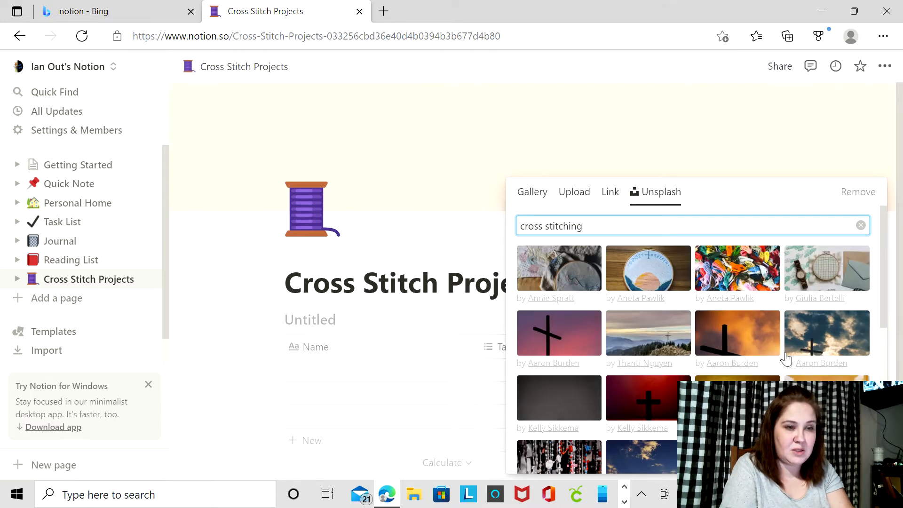
mouse_move(884, 318)
mouse_down()
mouse_move(884, 464)
mouse_move(883, 308)
mouse_up()
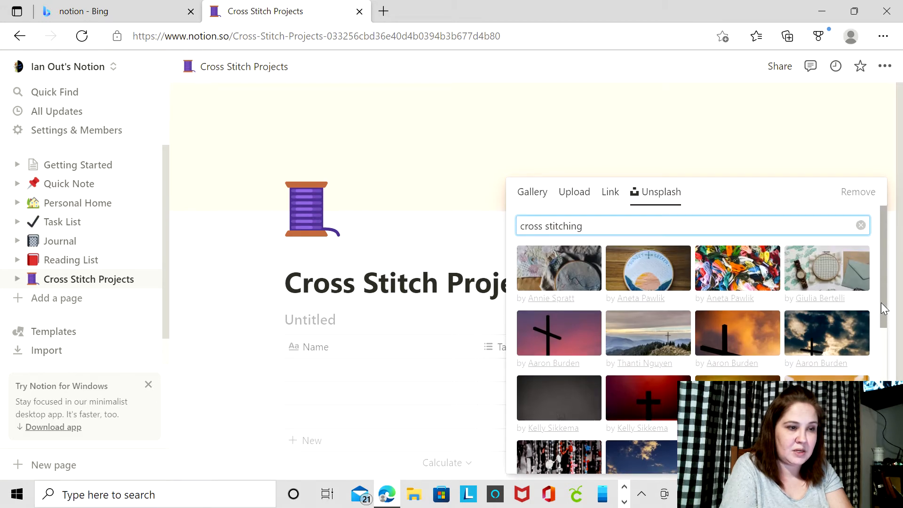
click(766, 276)
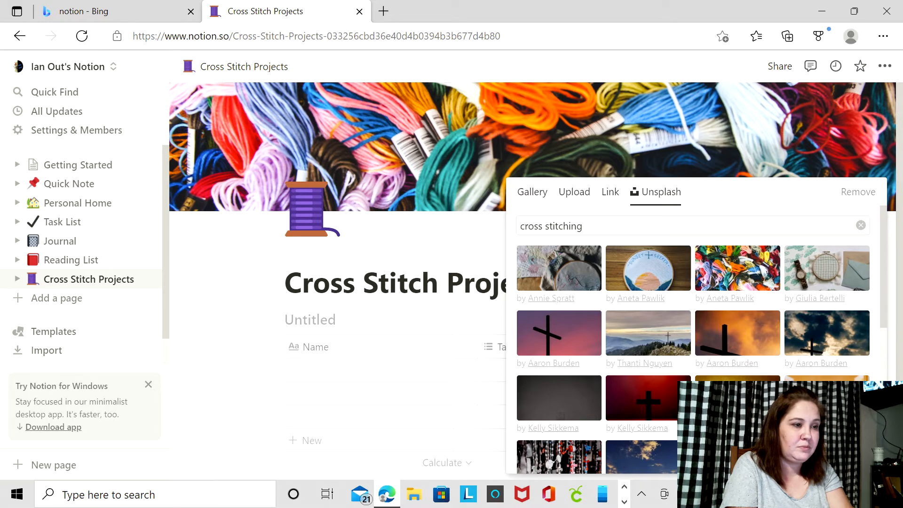
click(465, 242)
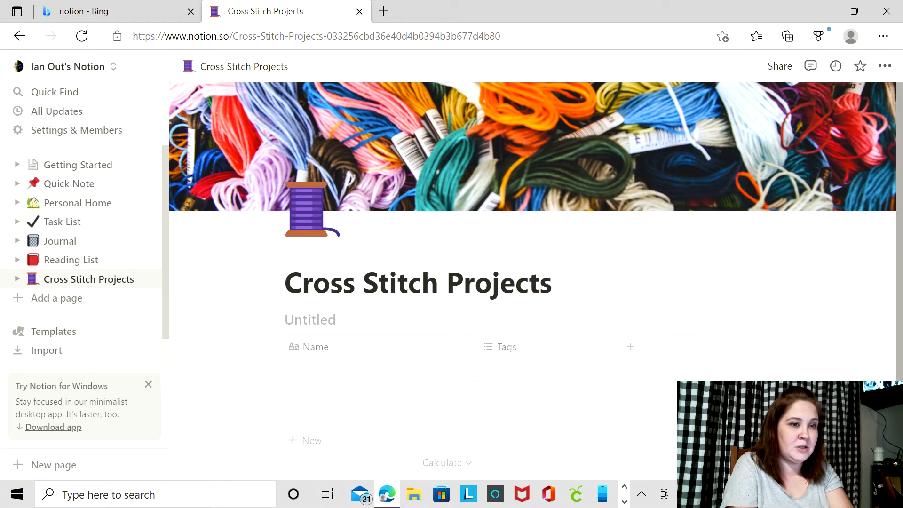
scroll(536, 274, down, 3)
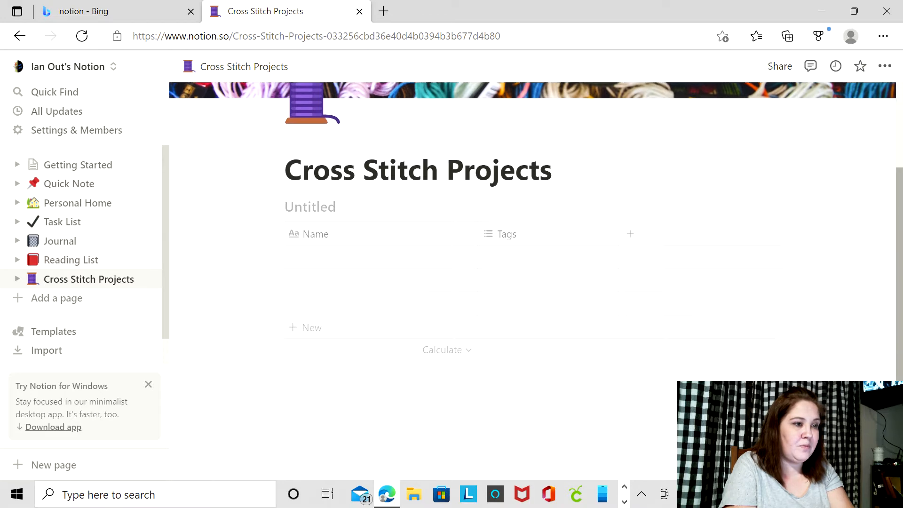
- Enter "An Advent Wait" as the name of the first entry in the database
click(324, 260)
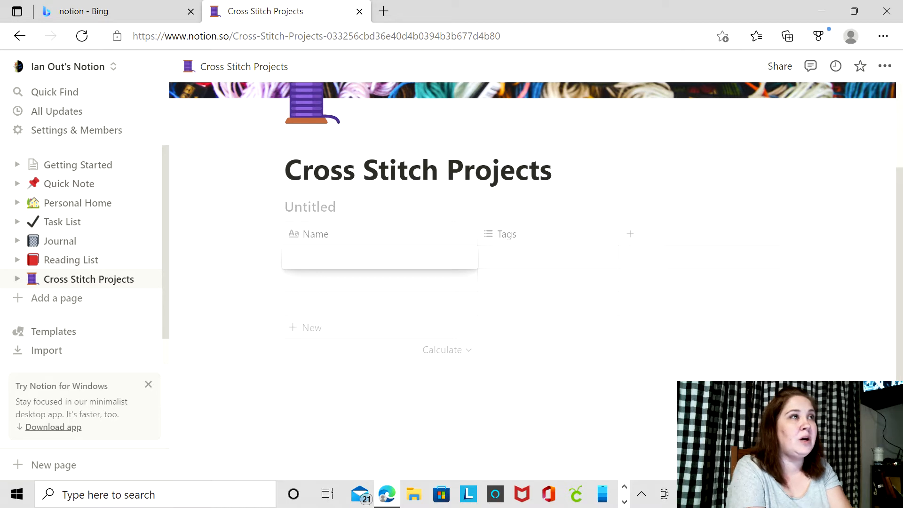
text(An )
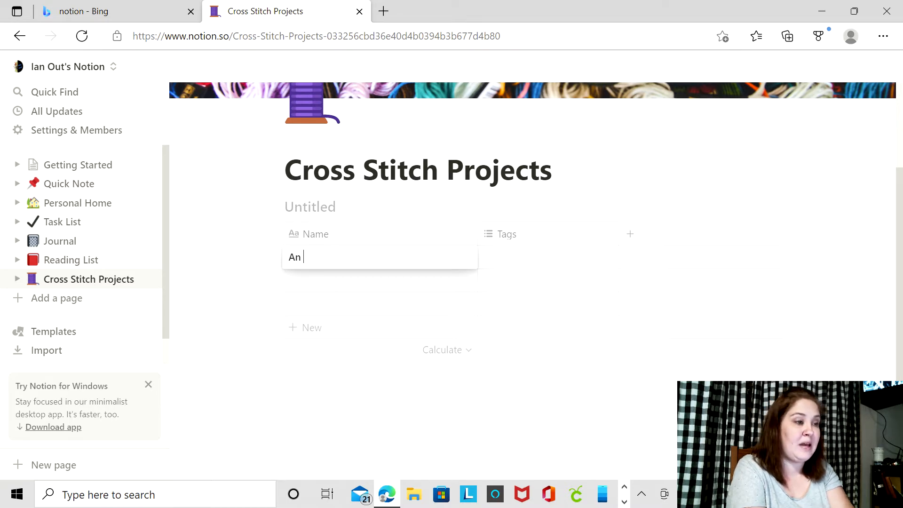
text(Advent Wait)
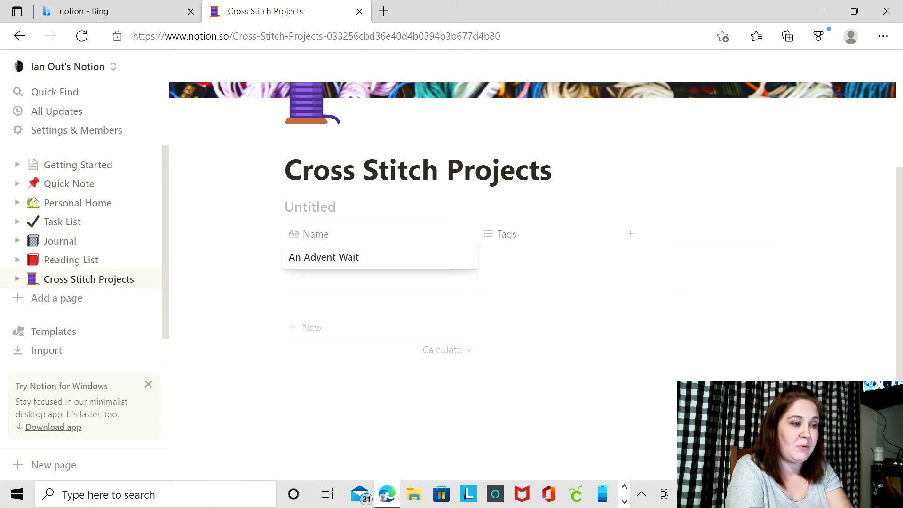
key(Tab)
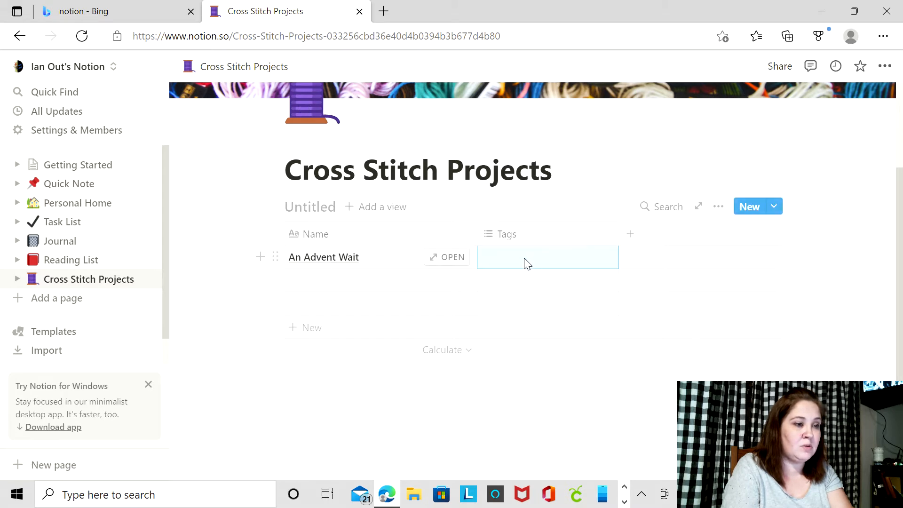
- Add a column named "Thumbnail" to the database and move it in front of the Name column
click(631, 238)
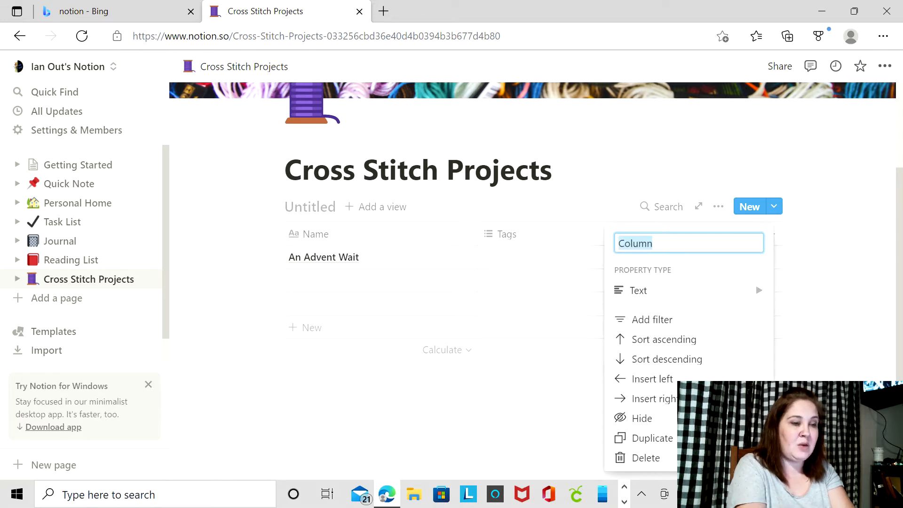
text(T)
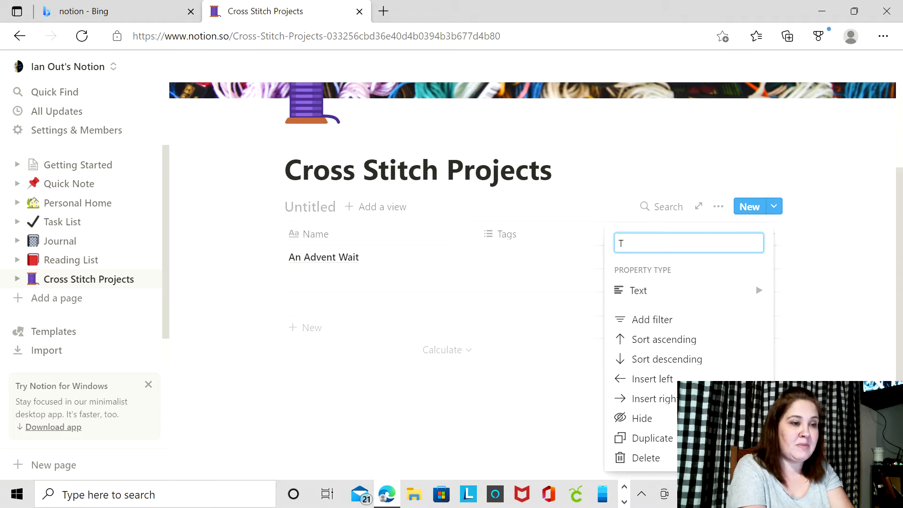
text(humbnail)
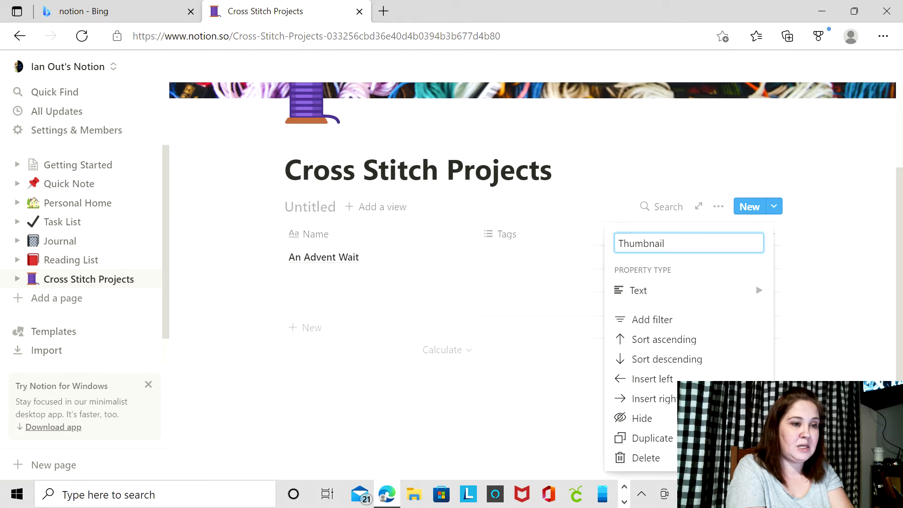
key(Return)
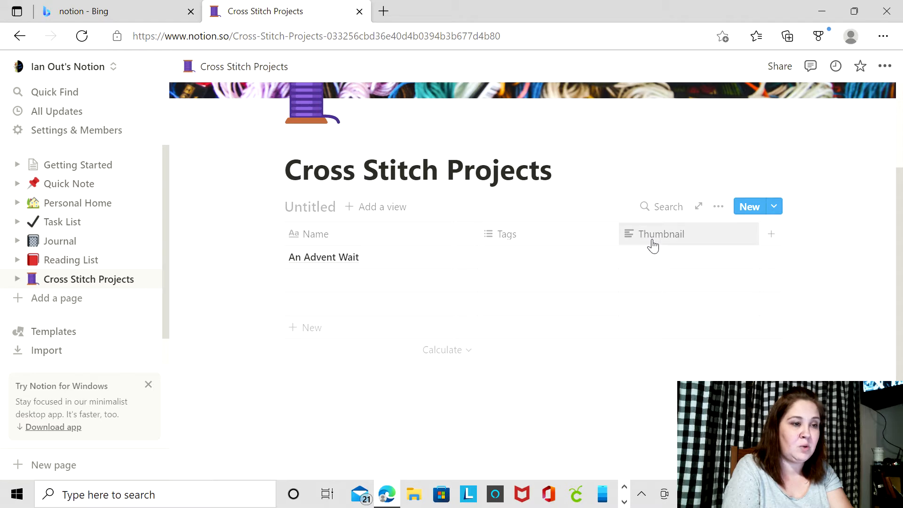
drag(653, 245, 357, 234)
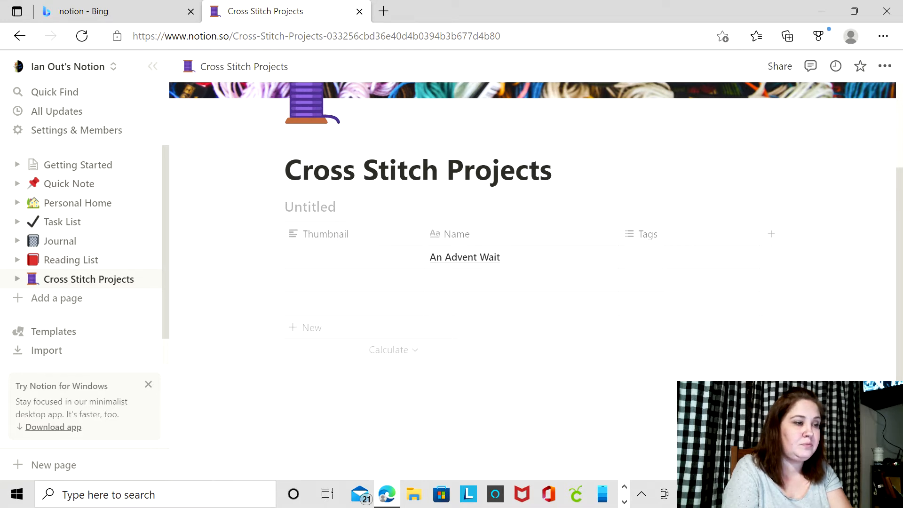
- Change the Thumbnail column's property type to Files & media
click(386, 234)
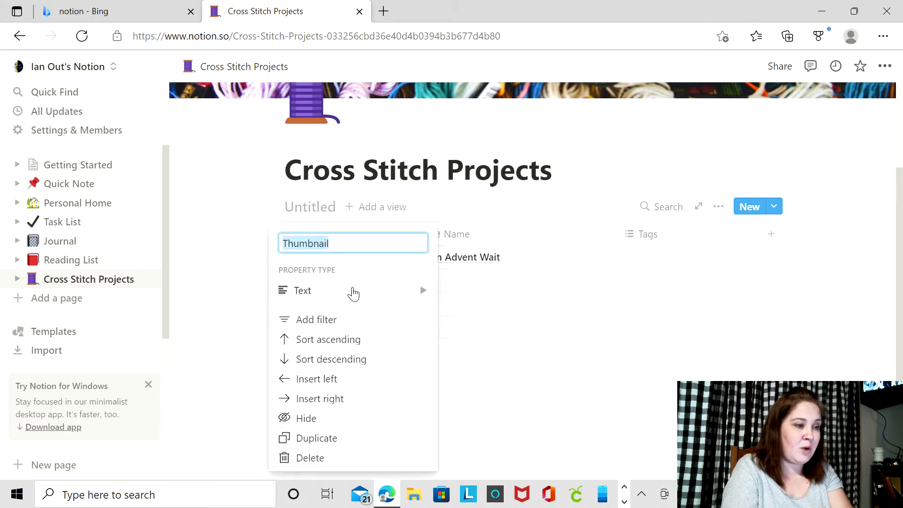
click(356, 293)
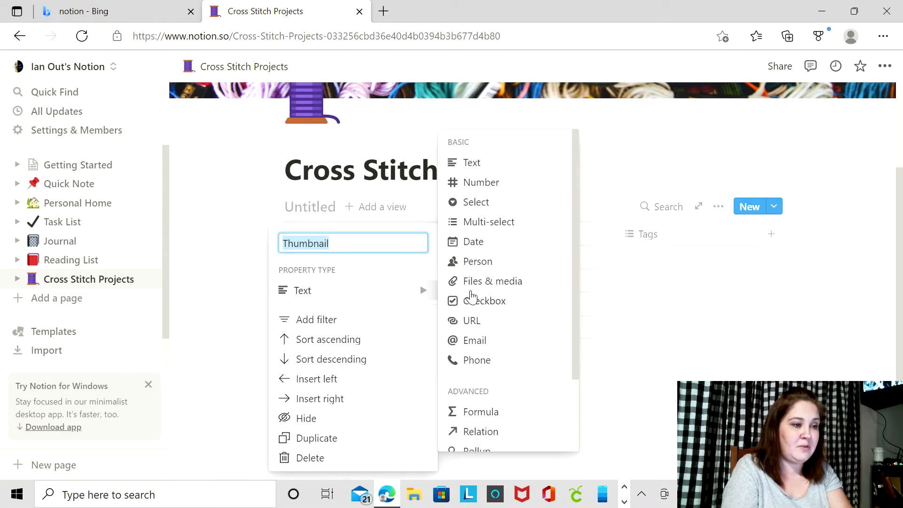
mouse_move(489, 282)
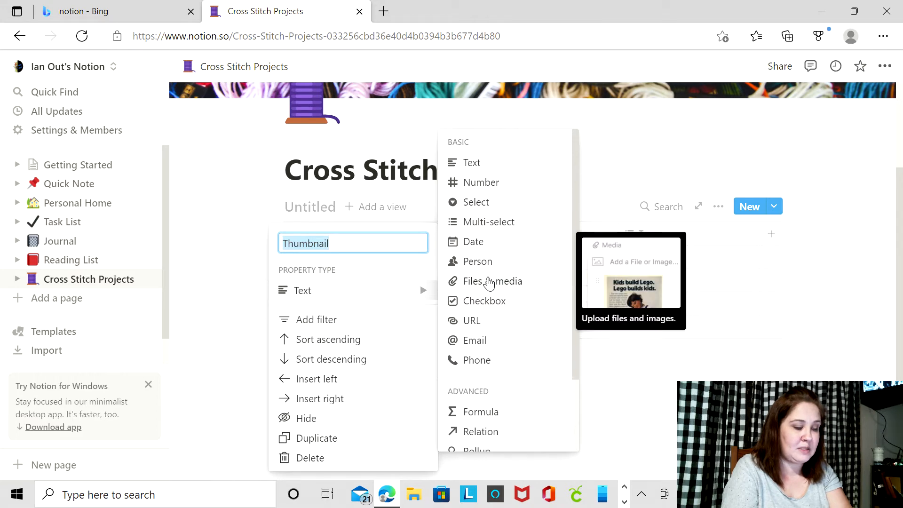
click(489, 282)
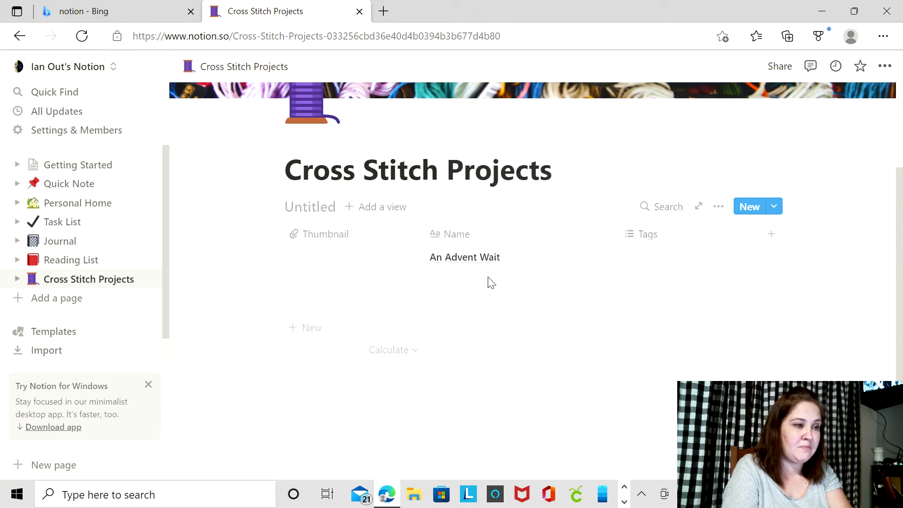
click(364, 262)
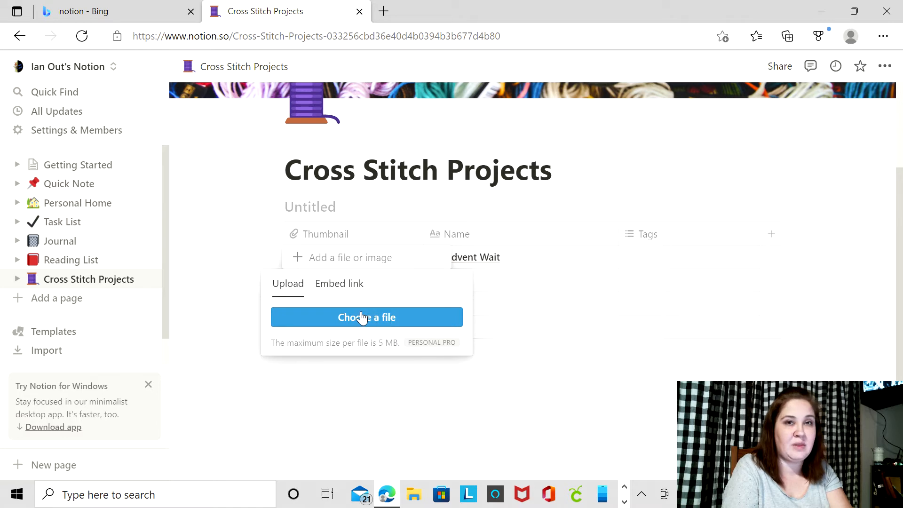
click(231, 255)
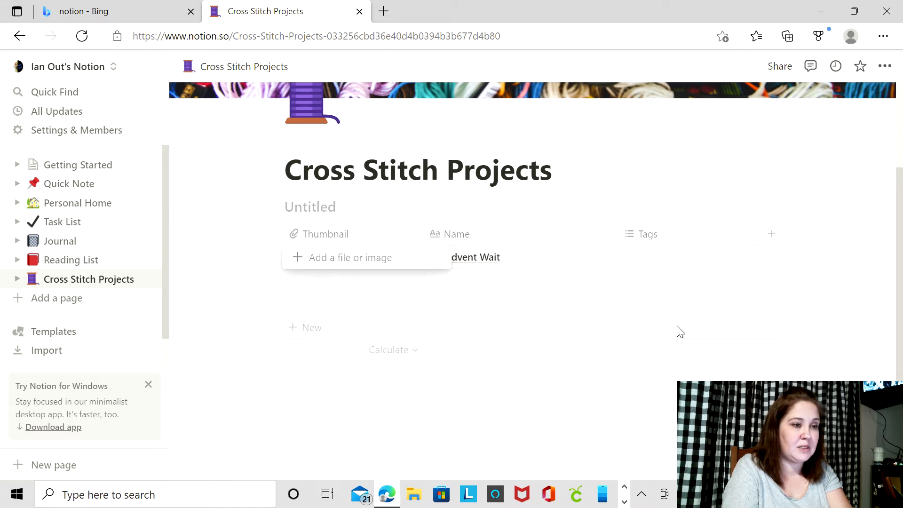
key(Escape)
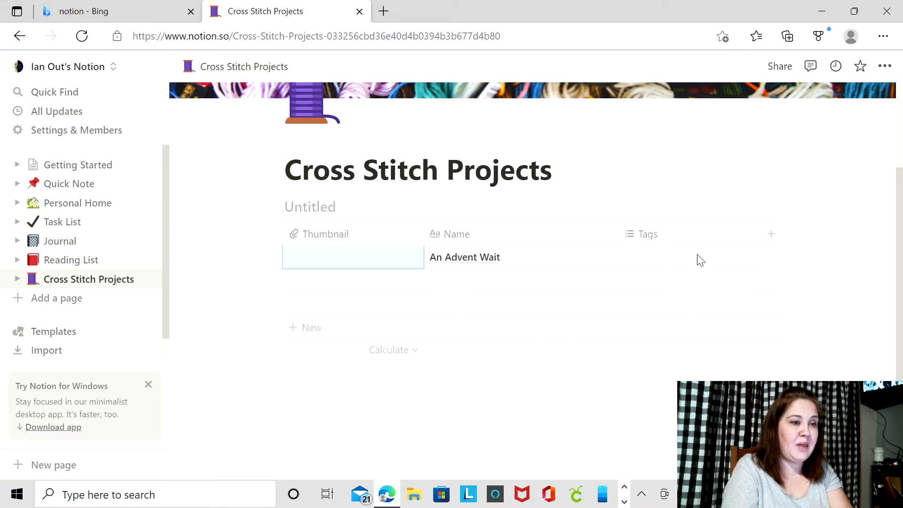
- Rename the Tags column to "Status"
click(672, 258)
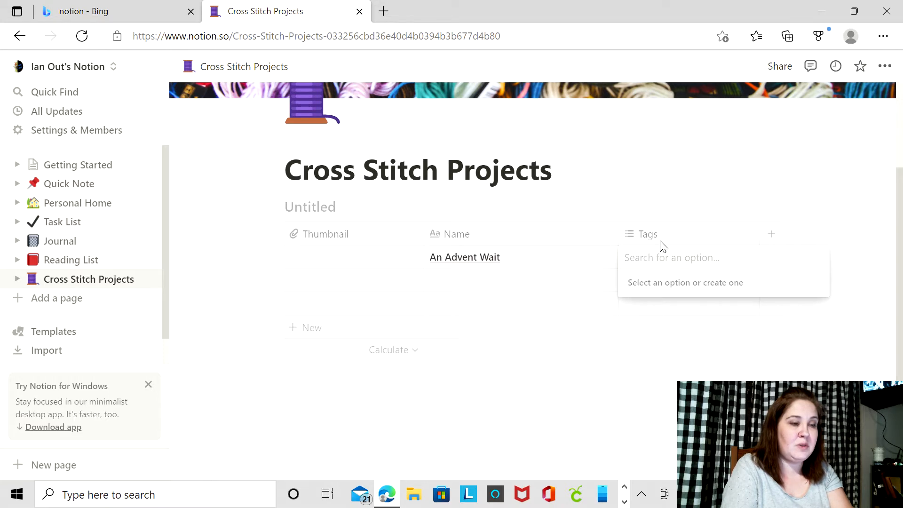
key(Escape)
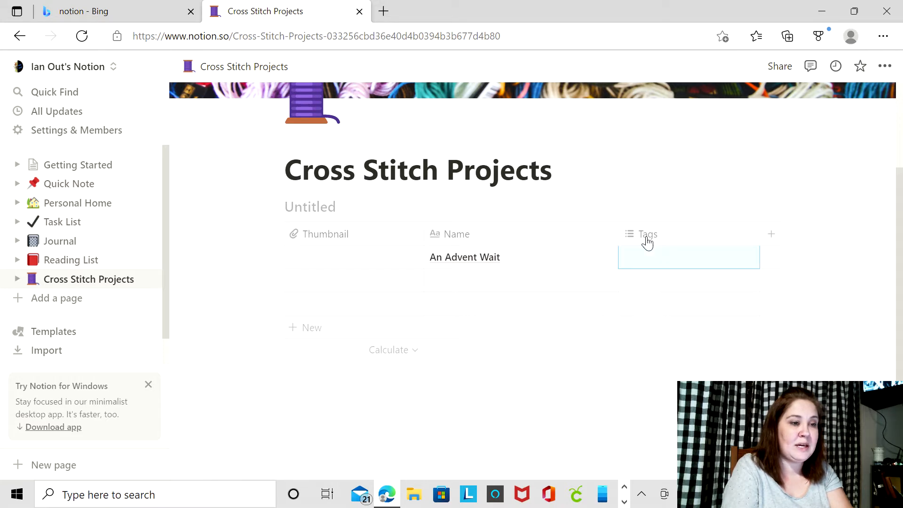
click(647, 241)
text(Status)
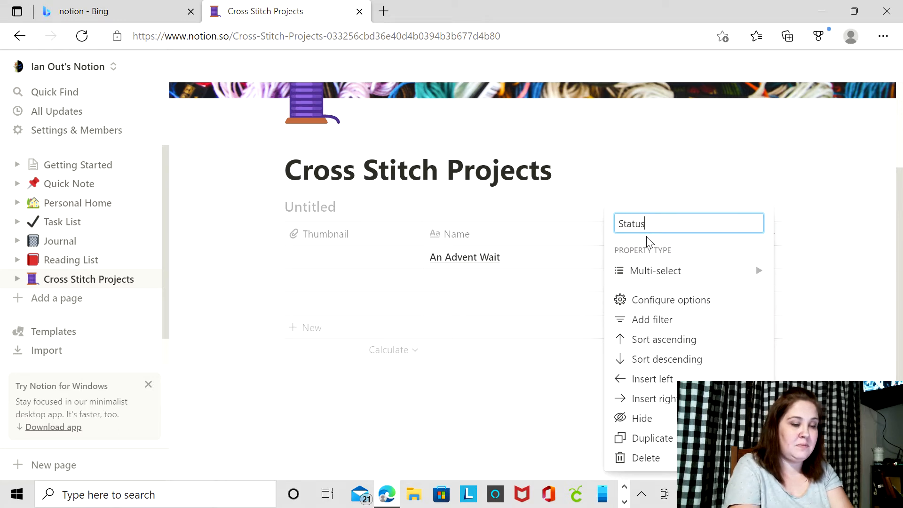
key(Return)
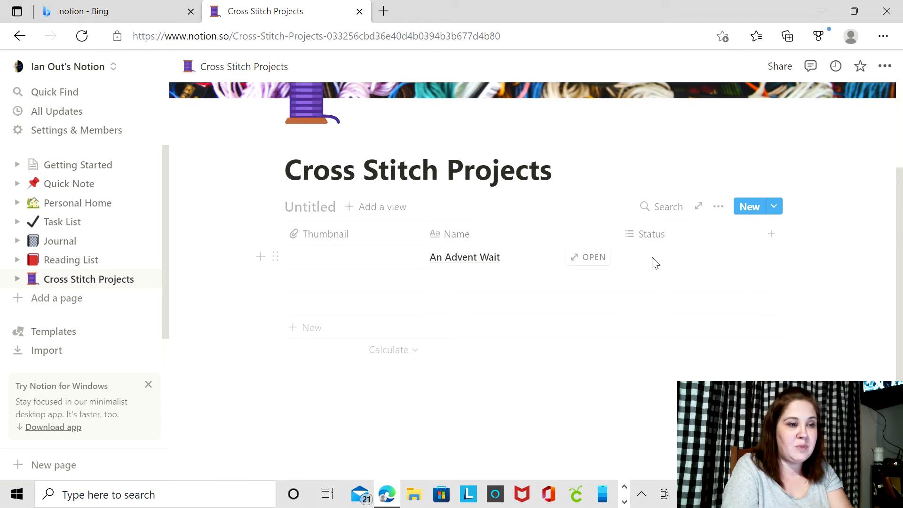
- Create the options "started", "finished" and "kitted" in the Status cell of the An Advent Wait row
click(675, 266)
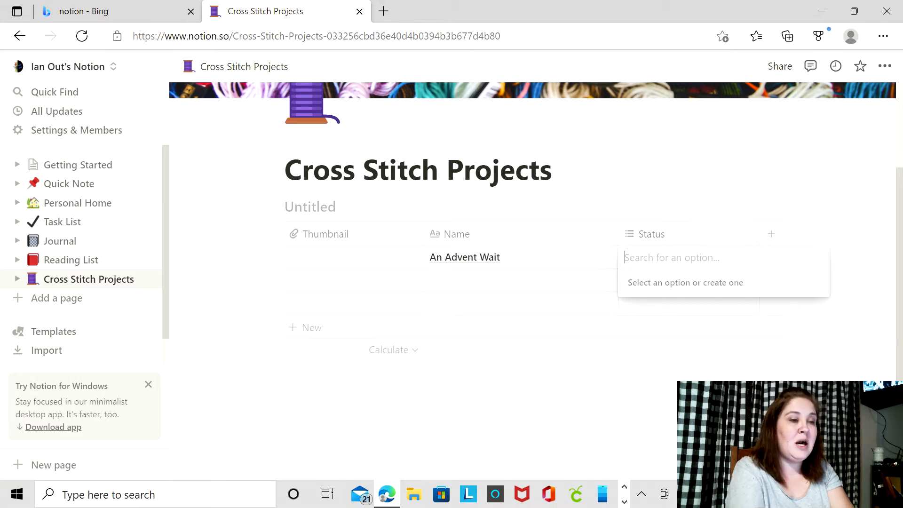
text(started)
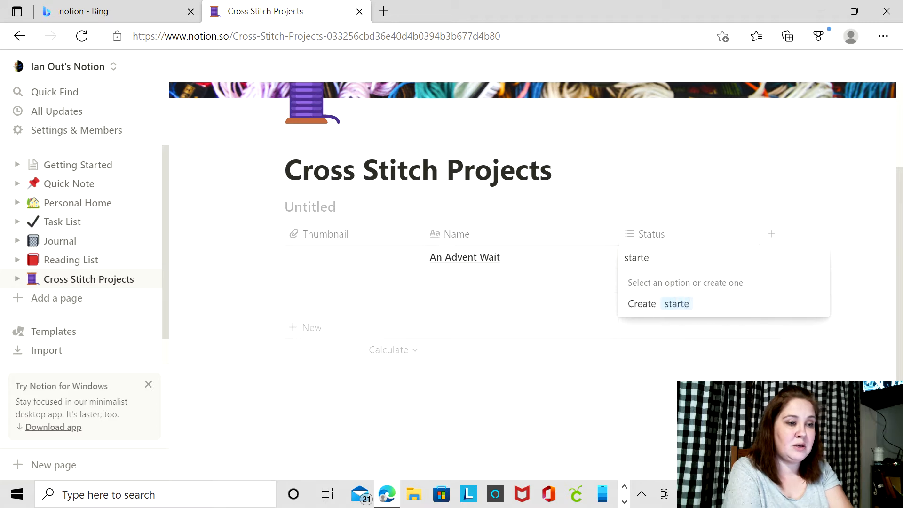
click(645, 308)
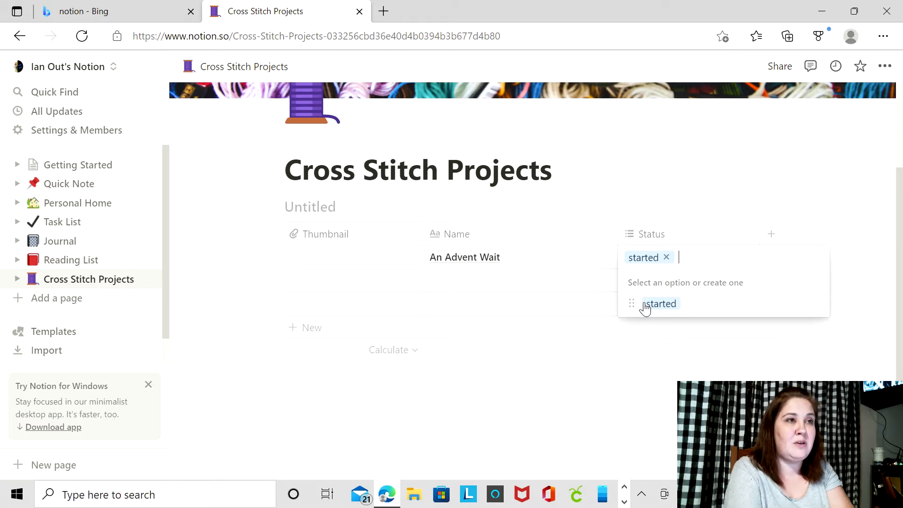
text(finished)
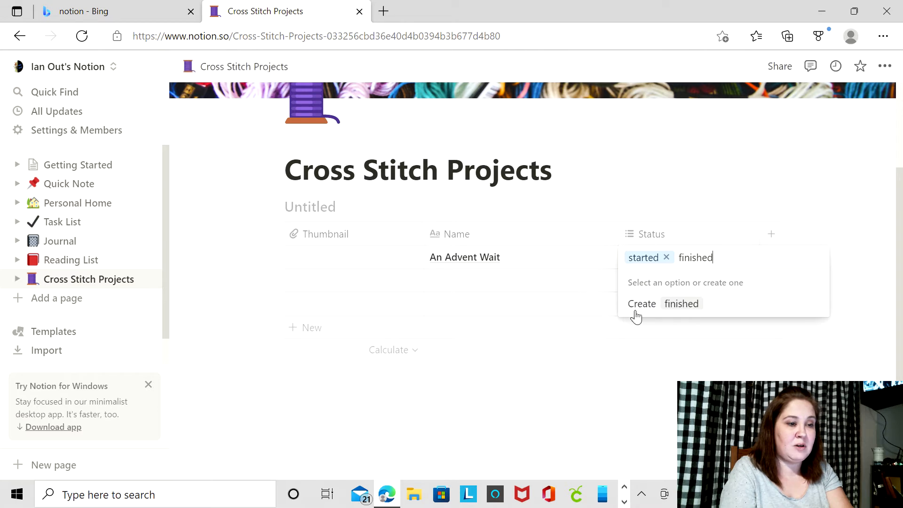
click(645, 311)
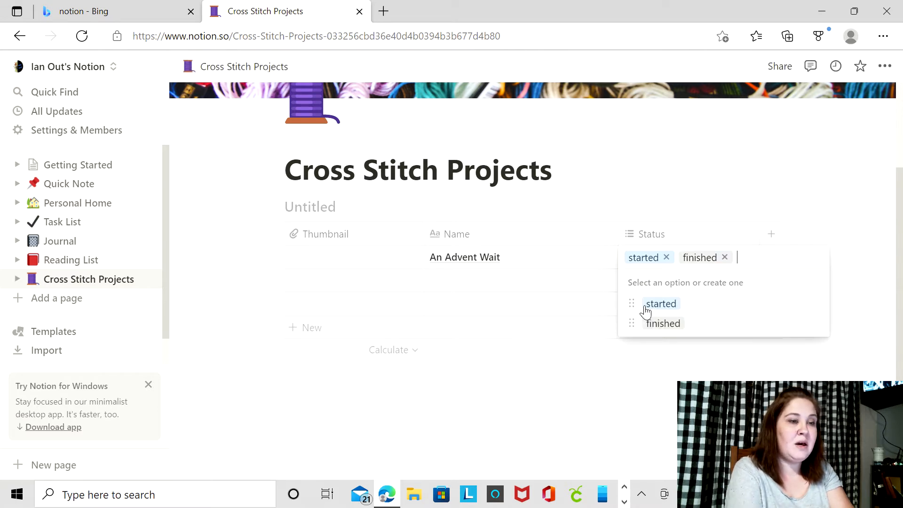
text(kit)
key(BackSpace)
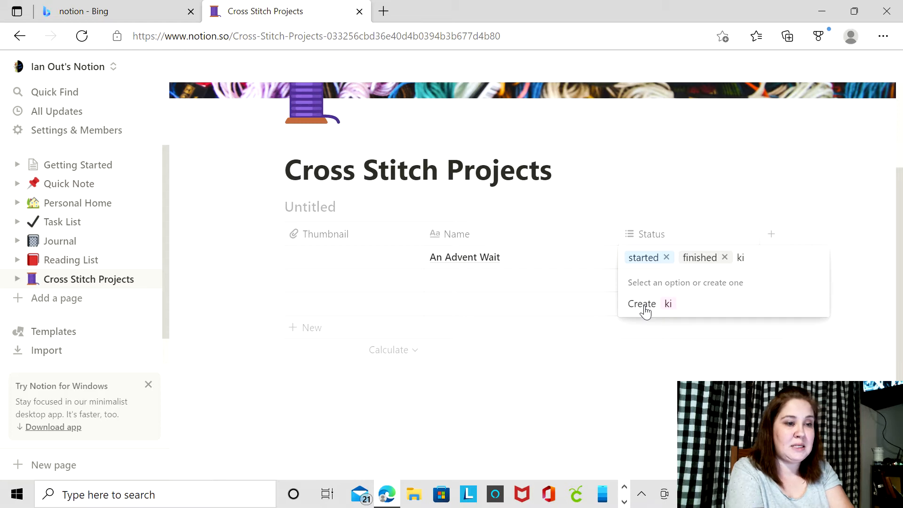
text(tted)
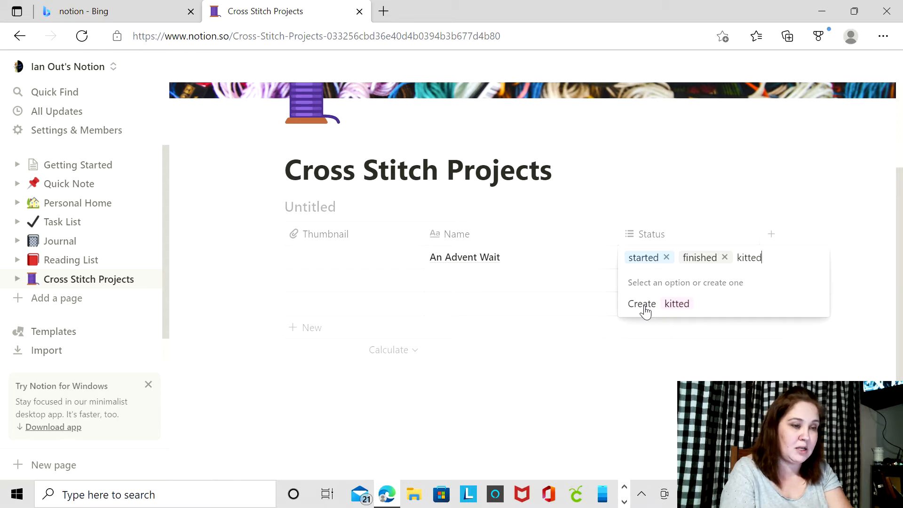
click(648, 306)
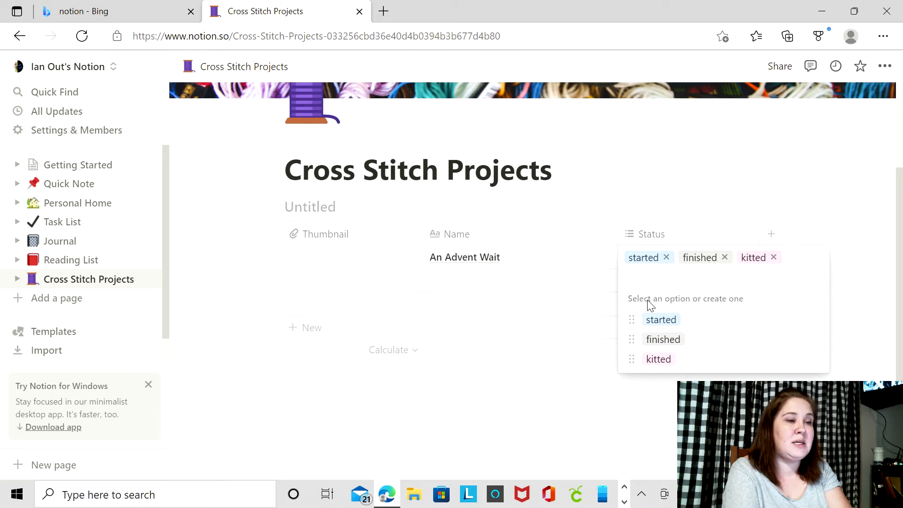
- Create two more Status options, "needs fabric" and "needs floss", for the An Advent Wait row
text(needs fabri)
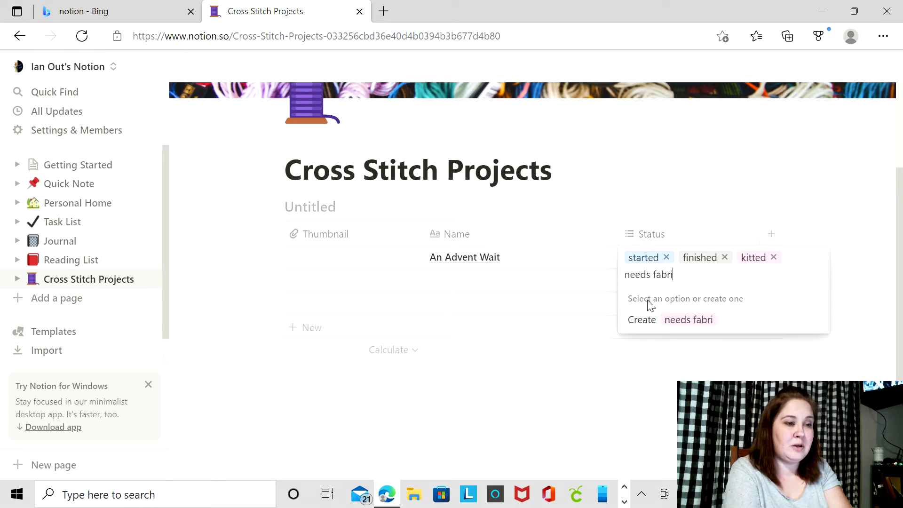
text(c)
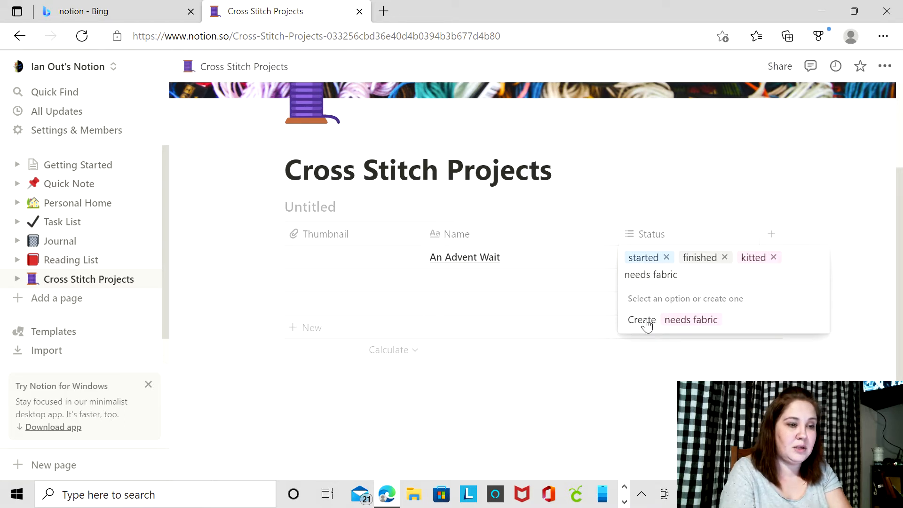
click(646, 324)
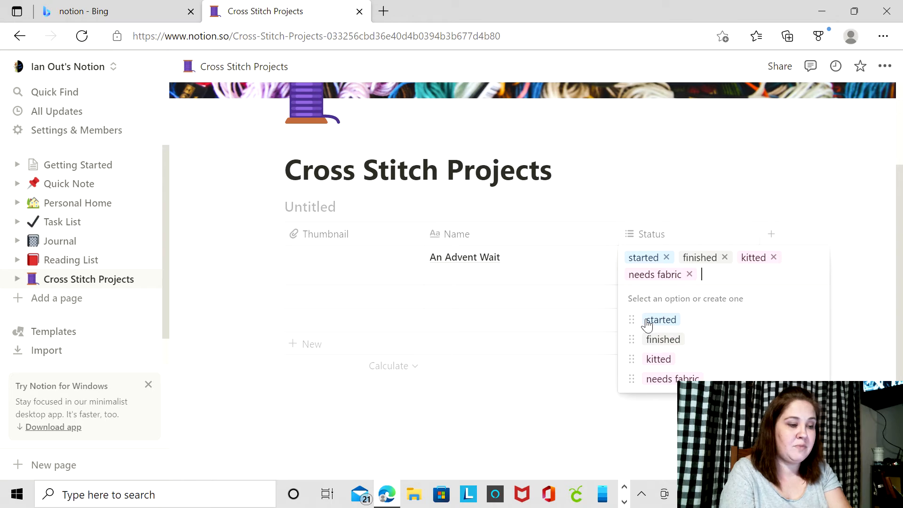
text(needs floss)
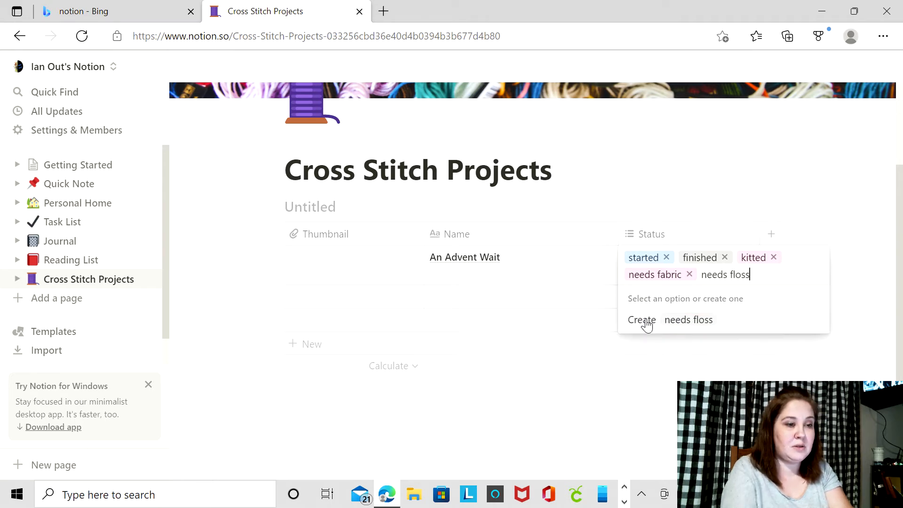
click(647, 325)
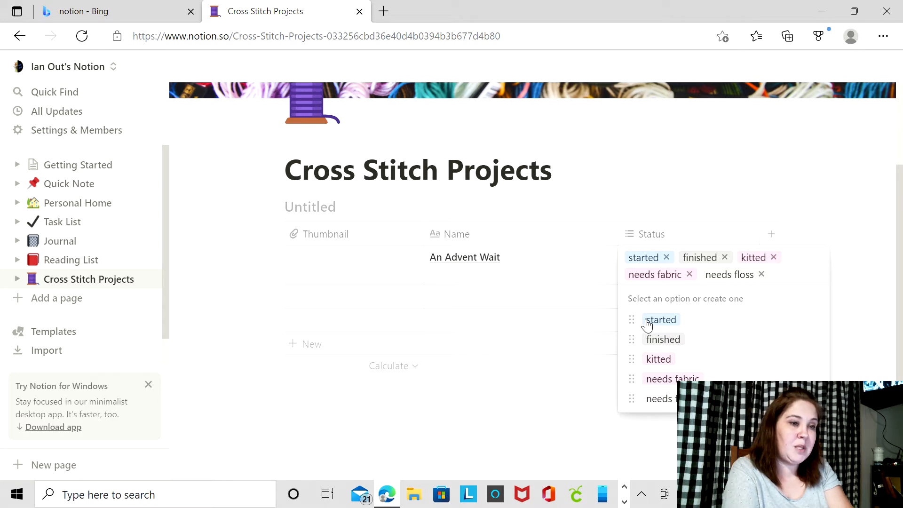
- Create the Status option "have chart-need everything else" for the An Advent Wait row
text(have chart)
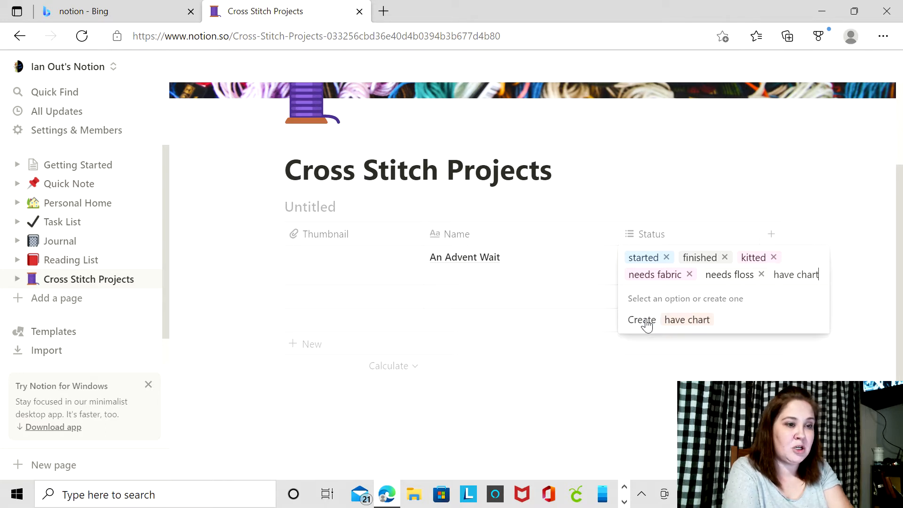
text(-need )
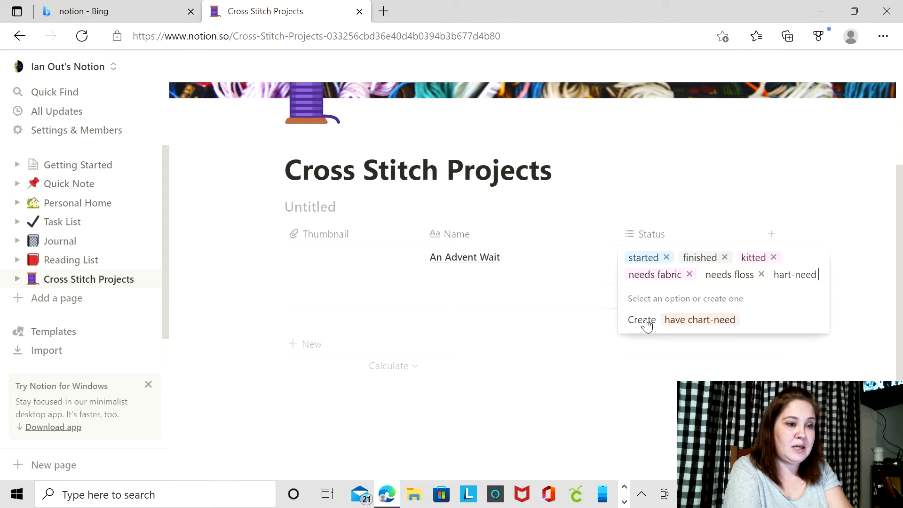
text(everything else)
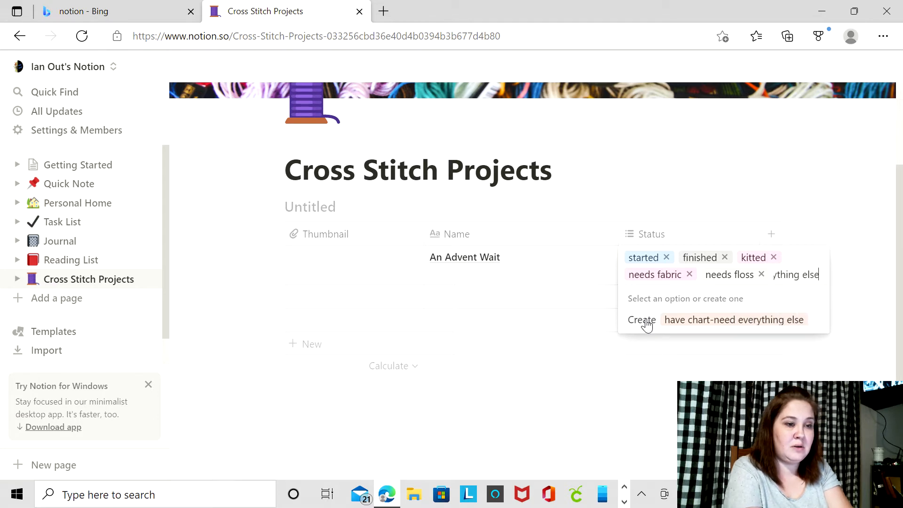
click(646, 325)
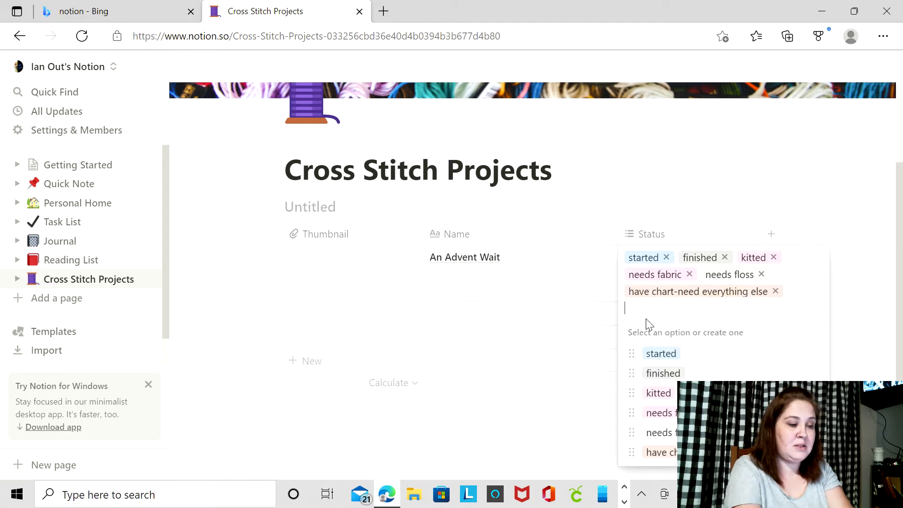
- Create the Status option "have full kit- everything included" for the An Advent Wait row
text(have)
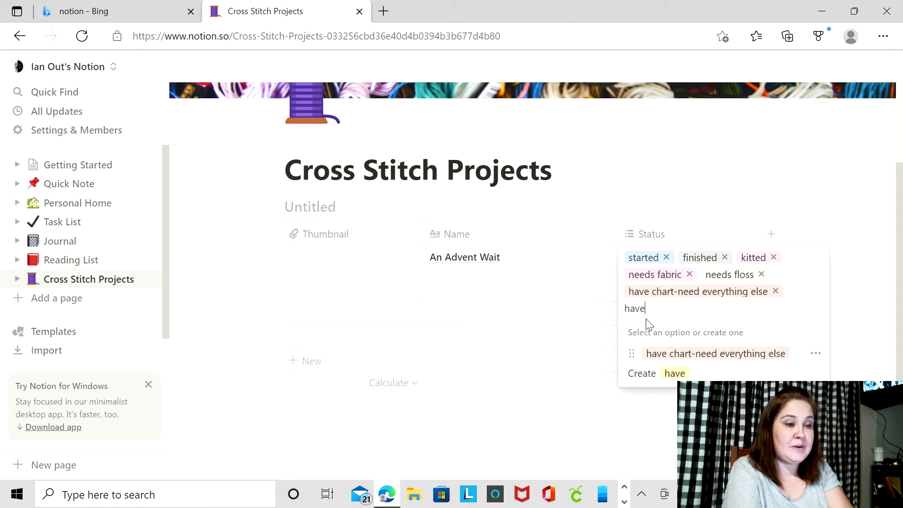
text( full)
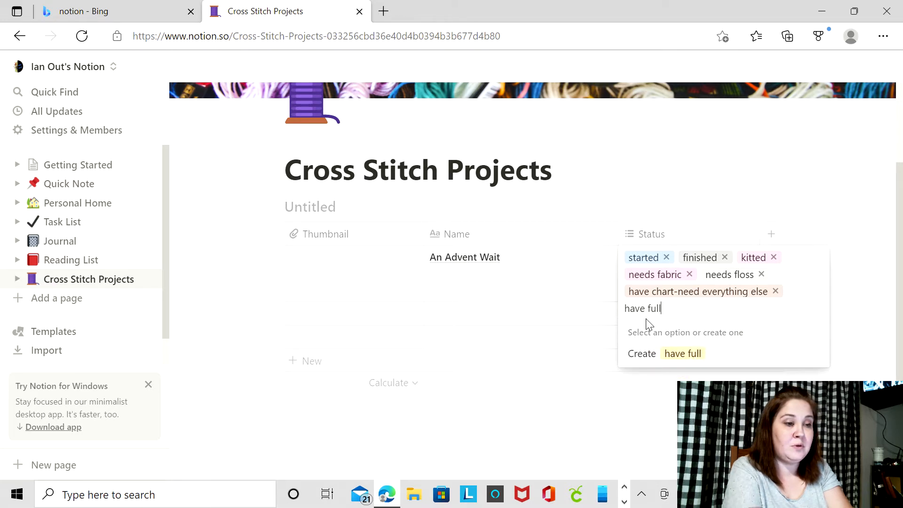
text( kit- eve)
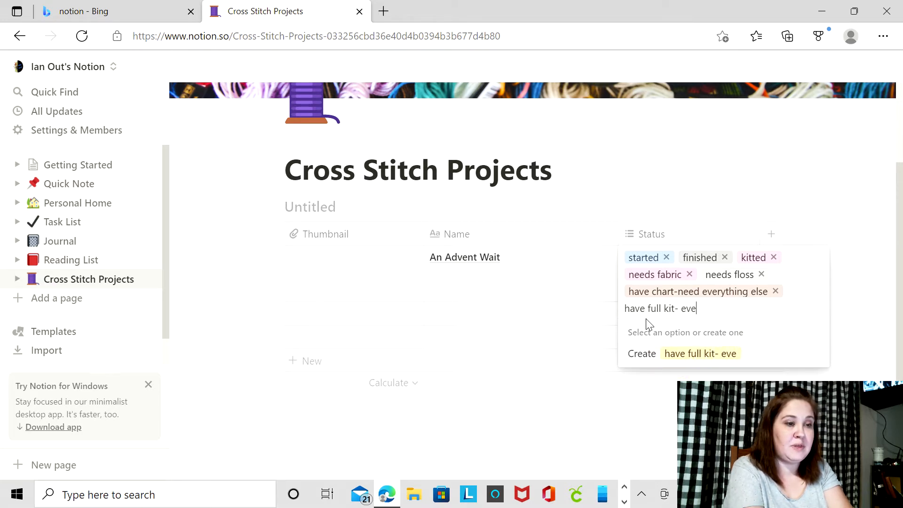
text(rything included)
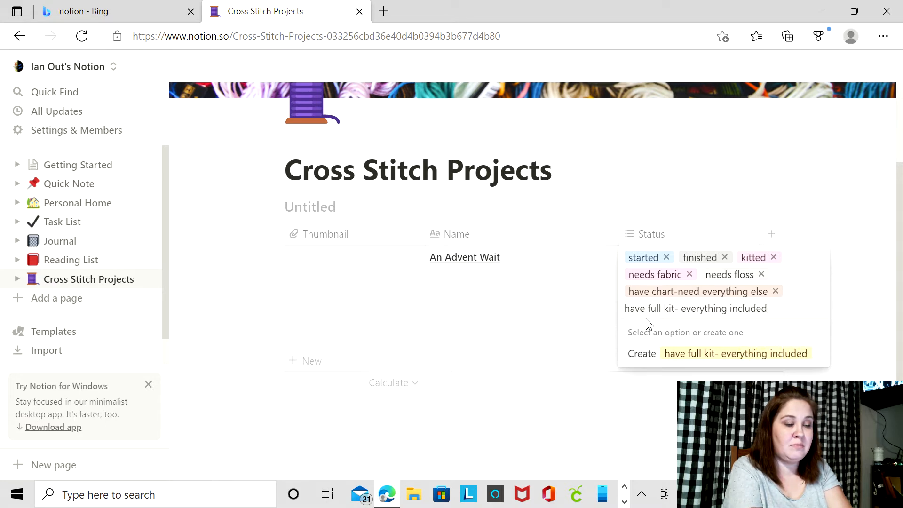
key(Return)
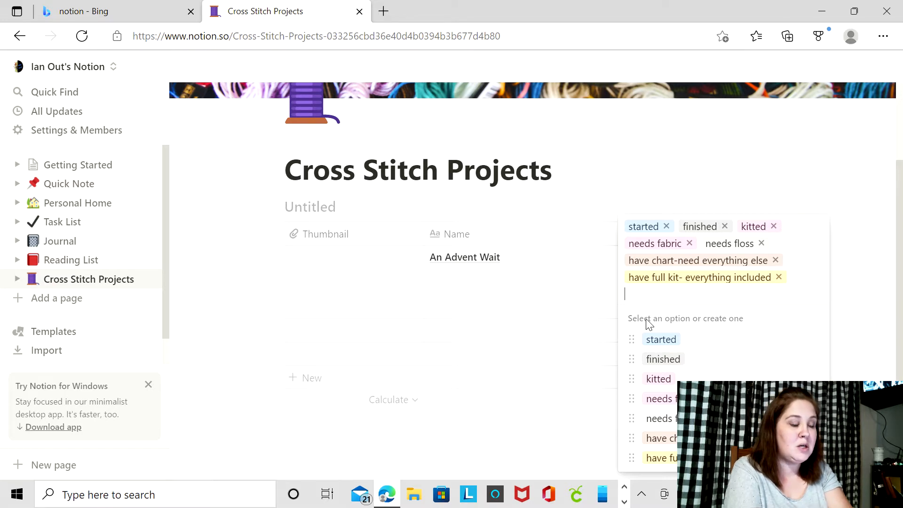
- Create the Status option "UFO" for the An Advent Wait row and close the option list
text(UFO)
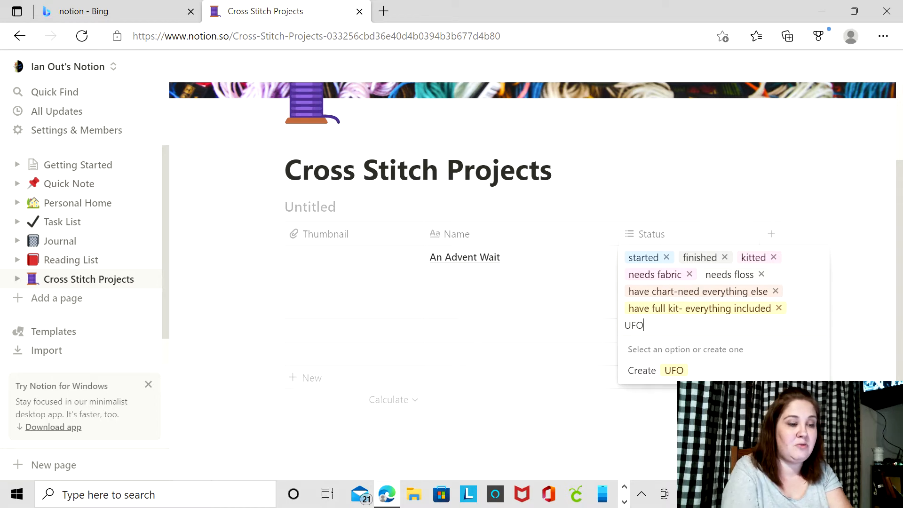
click(644, 371)
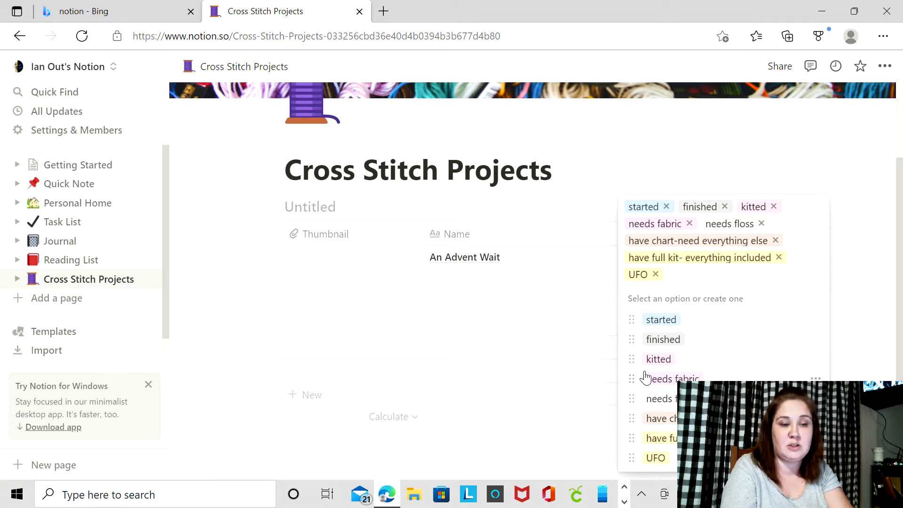
click(591, 216)
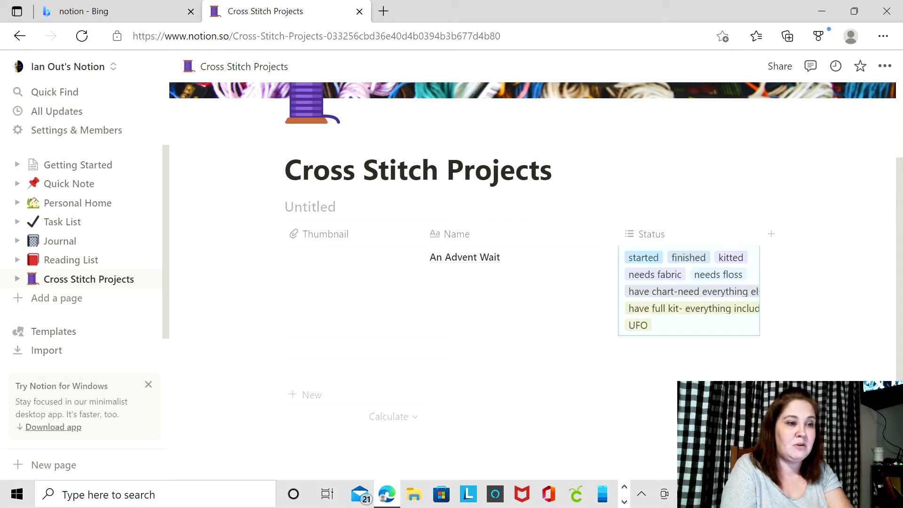
- Widen the Status column so its longest option names fit
click(688, 289)
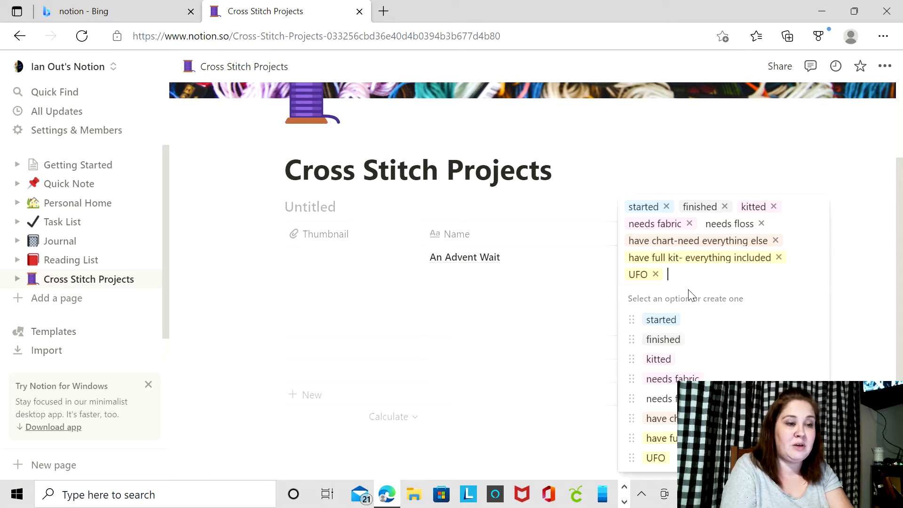
key(Escape)
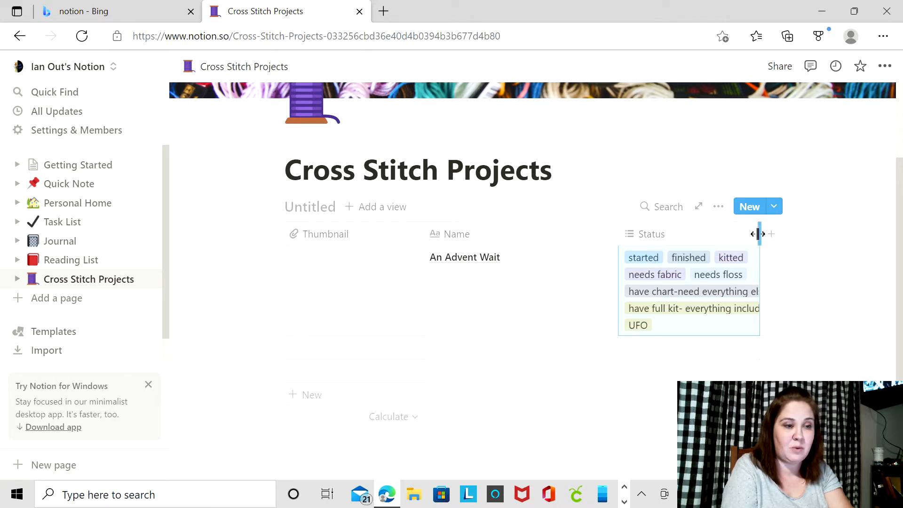
drag(757, 233, 807, 234)
- Remove every Status tag except "started" from the An Advent Wait row
click(776, 332)
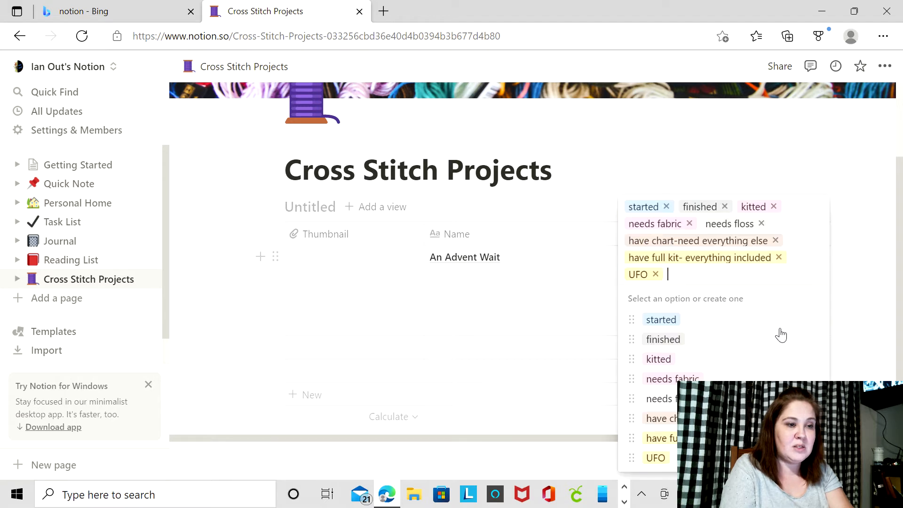
click(655, 275)
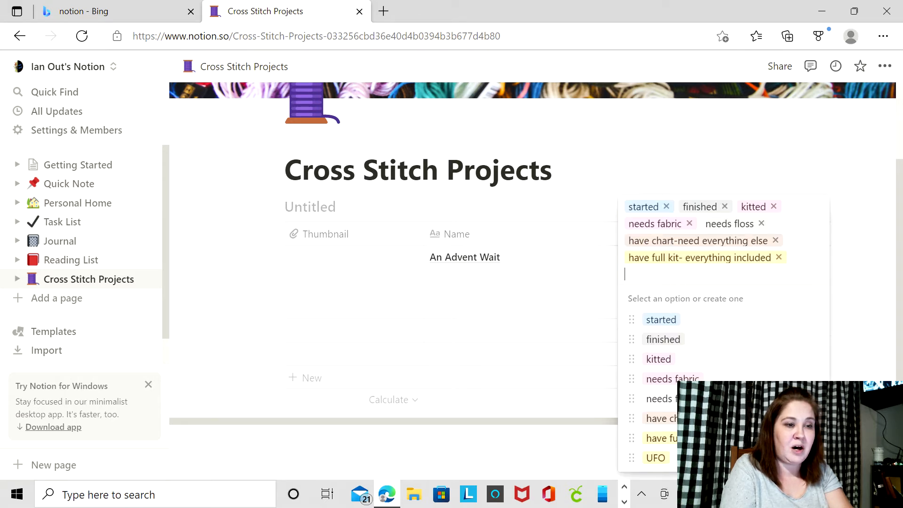
click(778, 257)
click(775, 259)
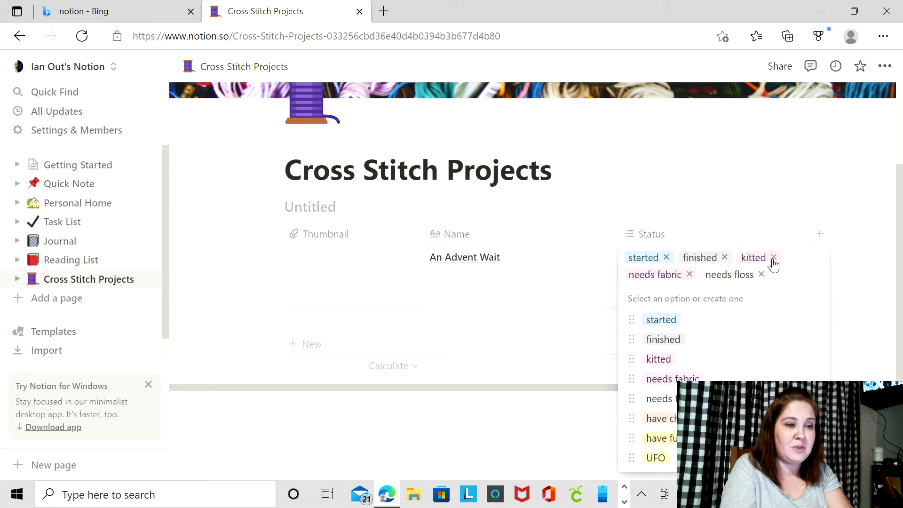
click(773, 258)
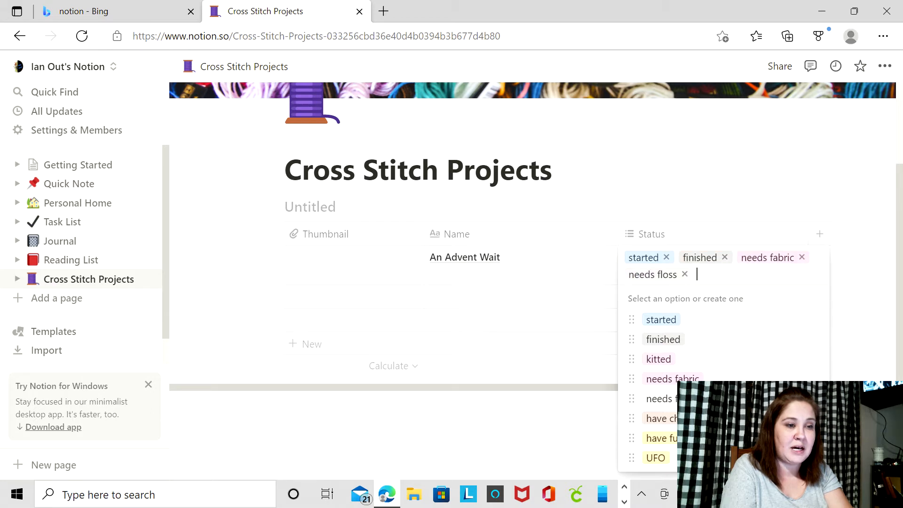
click(801, 258)
click(724, 257)
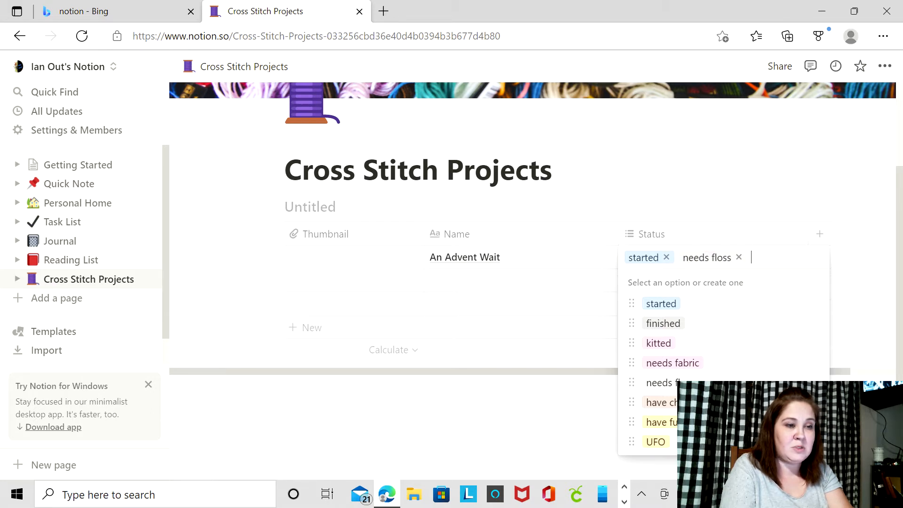
click(738, 257)
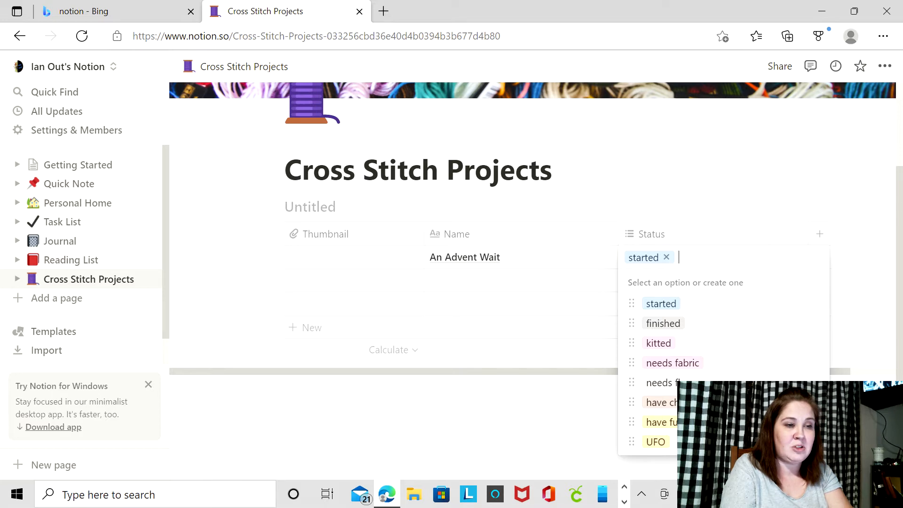
key(Escape)
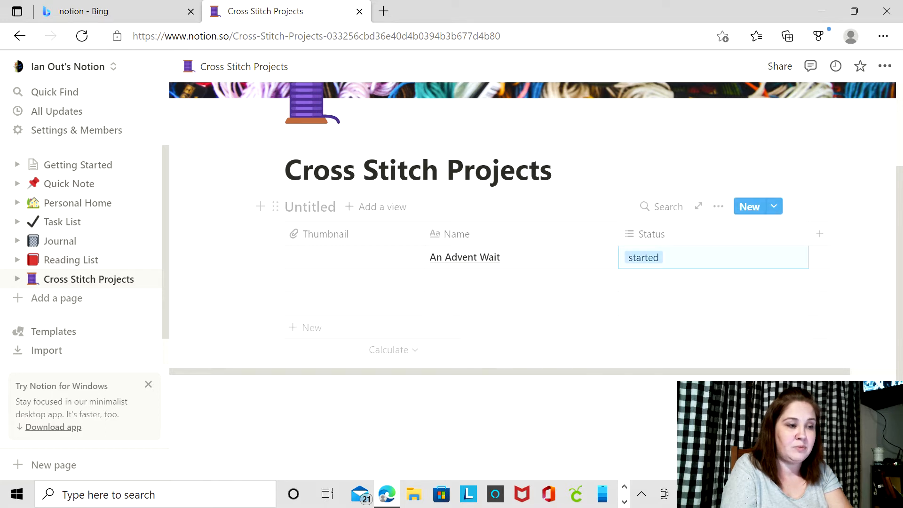
- Name the project in the second database row "Halloween Whatever"
click(499, 281)
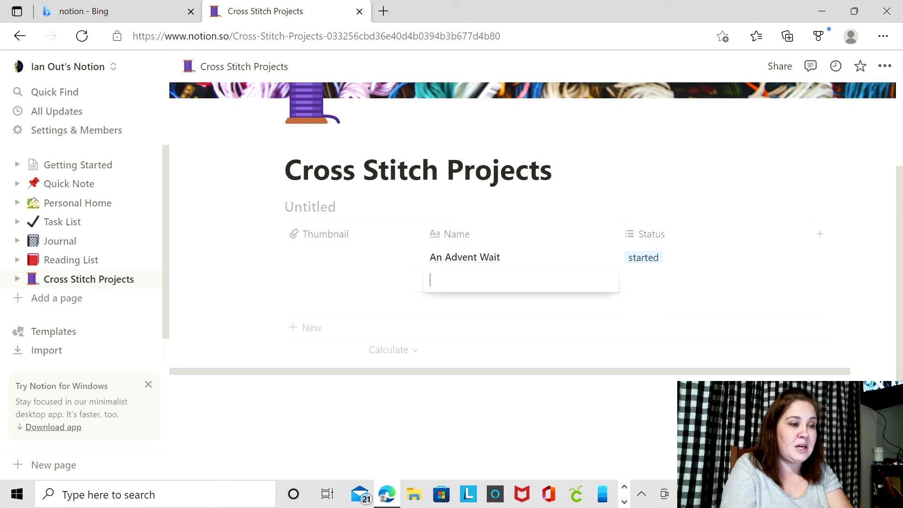
text(Hall)
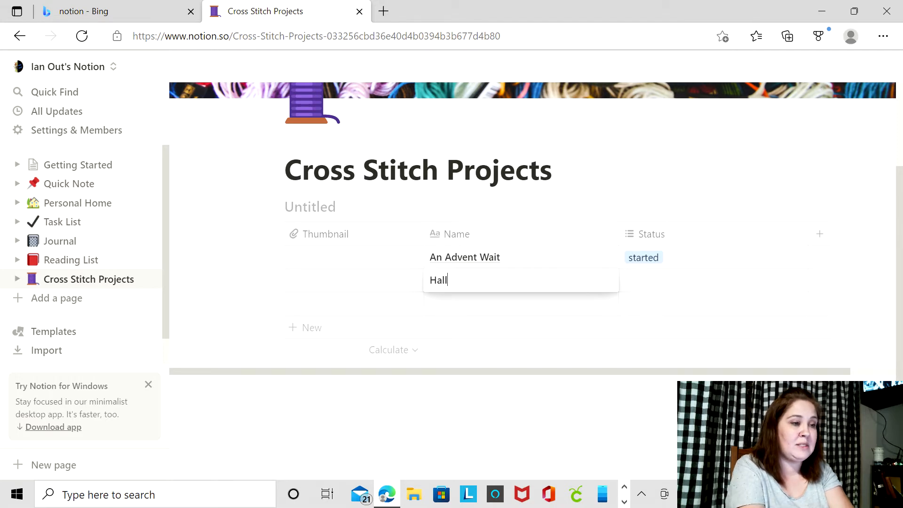
text(oween)
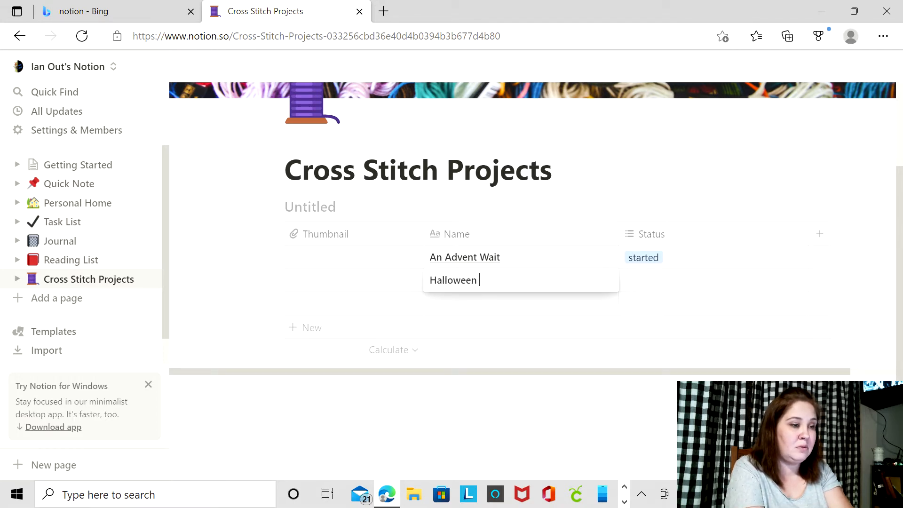
text( Whatever)
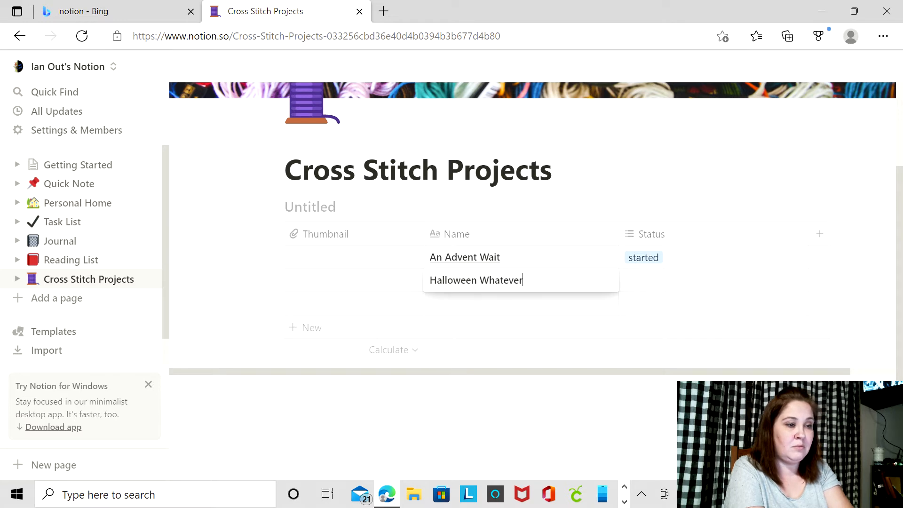
key(Tab)
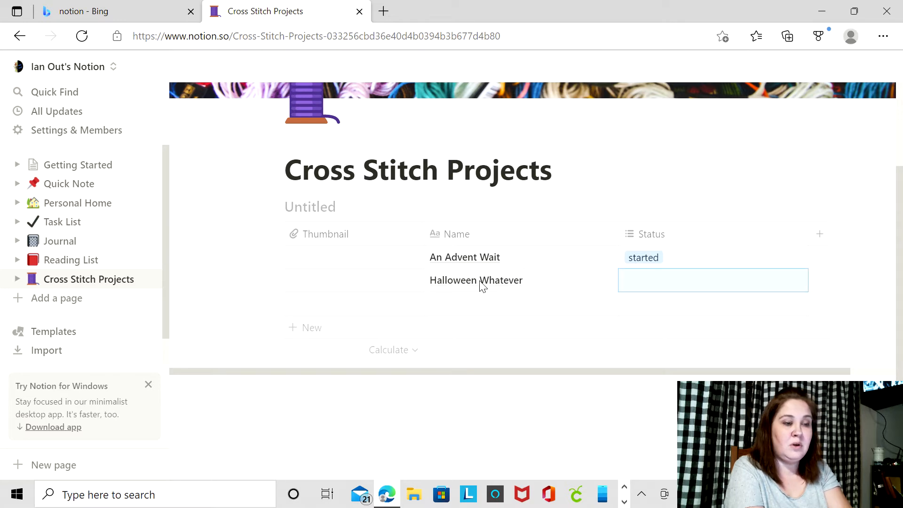
- Set the Status of the Halloween Whatever row to "kitted"
click(630, 281)
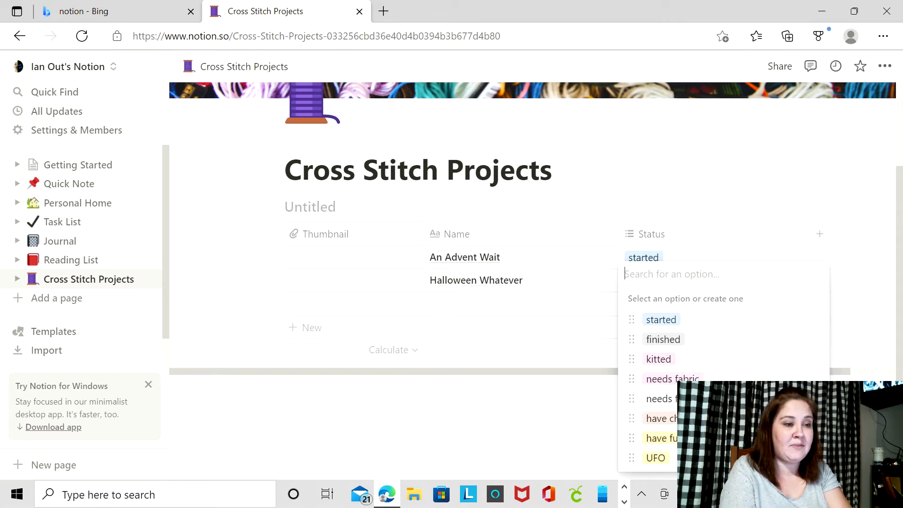
click(670, 359)
click(695, 207)
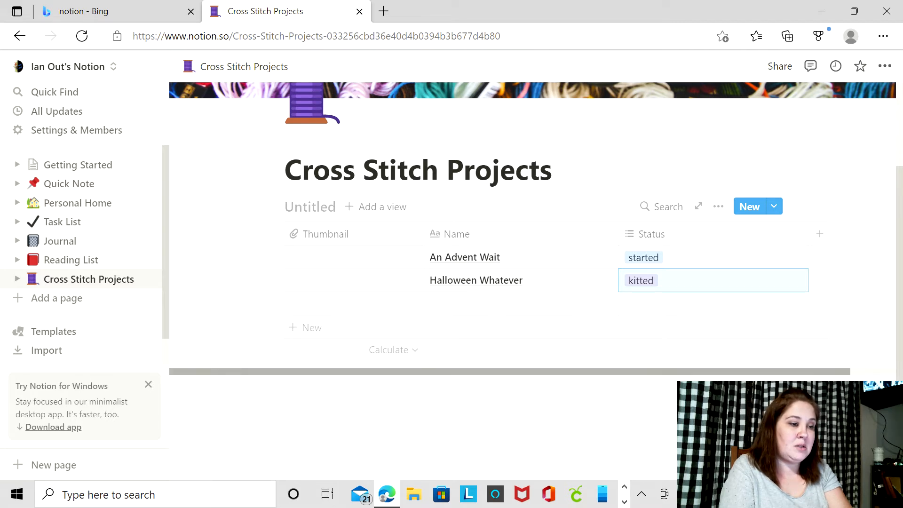
- Switch to Chrome to examine the columns of the existing Cross Stitch Projects database, and return to the new page in Edge
drag(470, 371, 519, 372)
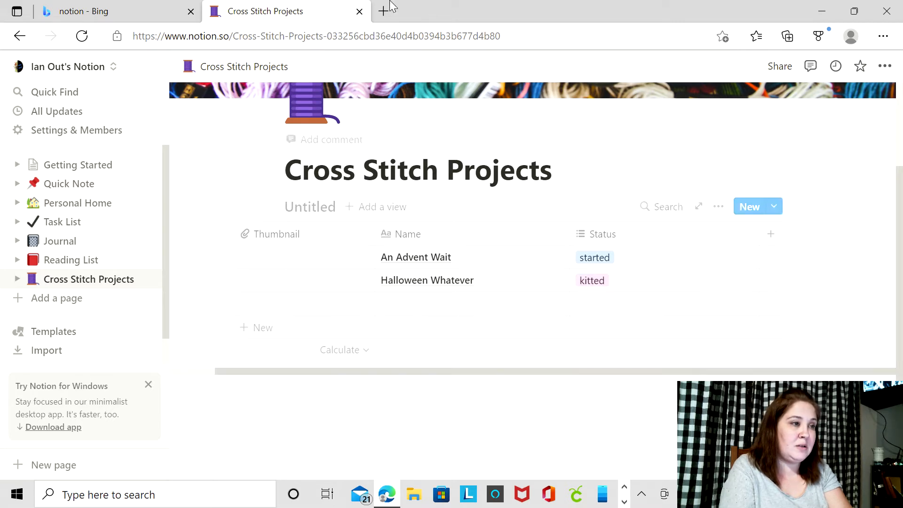
click(623, 501)
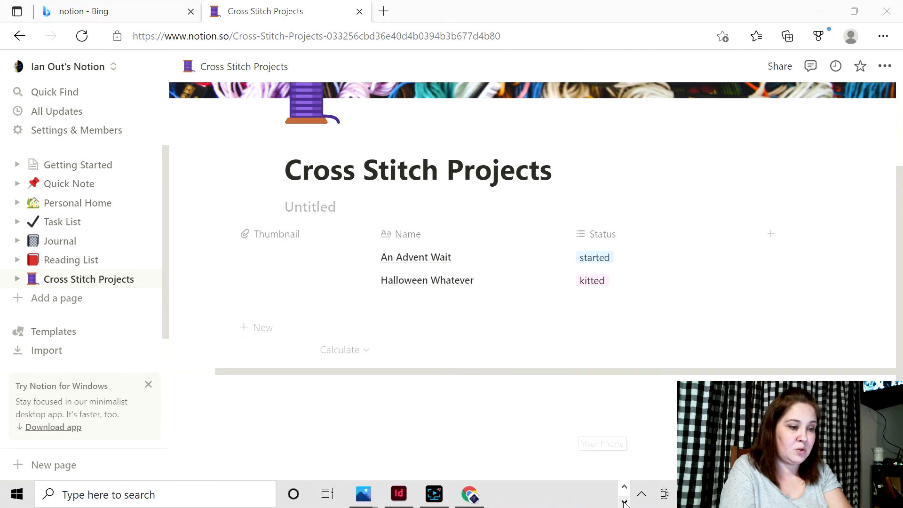
click(474, 494)
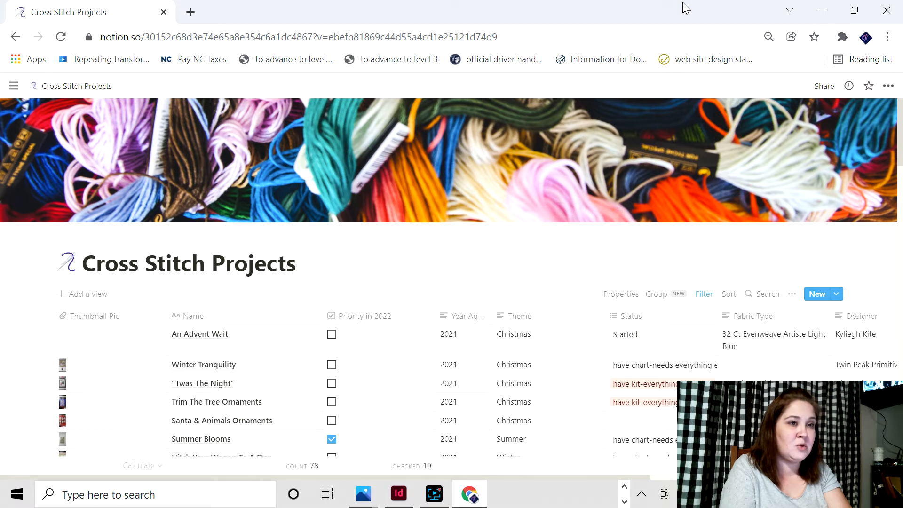
click(821, 10)
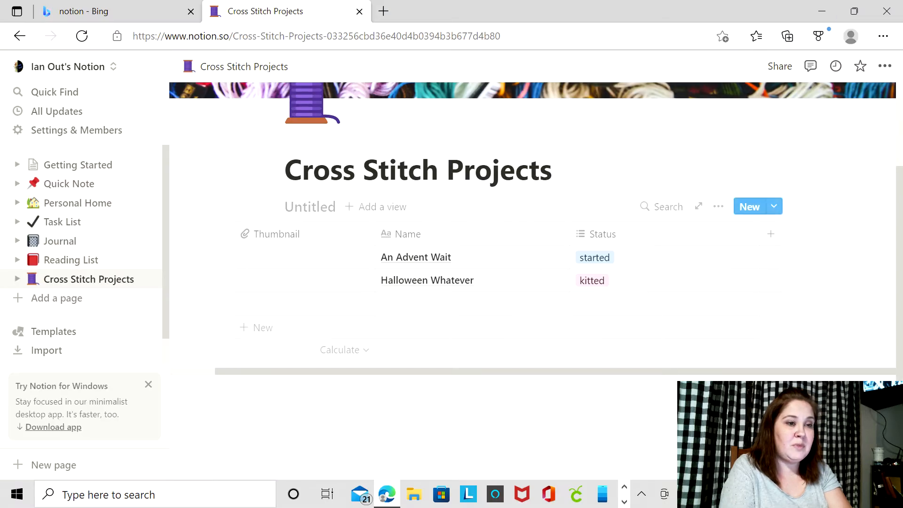
- Add a new column after Status and name it "Priority in 2022"
click(770, 234)
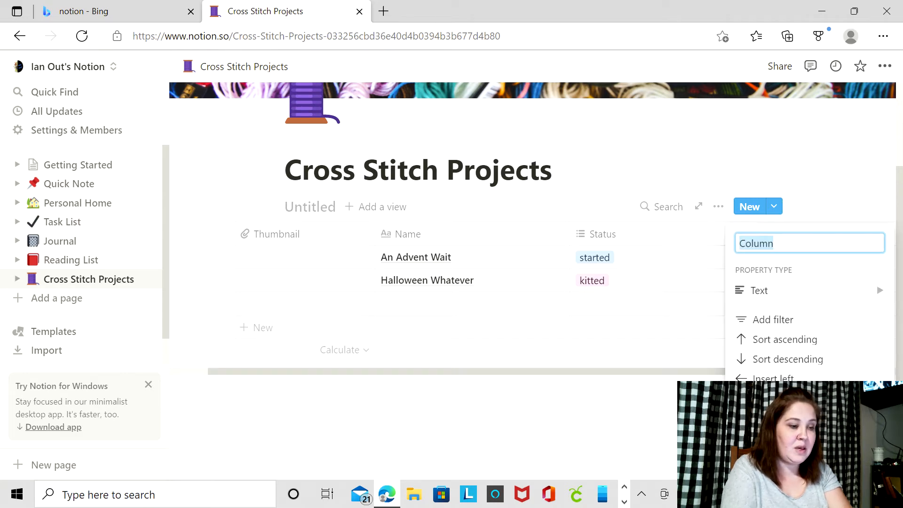
text(Priori)
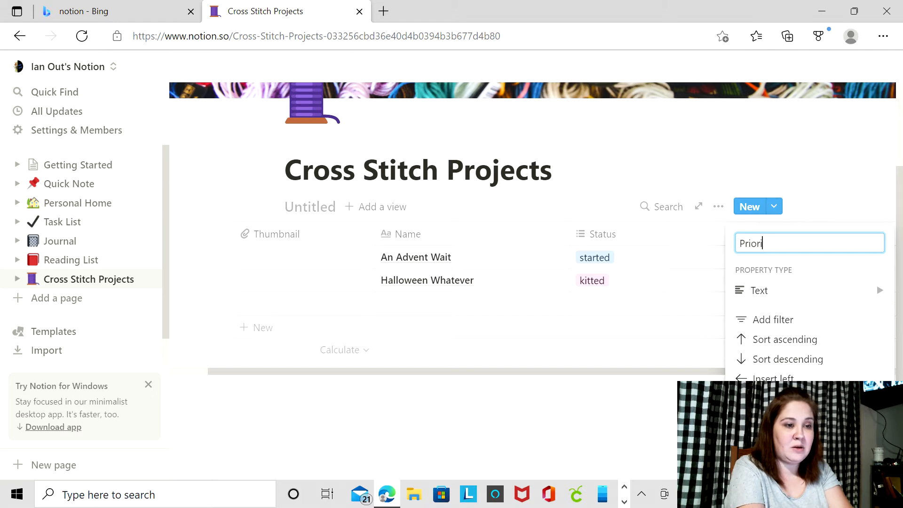
text(ty in 2022)
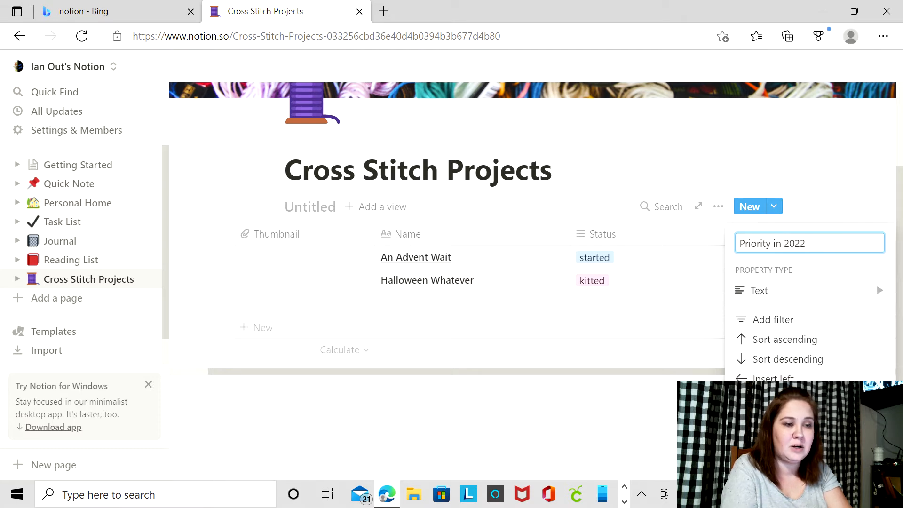
- Make the Priority in 2022 column a Checkbox property and tick it for An Advent Wait
click(764, 291)
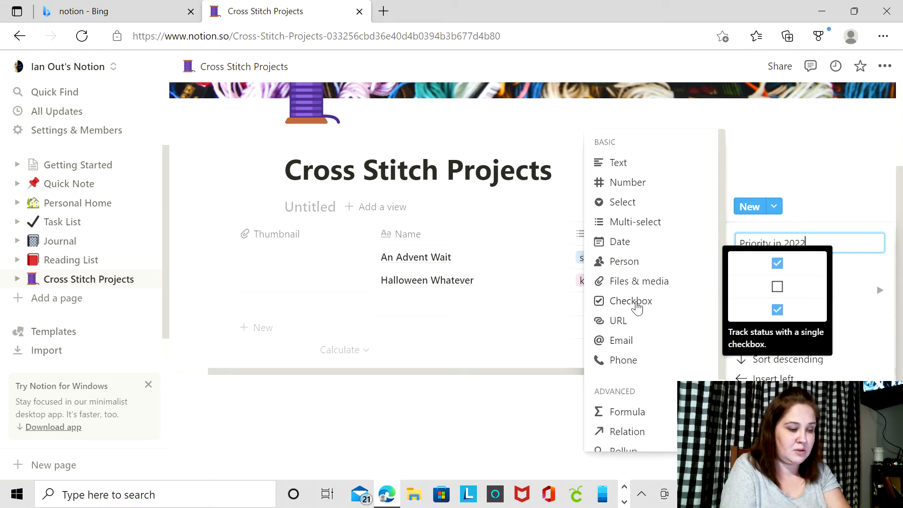
click(631, 302)
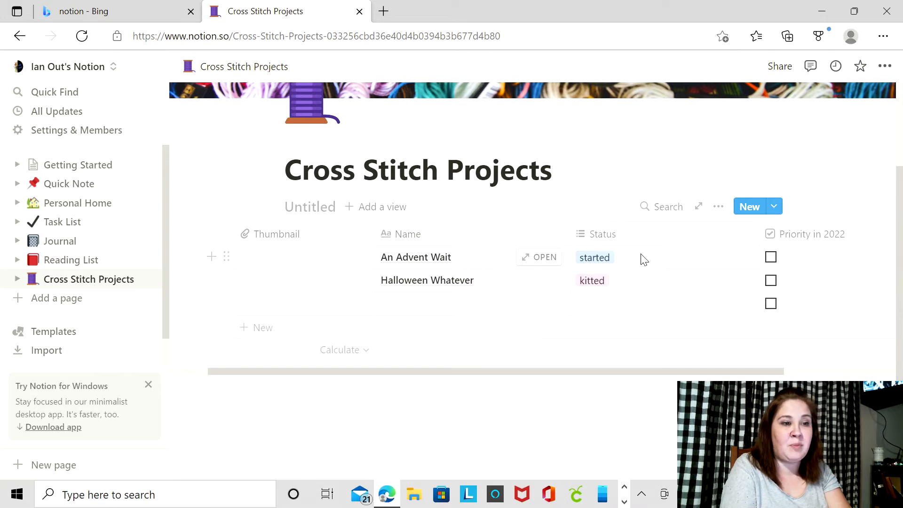
click(771, 257)
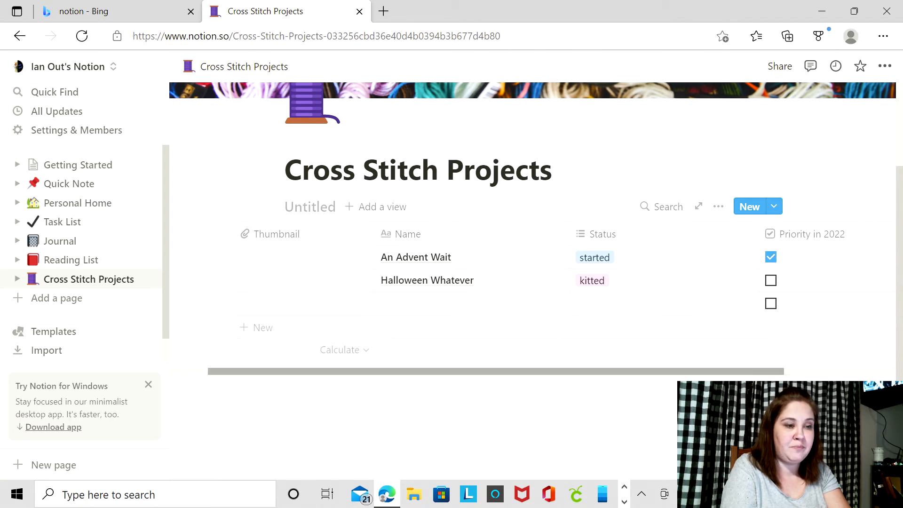
- Switch to Chrome to check which columns follow Priority in 2022 in the existing database, and return to the new page in Edge
scroll(517, 283, right, 5)
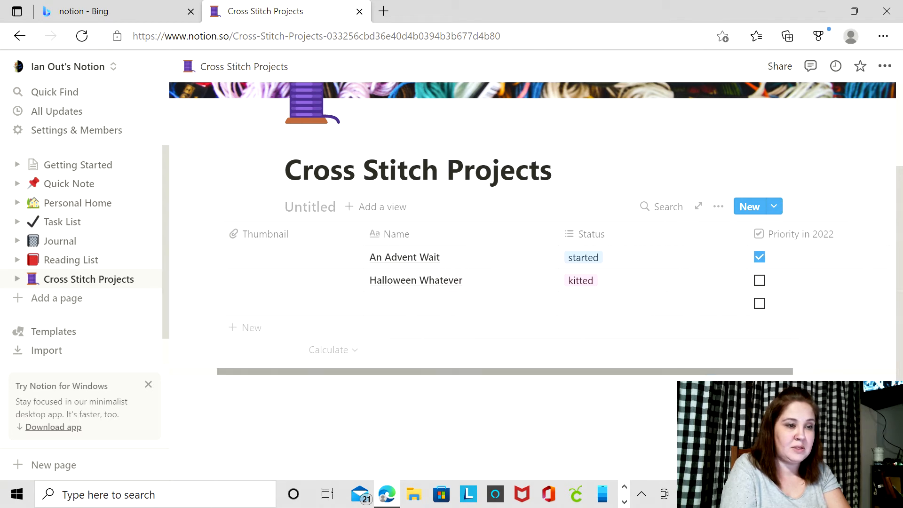
scroll(517, 282, left, 5)
drag(611, 371, 575, 372)
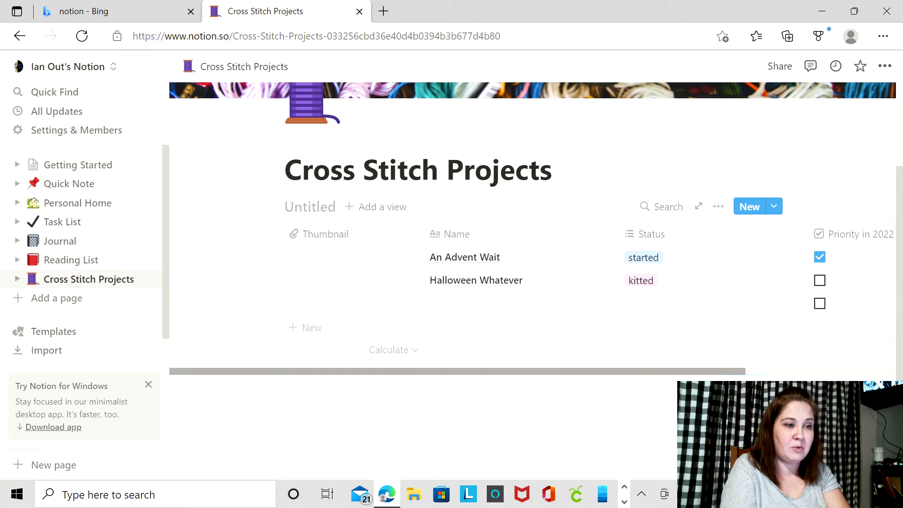
scroll(606, 312, right, 8)
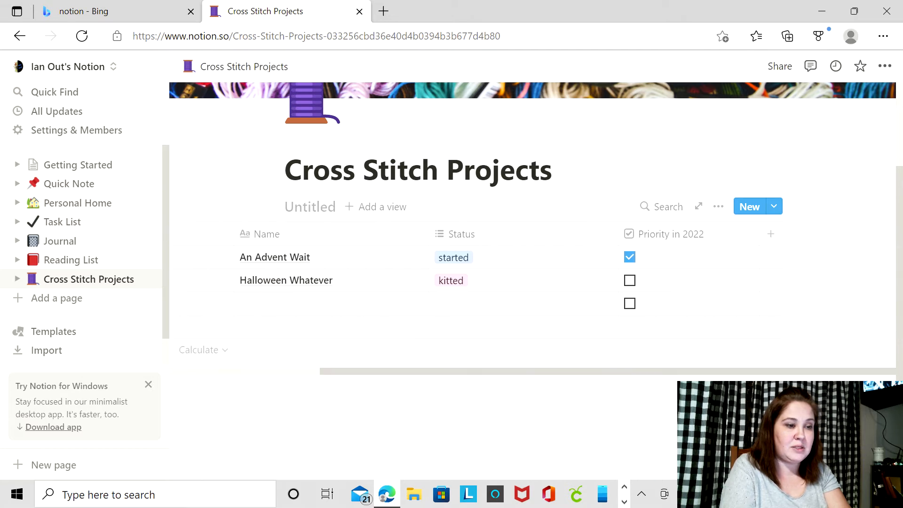
click(623, 502)
click(468, 496)
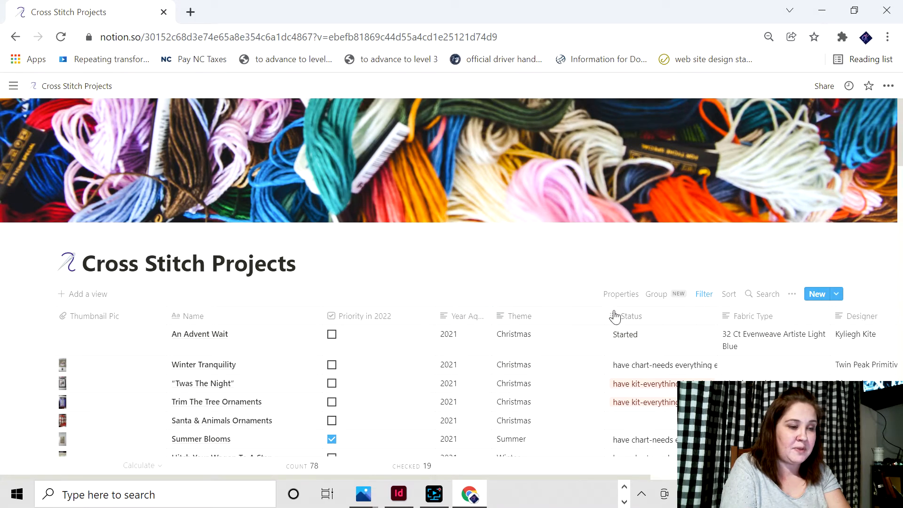
click(827, 13)
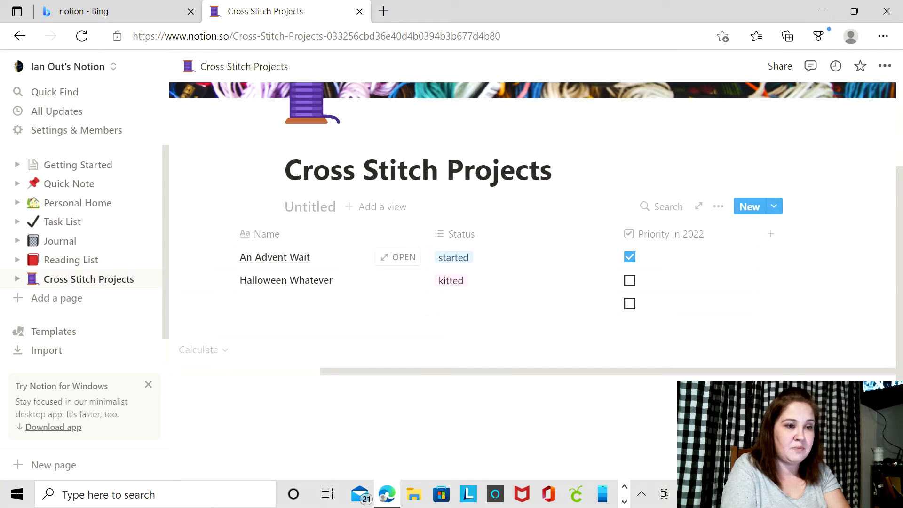
- Add a Text column named "Year Acquired" after Priority in 2022
click(772, 237)
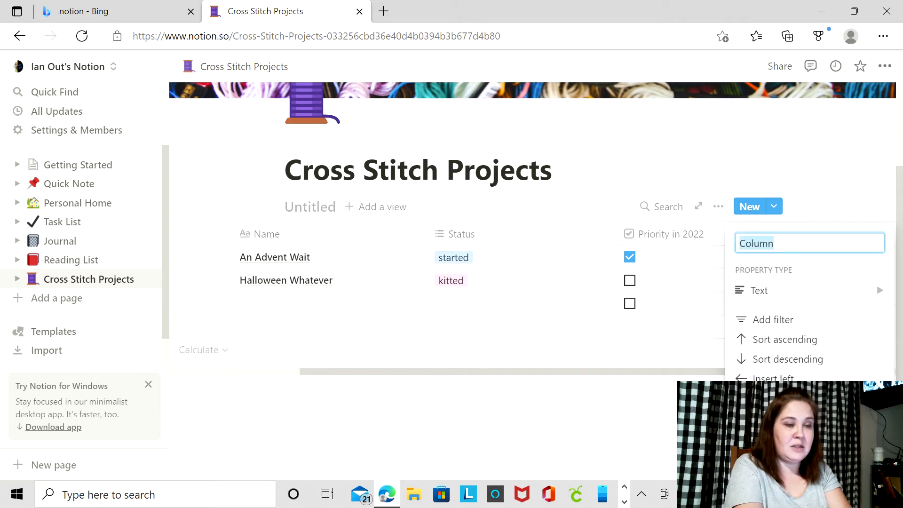
text(Year A)
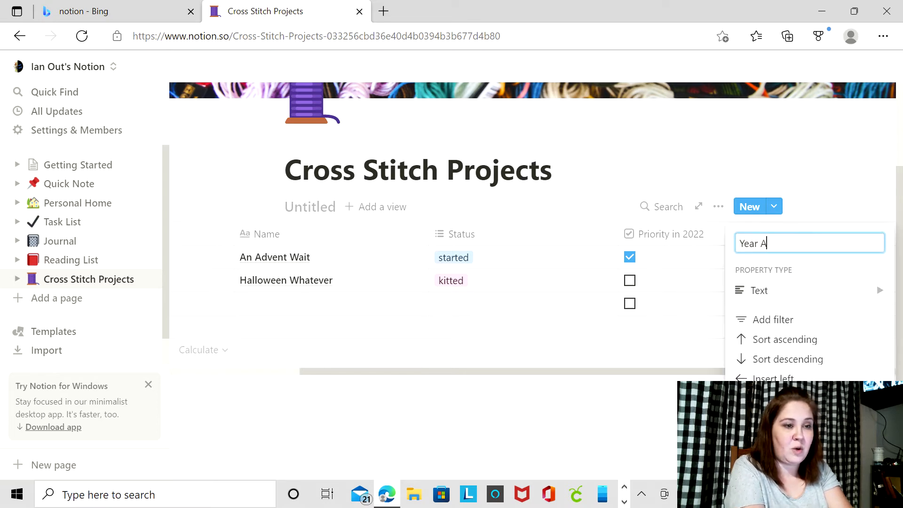
text(cquired)
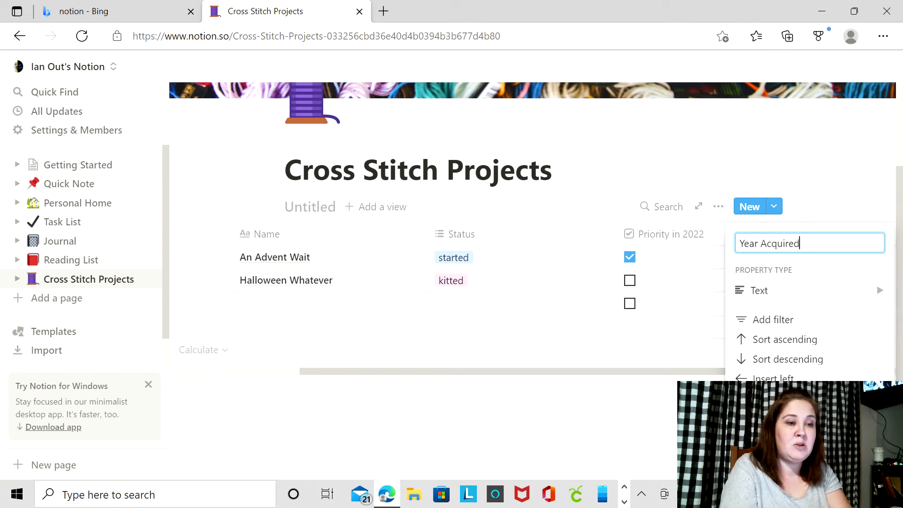
click(742, 290)
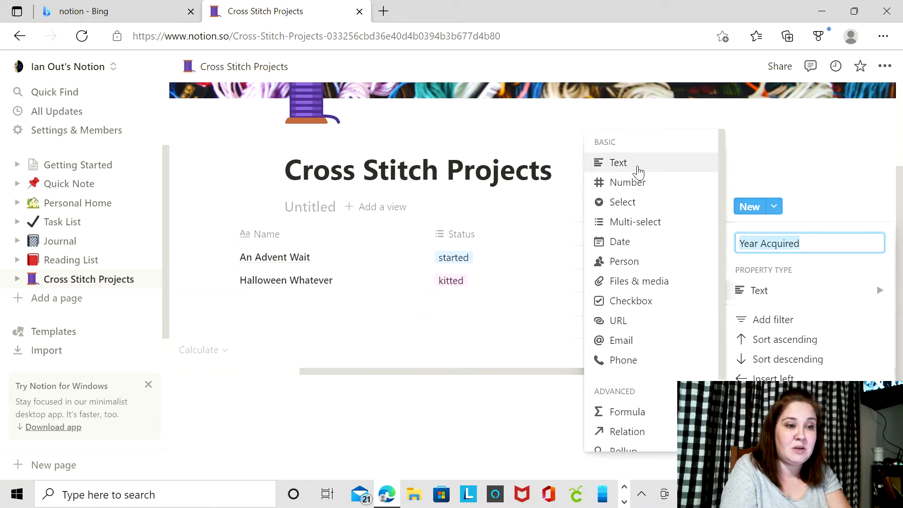
click(638, 168)
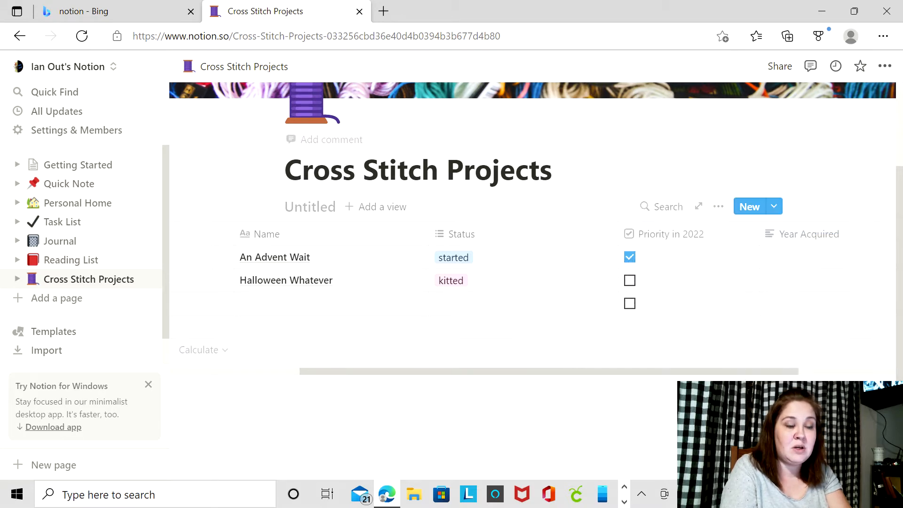
- Enter 2021 as the Year Acquired for An Advent Wait and "Oct 2021" for Halloween Whatever
click(809, 260)
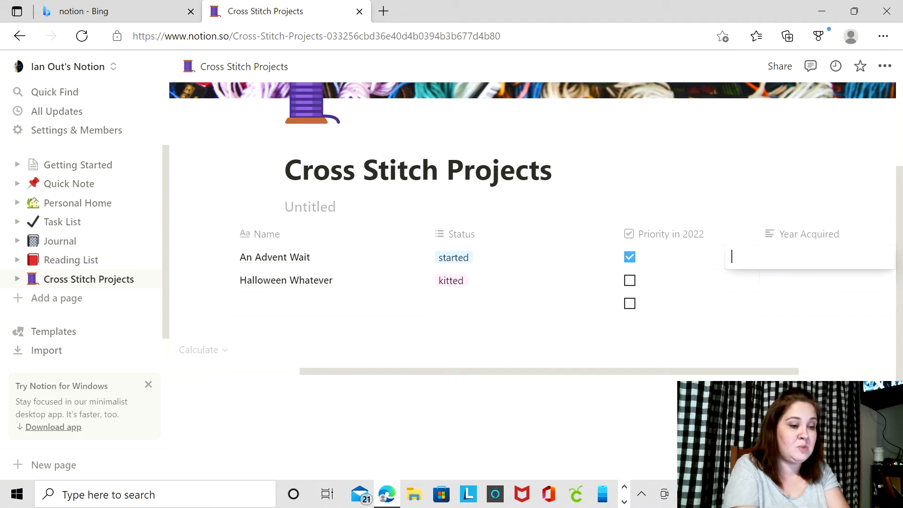
text(2021)
key(Return)
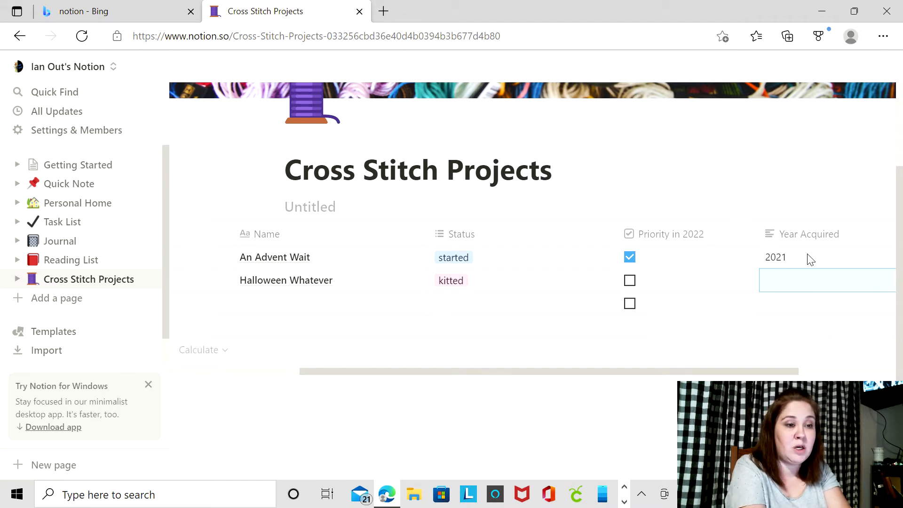
text(Oct 2021)
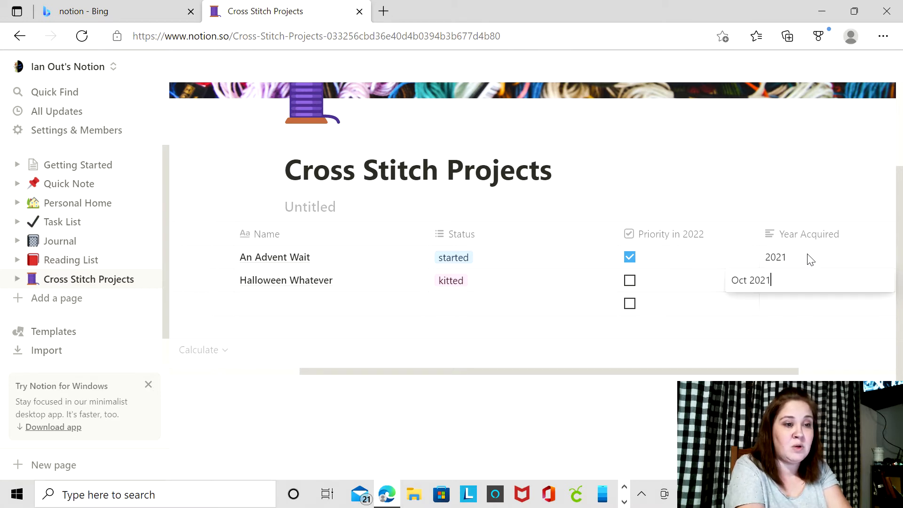
key(Return)
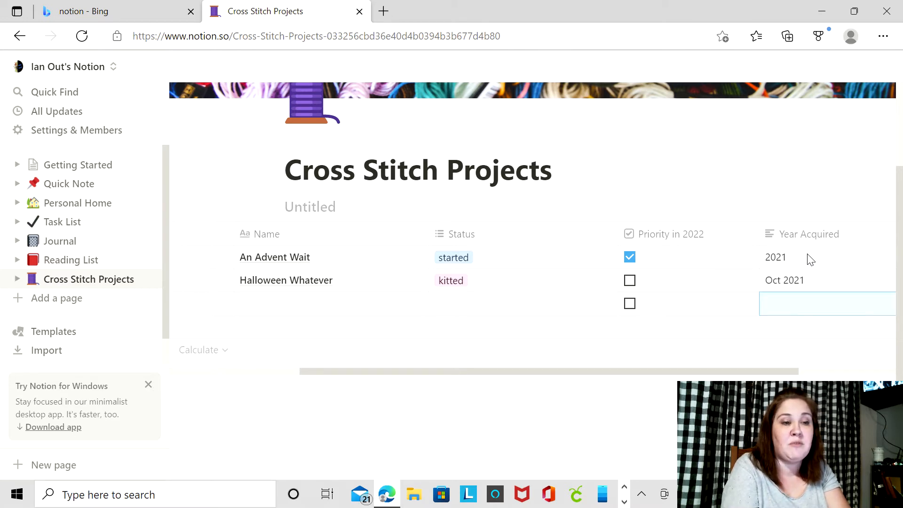
- Change the Year Acquired of Halloween Whatever to 2021
click(798, 284)
key(BackSpace)
key(BackSpace)
key(BackSpace)
key(BackSpace)
key(BackSpace)
key(BackSpace)
key(BackSpace)
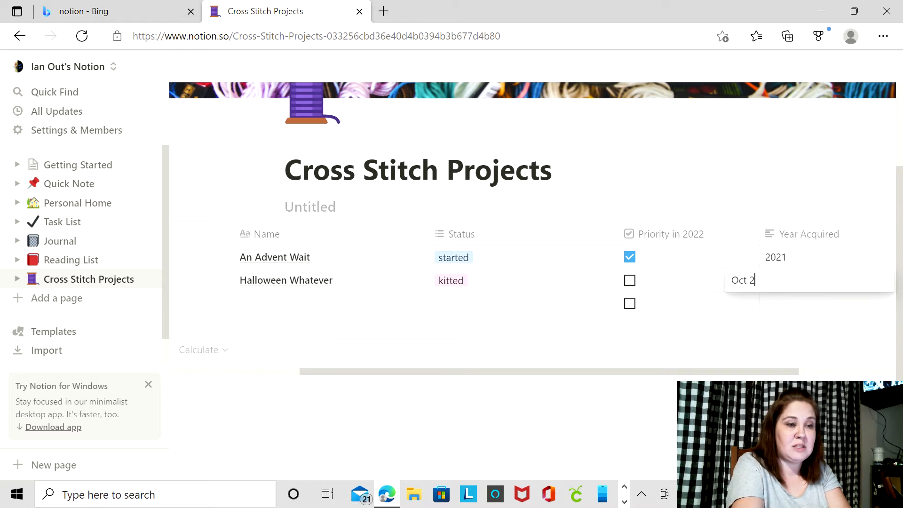
text(2021)
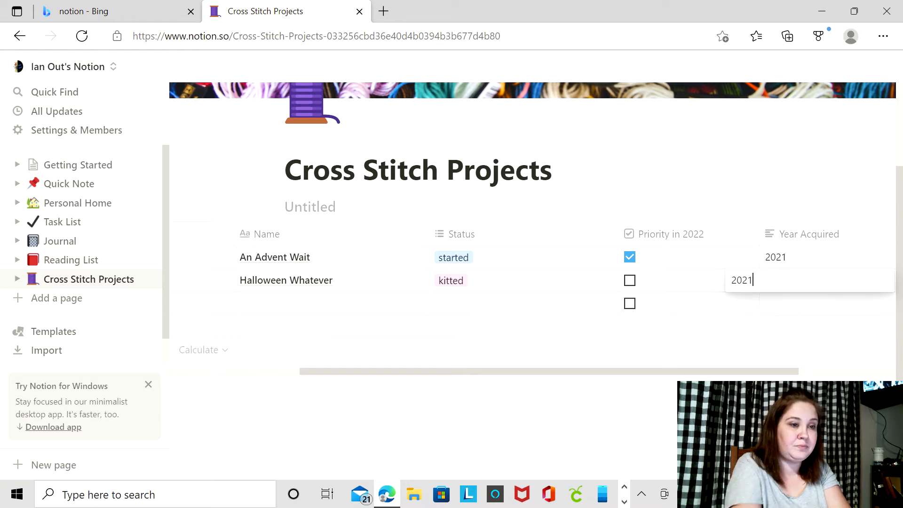
key(Return)
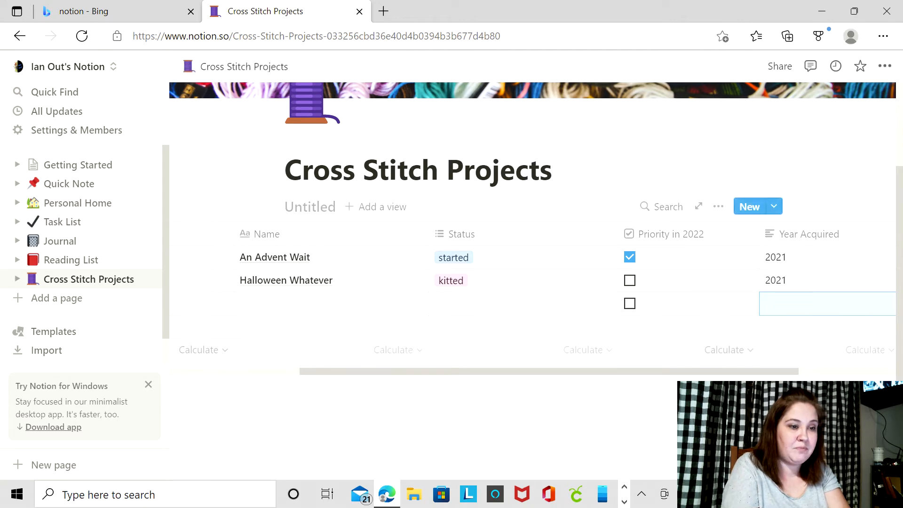
- Add a column named "Theme" after Year Acquired, keeping the Text property type
drag(549, 371, 646, 371)
click(771, 234)
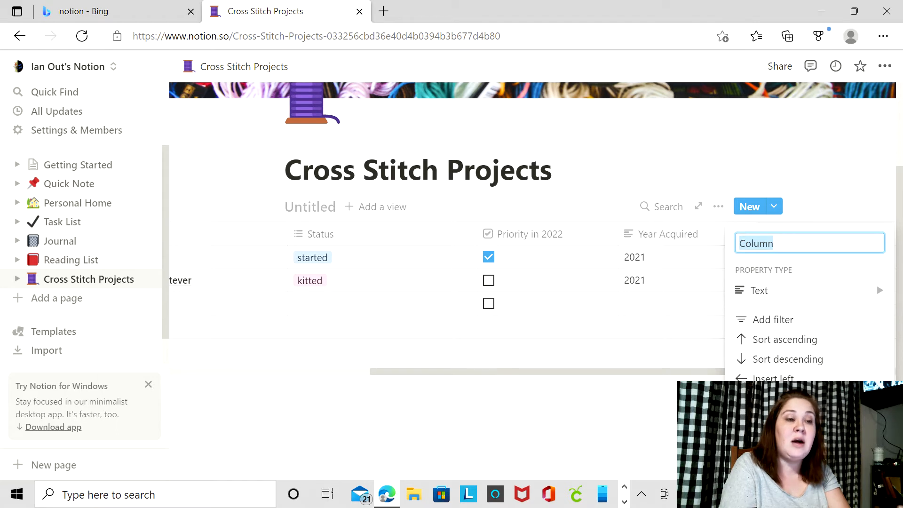
text(Theme)
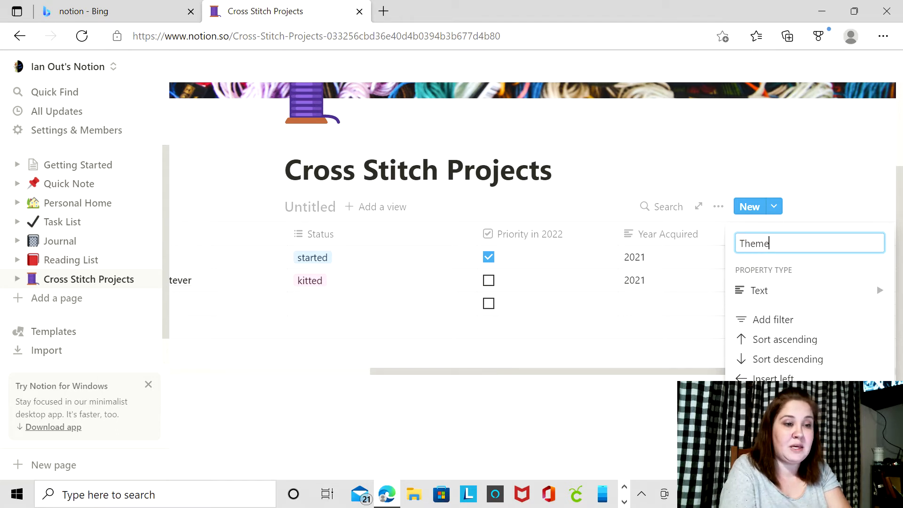
click(749, 292)
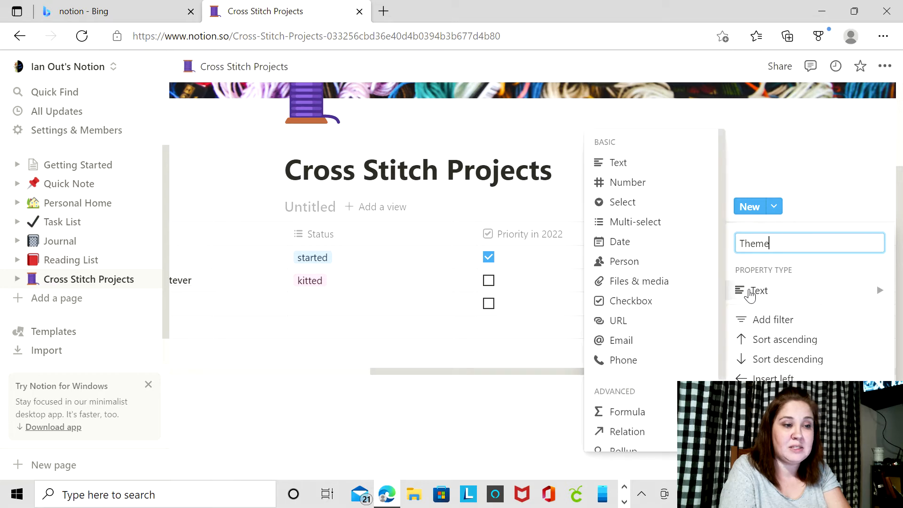
click(551, 414)
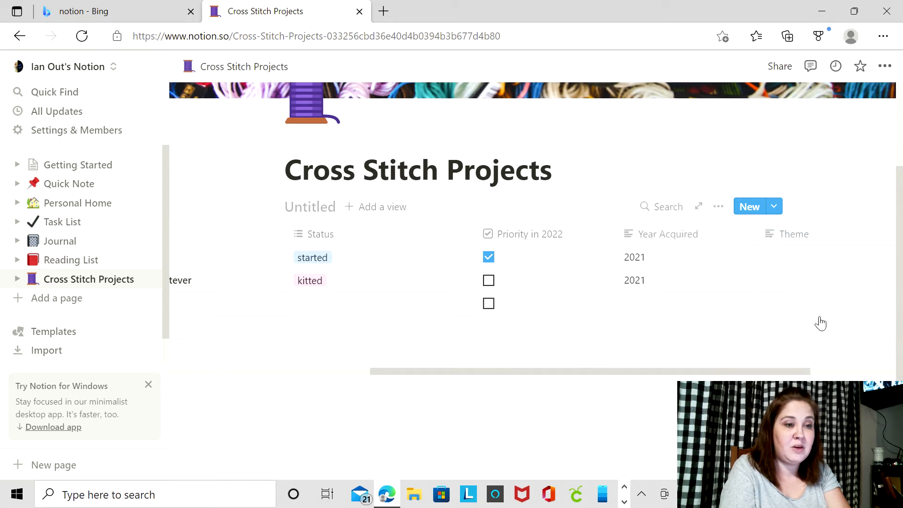
- Check the Status column's property type and change the Theme column to Multi-select
click(393, 243)
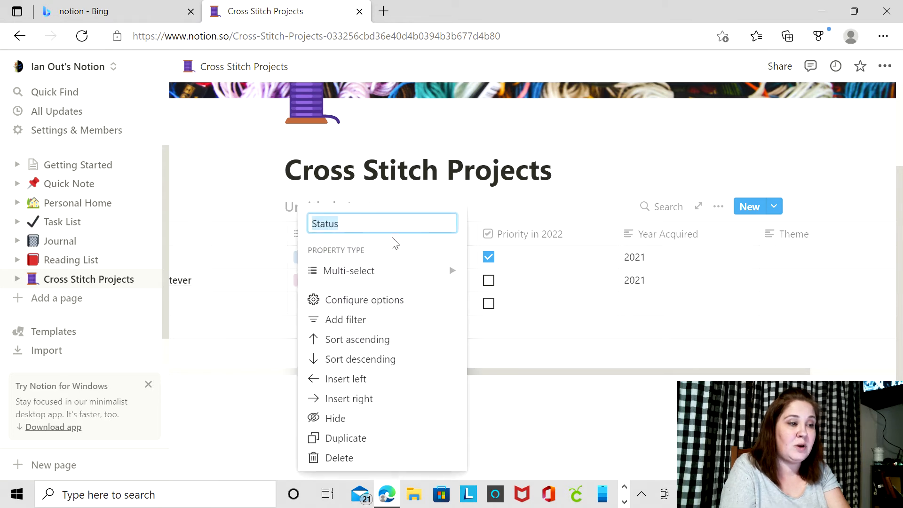
mouse_move(356, 275)
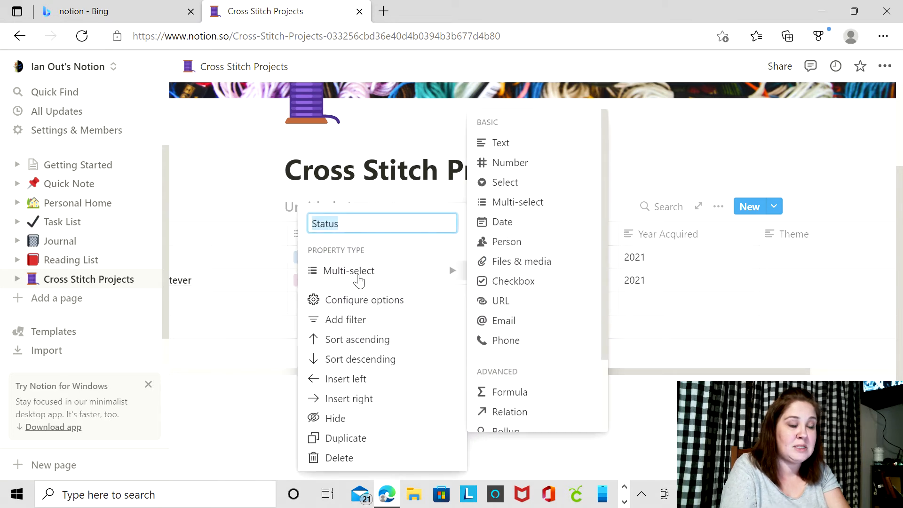
click(775, 258)
click(790, 257)
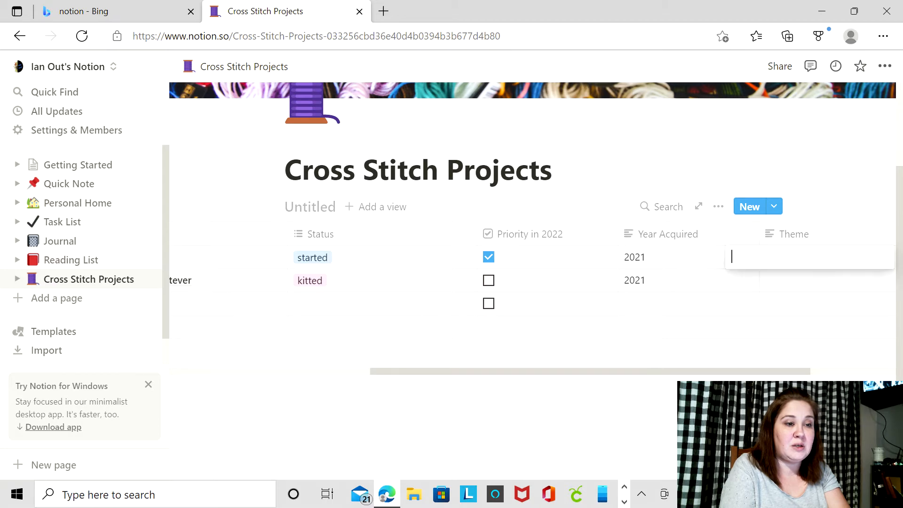
click(804, 240)
click(804, 240)
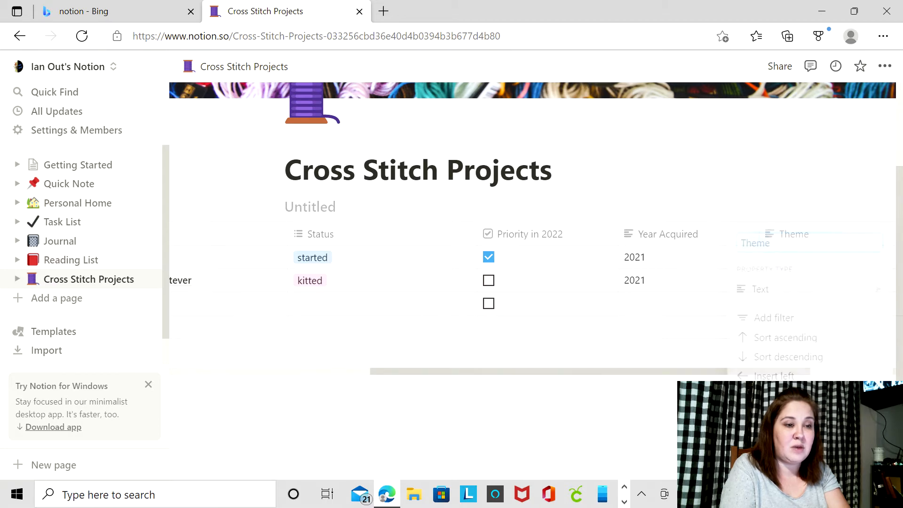
mouse_move(786, 295)
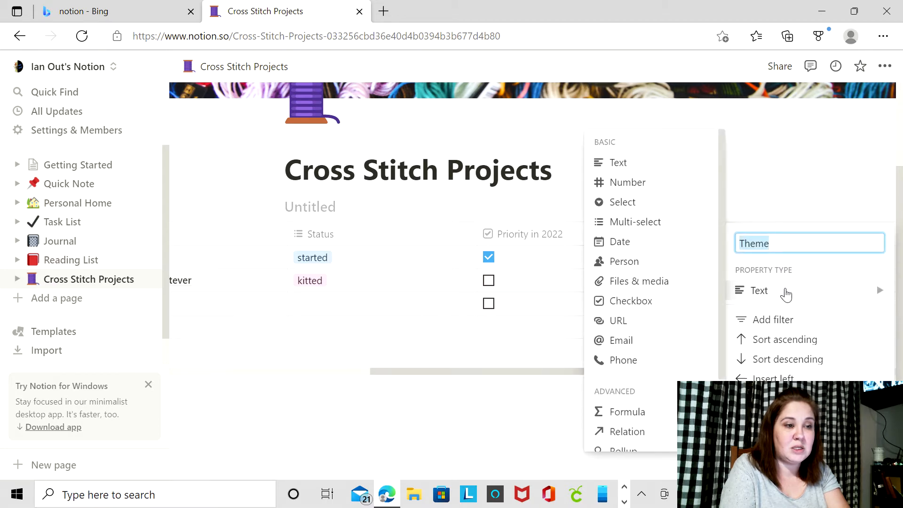
click(659, 225)
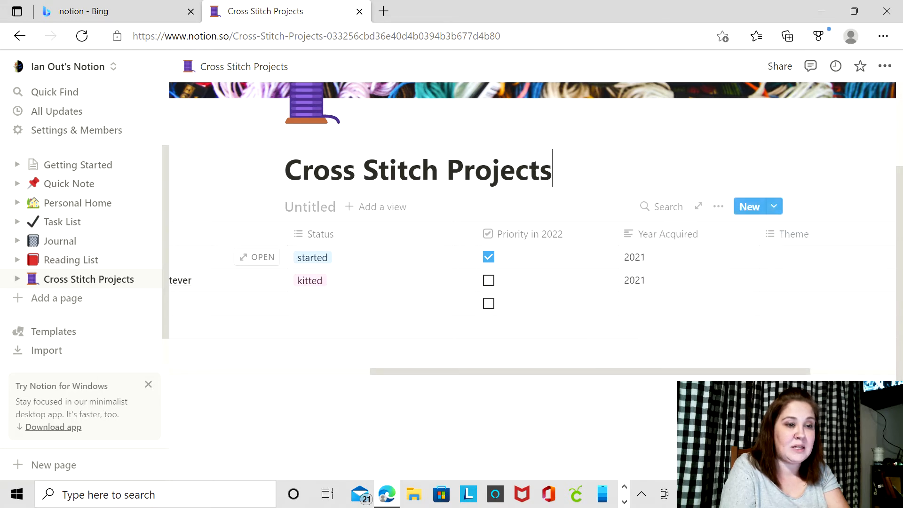
- Create the theme options "Christmas" and "Advent" and assign both to An Advent Wait
click(812, 257)
text(Chris)
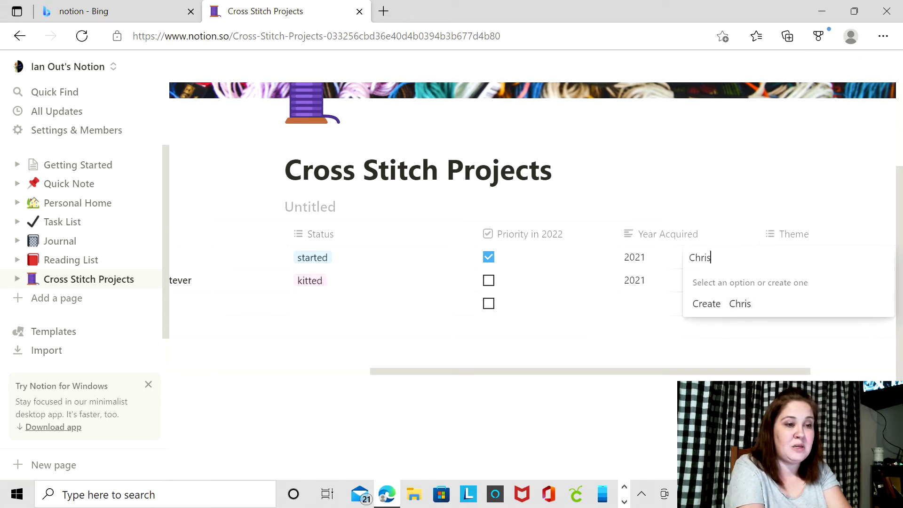
text(tmas)
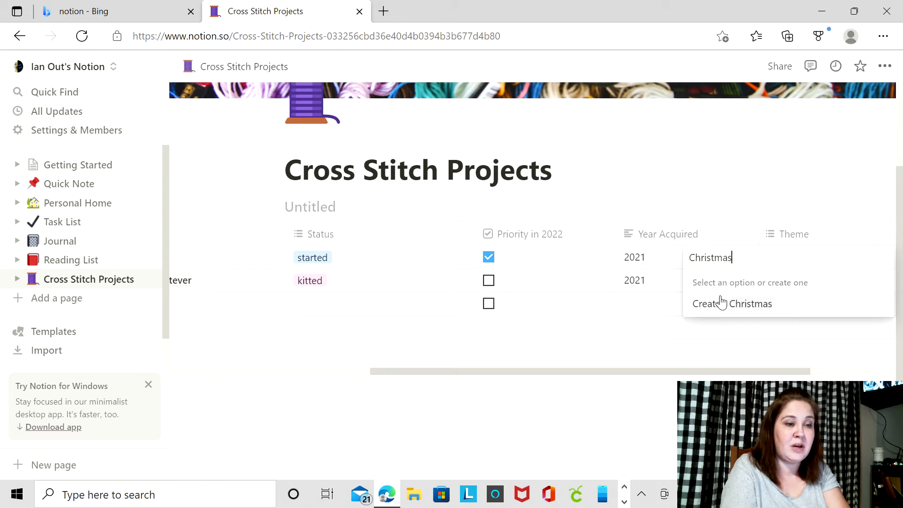
click(710, 306)
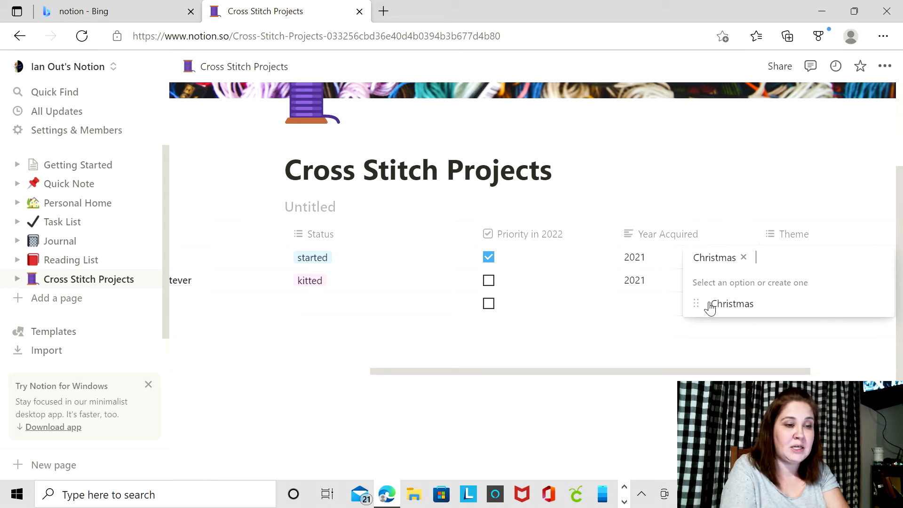
text(Advent)
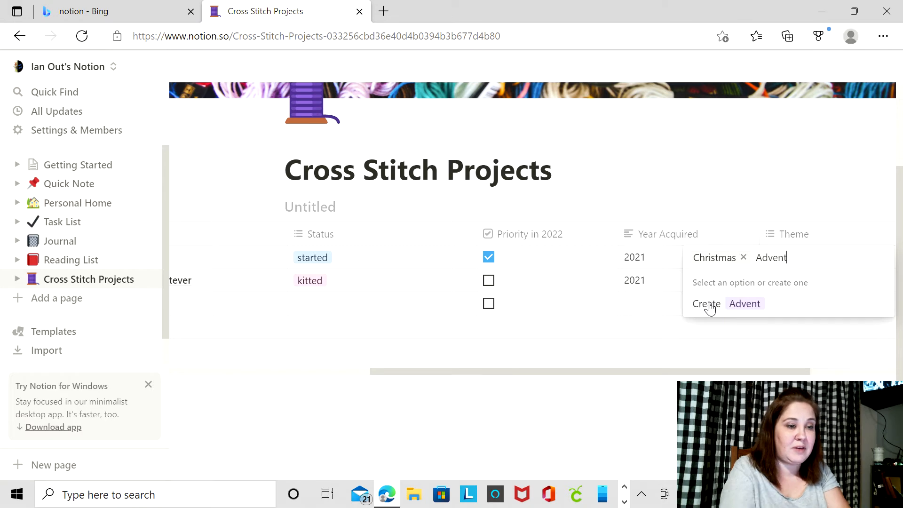
click(710, 306)
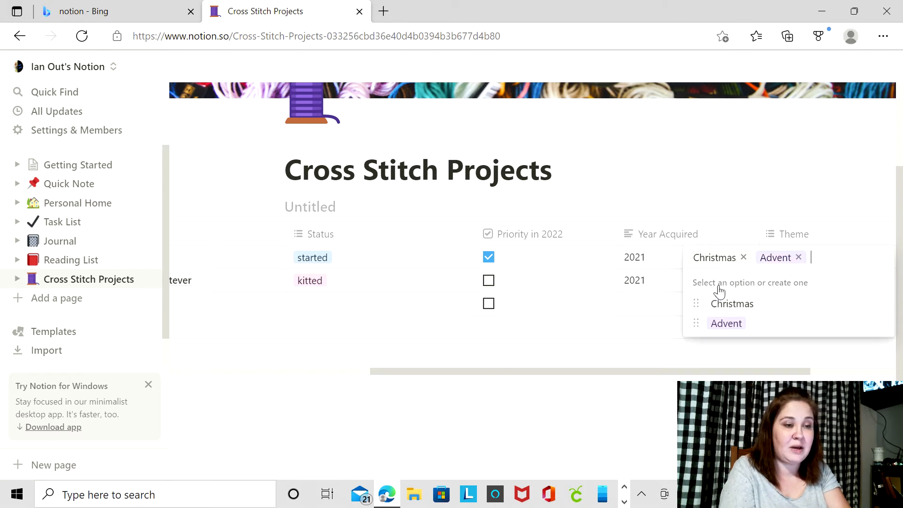
- Create the theme option "Halloween" and assign it to Halloween Whatever
key(Escape)
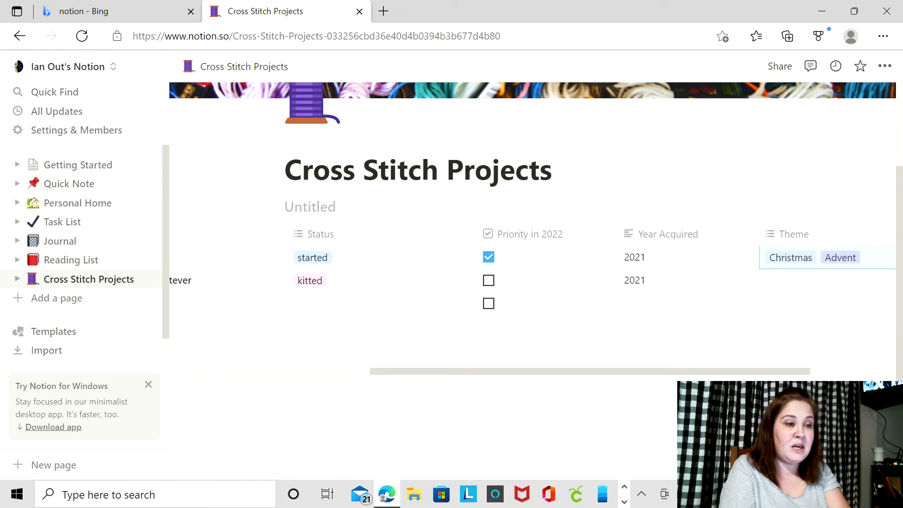
drag(509, 371, 594, 371)
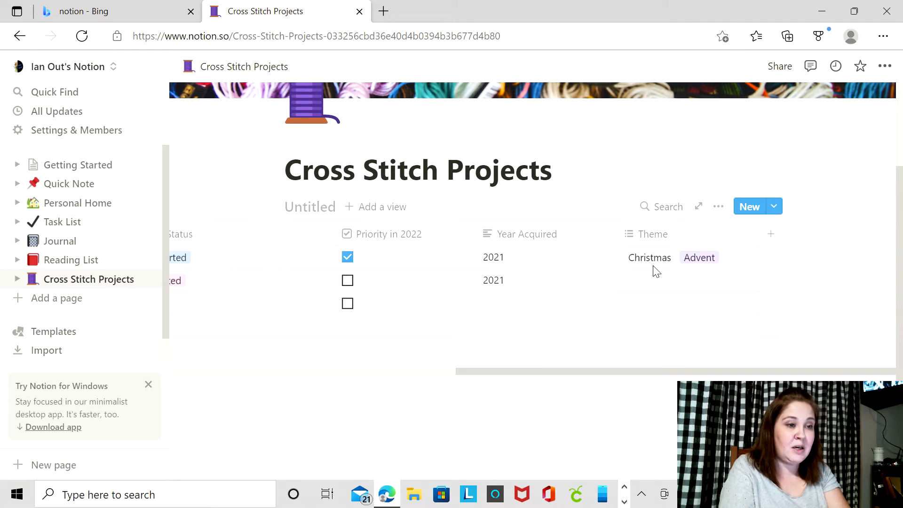
click(651, 286)
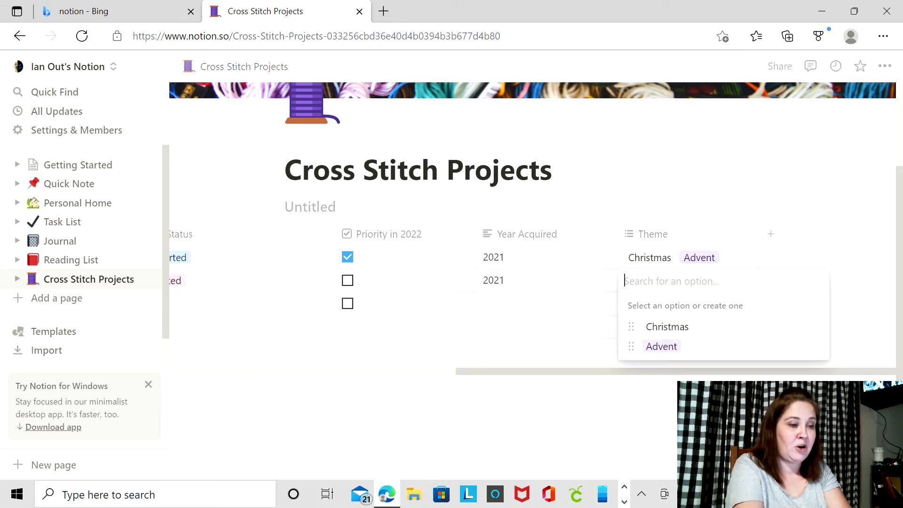
text(Halloween)
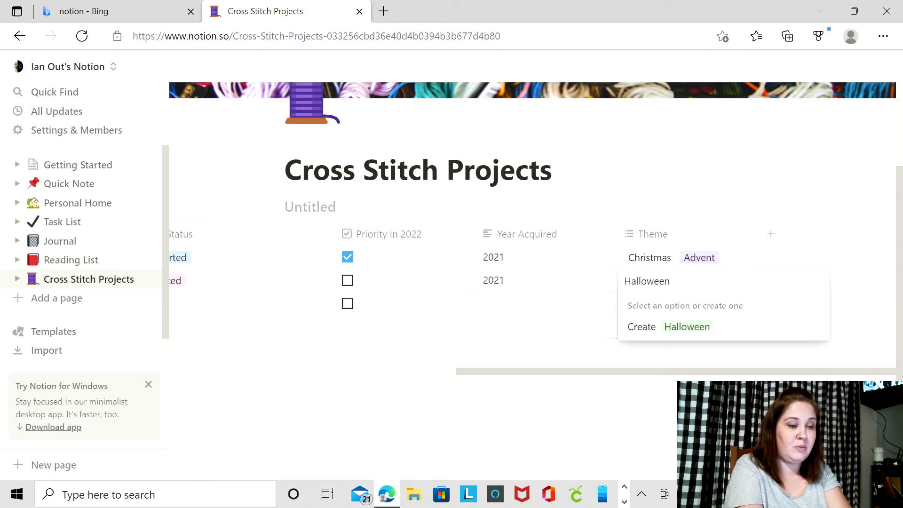
key(Return)
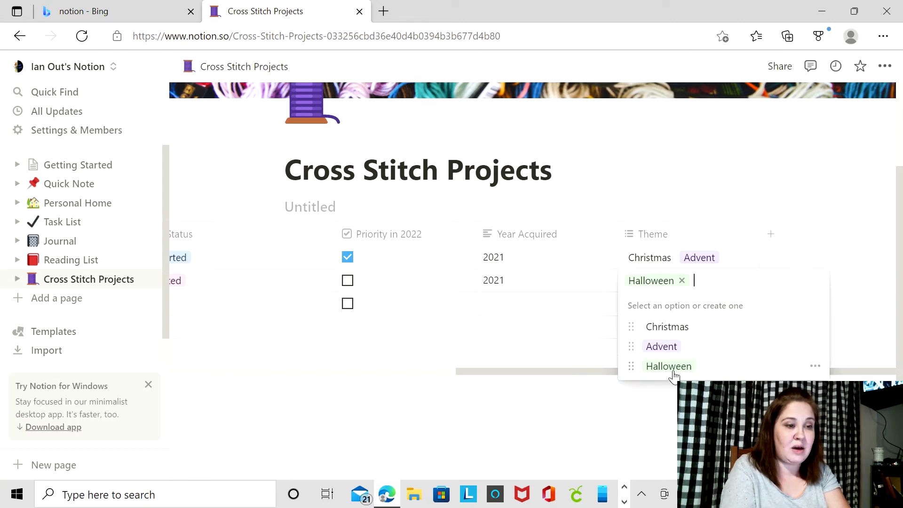
key(Escape)
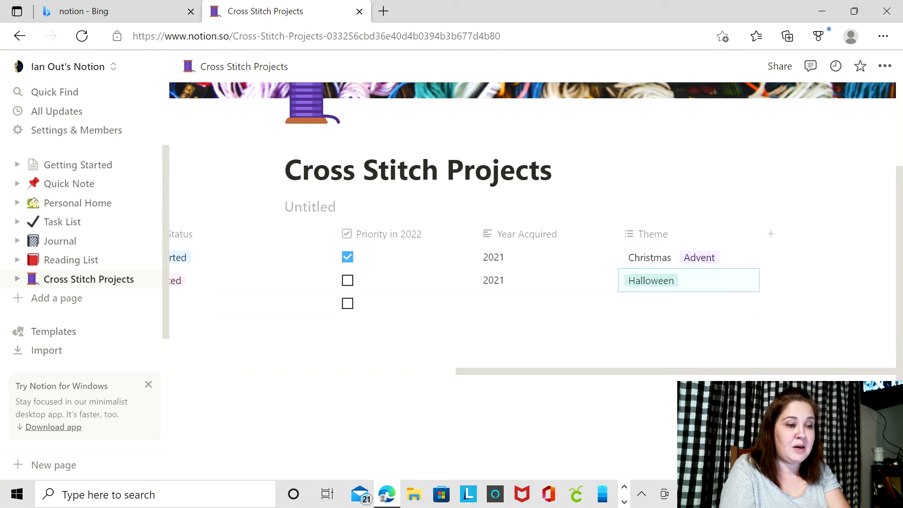
click(615, 371)
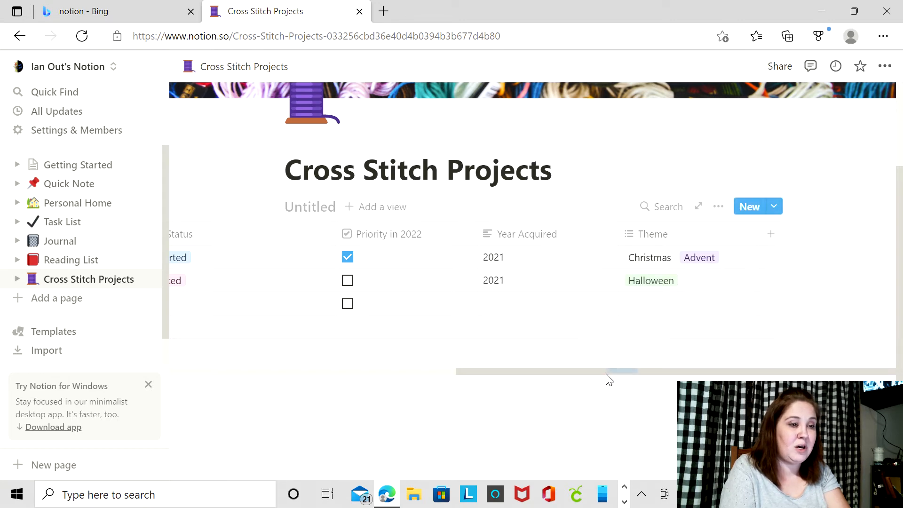
- Remove the Christmas tag from An Advent Wait's Theme and add it back after Advent
scroll(529, 282, left, 5)
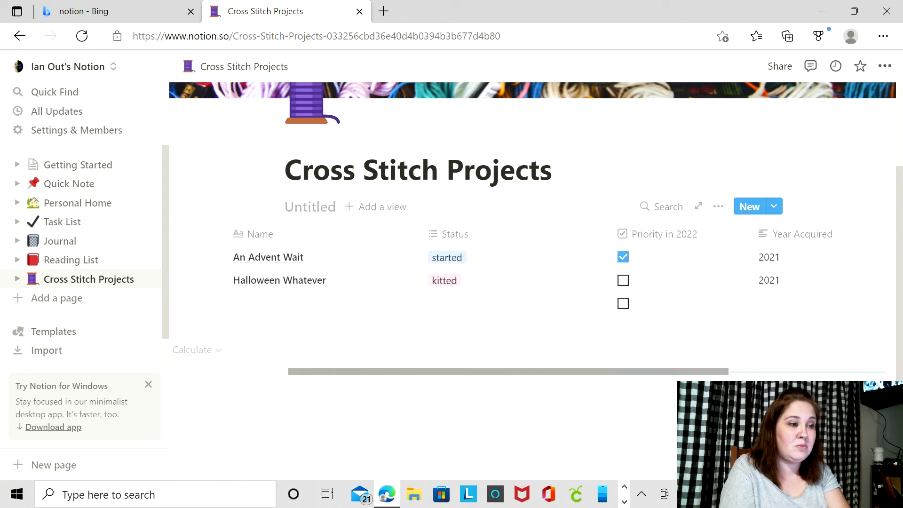
scroll(582, 343, right, 5)
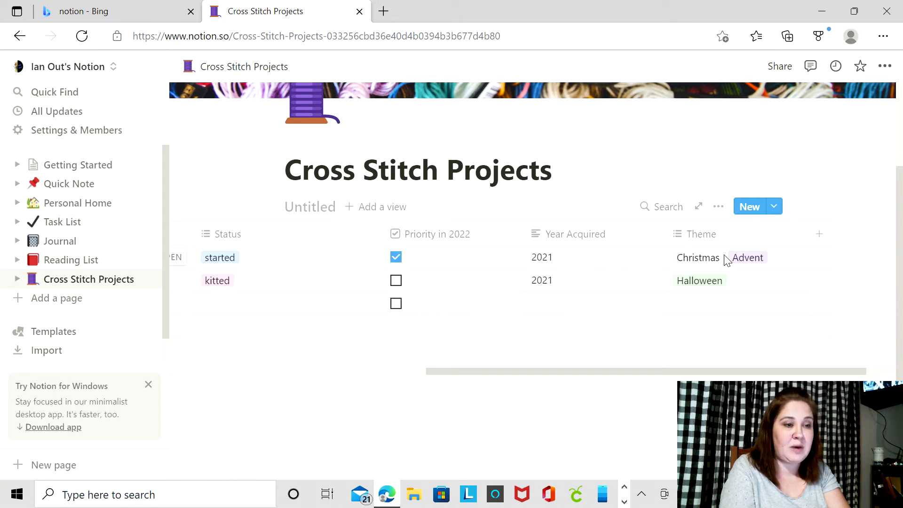
click(713, 262)
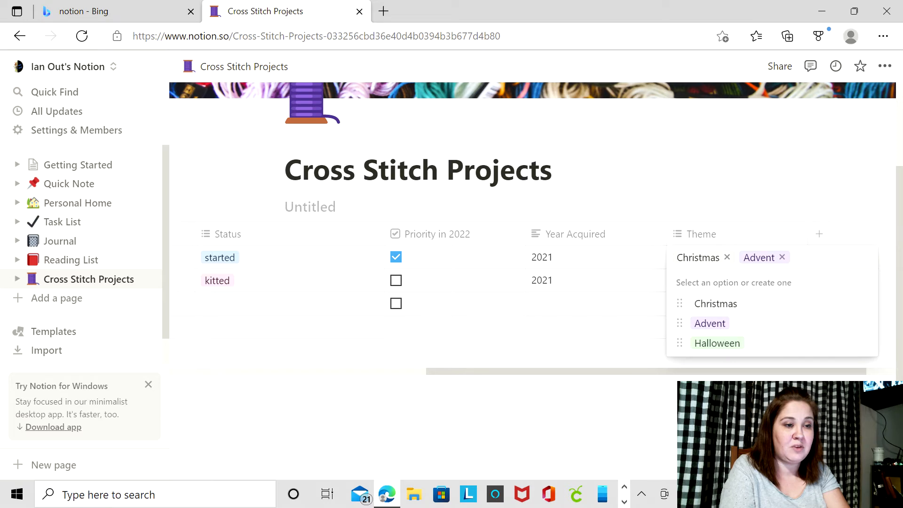
click(726, 257)
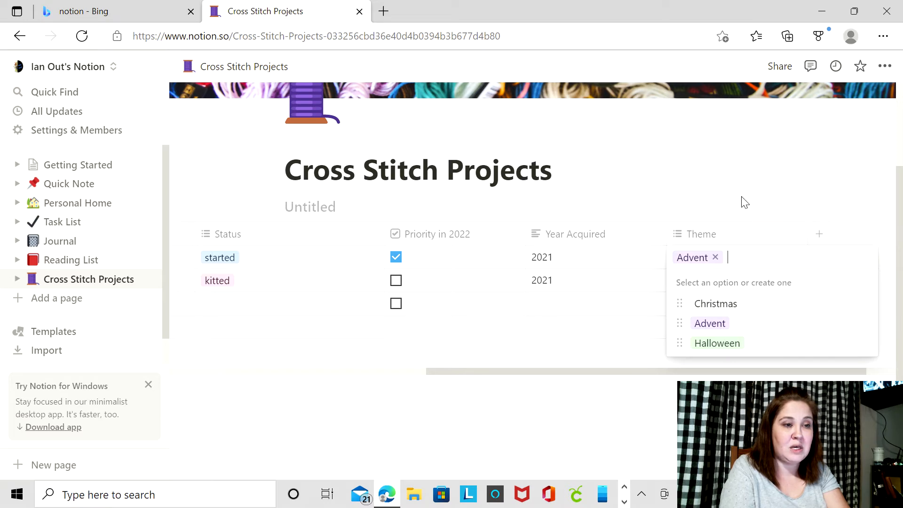
key(Escape)
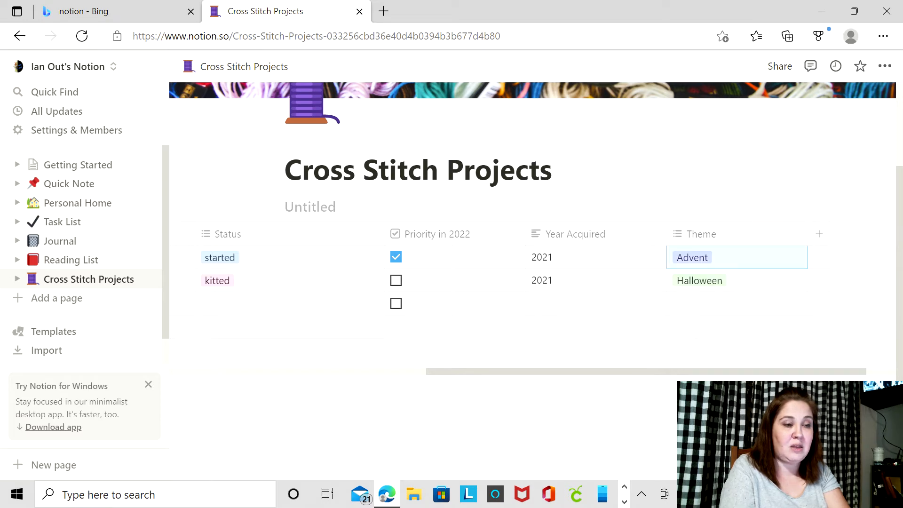
click(742, 264)
text(Christmas)
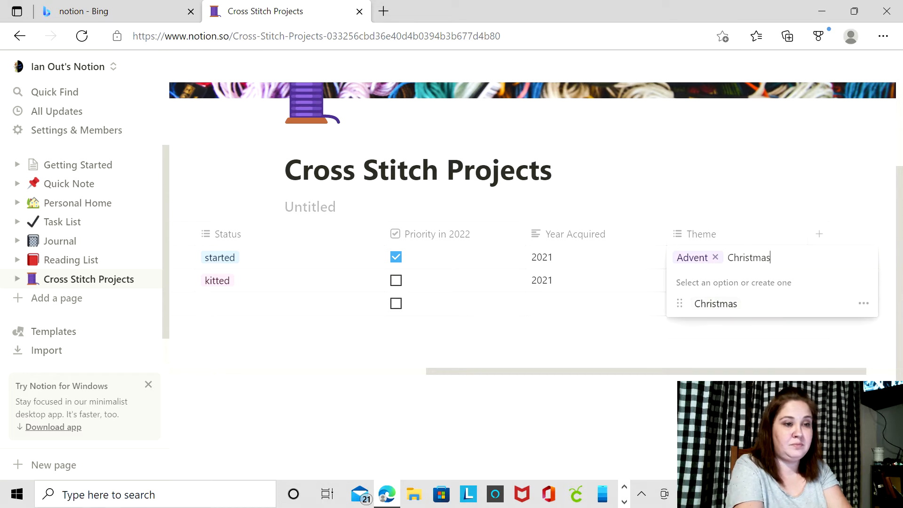
key(Return)
key(Escape)
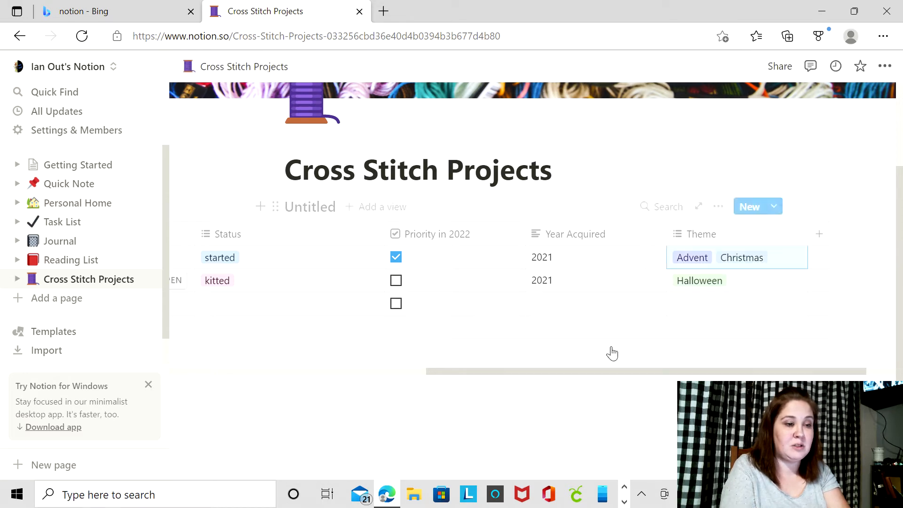
- Switch to Chrome and examine the columns following Status in the finished Cross Stitch Projects database
click(624, 501)
click(468, 495)
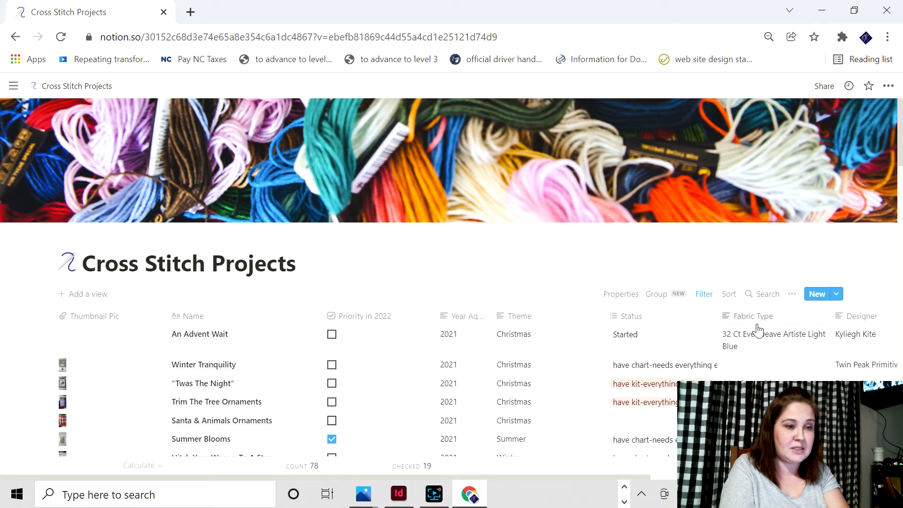
scroll(448, 395, right, 5)
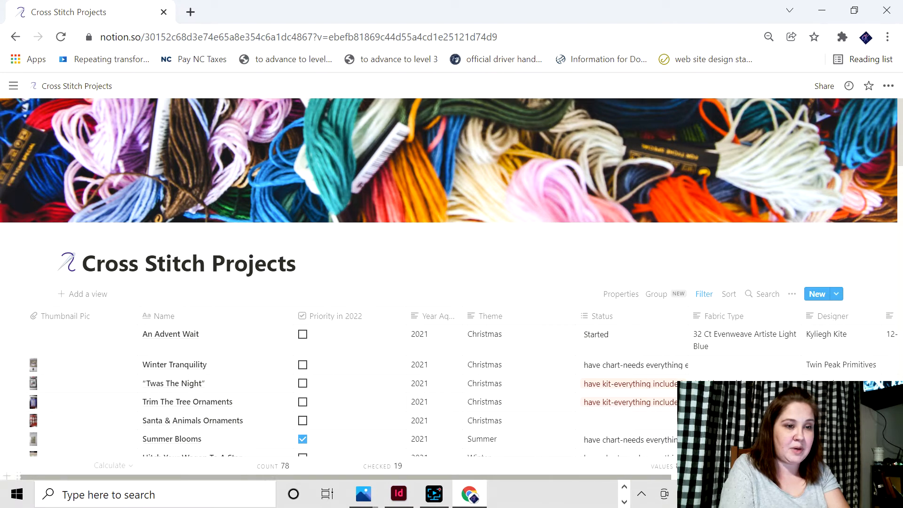
scroll(449, 395, right, 3)
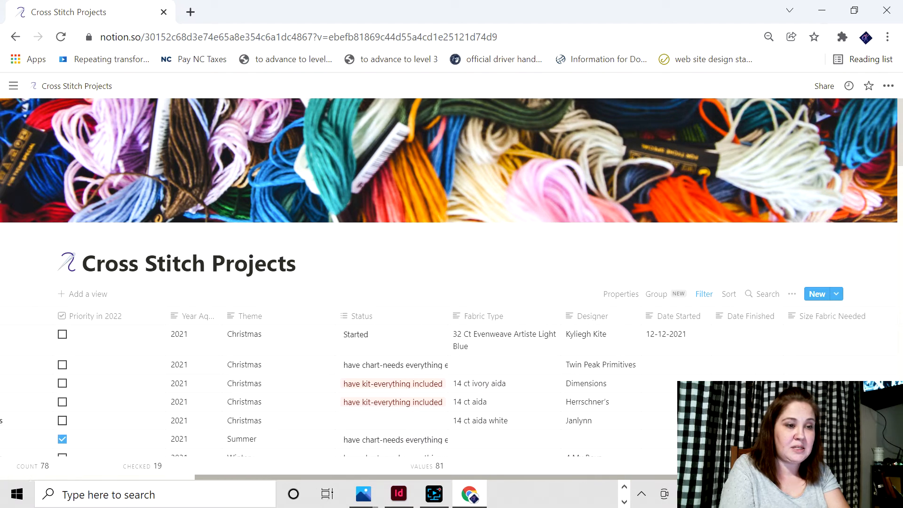
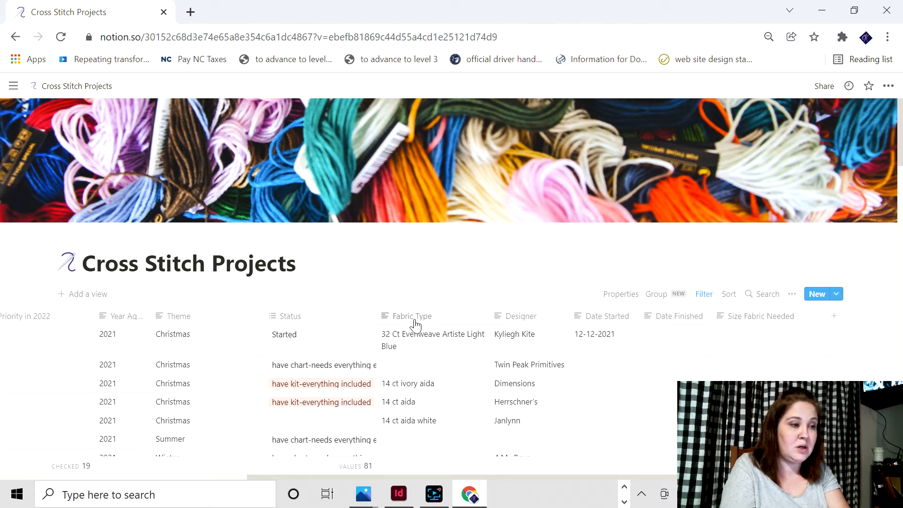
click(822, 12)
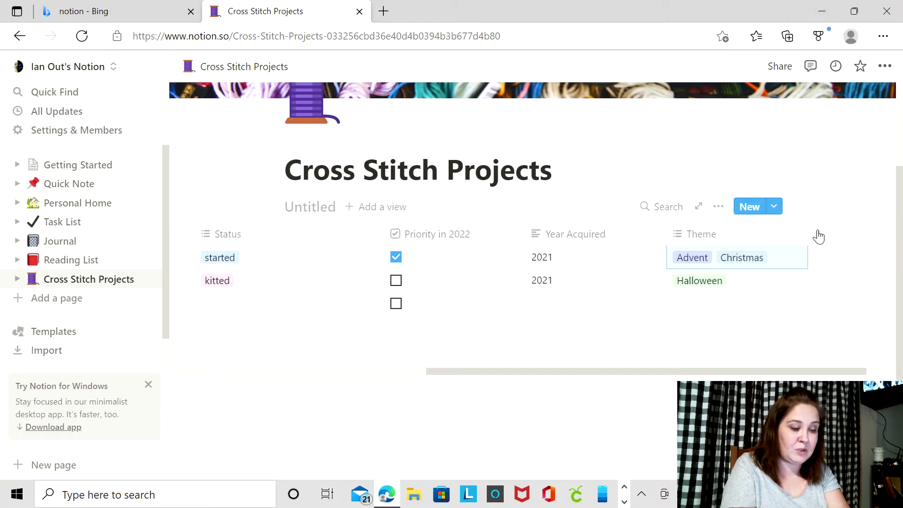
- Add a column named "Fabric Type" after Theme, keeping the Text property type
click(819, 235)
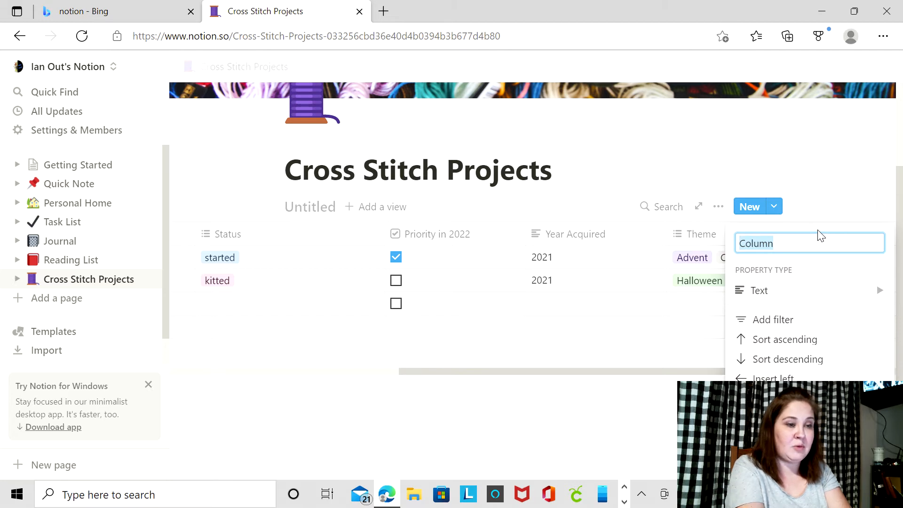
text(Fabric )
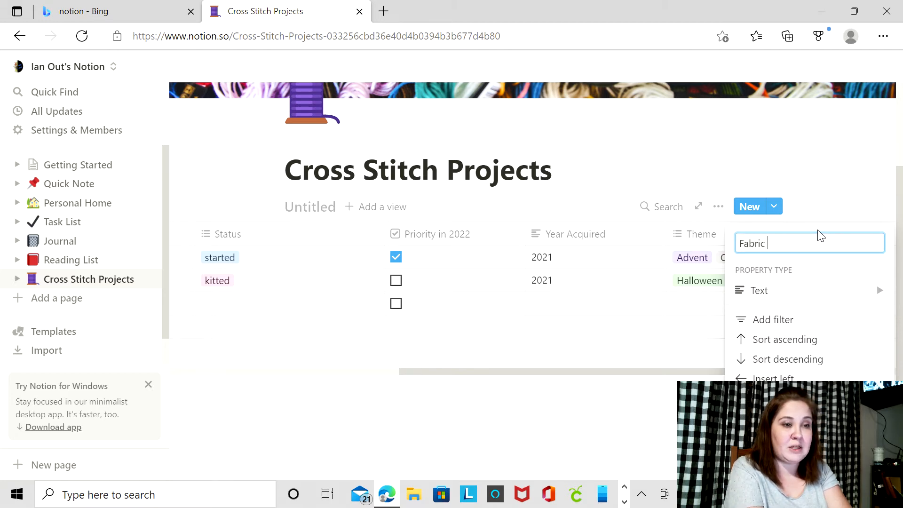
text(Type)
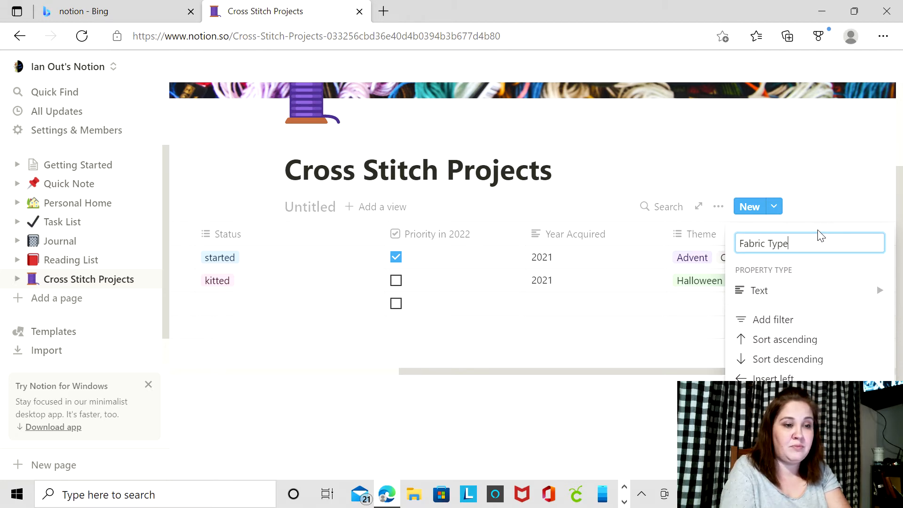
click(762, 291)
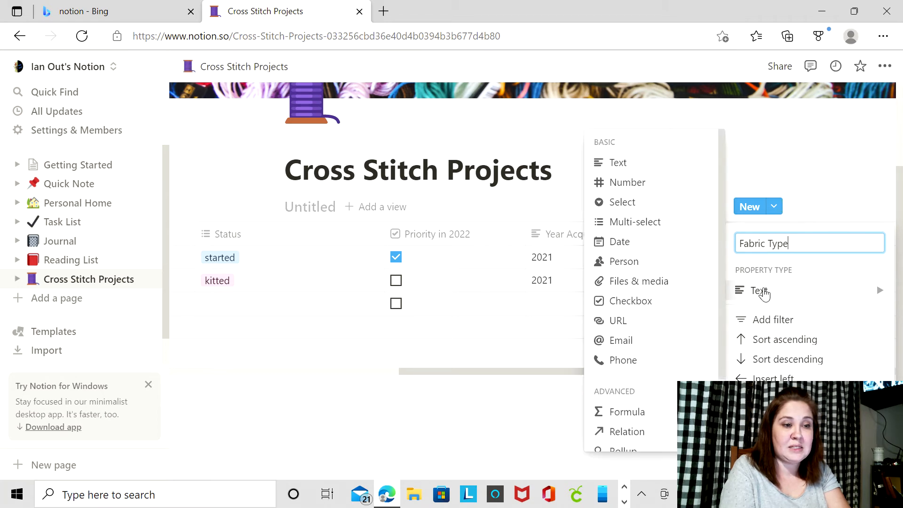
click(841, 184)
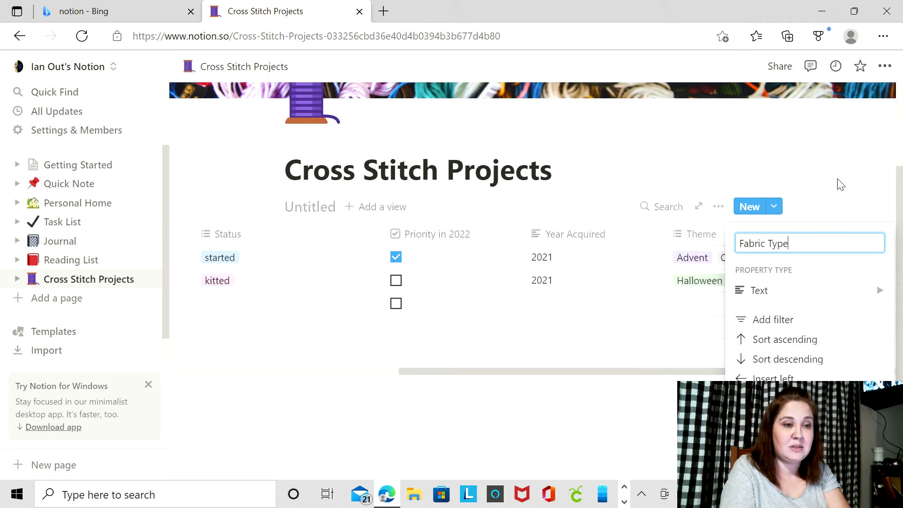
key(Return)
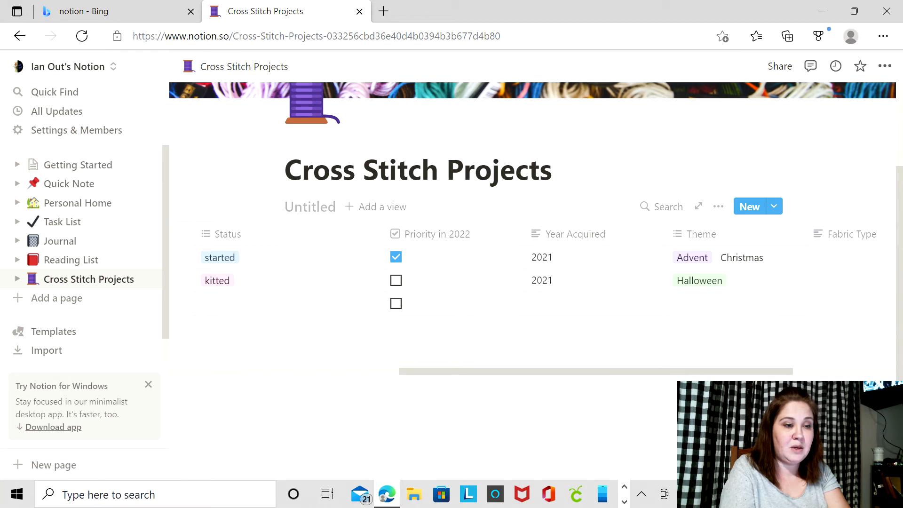
- Enter "32 ct evenweave light blue artstie" as the Fabric Type of An Advent Wait
drag(595, 371, 665, 371)
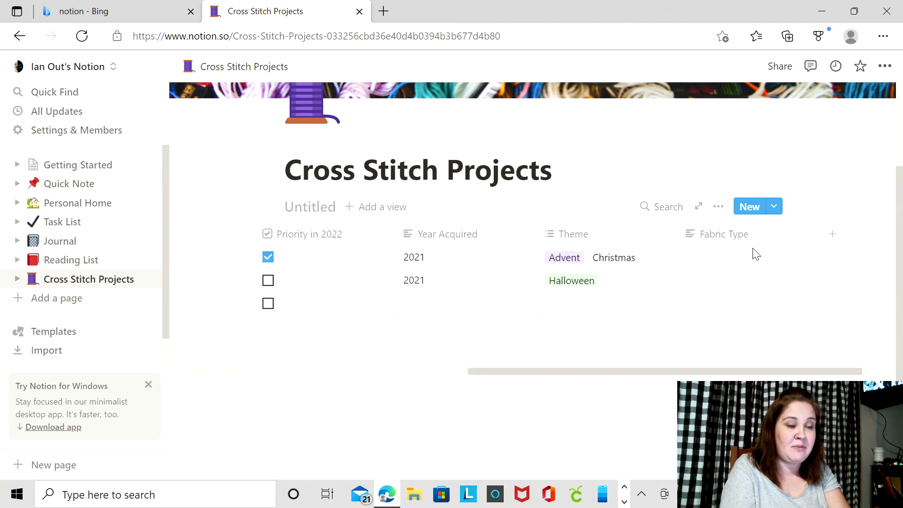
click(749, 260)
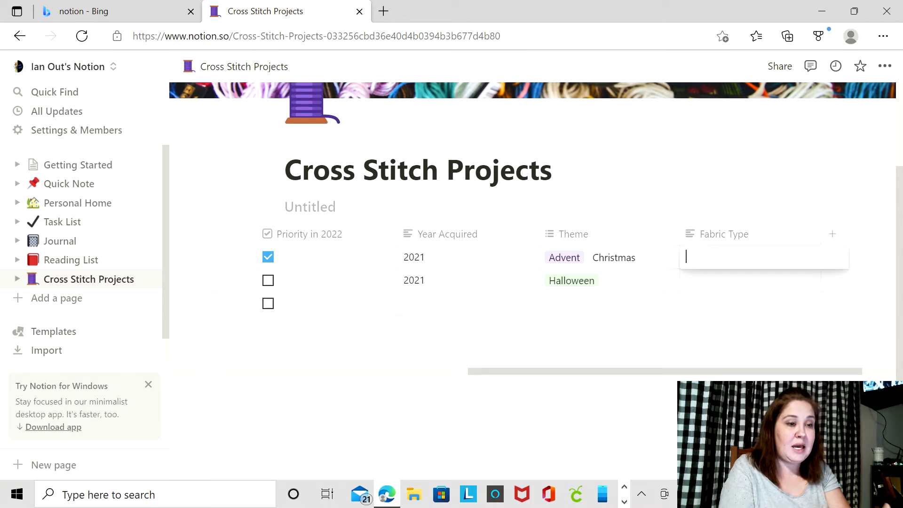
text(32 c)
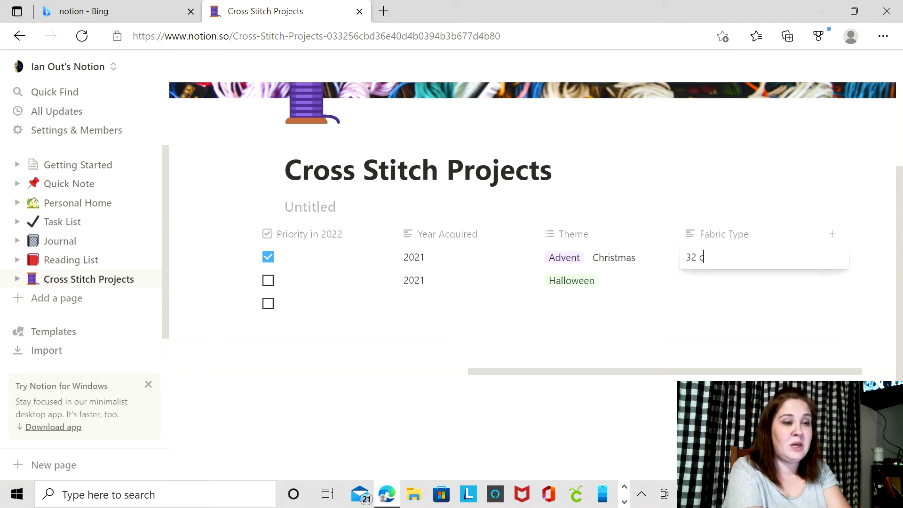
text(t evenw)
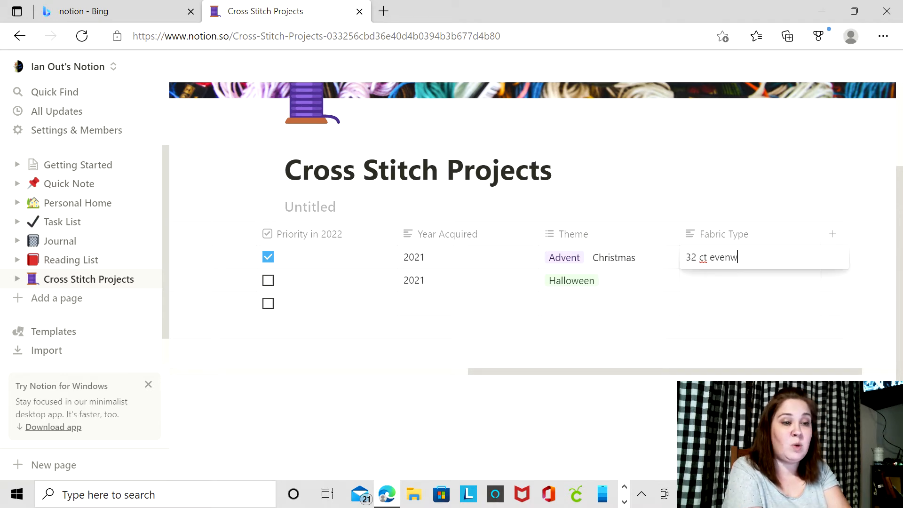
text(eave li)
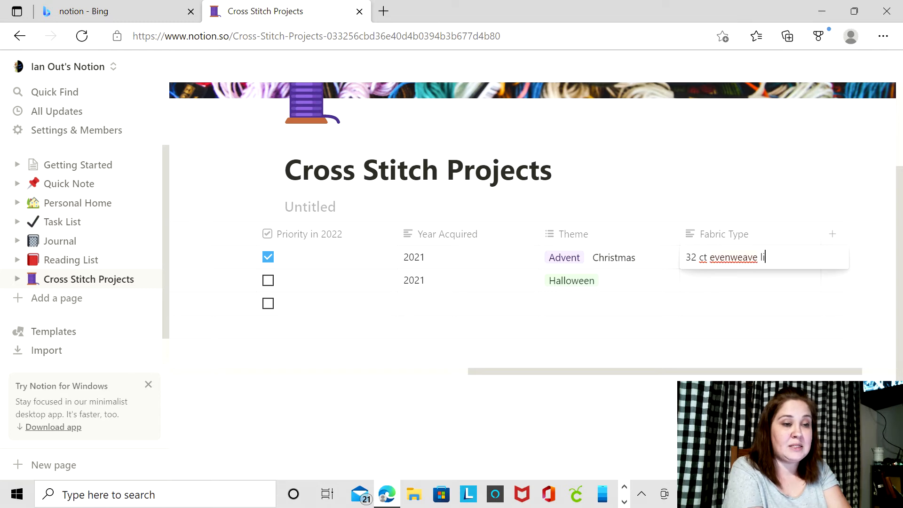
text(ght blue ar)
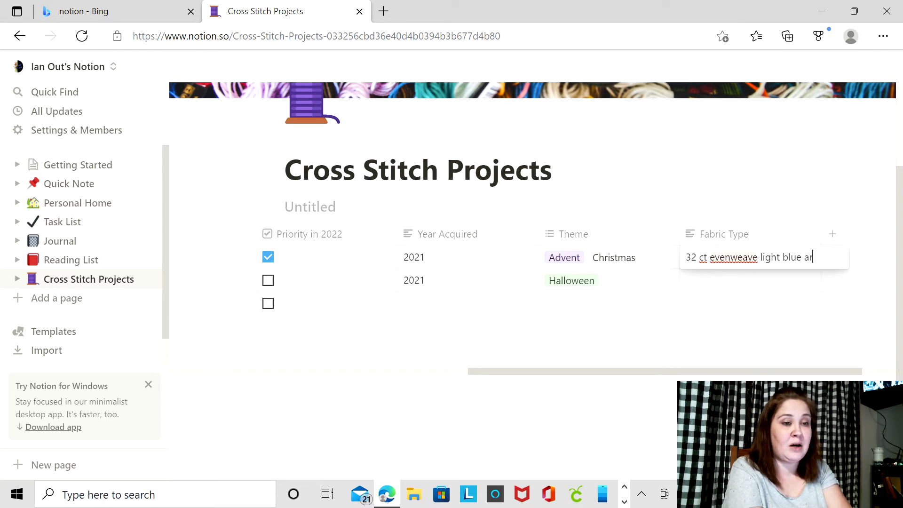
text(tsti)
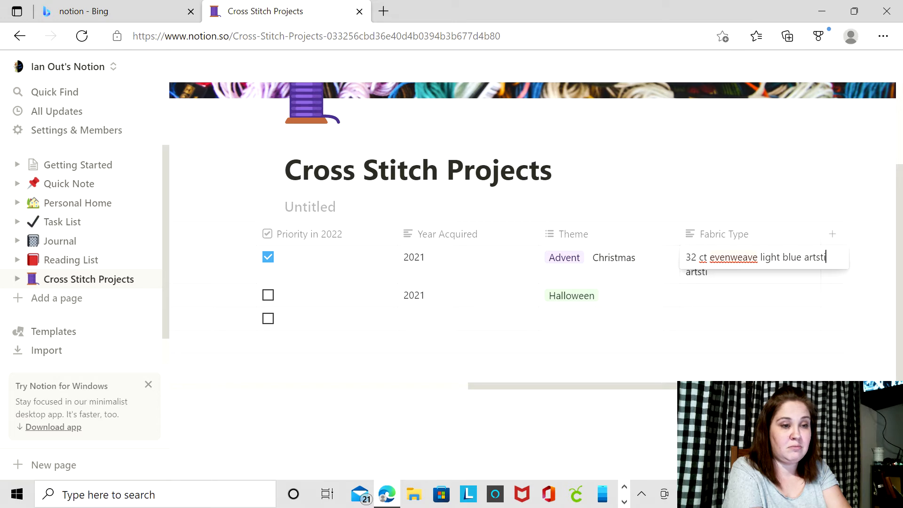
text(e)
key(Return)
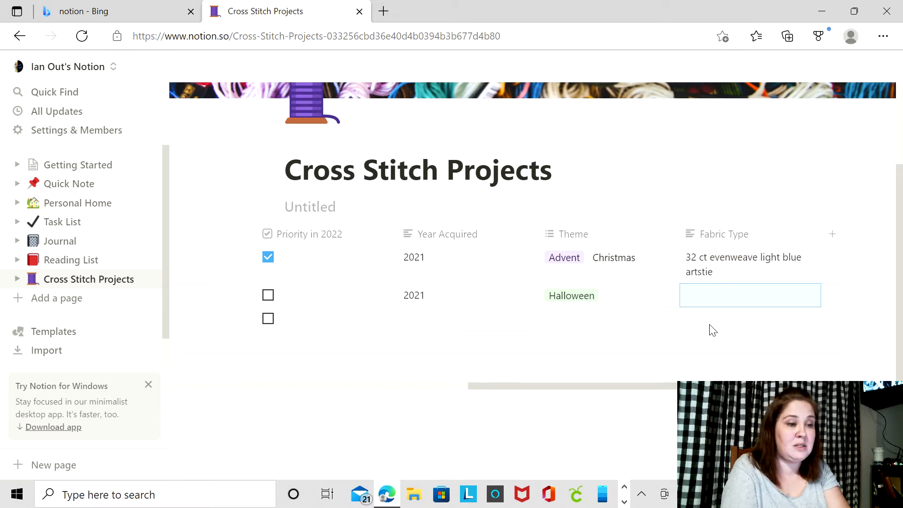
key(Escape)
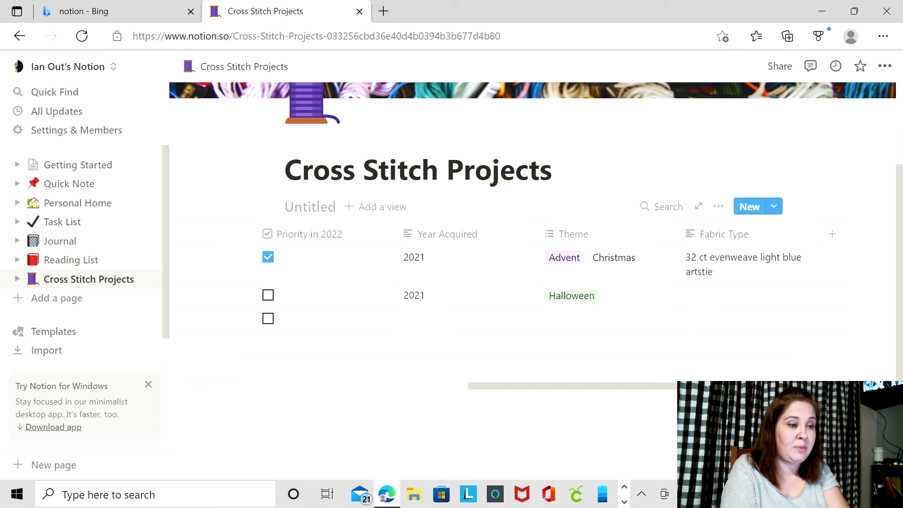
scroll(529, 309, left, 5)
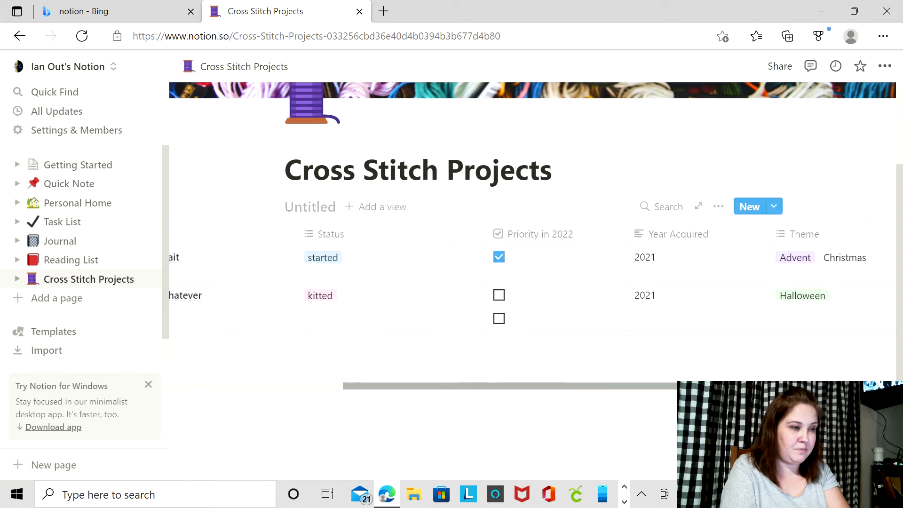
- Enter "14 ct tan" as the Fabric Type of the Halloween project
scroll(529, 309, right, 5)
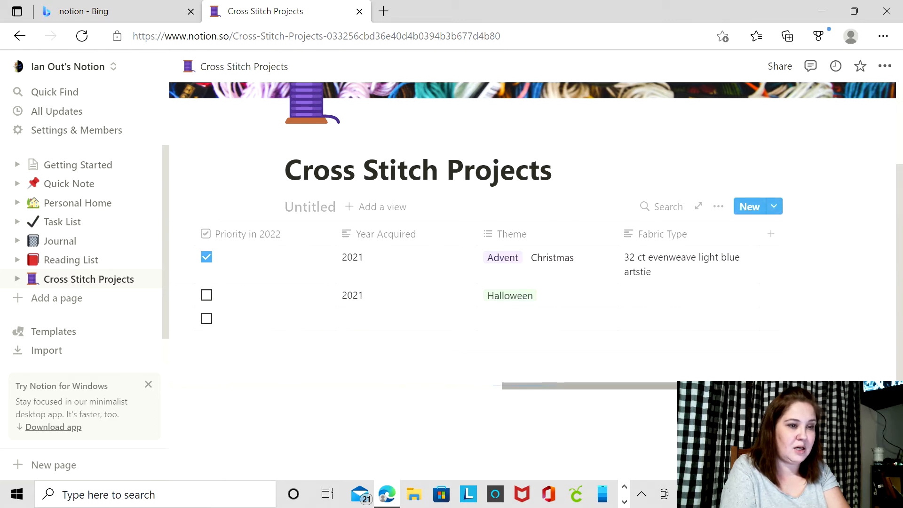
click(652, 303)
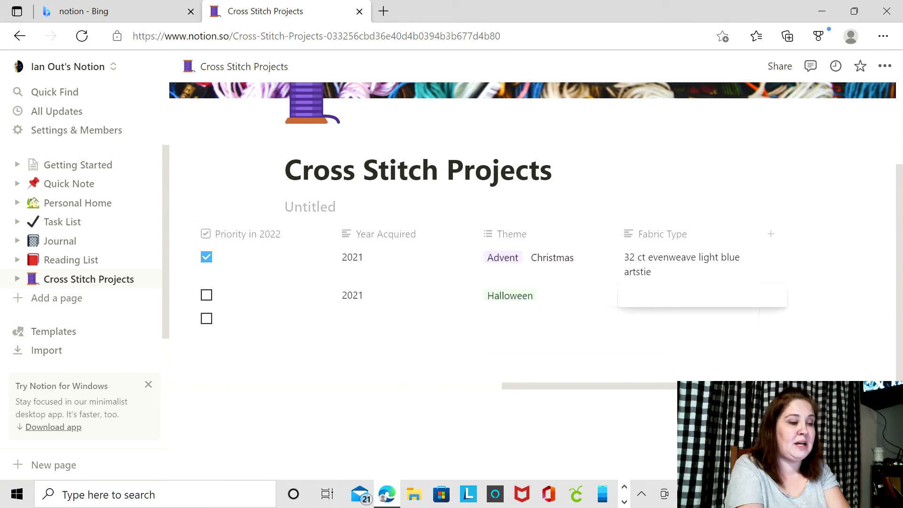
text(14 ct )
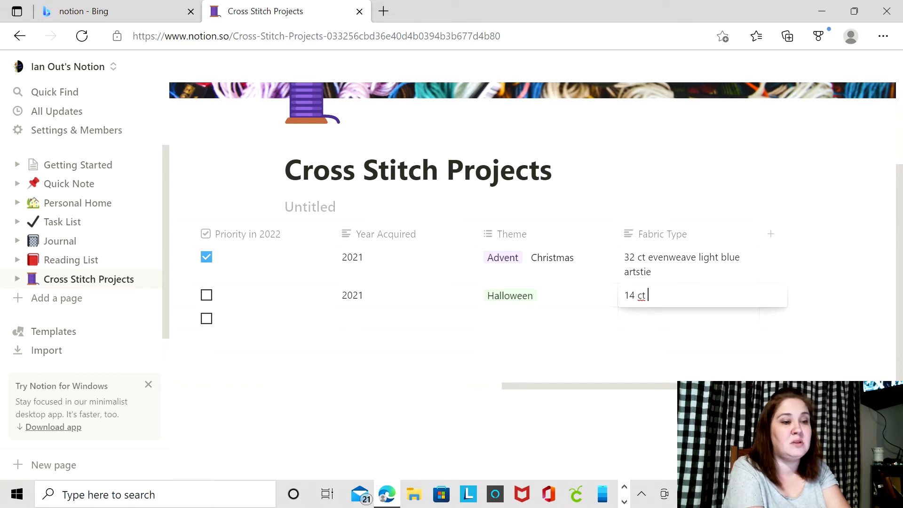
text(tag)
key(BackSpace)
text(n)
click(649, 308)
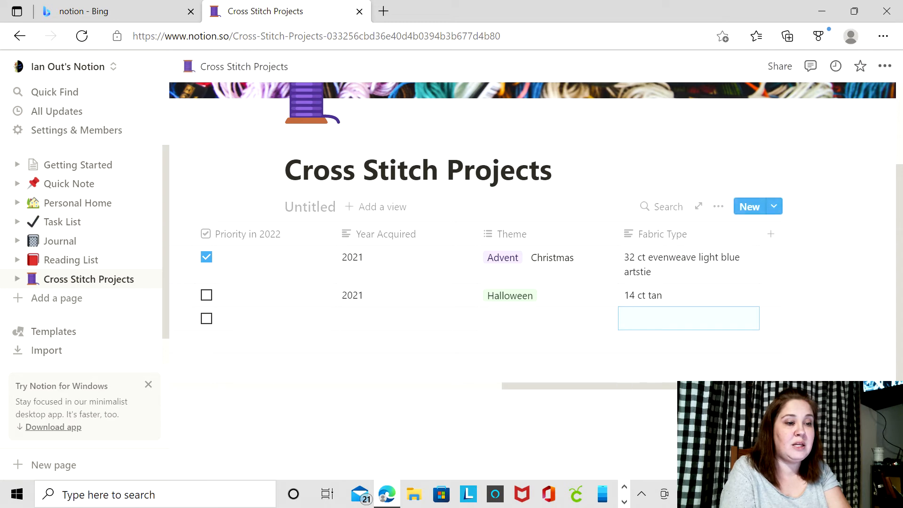
click(700, 385)
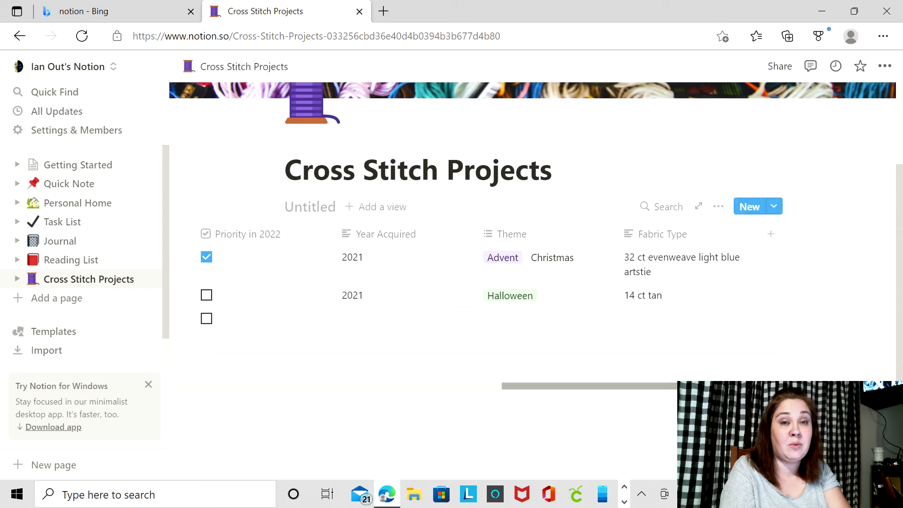
mouse_move(701, 386)
mouse_down()
mouse_move(437, 385)
mouse_move(700, 386)
mouse_up()
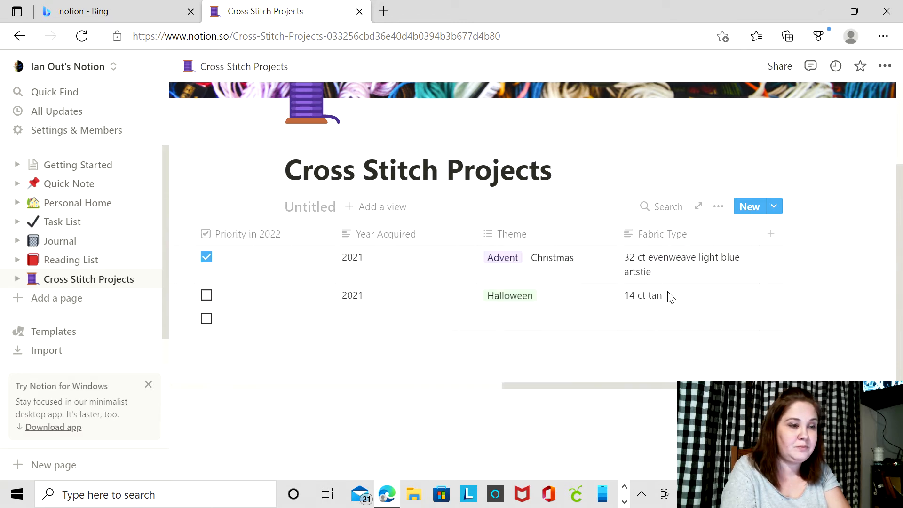
- Switch to Chrome and examine the columns following Fabric Type in the finished Cross Stitch Projects database
click(624, 502)
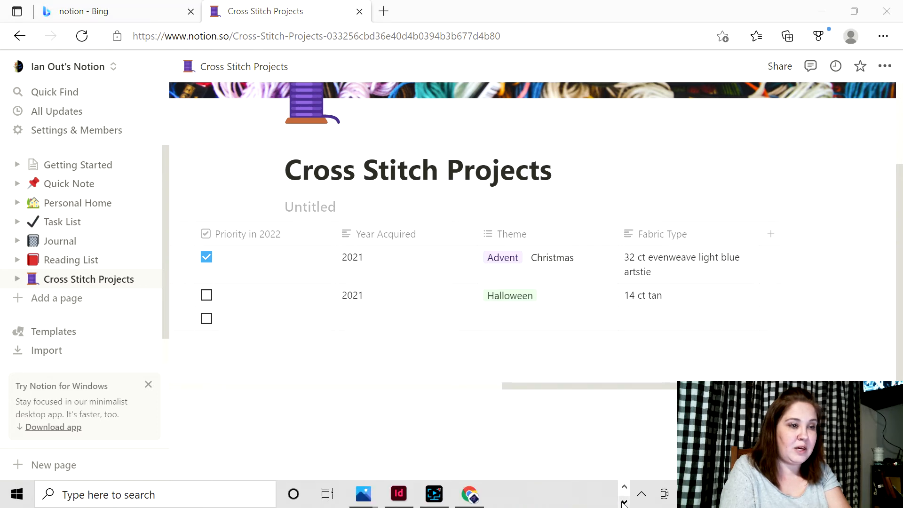
click(469, 494)
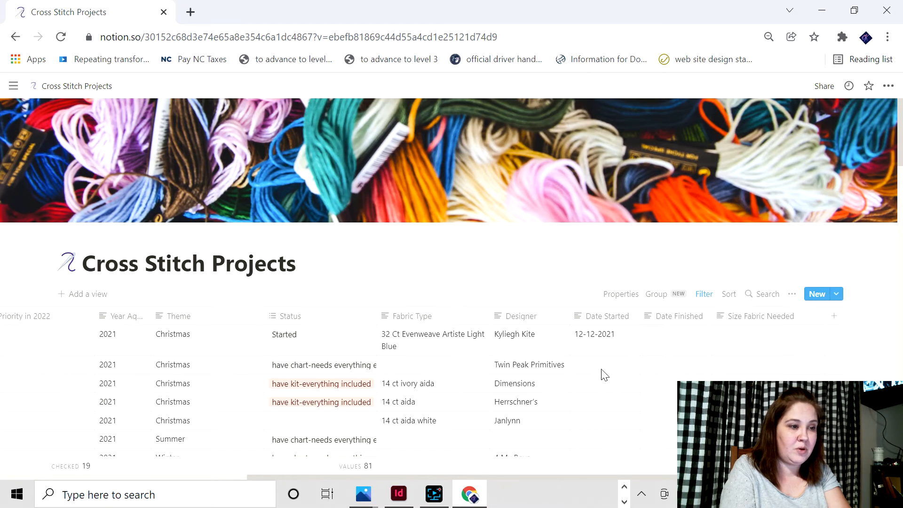
click(825, 18)
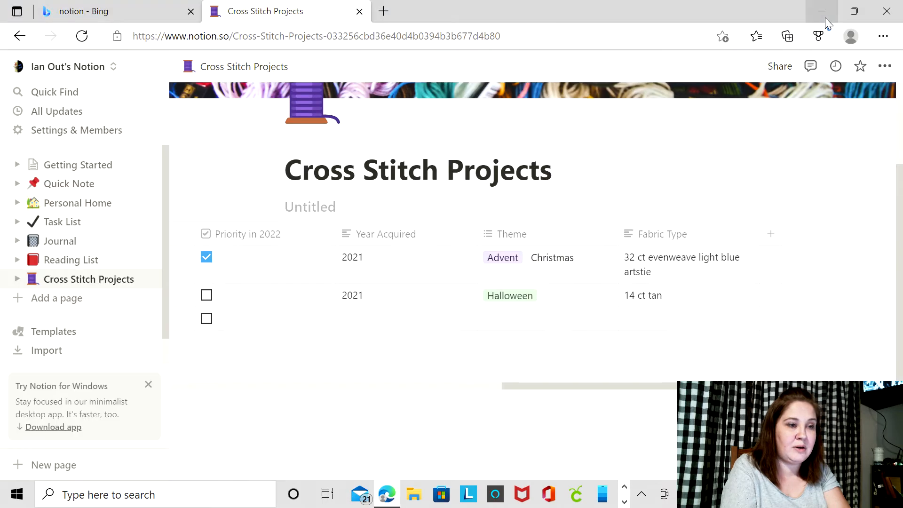
- Add a column named "Designer" after Fabric Type, keeping the Text property type
click(772, 236)
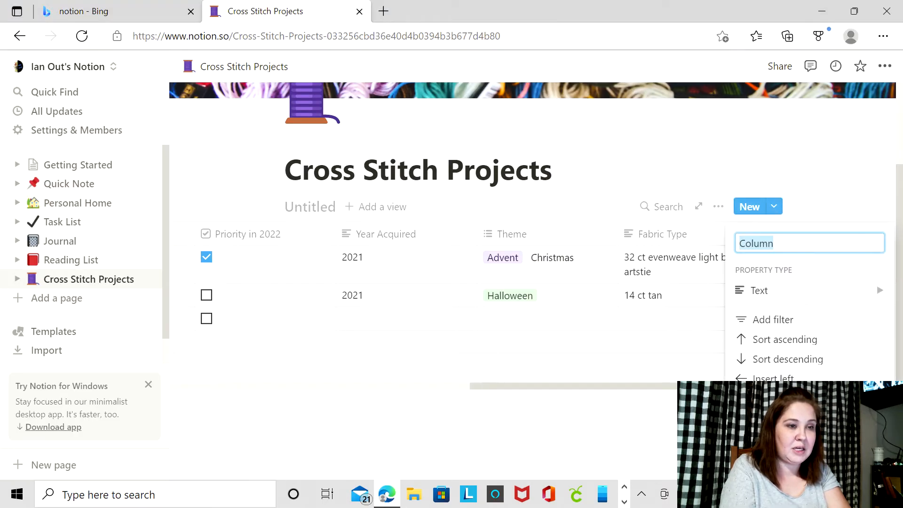
text(Designer)
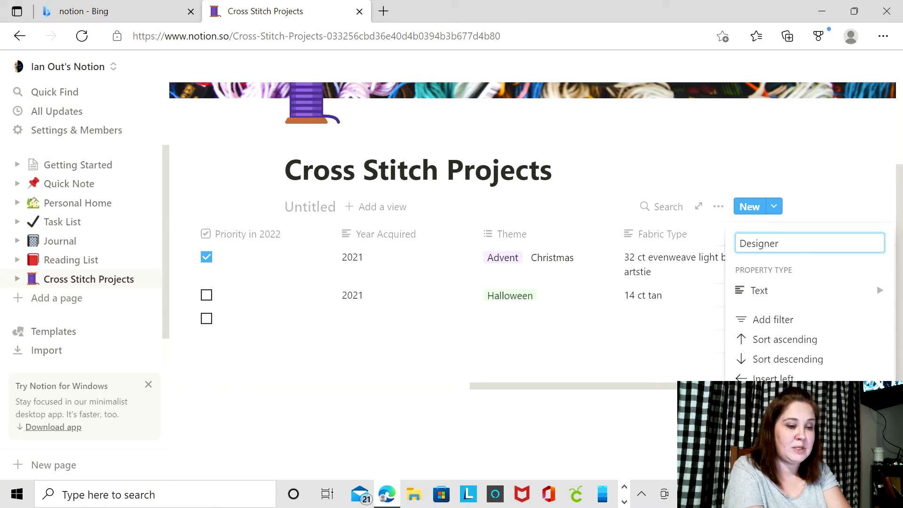
key(Return)
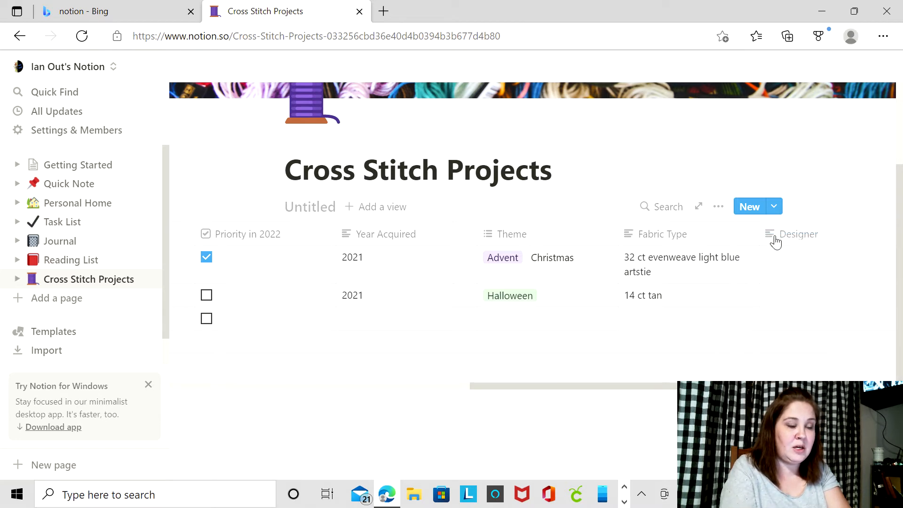
- Add a column named "Date Started" after Designer, keeping the Text property type
scroll(484, 273, right, 3)
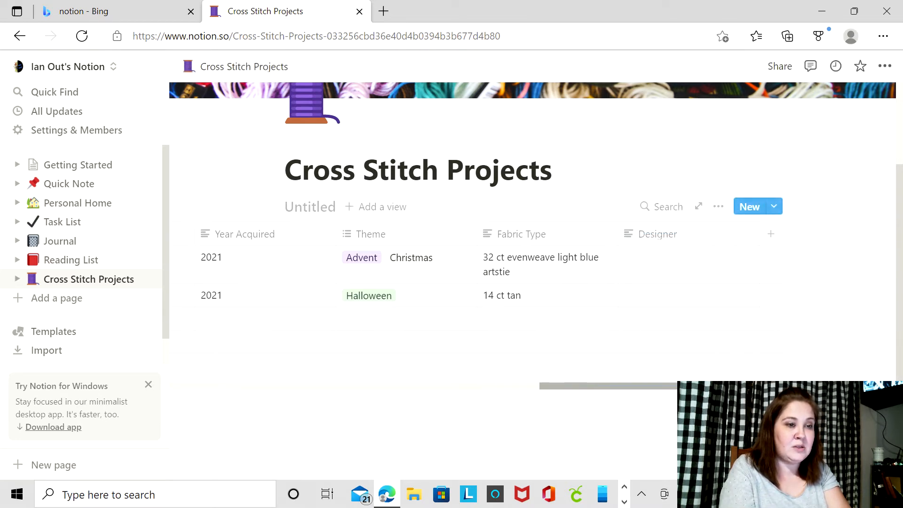
click(769, 237)
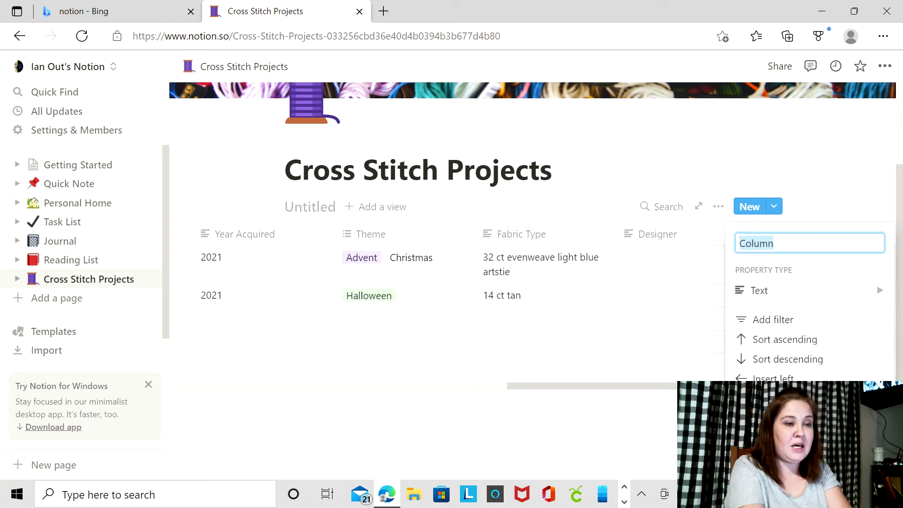
text(Date Starte)
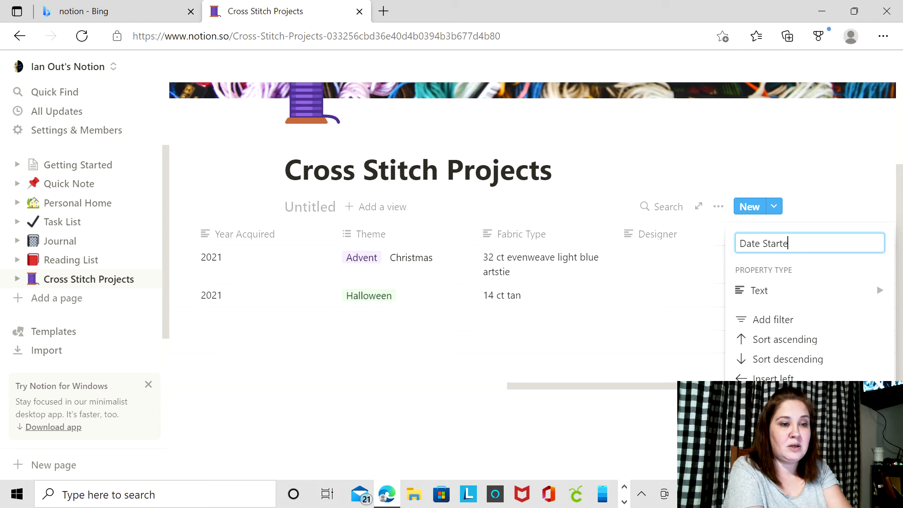
text(d)
click(761, 292)
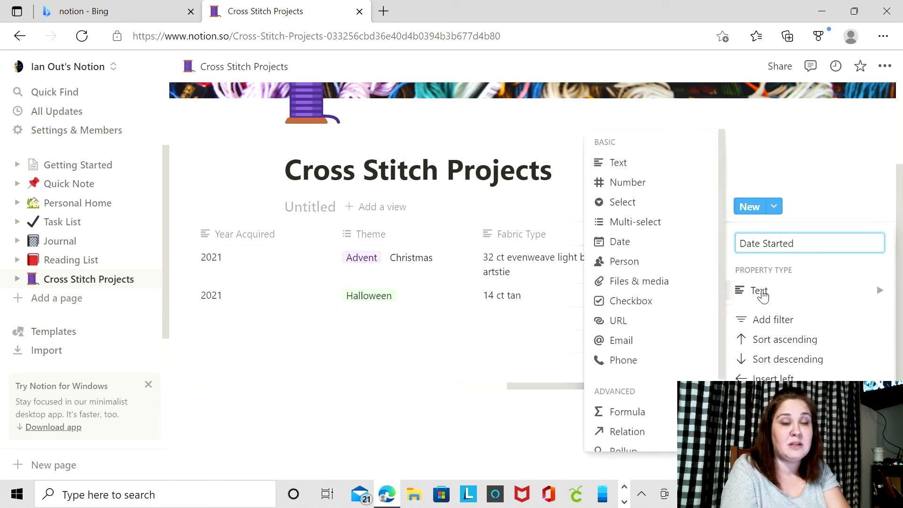
click(809, 191)
click(808, 183)
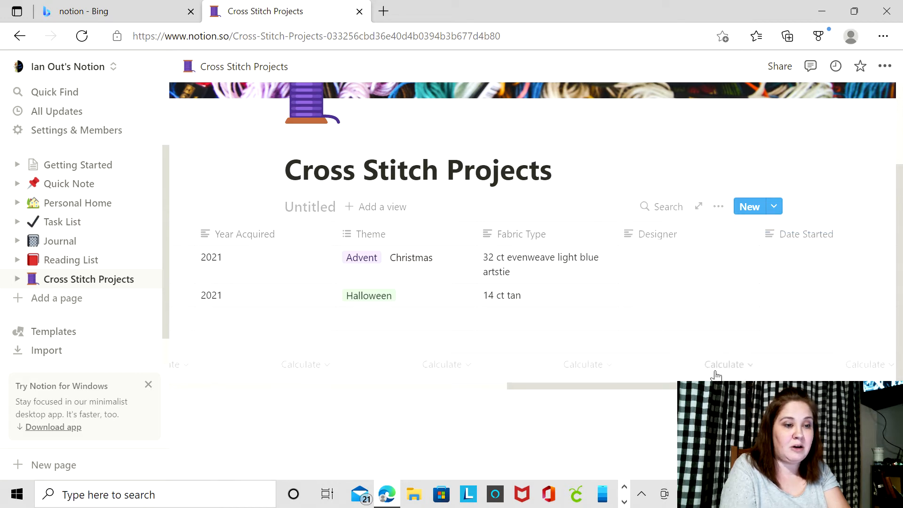
- Add a column named "Date Finished" after Date Started, keeping the Text property type
drag(733, 386, 796, 385)
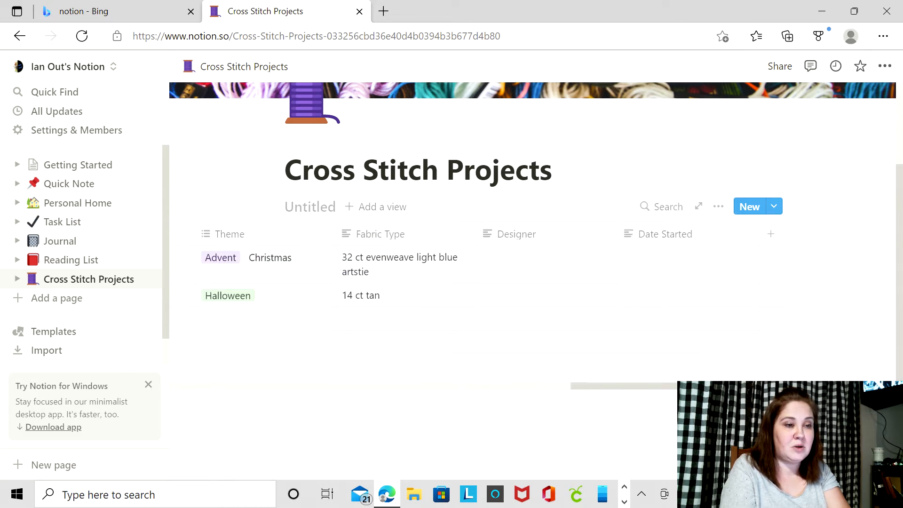
click(770, 240)
text(D)
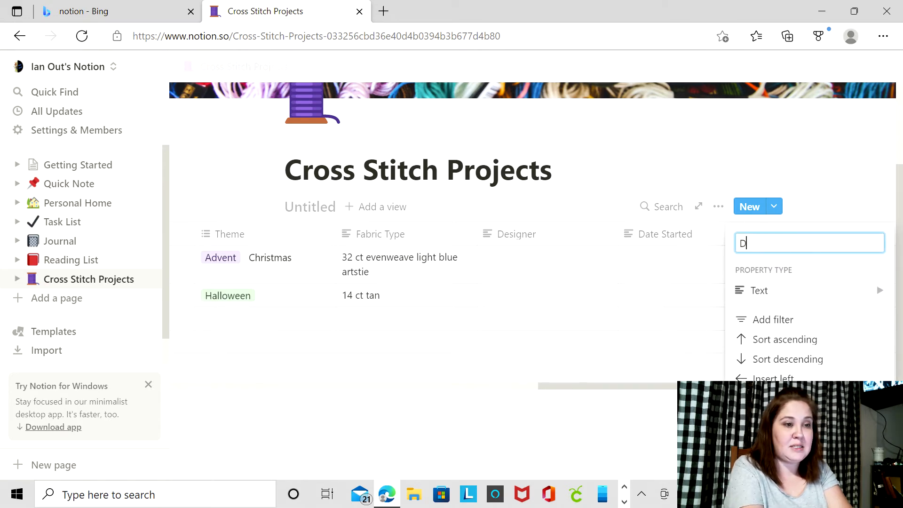
text(ate Finished)
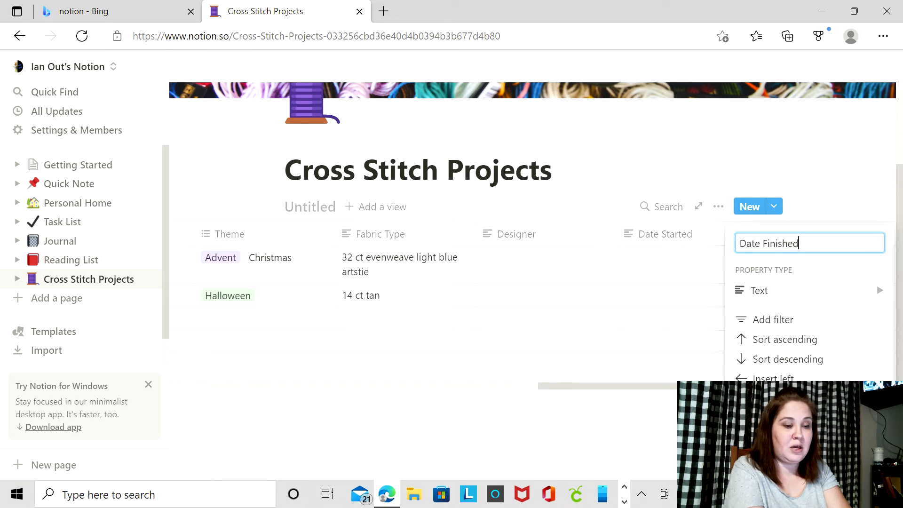
key(Return)
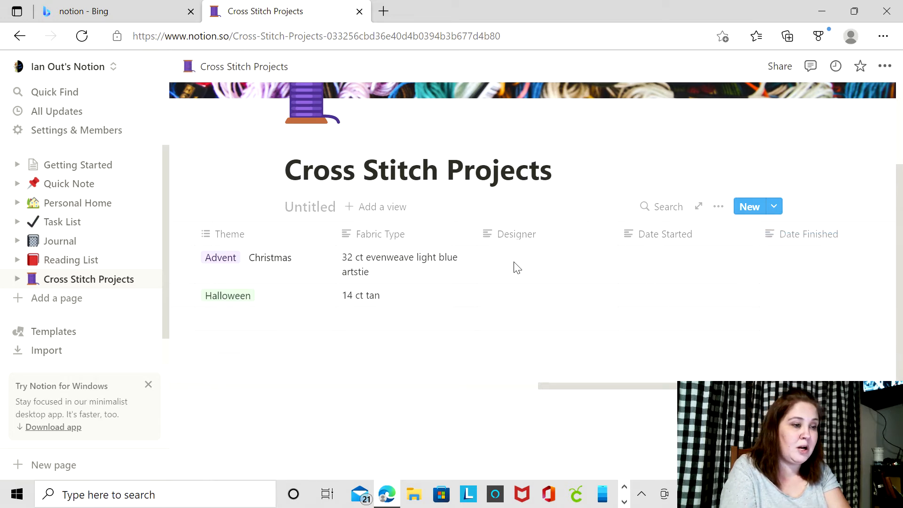
- Enter the designer's name in the Designer cell of An Advent Wait
mouse_move(567, 385)
mouse_down()
mouse_move(300, 386)
mouse_move(568, 385)
mouse_up()
click(558, 274)
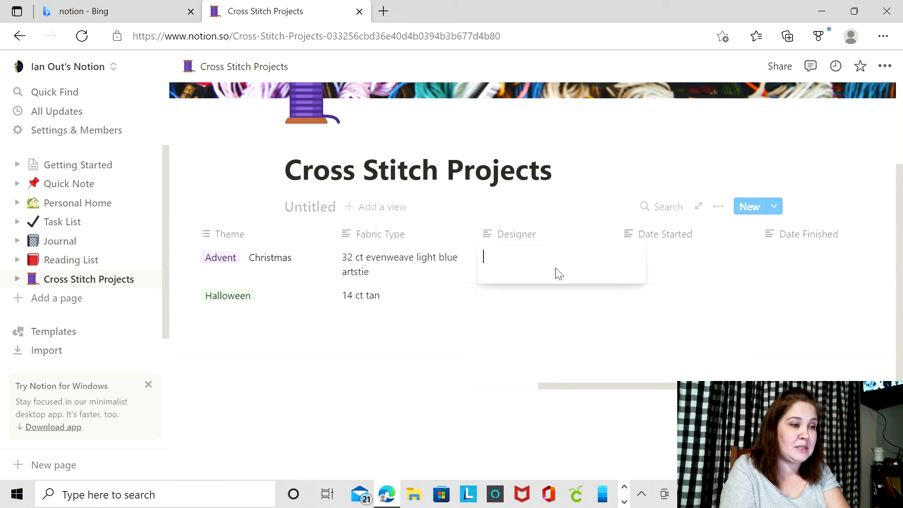
text(Kyliegh Kite)
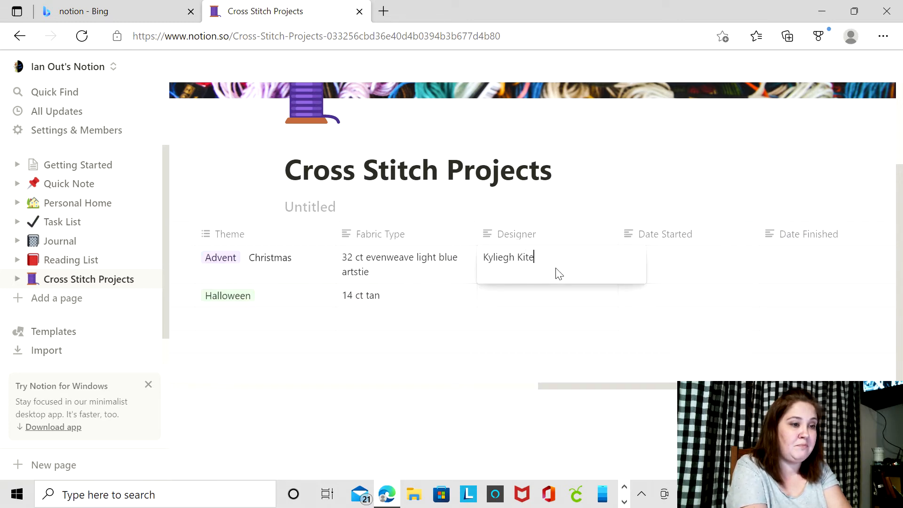
key(Return)
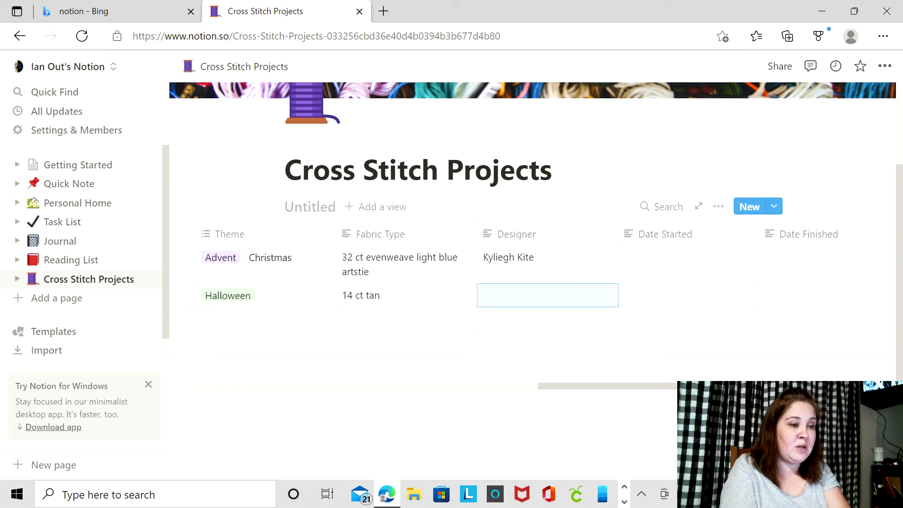
- Enter "Witchy Witch" as the Designer of the Halloween project
click(540, 303)
text(Wi)
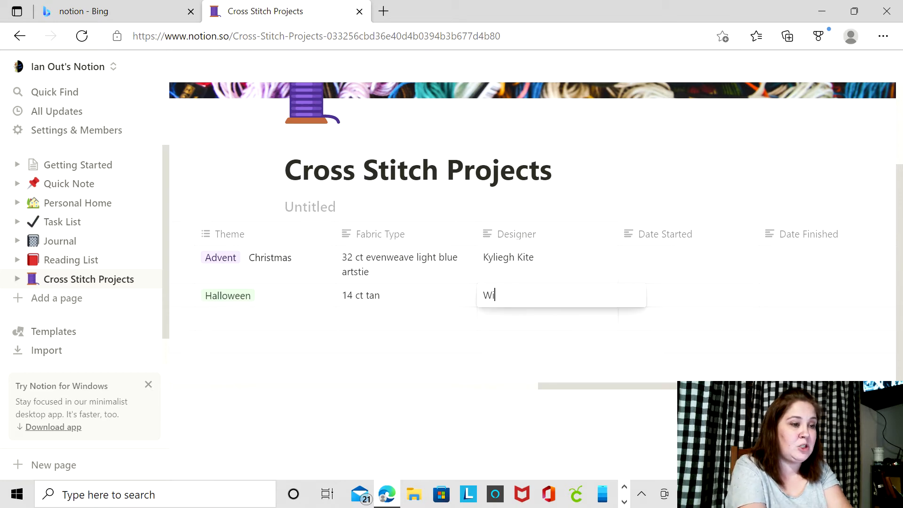
text(tchy Wit)
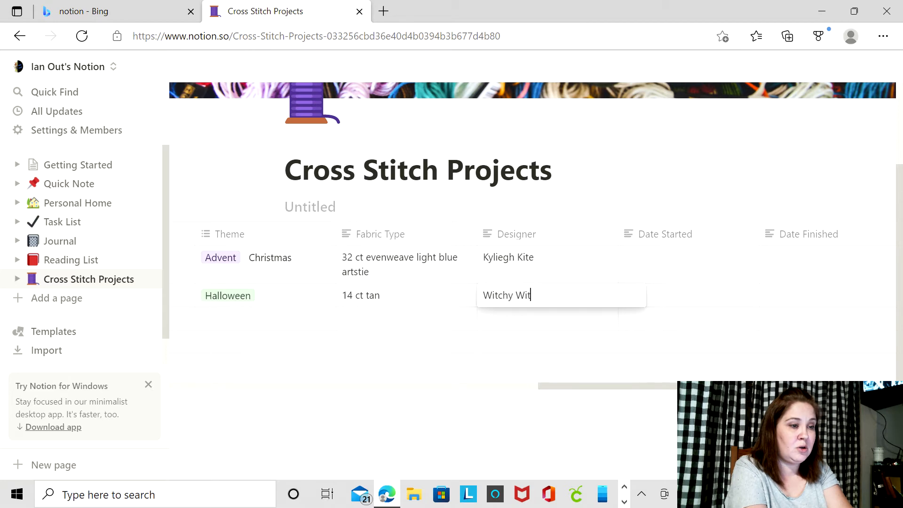
text(hc)
key(BackSpace)
key(BackSpace)
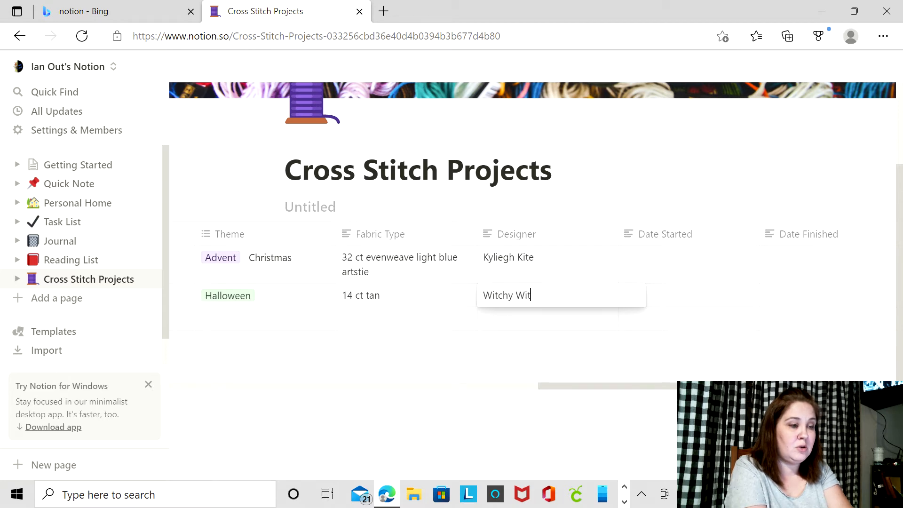
text(ch)
key(Return)
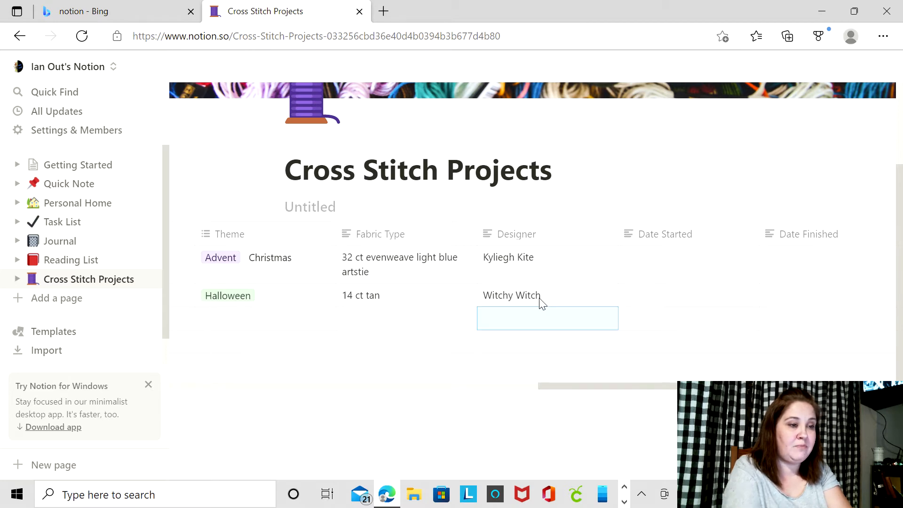
- Enter "Dec 2021" as the Date Started of An Advent Wait
click(660, 281)
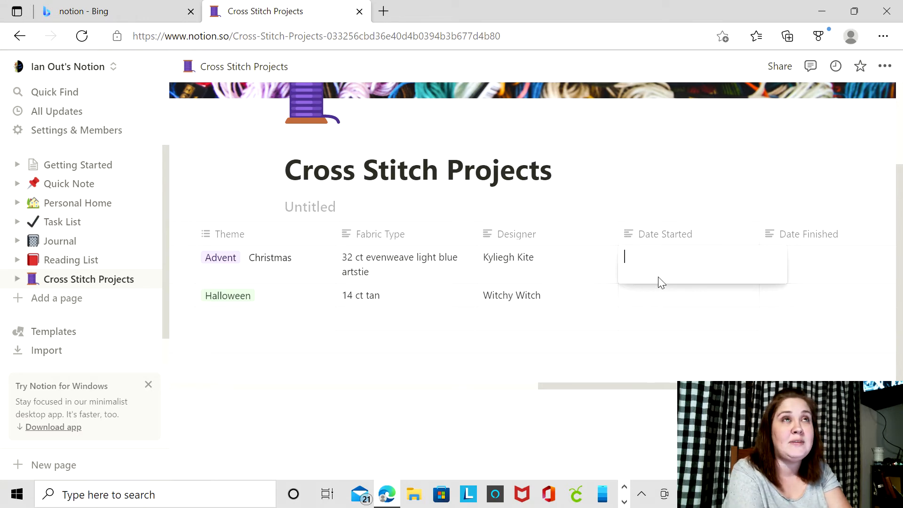
text(Dec 2021)
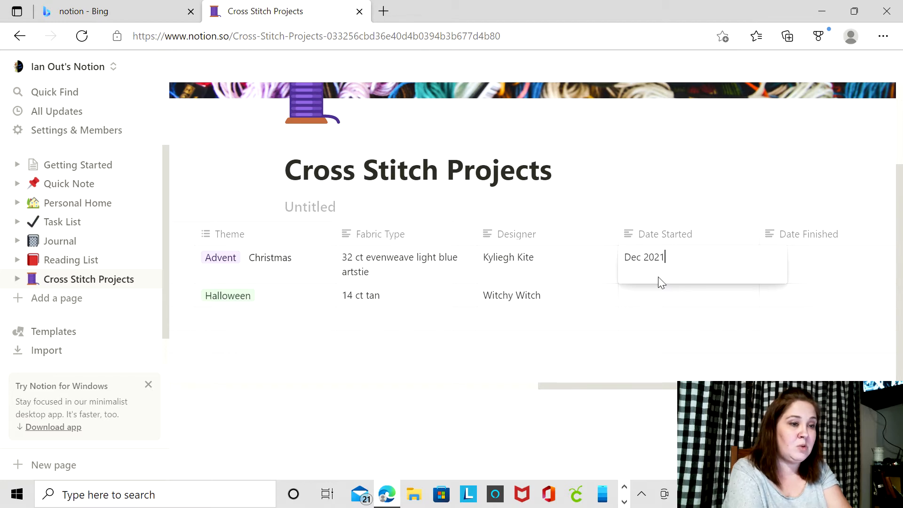
key(Return)
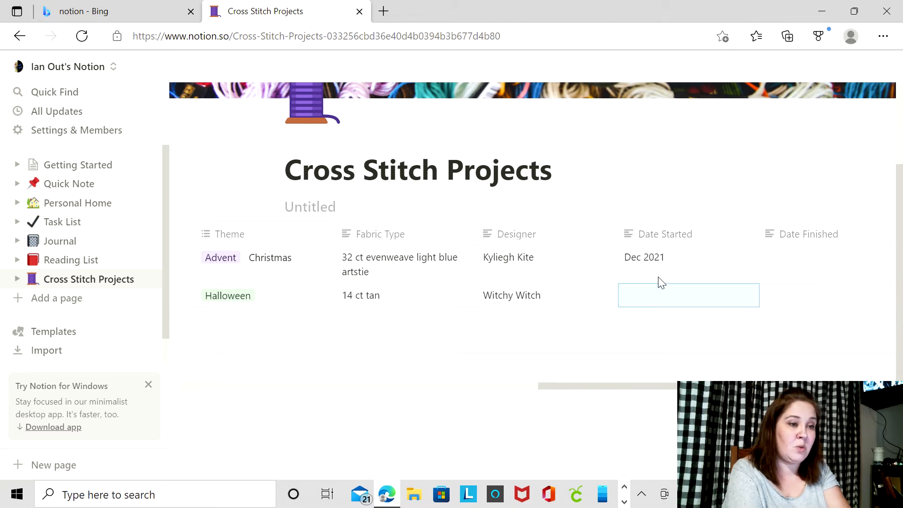
- Enter "Dec 14 2021" as the Date Started of the Halloween project
text(Dec 1)
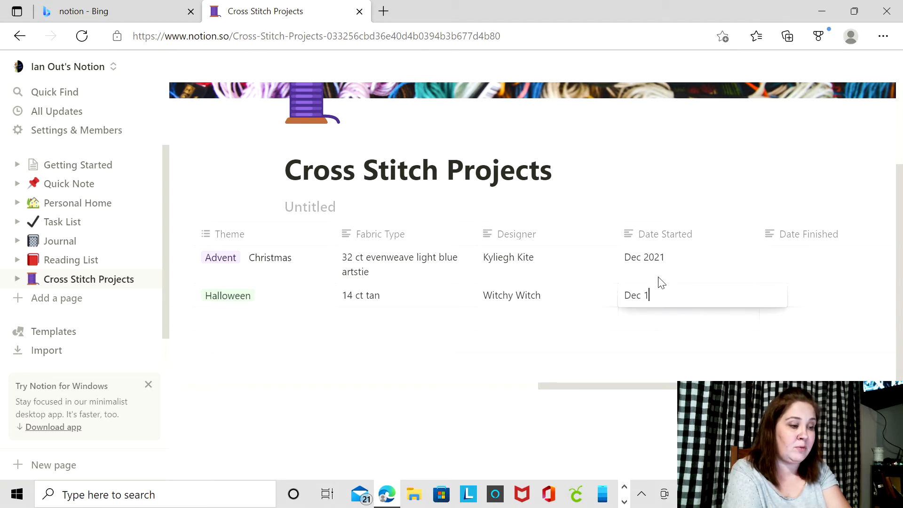
text(4 2021)
key(Return)
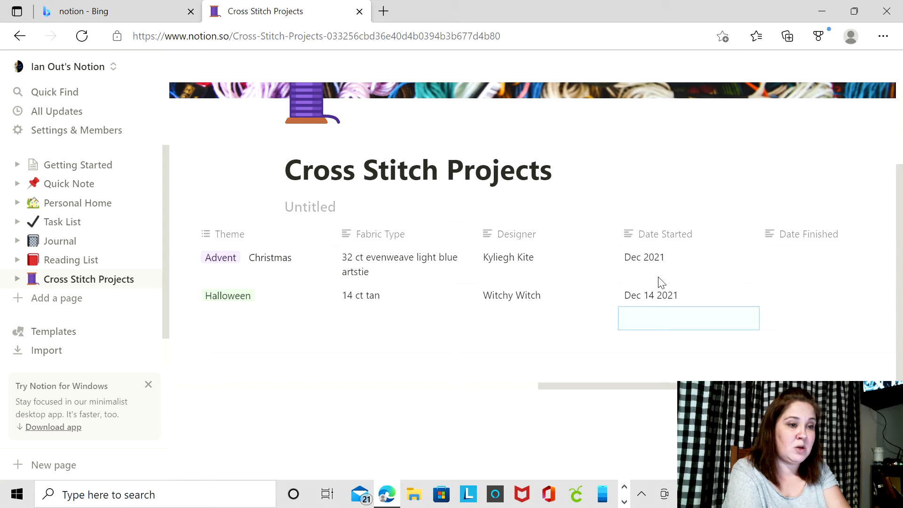
- Clear the Date Started entry of the Halloween project
click(698, 301)
drag(696, 298, 587, 292)
key(BackSpace)
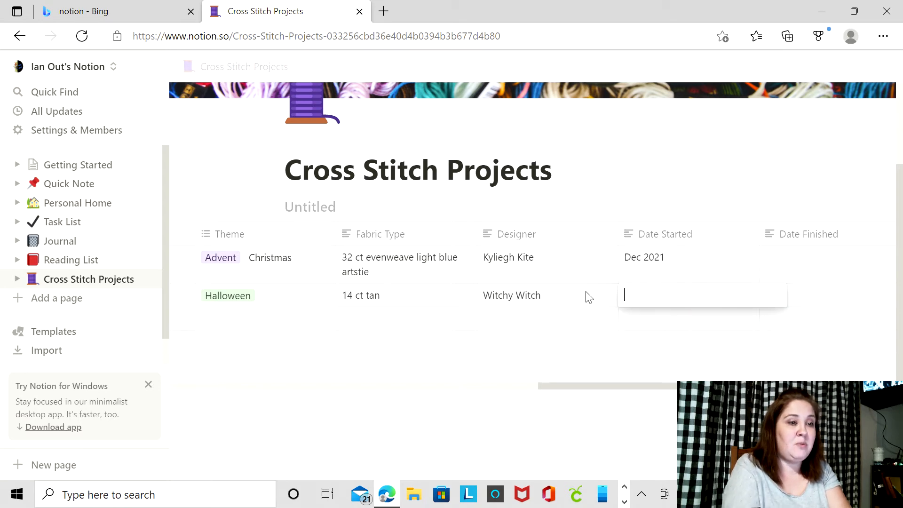
key(Escape)
- Open the Date Started cell of An Advent Wait for editing and select its whole text
key(Up)
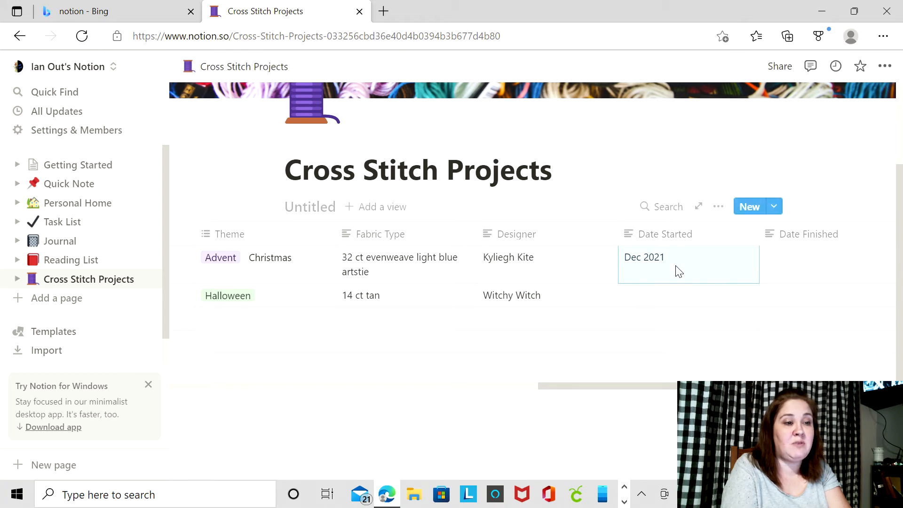
key(Return)
drag(667, 257, 599, 258)
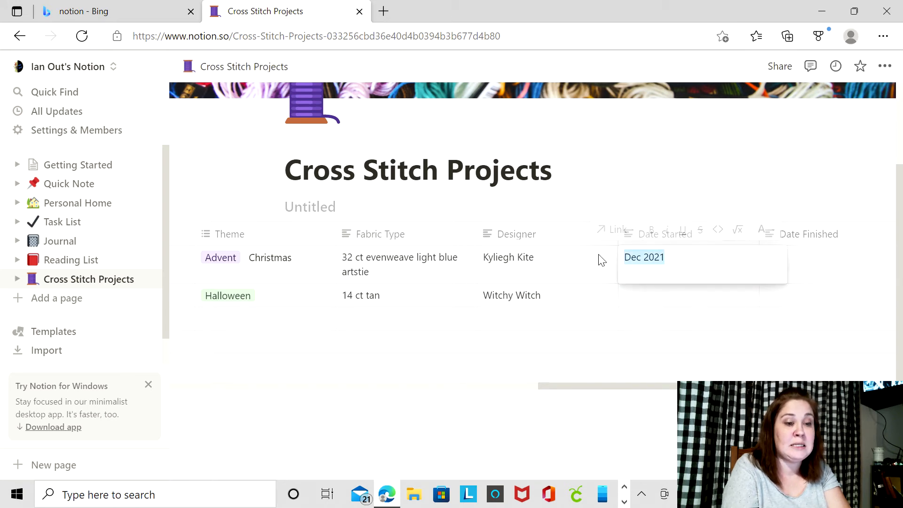
- Enter Dec 2021 as the start date of the An Advent Wait project
key(BackSpace)
text(Dec 2021)
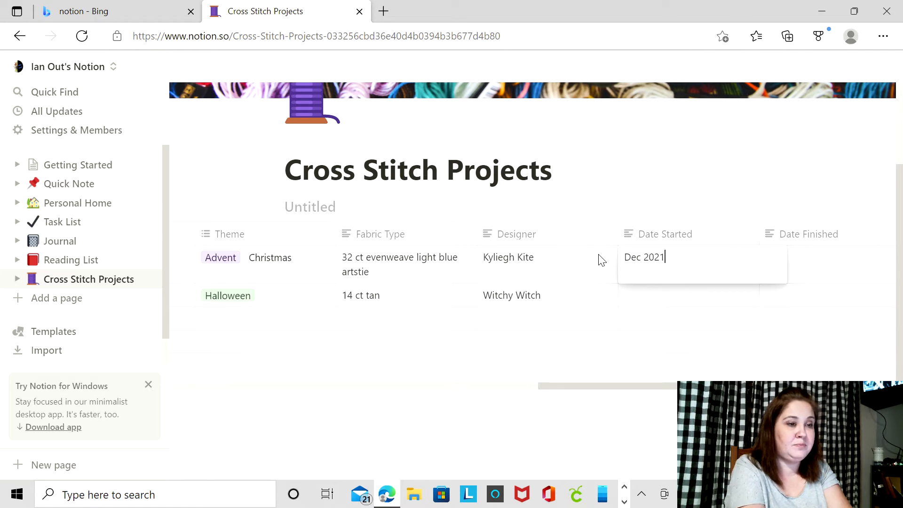
key(Return)
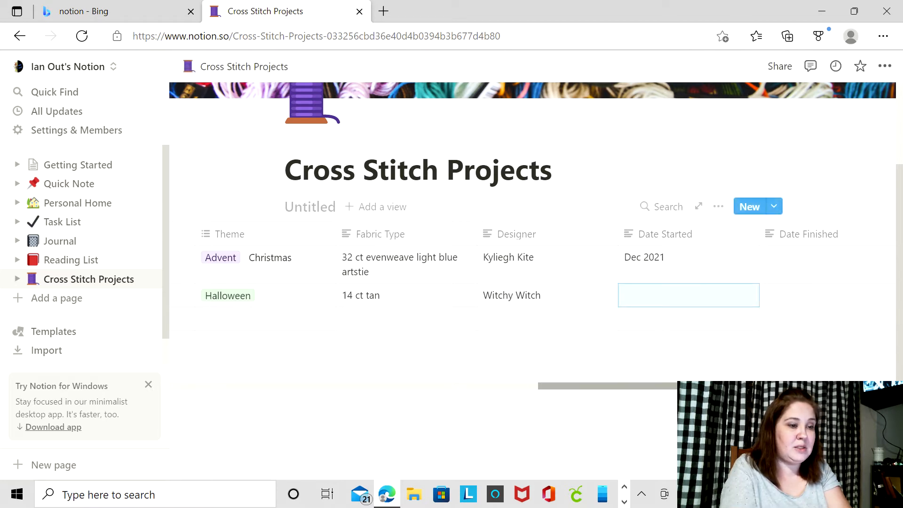
- Review the table's existing columns and compare them with the completed Cross Stitch Projects table in Chrome
drag(771, 386, 694, 386)
scroll(534, 282, left, 10)
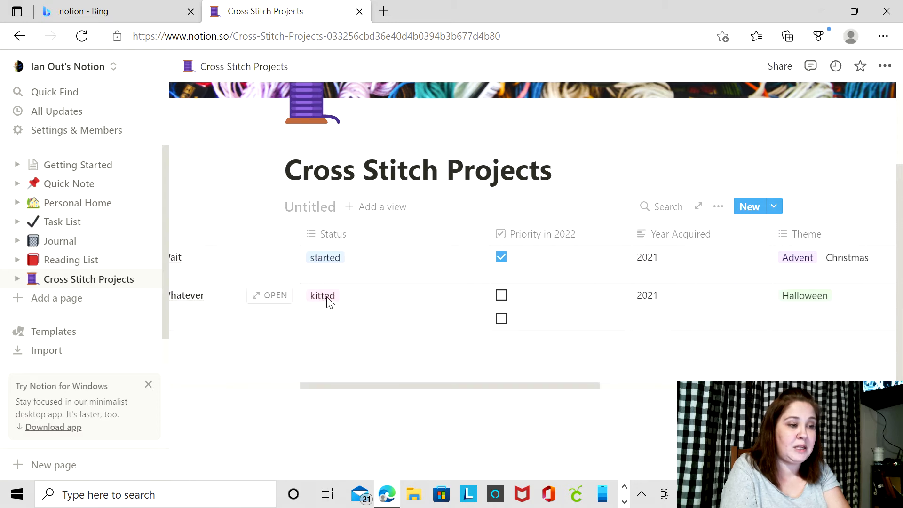
drag(393, 386, 693, 304)
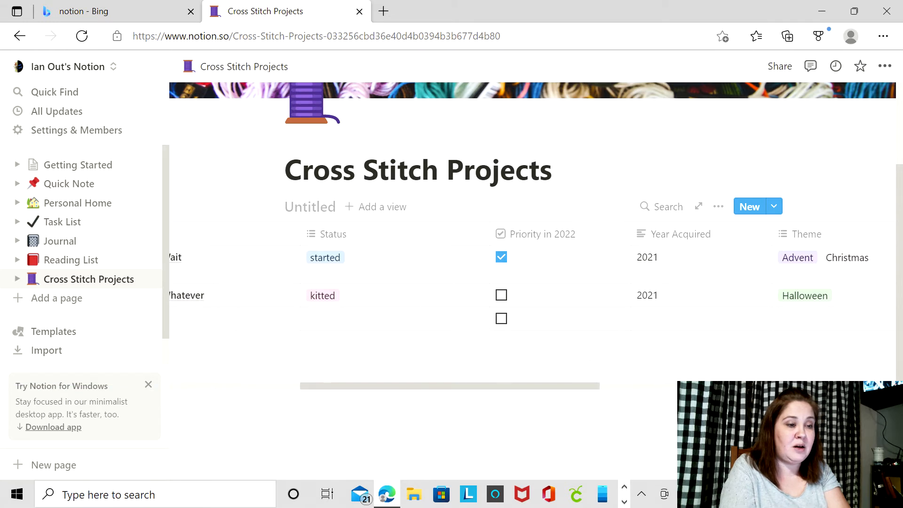
drag(590, 385, 886, 385)
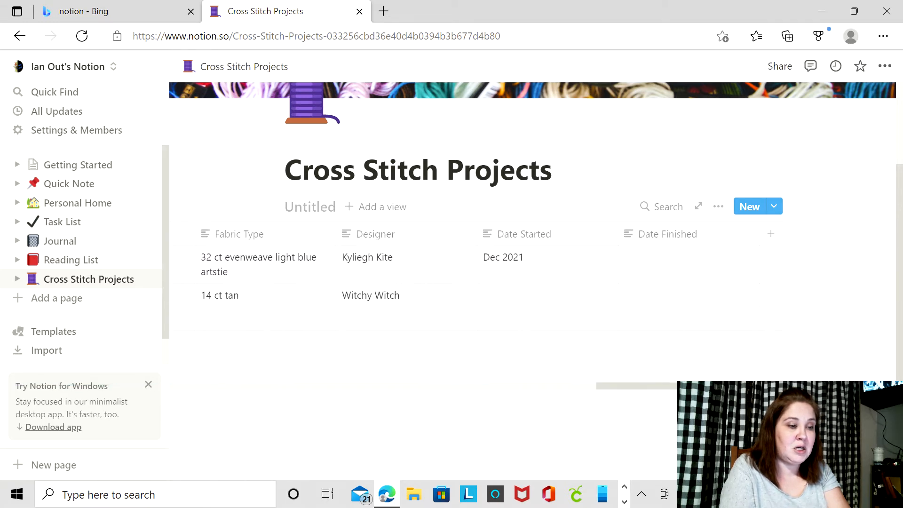
click(624, 501)
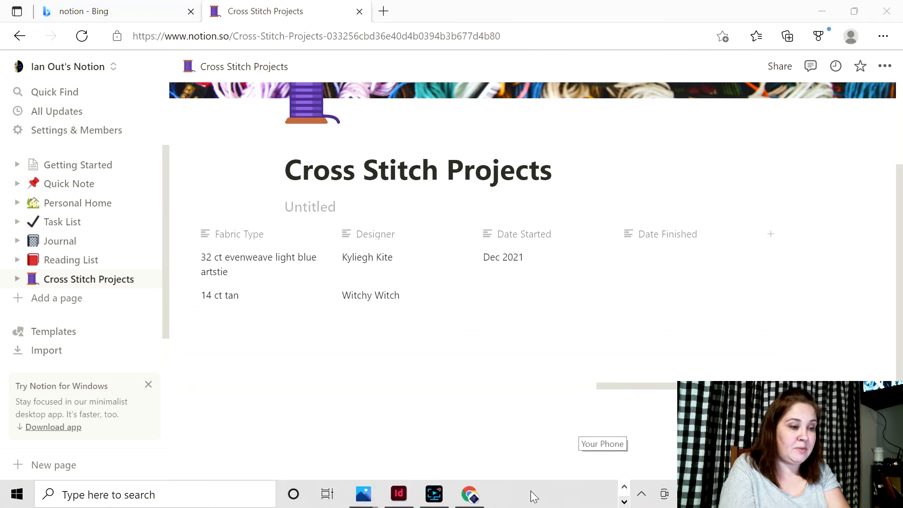
click(469, 493)
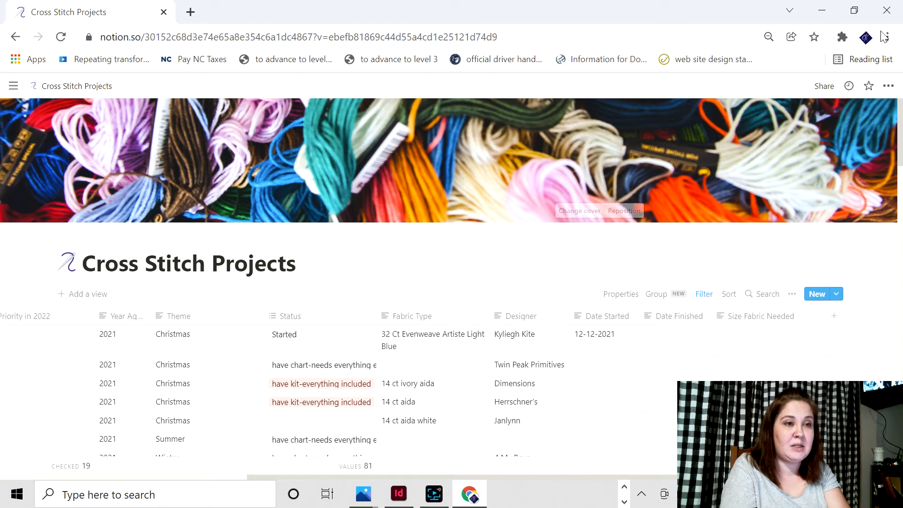
click(828, 10)
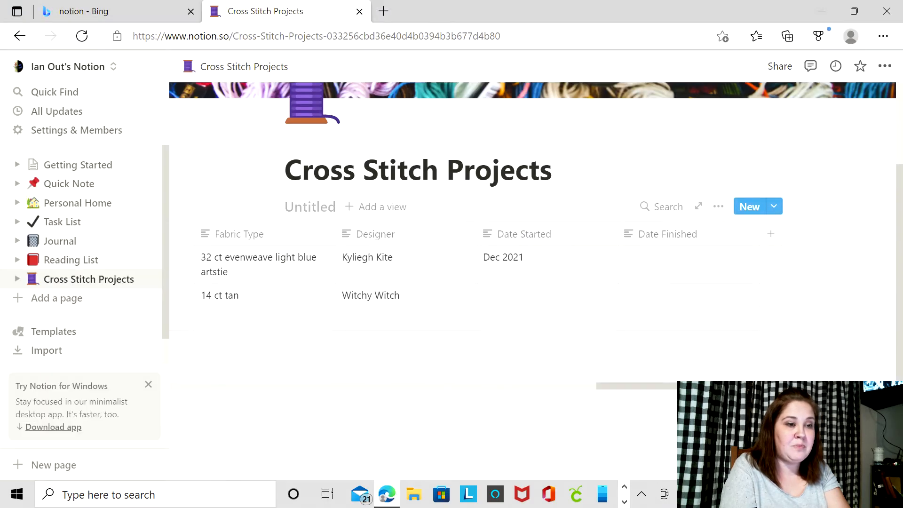
- Add a text column named Fabric Size Needed after the Date Finished column
click(771, 236)
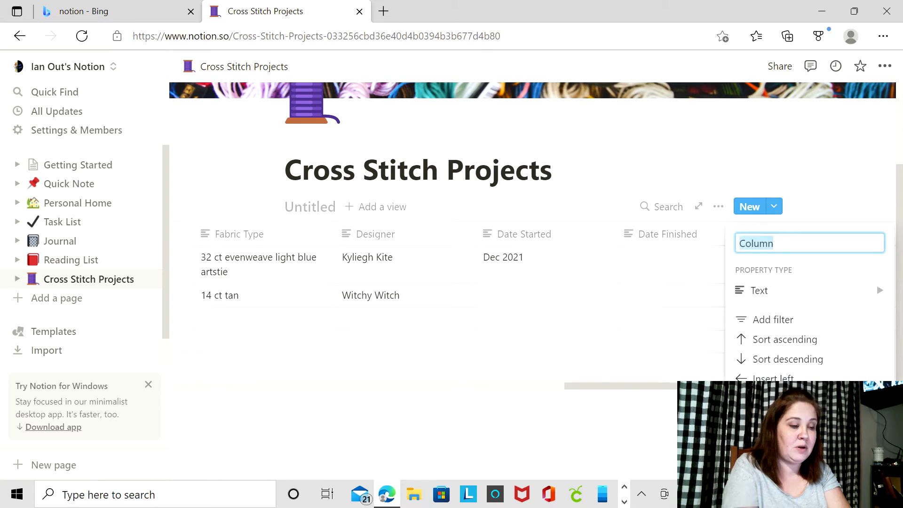
text(Fabric )
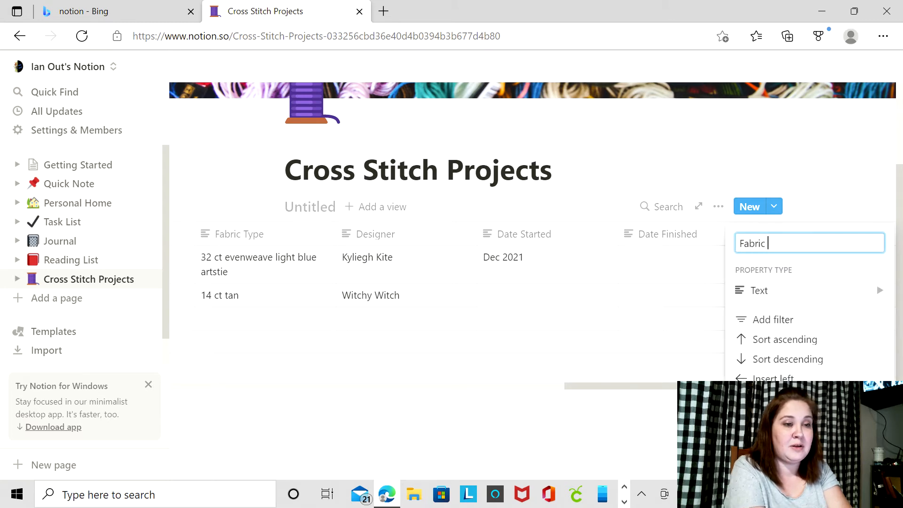
text(Size Needed)
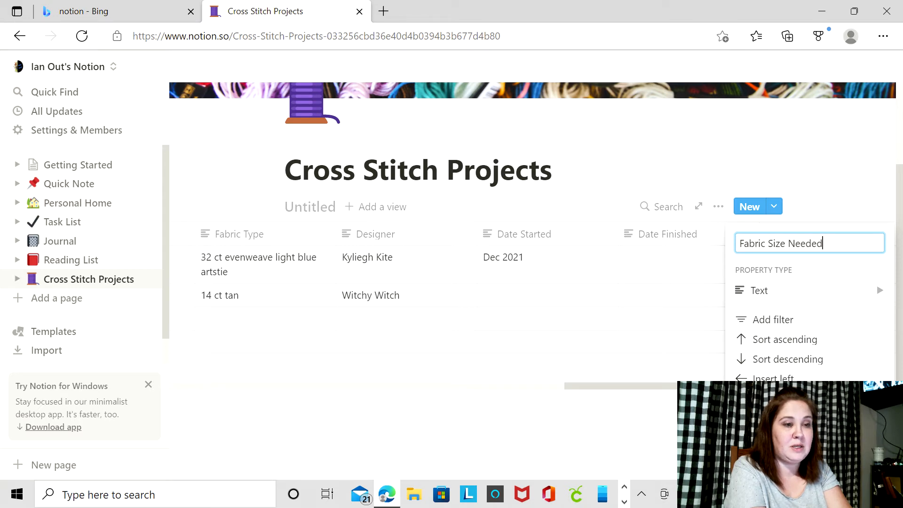
key(Return)
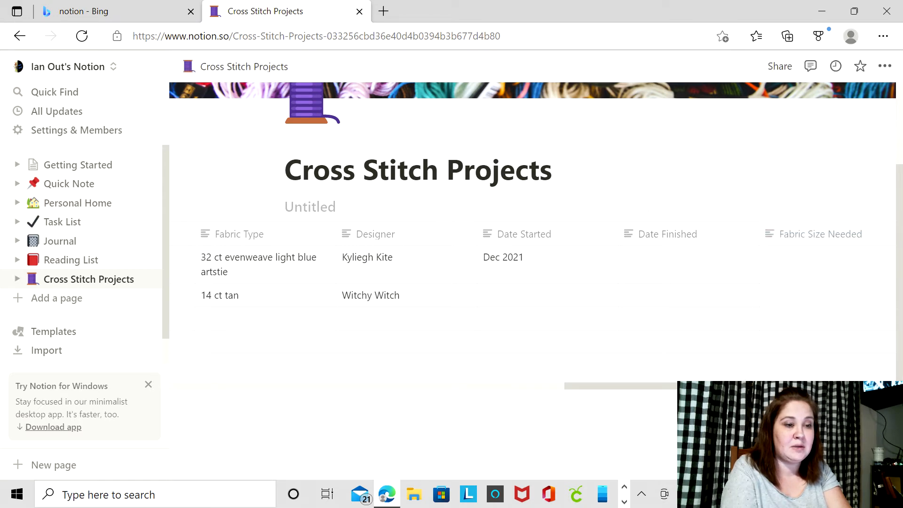
- Name the empty third project in the table July July
scroll(531, 272, left, 5)
scroll(531, 272, left, 5)
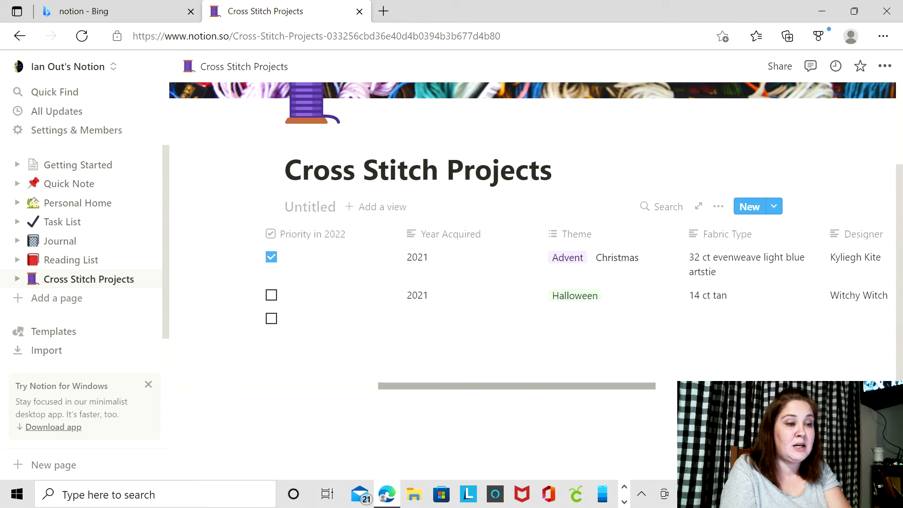
scroll(532, 273, right, 3)
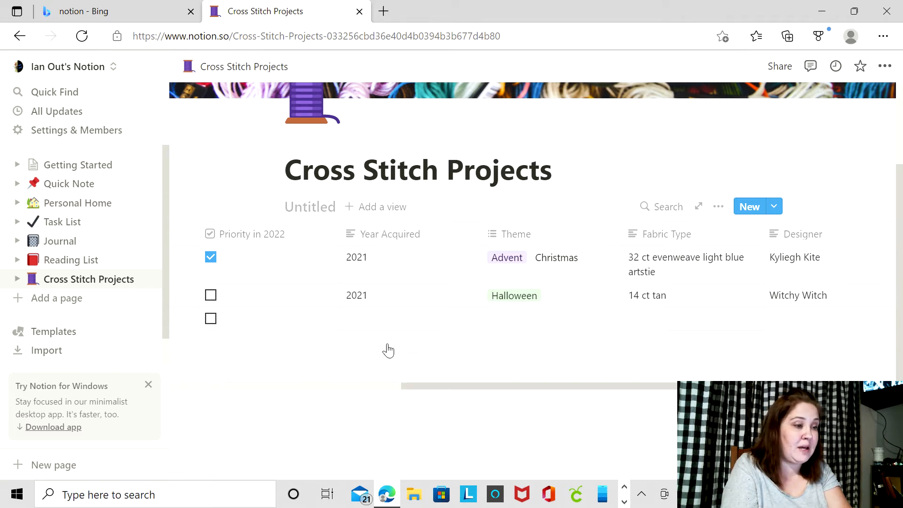
scroll(557, 308, left, 20)
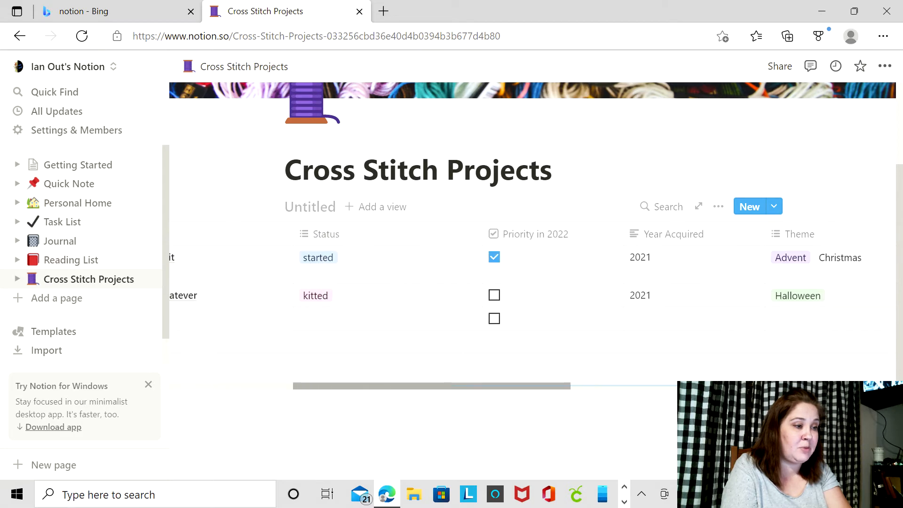
scroll(385, 320, left, 3)
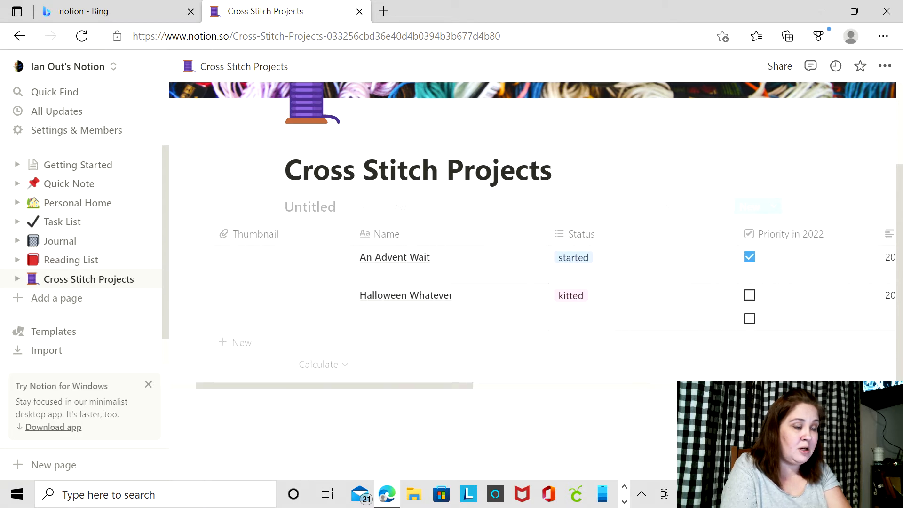
click(385, 319)
text(Jul)
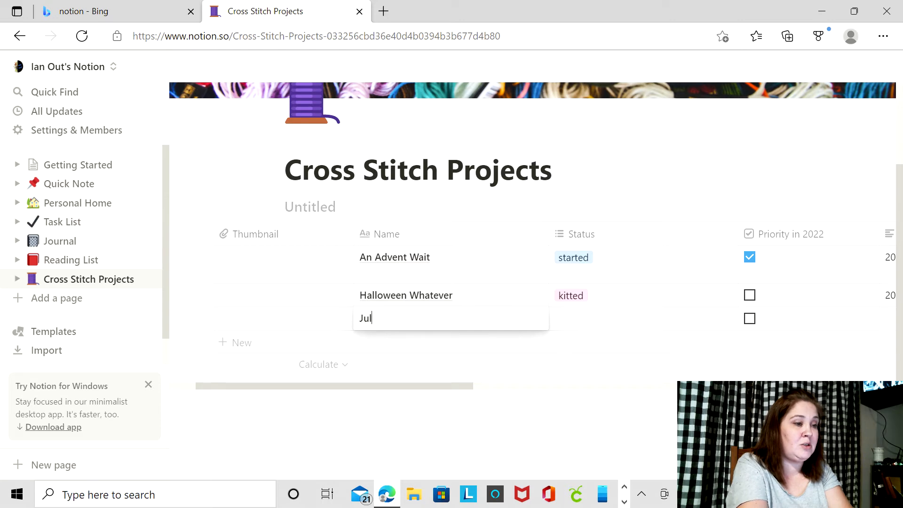
text(y July)
key(Tab)
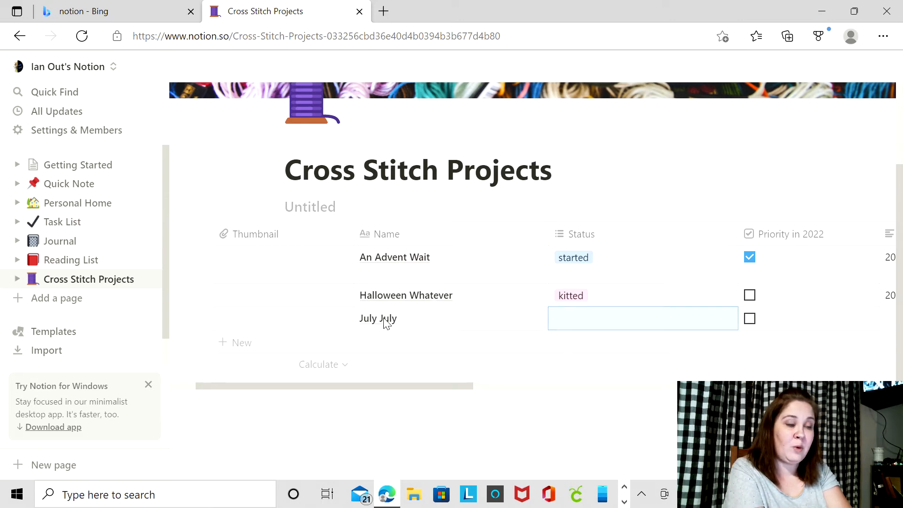
- Tag the July July project's status with have chart-need everything else, needs fabric and needs floss
text(have)
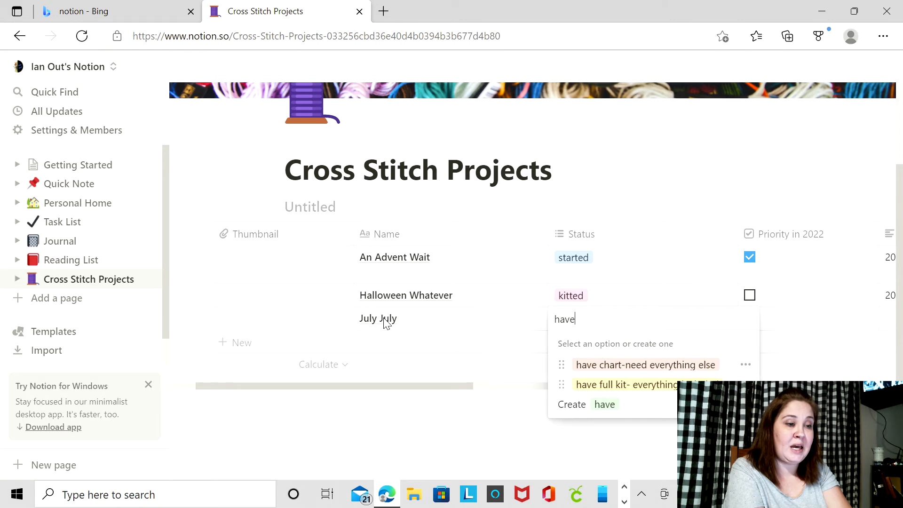
click(607, 365)
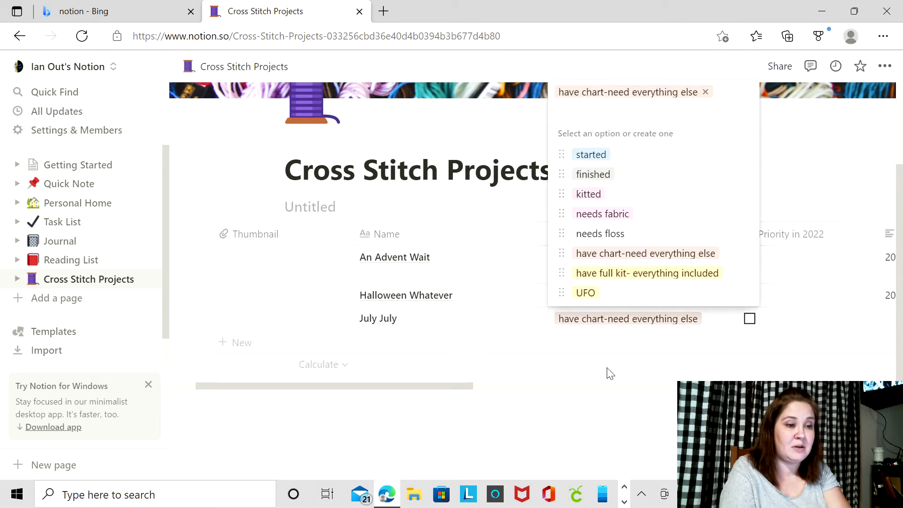
key(Escape)
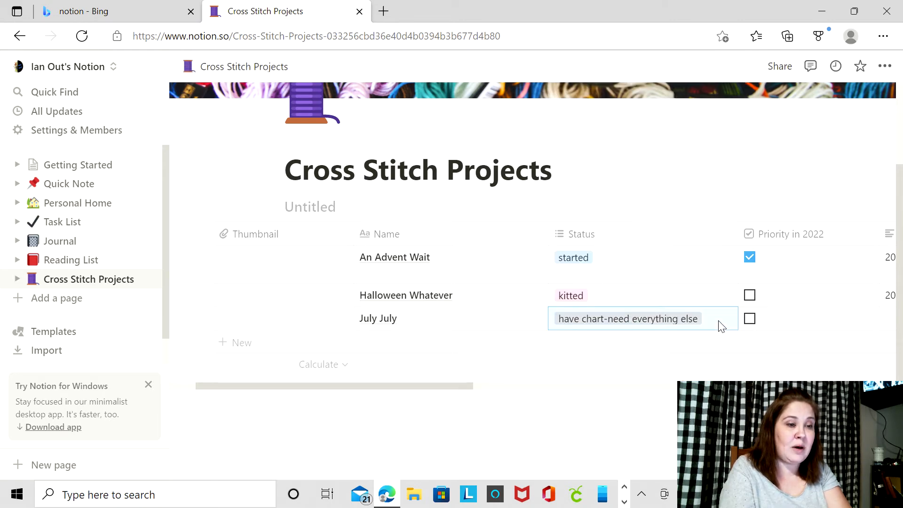
click(721, 326)
click(609, 213)
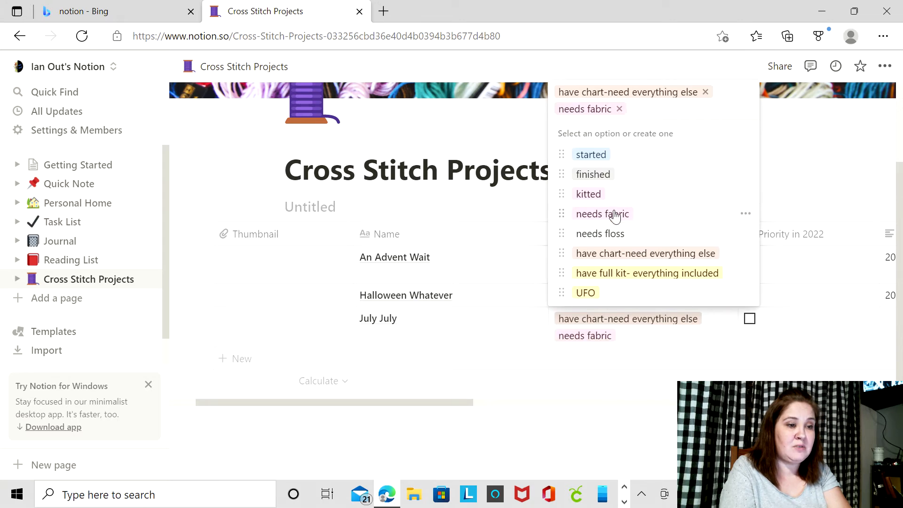
click(617, 235)
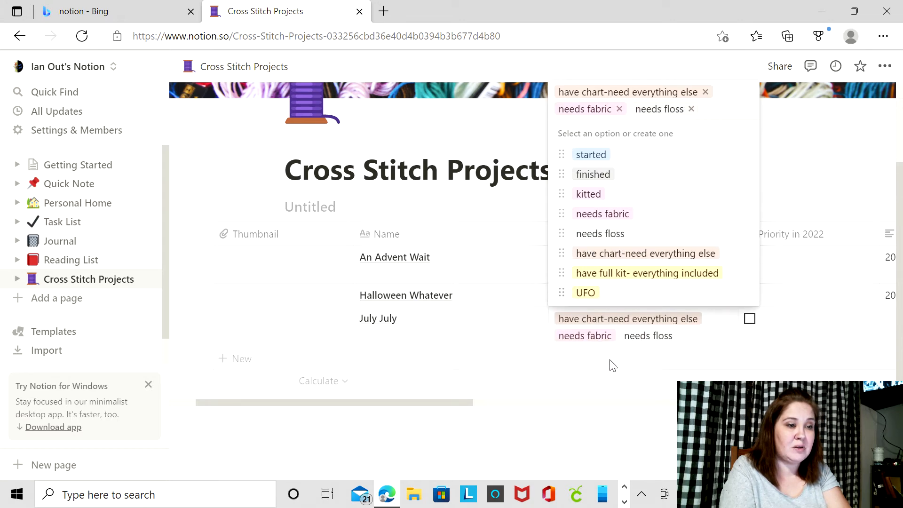
key(Escape)
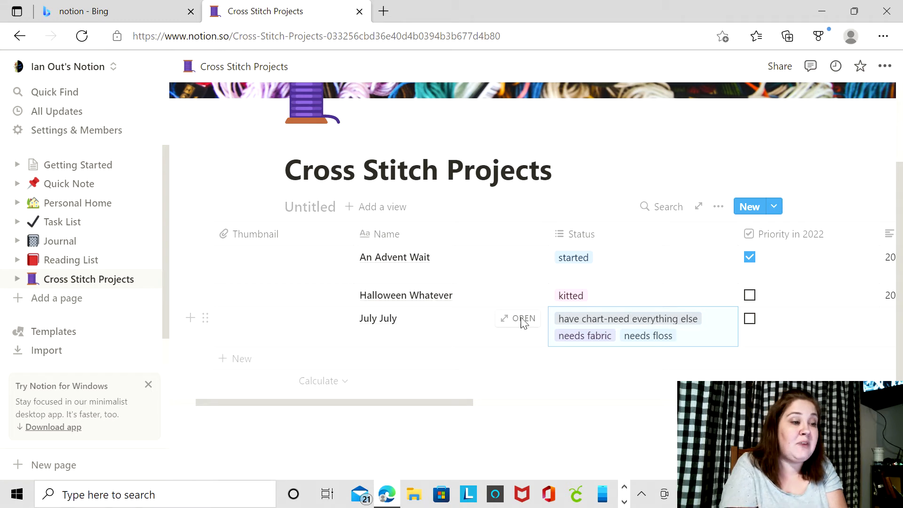
- Add a project named Nov Turkey with the status have chart-need everything else
click(395, 365)
text(No)
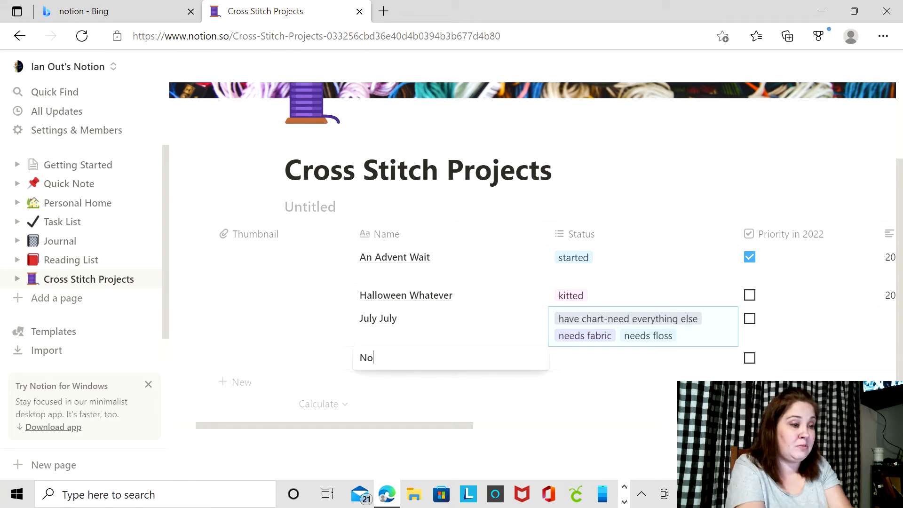
text(v Turkey)
key(Tab)
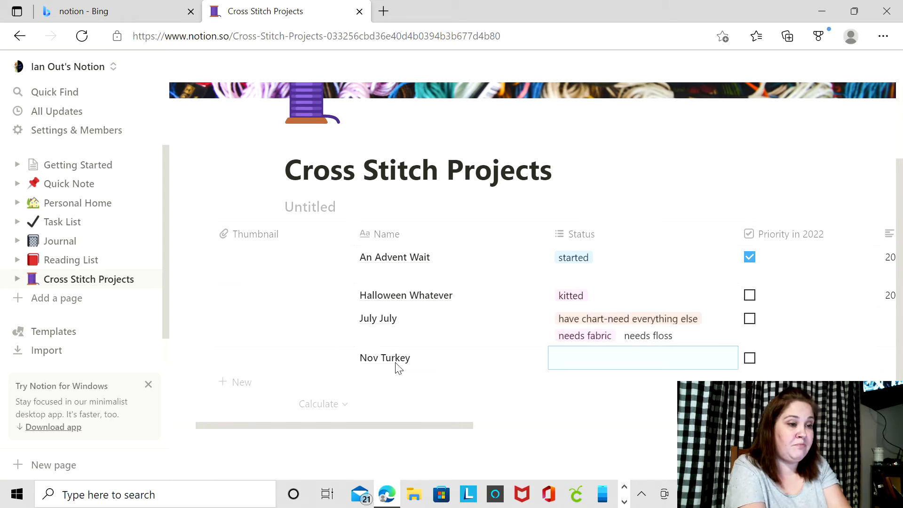
text(have)
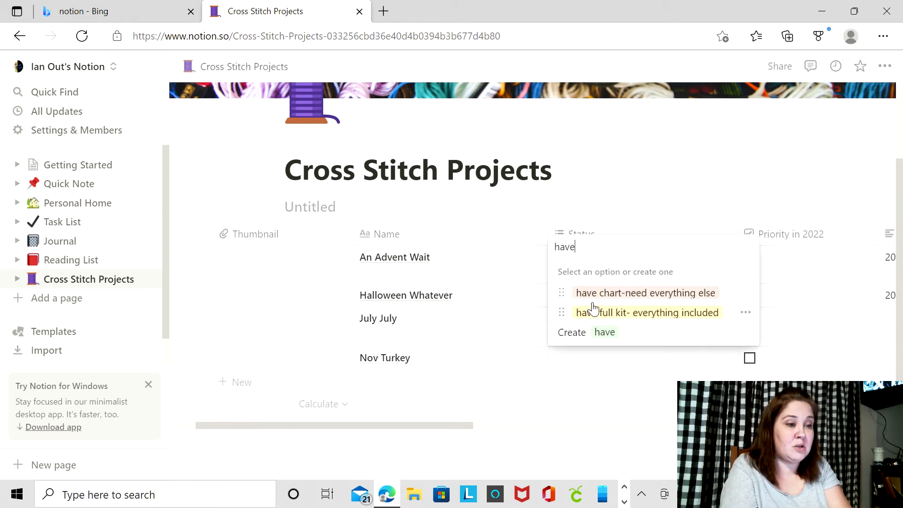
click(591, 293)
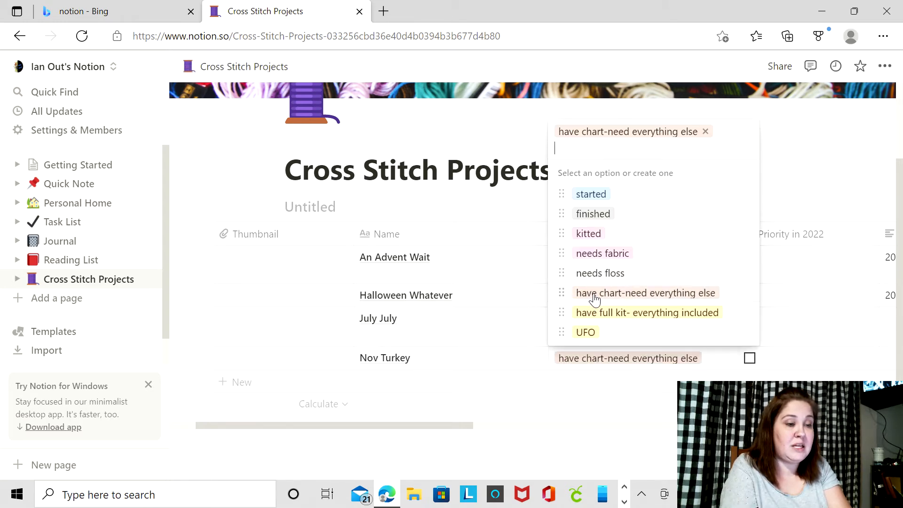
click(613, 397)
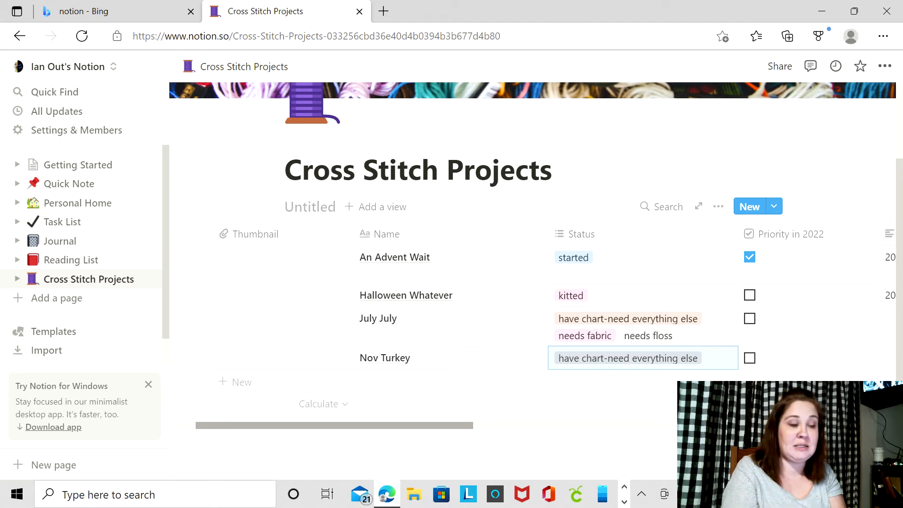
- Tag the July July project's theme with a new option named 4th of July
scroll(535, 329, right, 5)
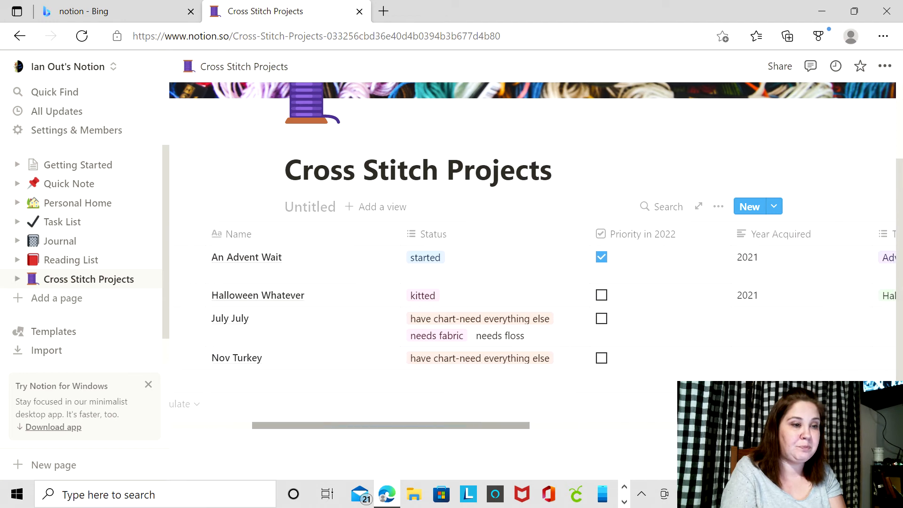
scroll(535, 329, right, 9)
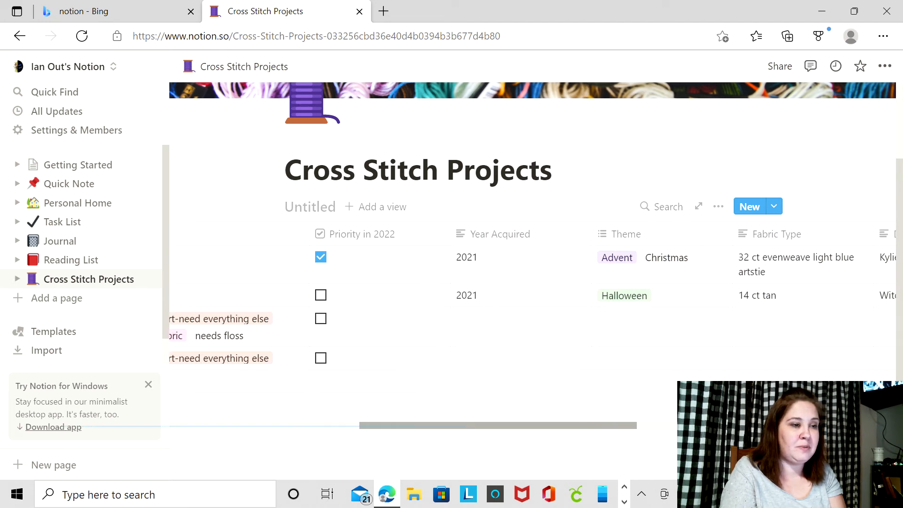
scroll(535, 329, left, 8)
scroll(535, 329, left, 2)
scroll(535, 329, left, 2)
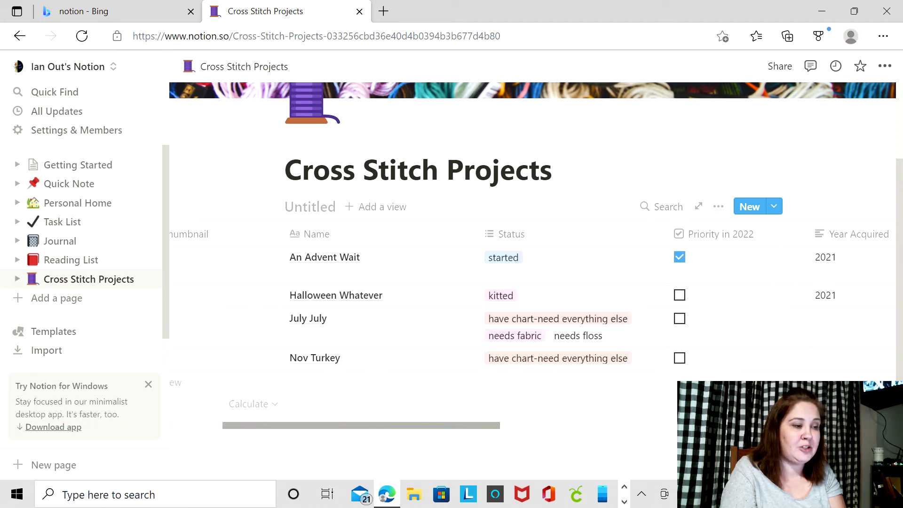
scroll(535, 329, right, 18)
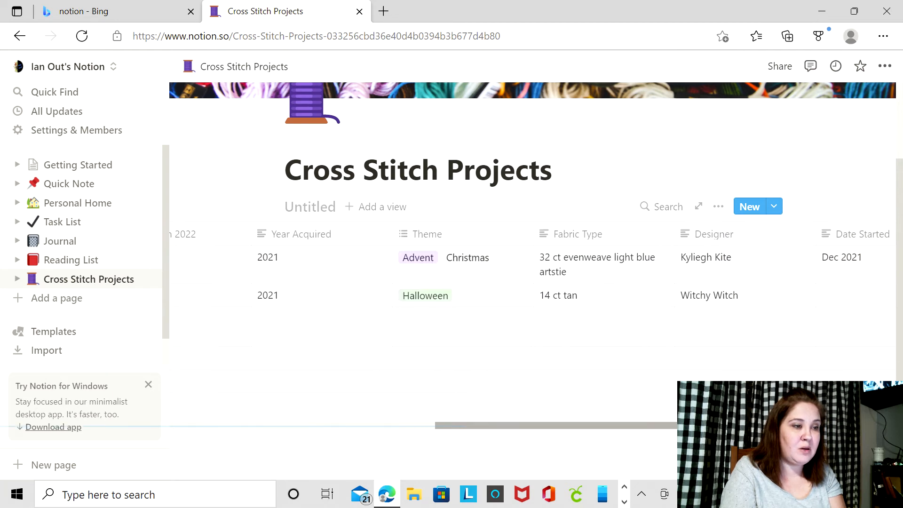
scroll(575, 379, left, 16)
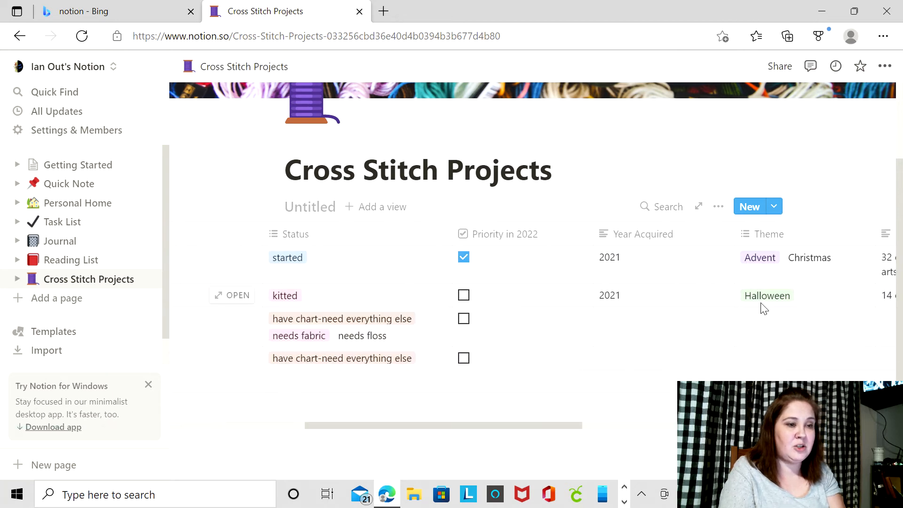
click(771, 325)
text(4th of July)
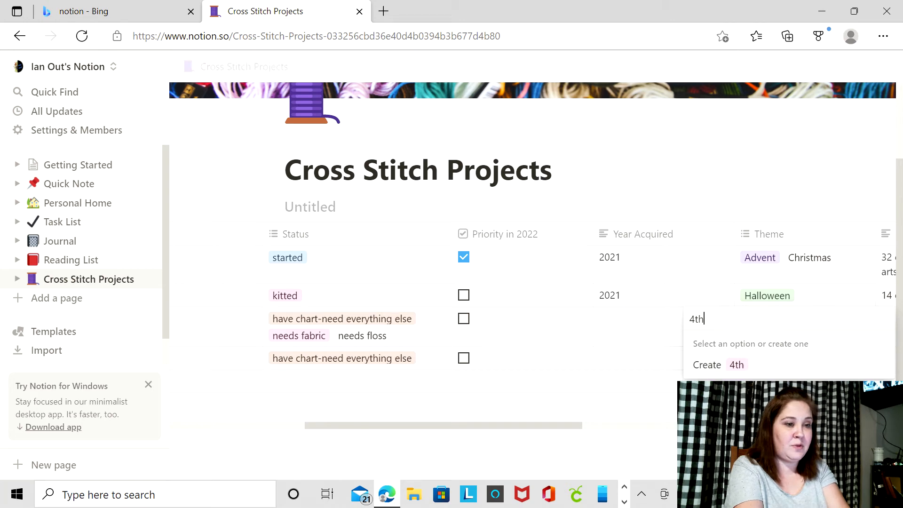
key(Return)
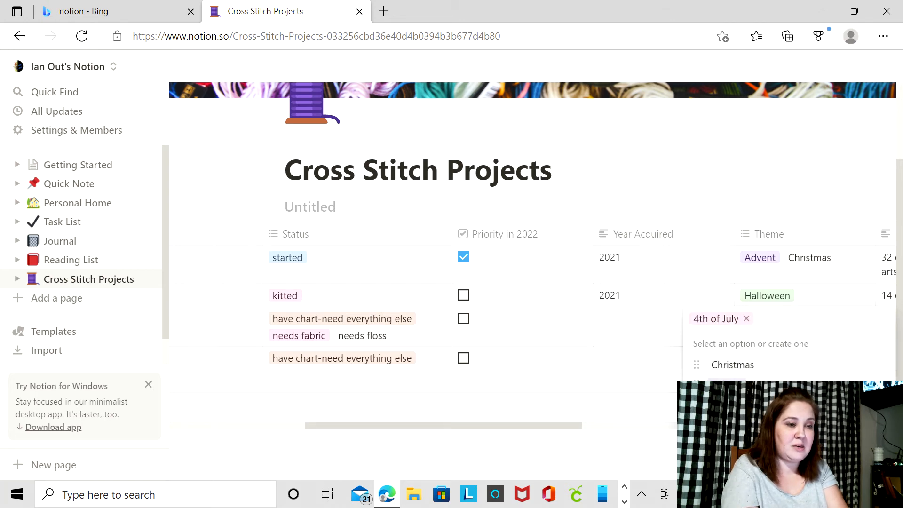
key(Escape)
- Tag the Nov Turkey project's theme with a new option named Thanksgiving
click(757, 361)
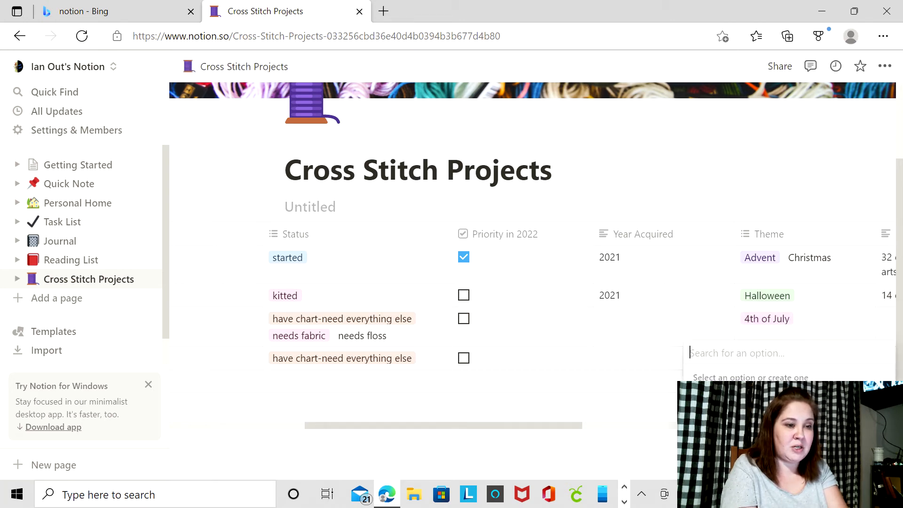
text(Thanksgiving)
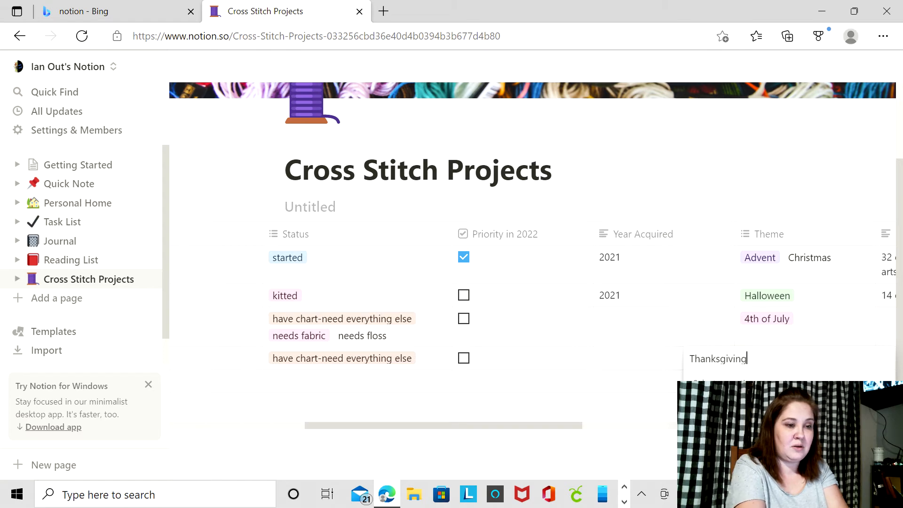
key(Return)
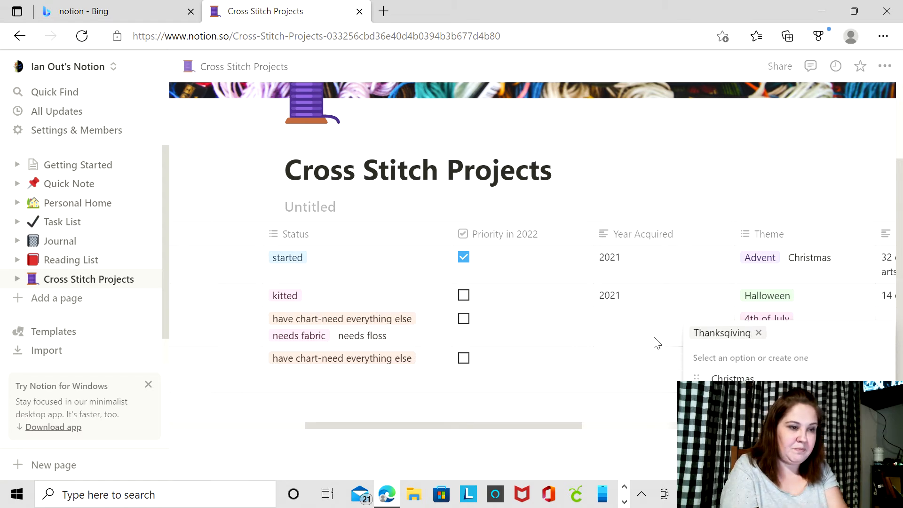
key(Escape)
- Enter 14 ct aida in white? as the fabric type of the July July project with the 4th of July theme
scroll(574, 328, right, 6)
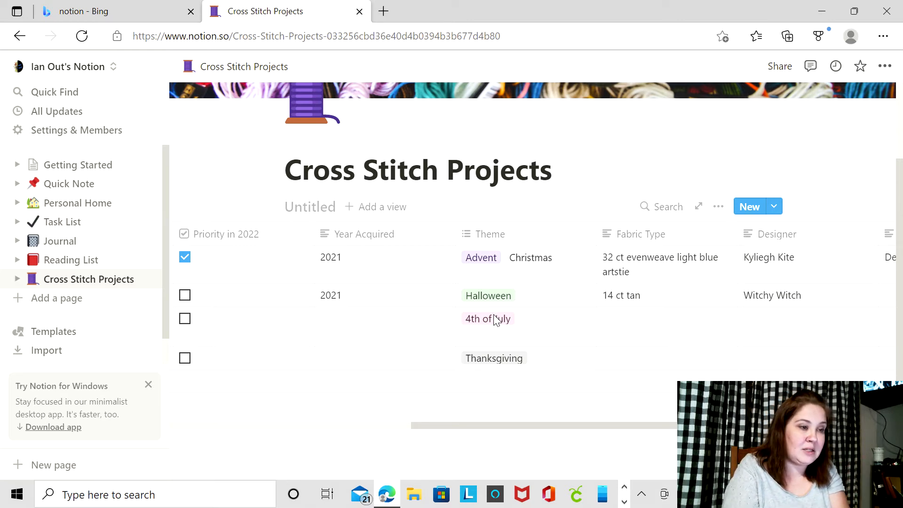
click(619, 329)
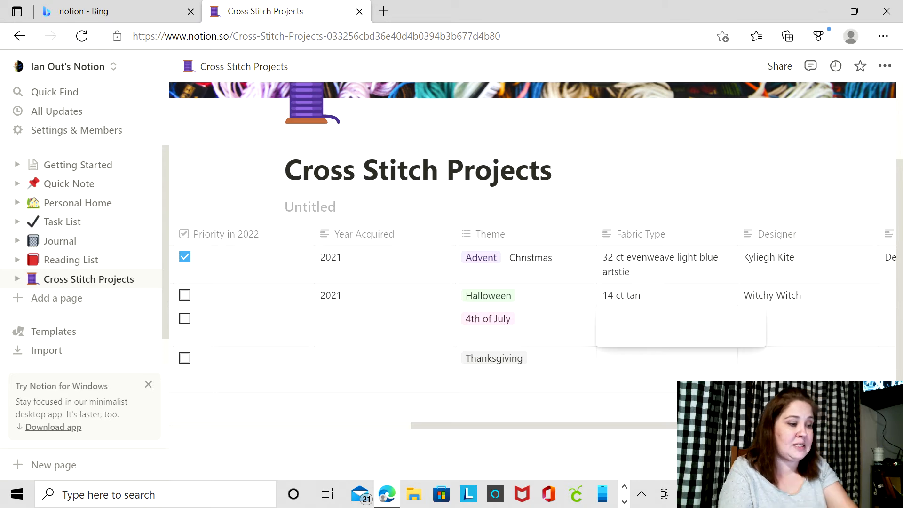
text(1 c)
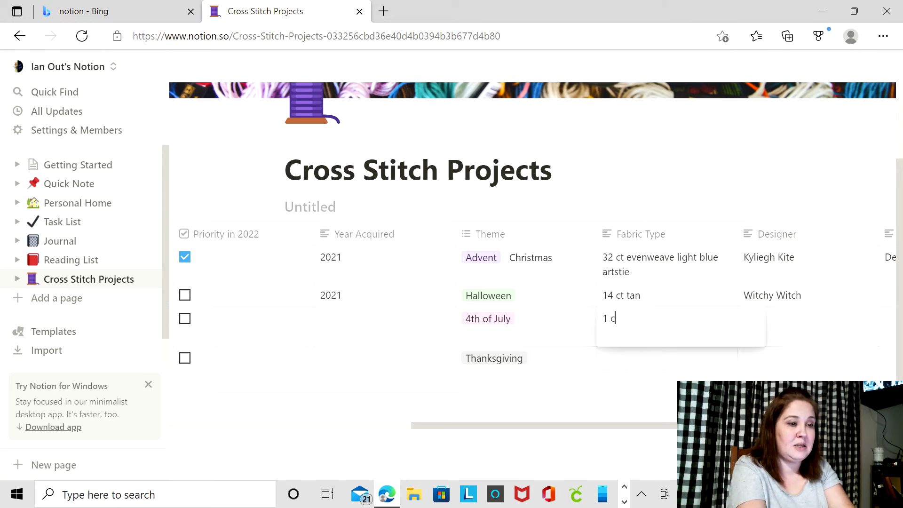
key(BackSpace)
key(BackSpace)
key(BackSpace)
text(14 ct aid)
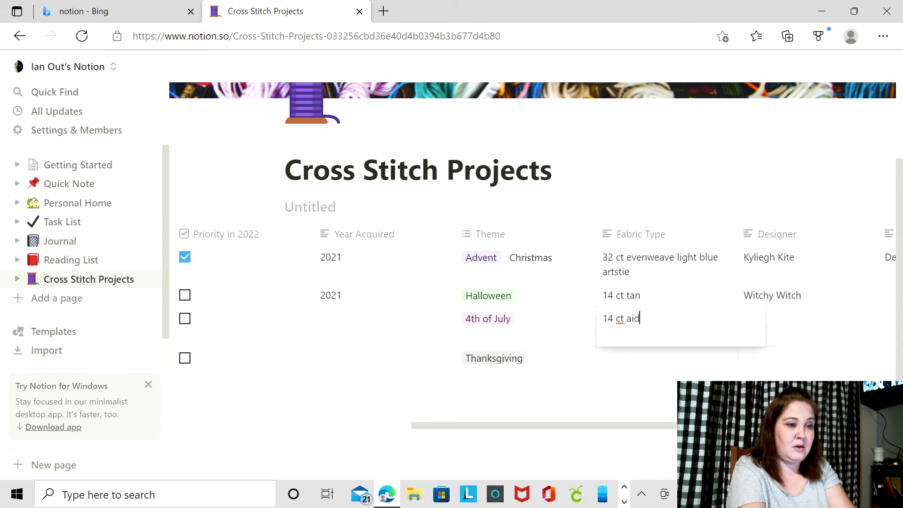
text(a in white?)
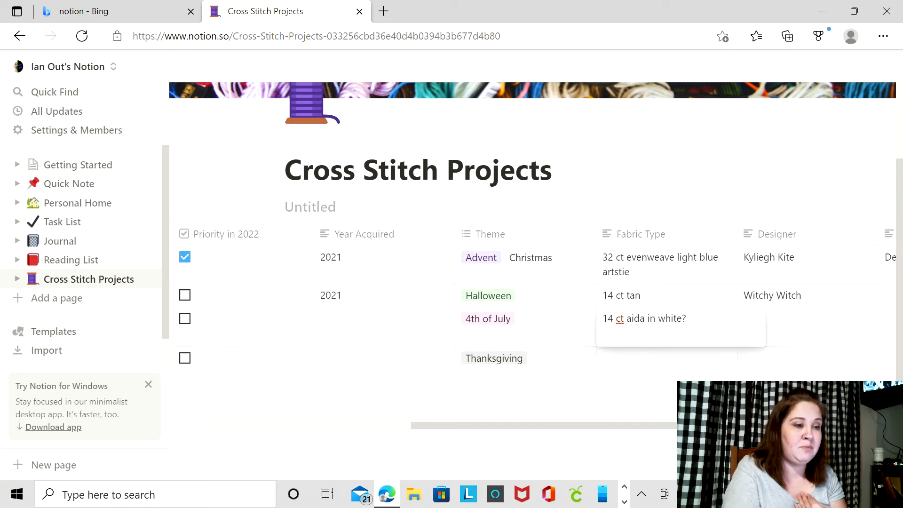
- Enter 28 ct linen lambswool? as the fabric type of the Nov Turkey project with the Thanksgiving theme
click(615, 365)
click(614, 365)
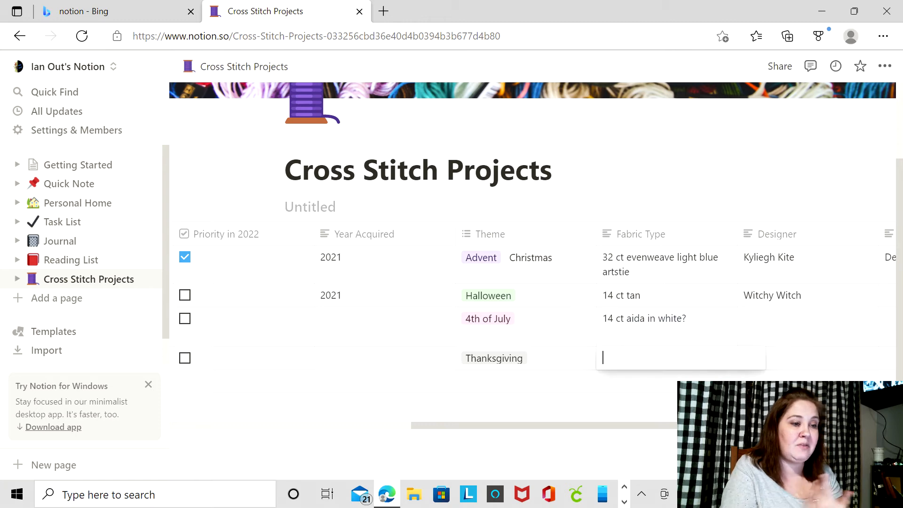
text(28)
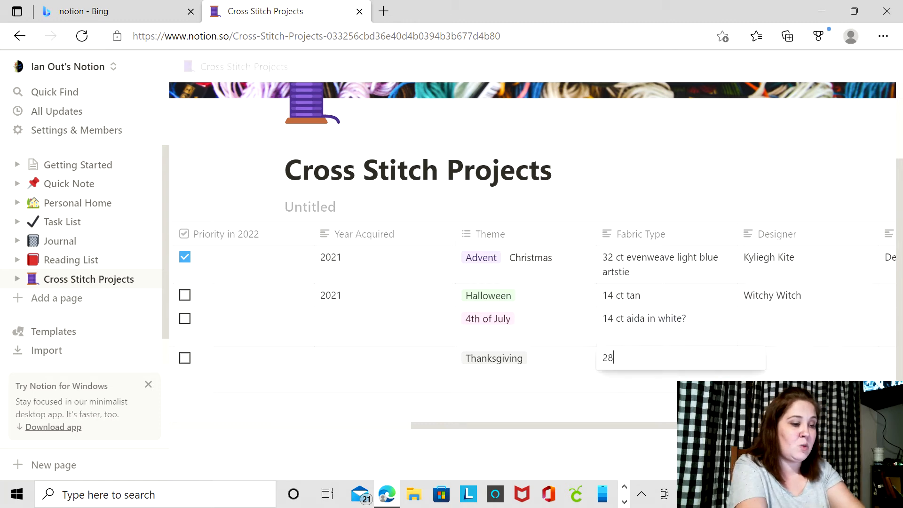
text( ct linen )
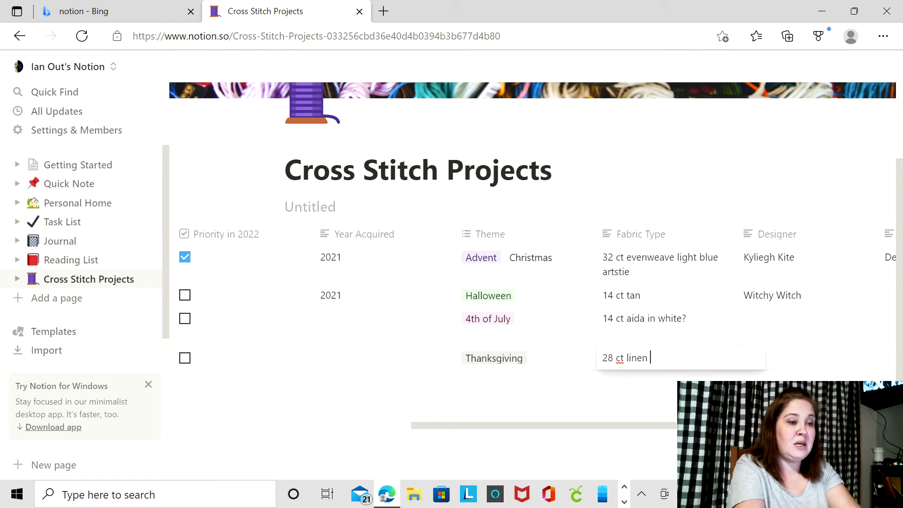
text(lambswool?)
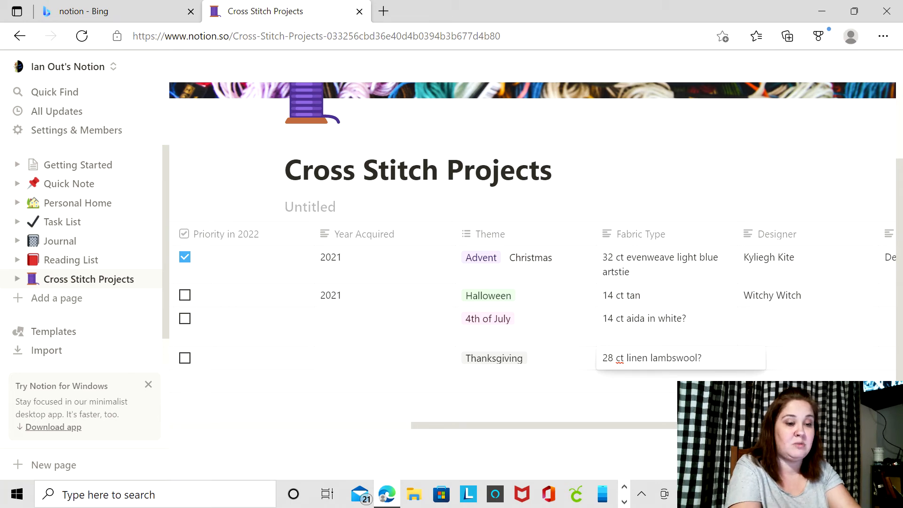
key(Escape)
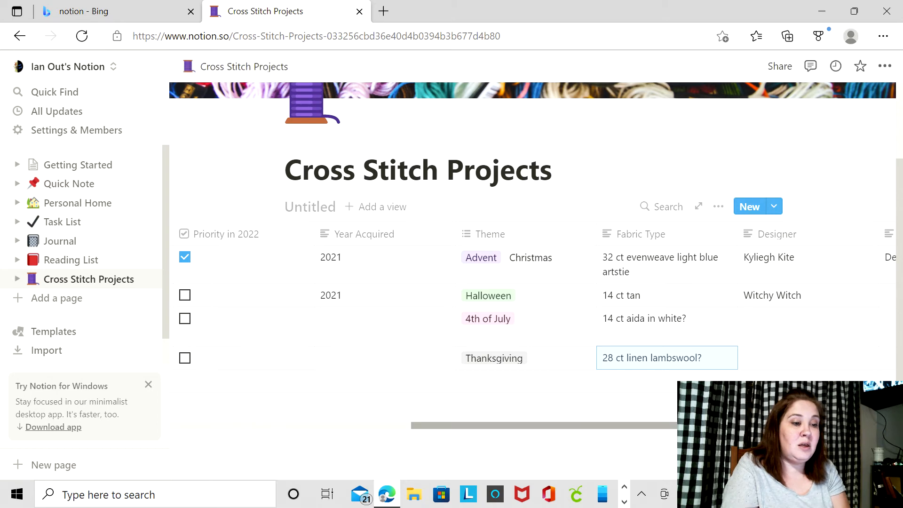
- Enter 53x53 as the fabric size needed for the July July project in the 14 ct aida row
drag(541, 425, 686, 424)
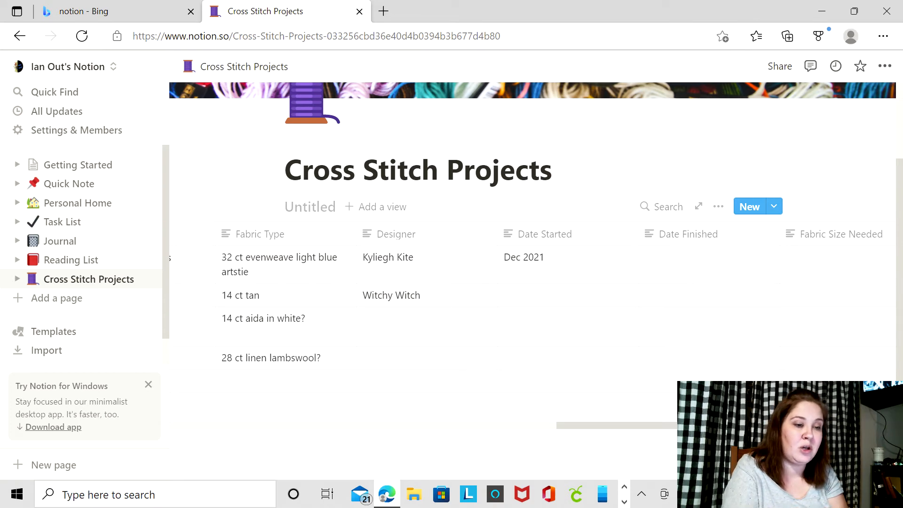
drag(794, 425, 807, 425)
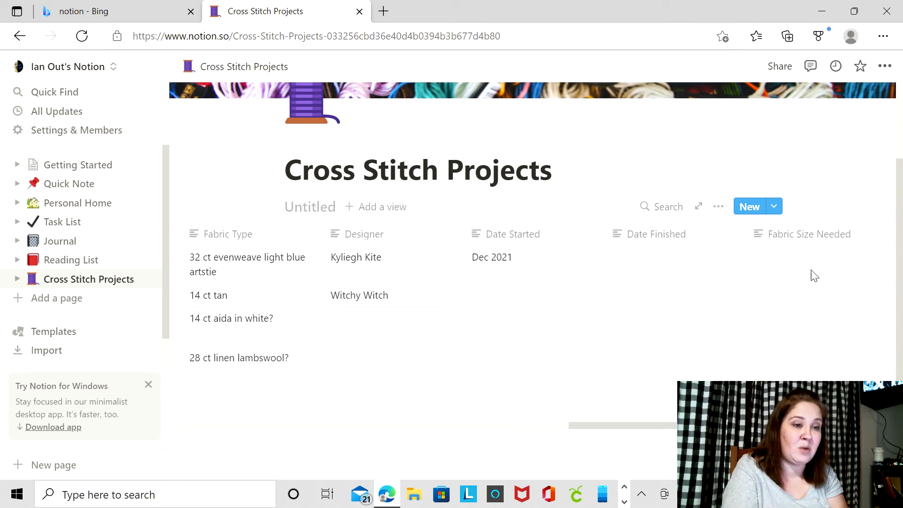
click(784, 323)
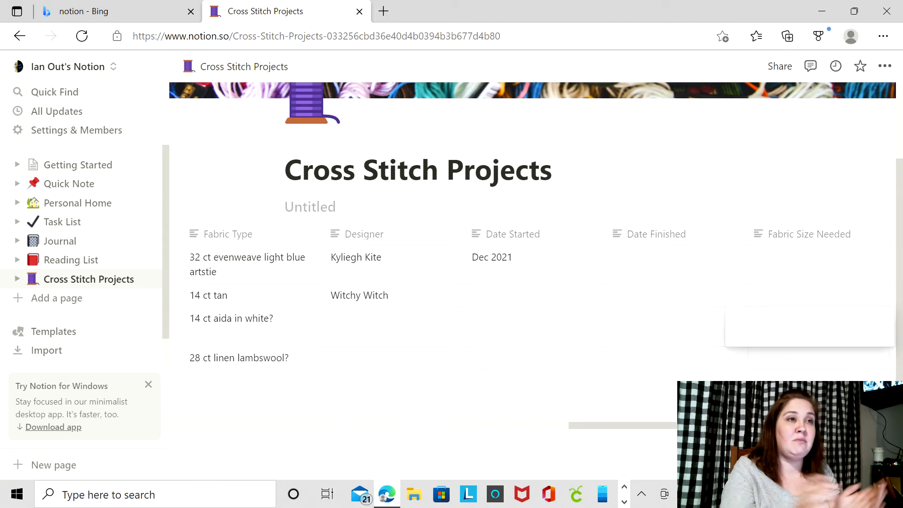
text(5)
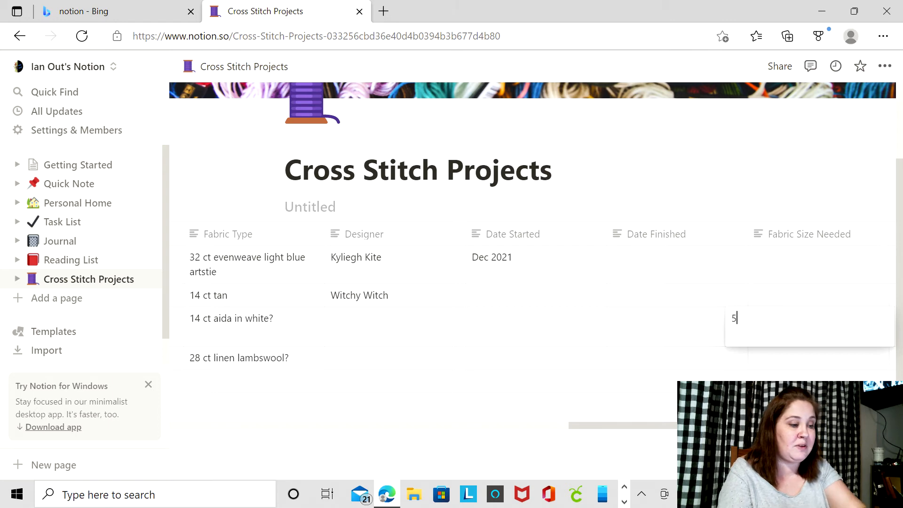
text(3x53)
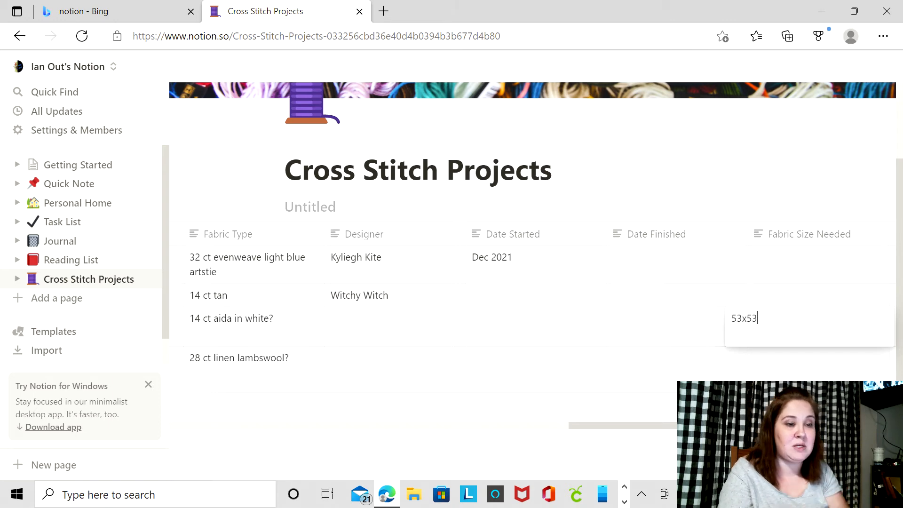
key(Return)
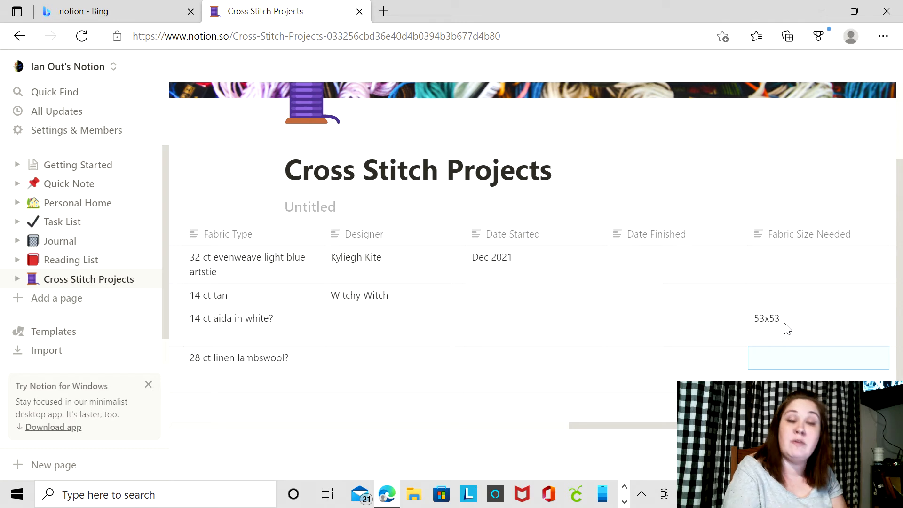
- Enter 104x205 as the fabric size needed for the Nov Turkey project in the 28 ct linen row
text(10)
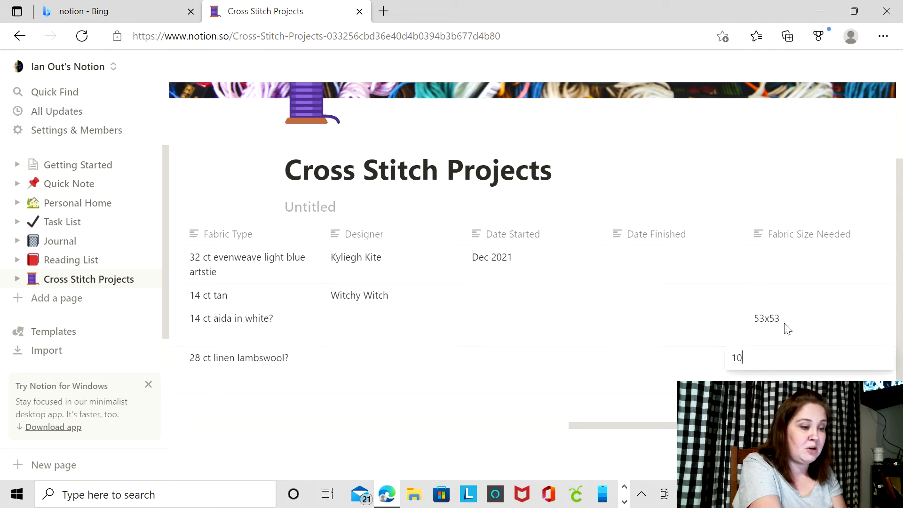
text(4x205)
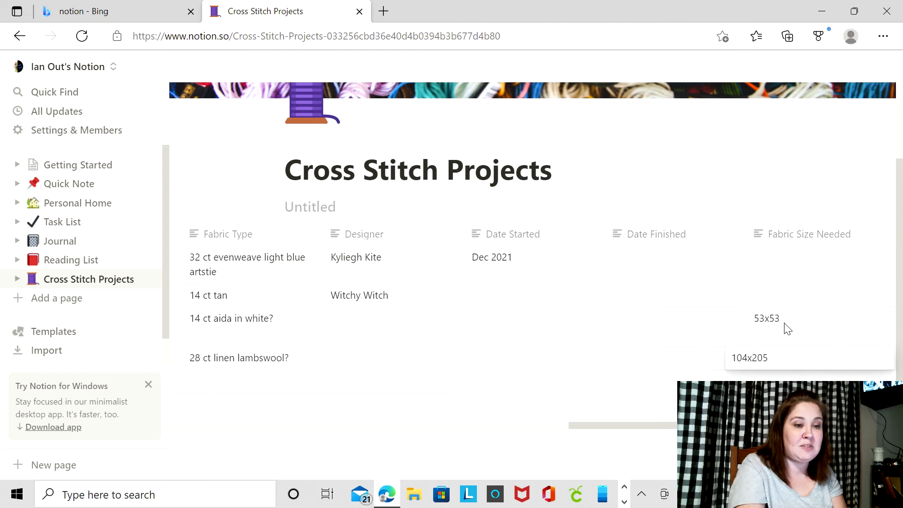
key(Return)
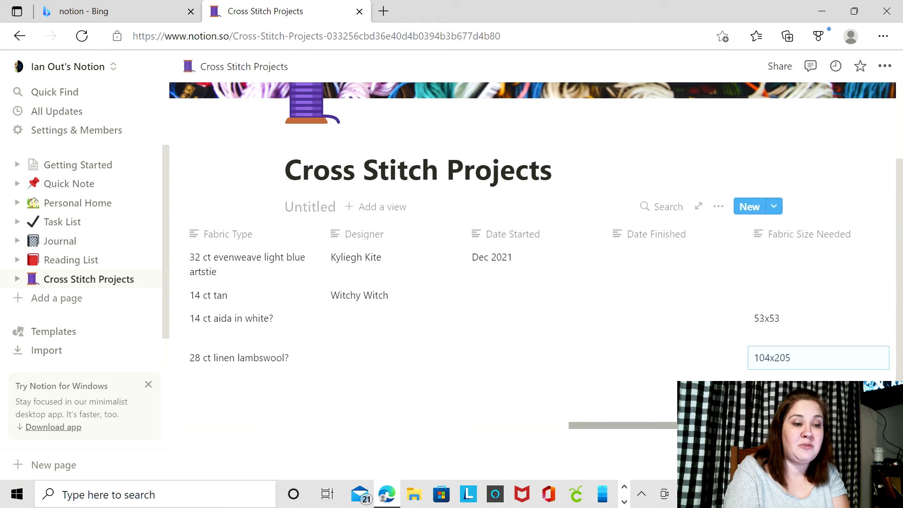
- Filter the table to the projects whose Status contains needs fabric
scroll(752, 329, left, 5)
scroll(532, 329, left, 8)
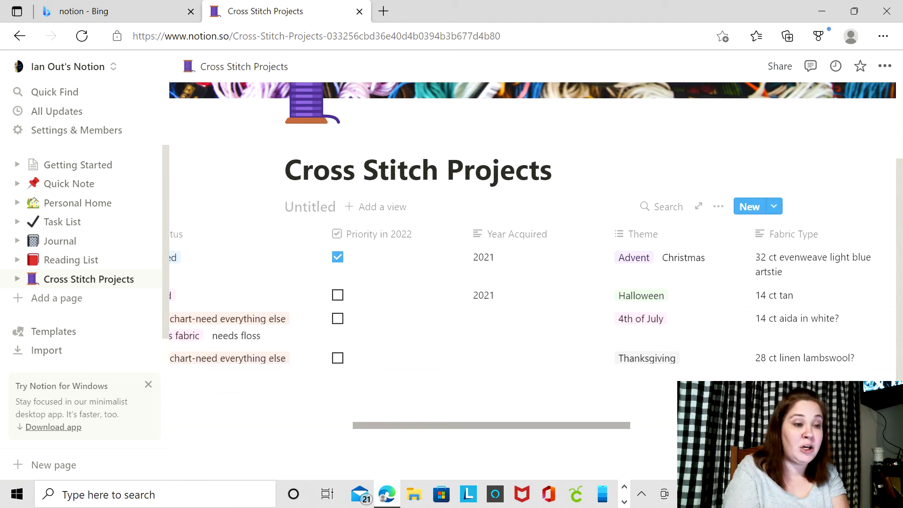
scroll(532, 305, left, 2)
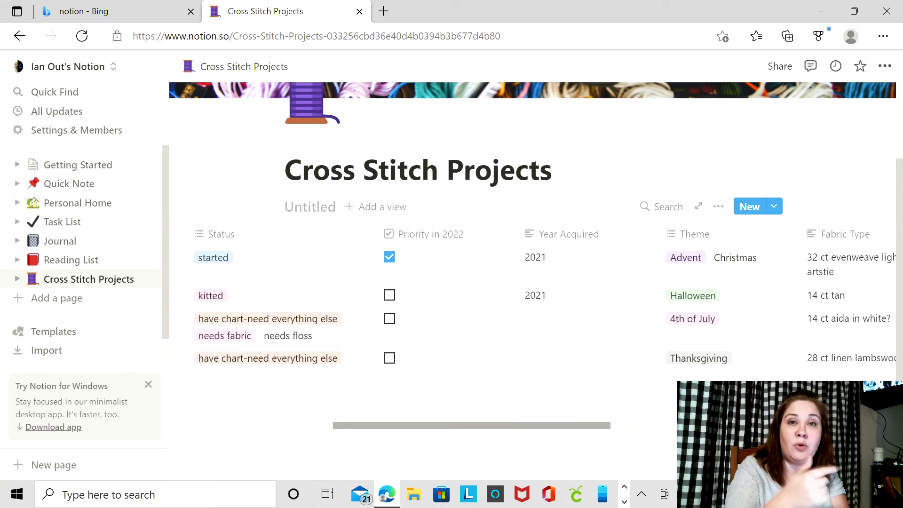
scroll(517, 305, right, 8)
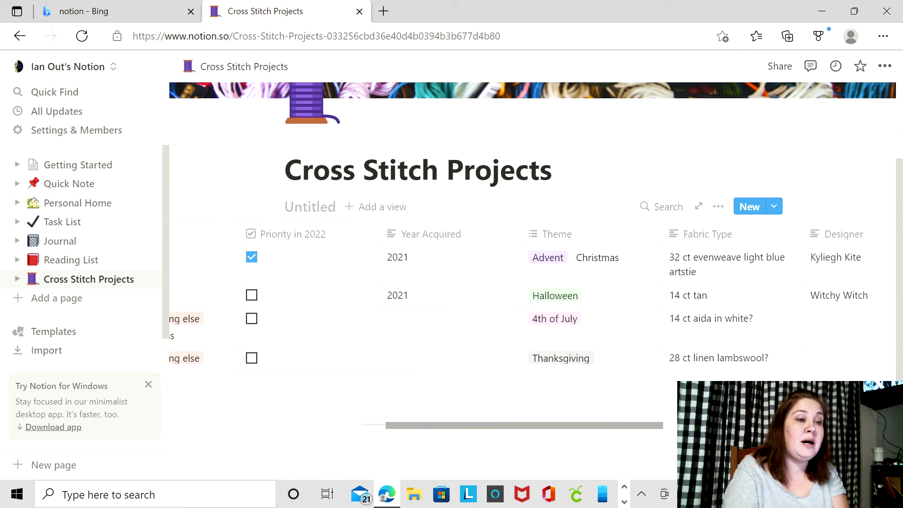
scroll(531, 306, left, 12)
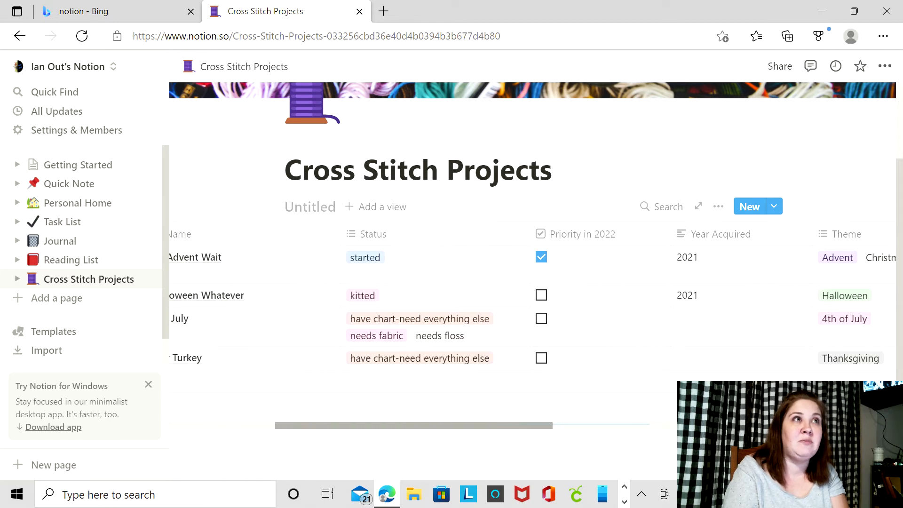
scroll(531, 305, left, 1)
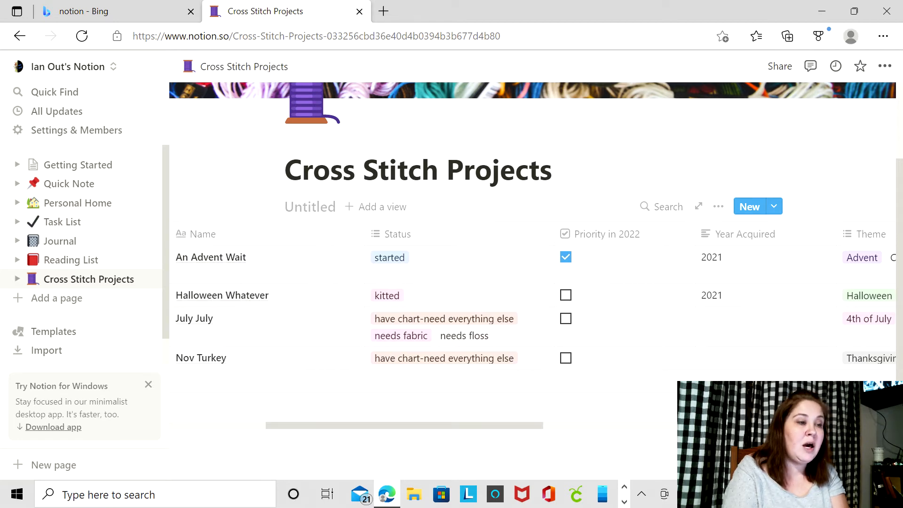
click(494, 235)
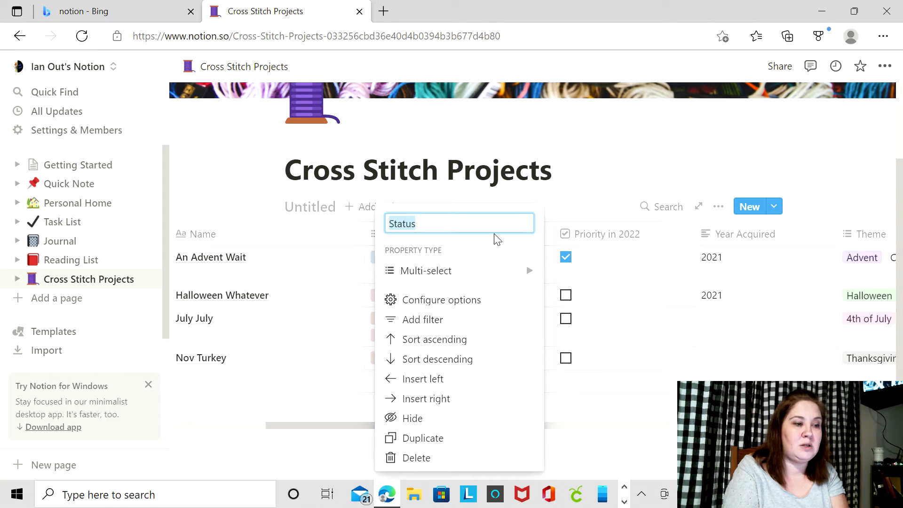
click(434, 319)
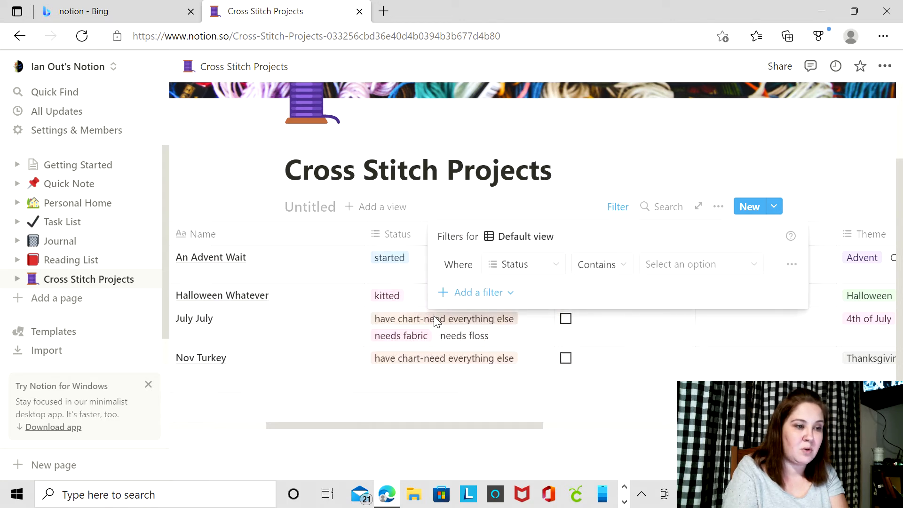
click(665, 265)
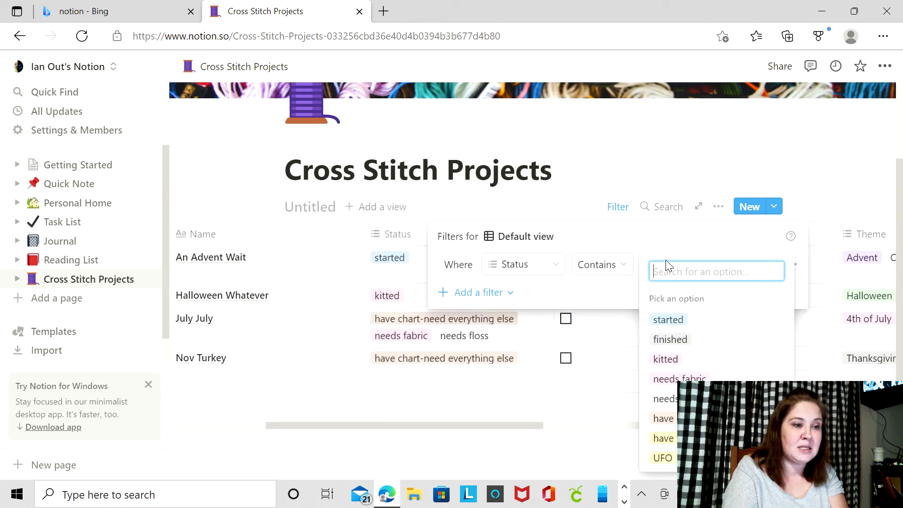
click(667, 379)
click(668, 381)
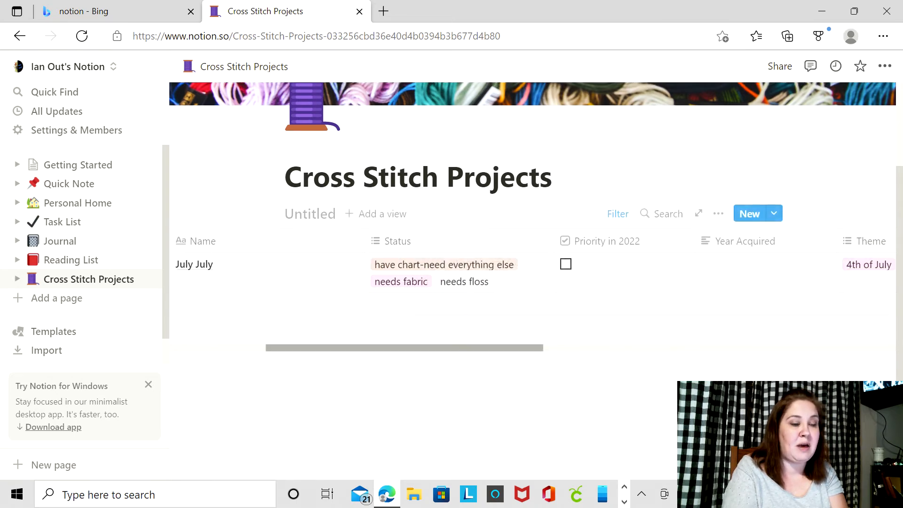
- Review the filtered project's theme, fabric type, designer, dates and fabric size needed across the table
scroll(531, 291, right, 8)
scroll(532, 264, right, 2)
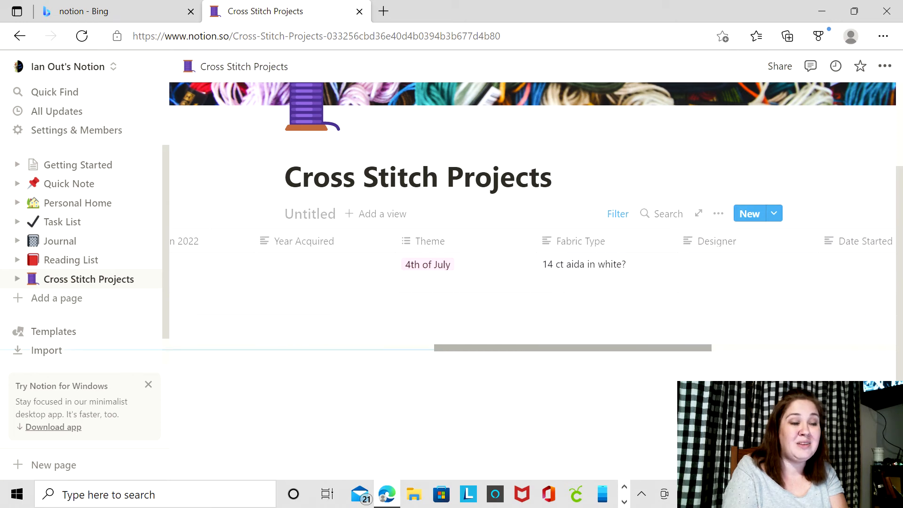
scroll(531, 263, right, 2)
scroll(710, 320, right, 4)
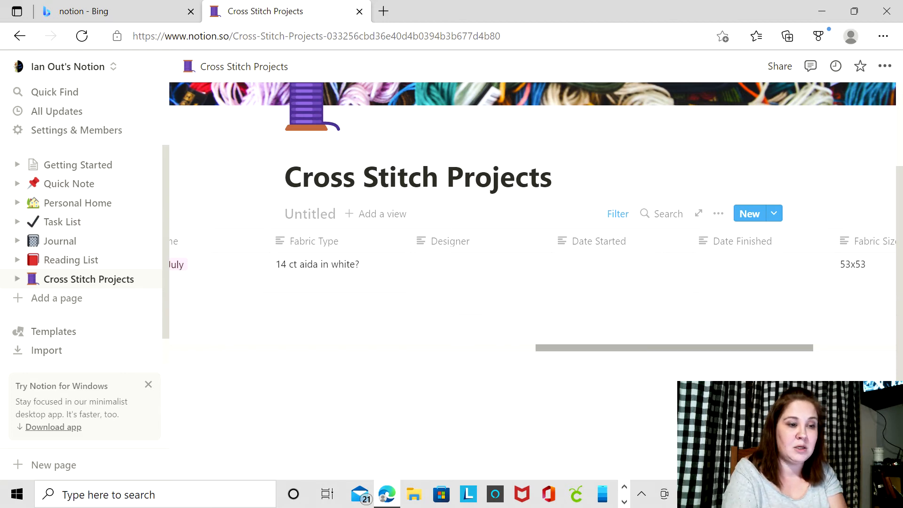
scroll(533, 294, left, 10)
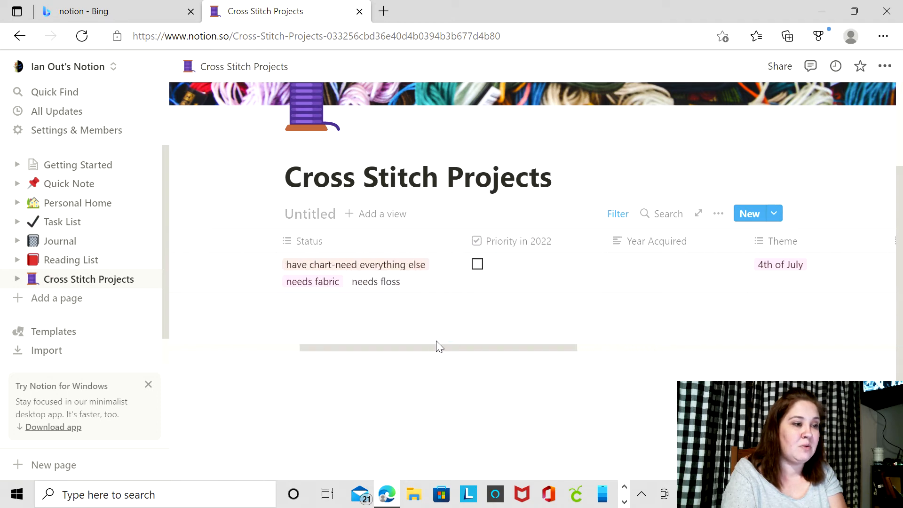
scroll(414, 347, left, 3)
scroll(415, 347, left, 1)
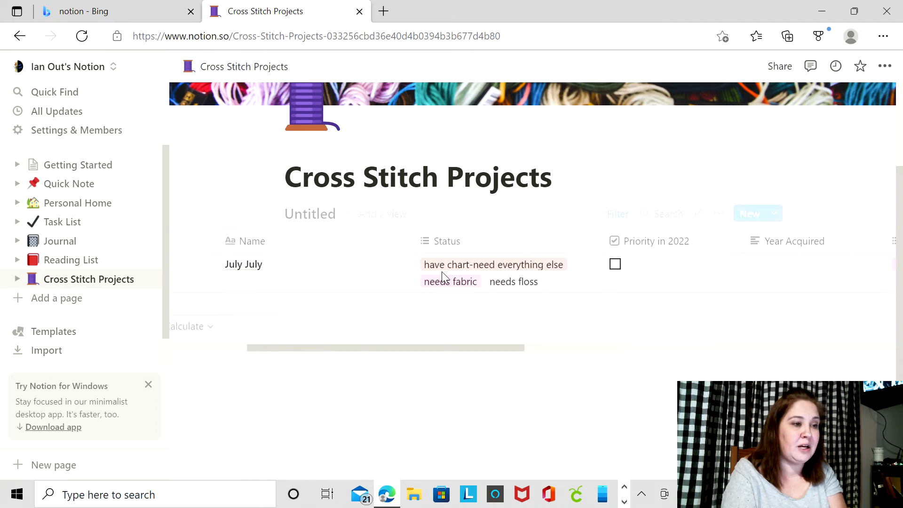
- Add a second Status filter with no option chosen and remove the needs fabric filter
click(499, 247)
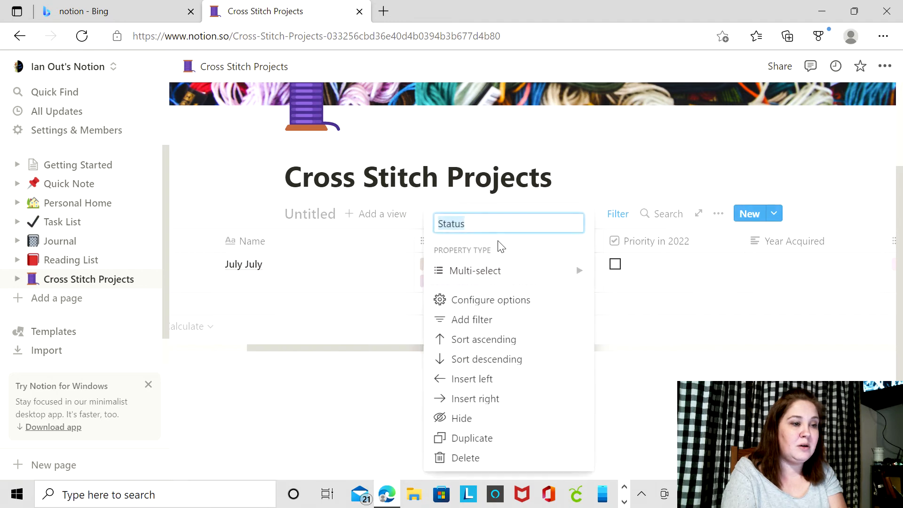
click(472, 319)
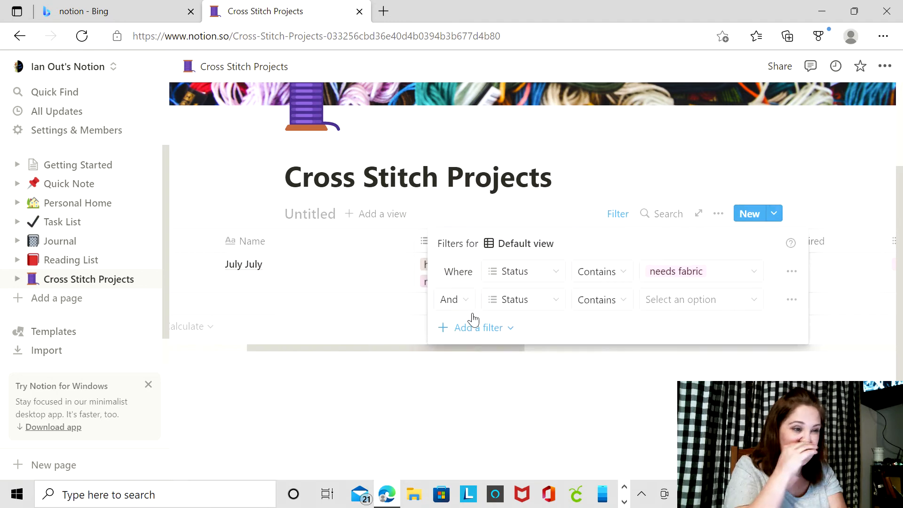
click(790, 273)
click(781, 300)
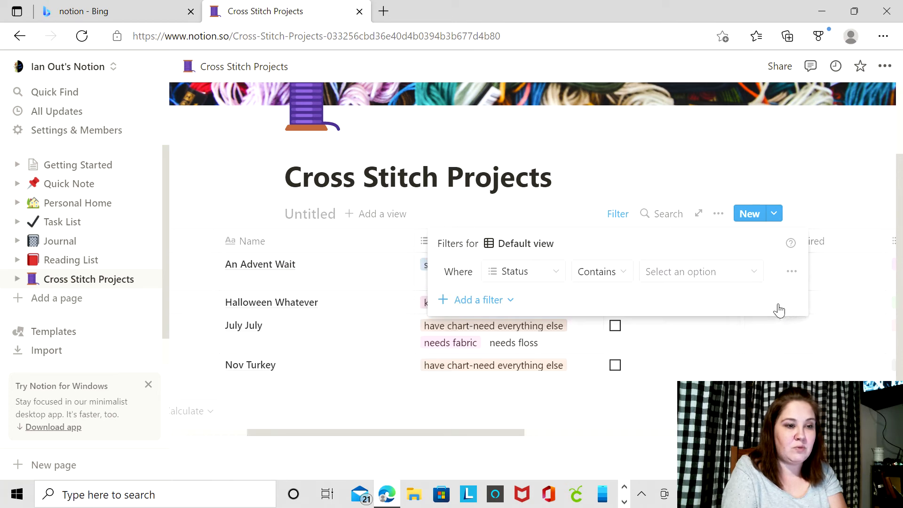
click(682, 195)
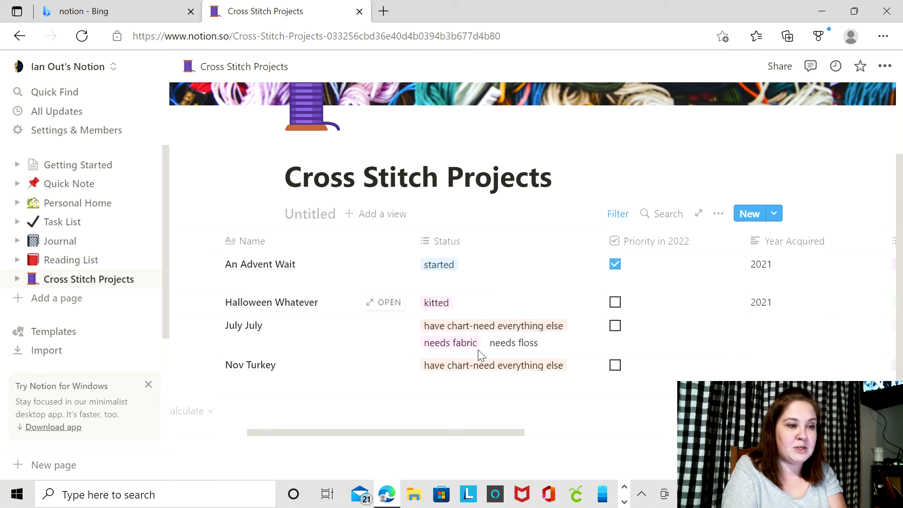
- Switch the remaining filter from Status to Priority in 2022 is checked
click(618, 215)
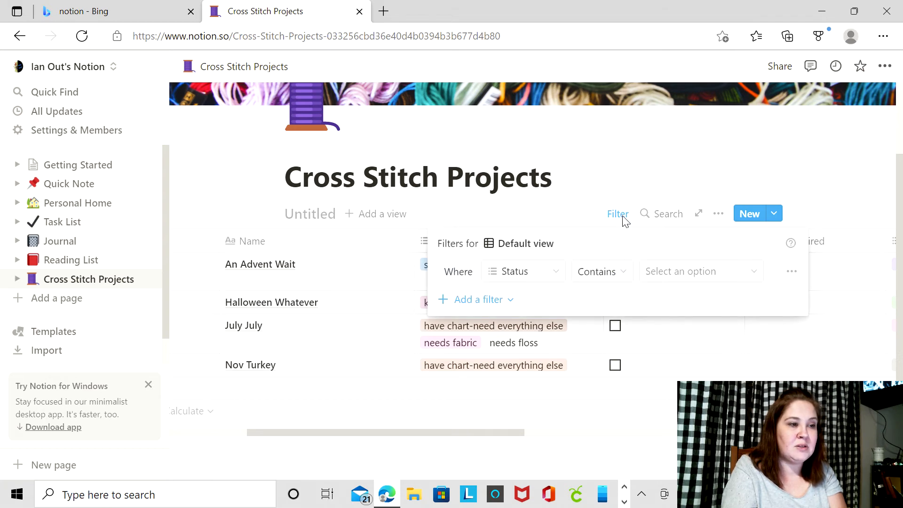
click(564, 273)
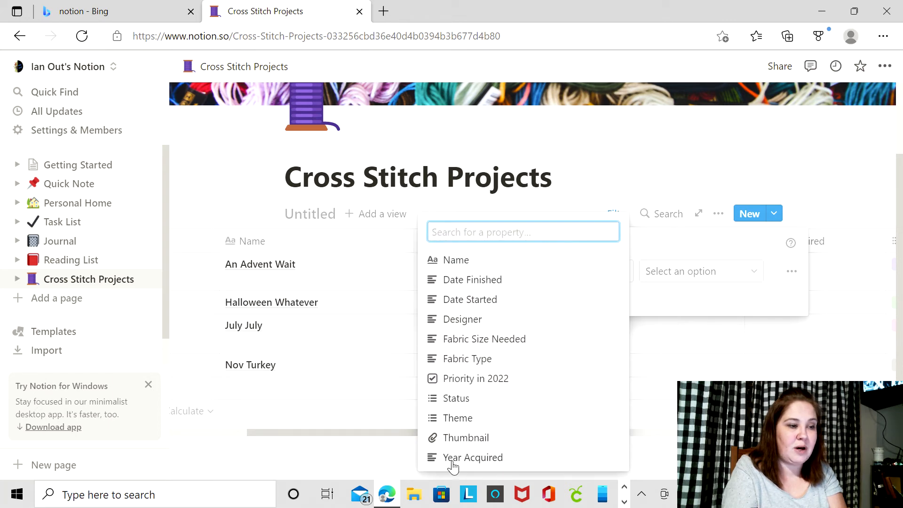
click(640, 180)
click(522, 271)
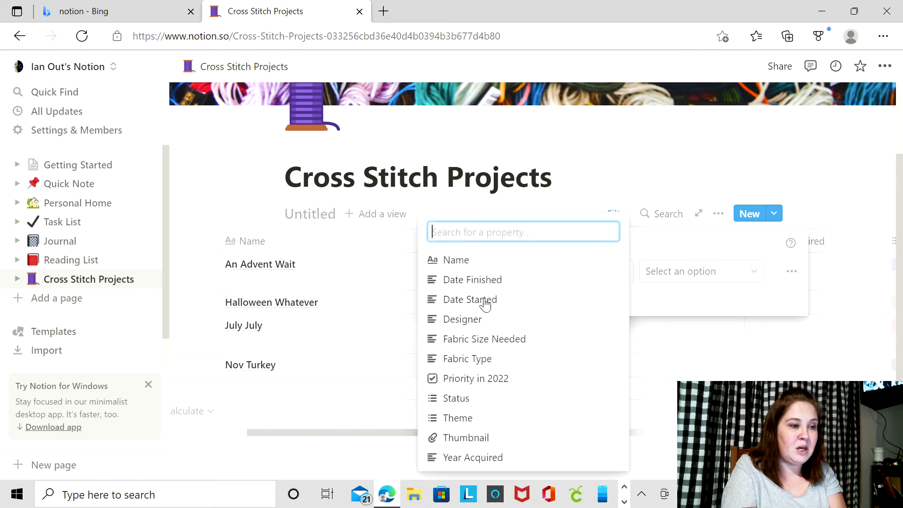
click(476, 379)
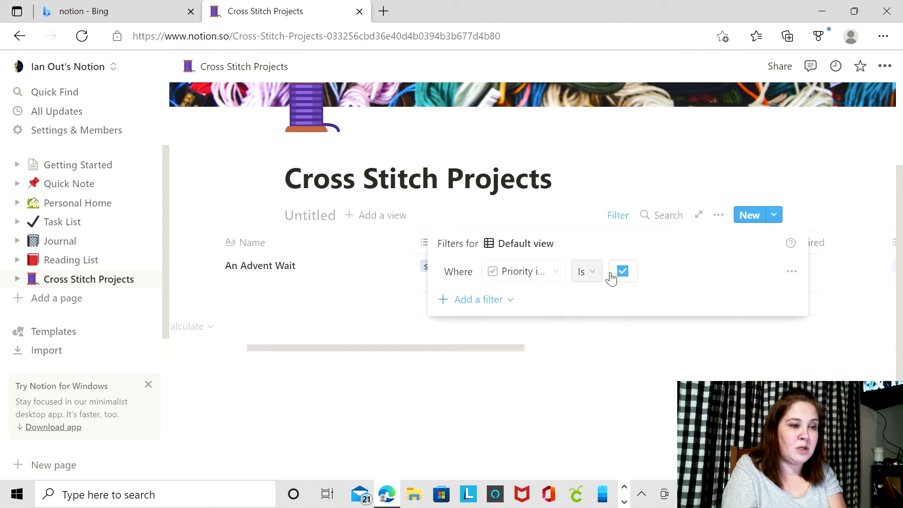
click(622, 177)
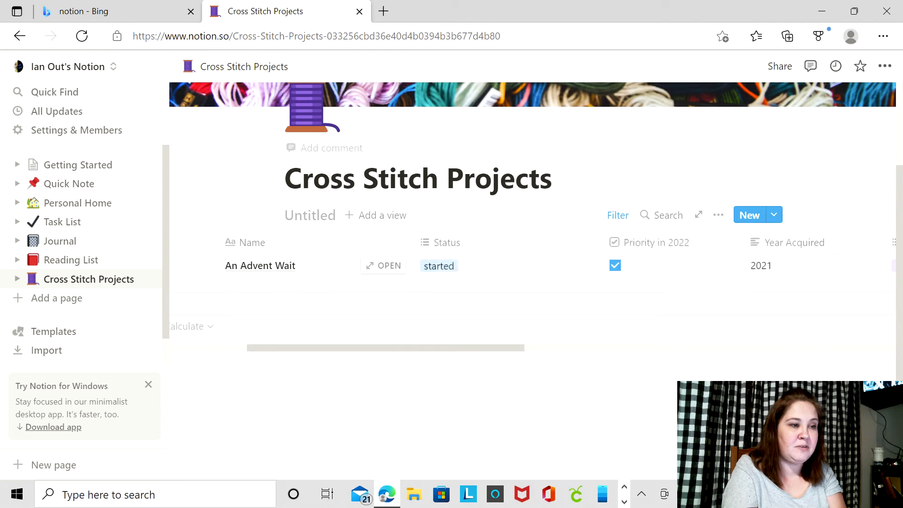
- Remove the Priority in 2022 filter from the table
click(618, 219)
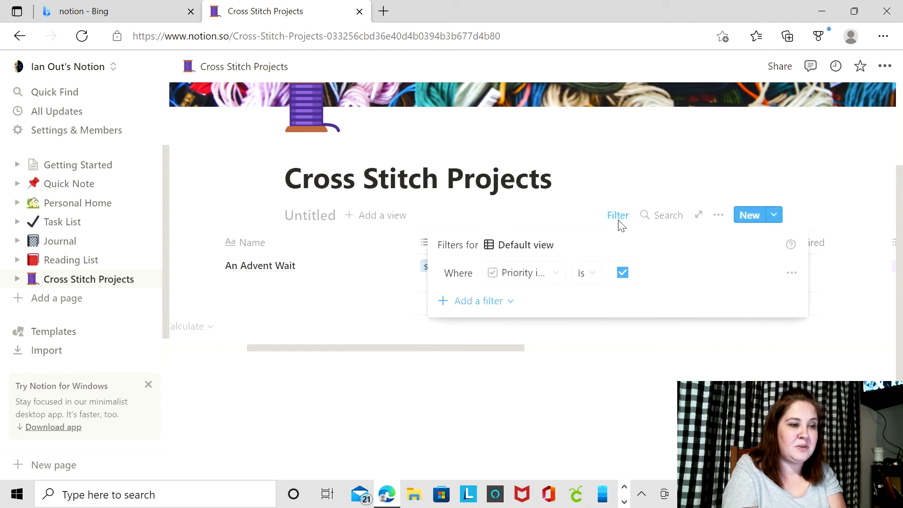
click(790, 276)
click(790, 305)
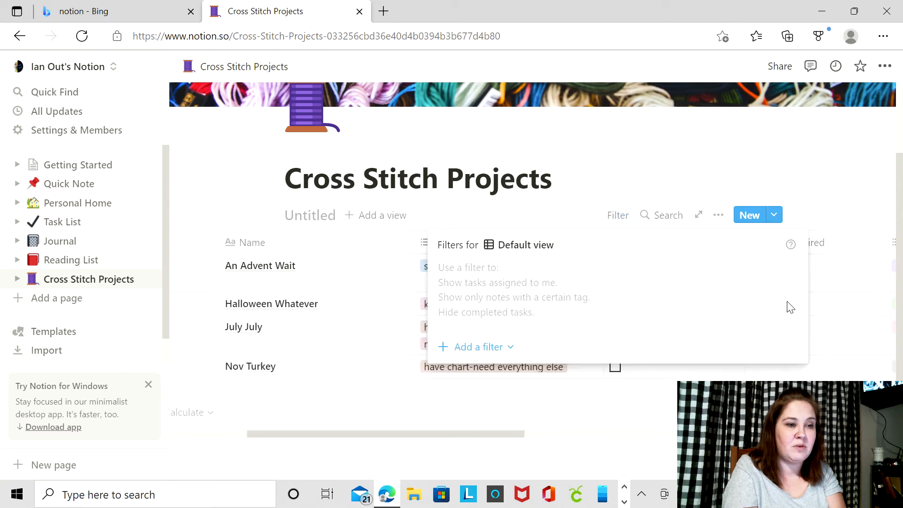
click(724, 200)
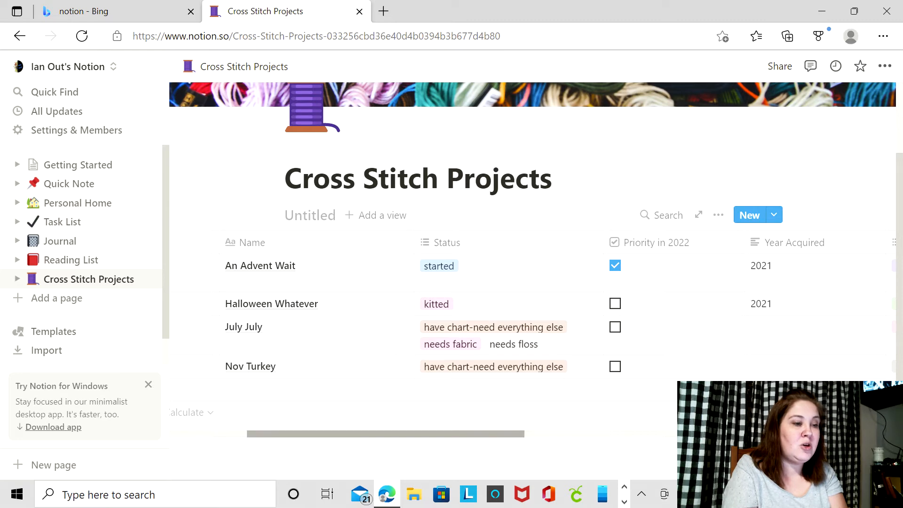
- Move the Fabric Size Needed column between the Theme and Fabric Type columns
drag(386, 433, 757, 433)
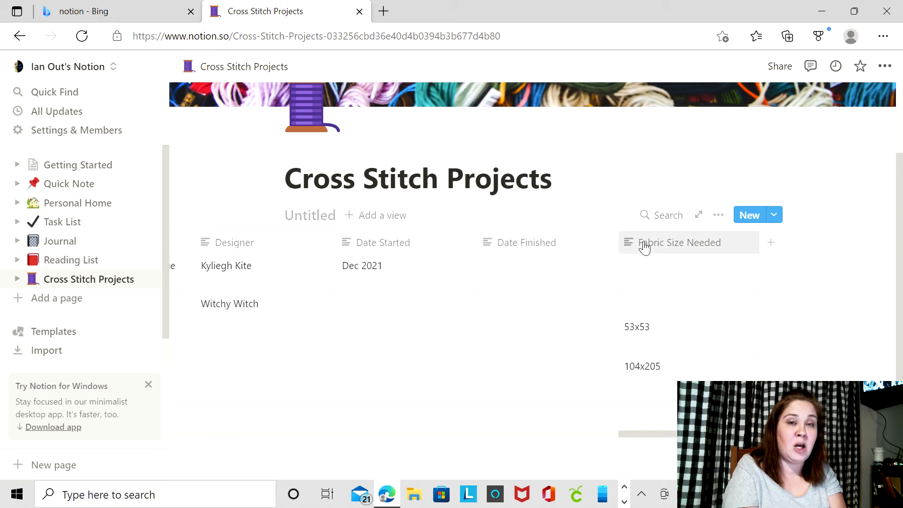
drag(644, 247, 481, 248)
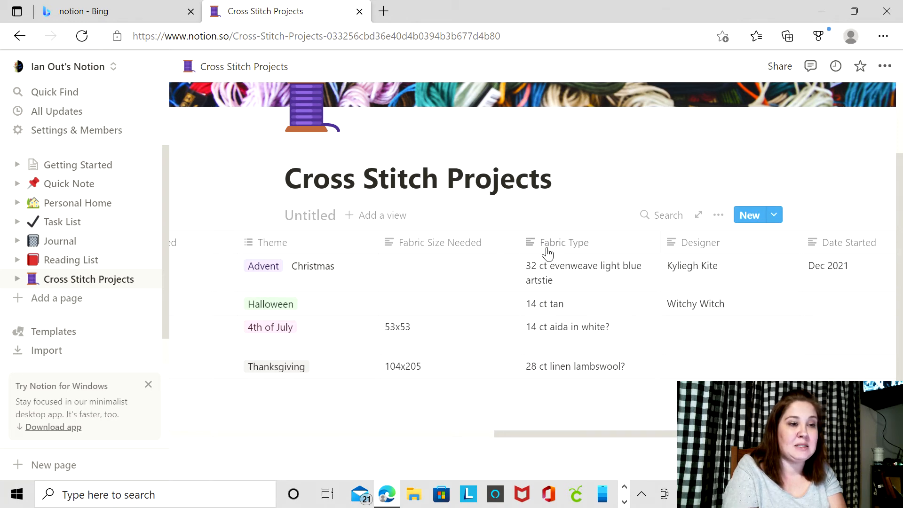
- Narrow the Designer, Fabric Size Needed, Theme and Date Started columns
click(801, 242)
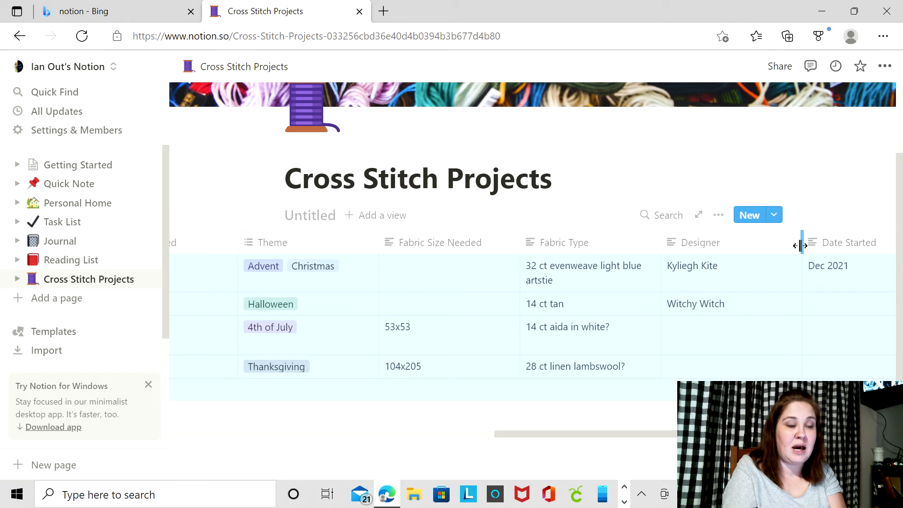
drag(800, 245, 739, 233)
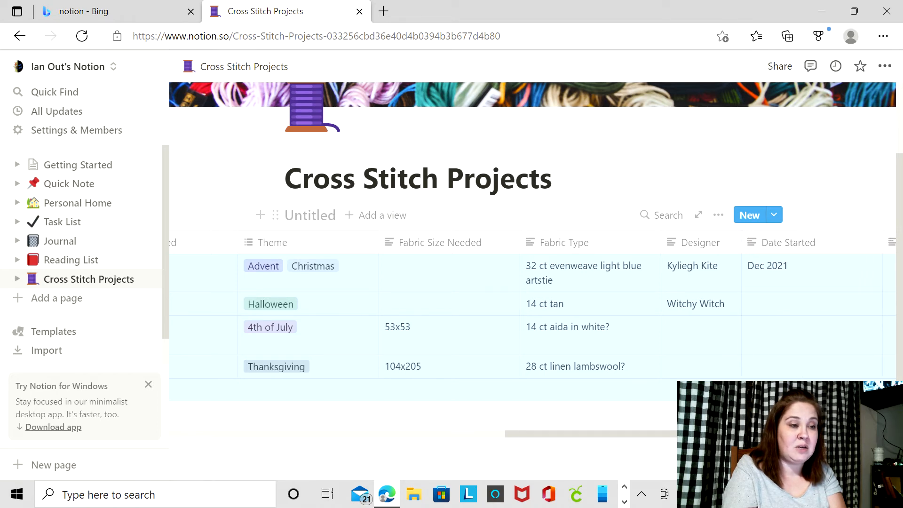
drag(519, 243, 485, 240)
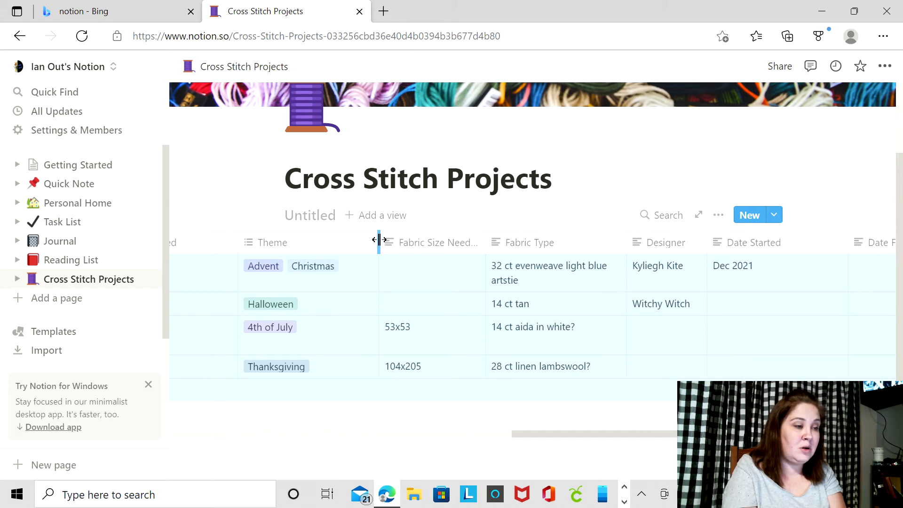
drag(378, 240, 343, 237)
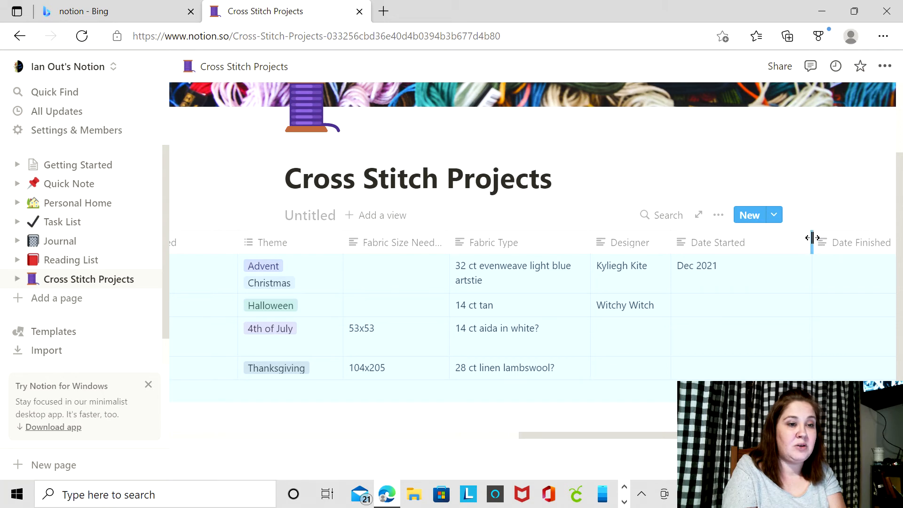
drag(812, 237, 757, 234)
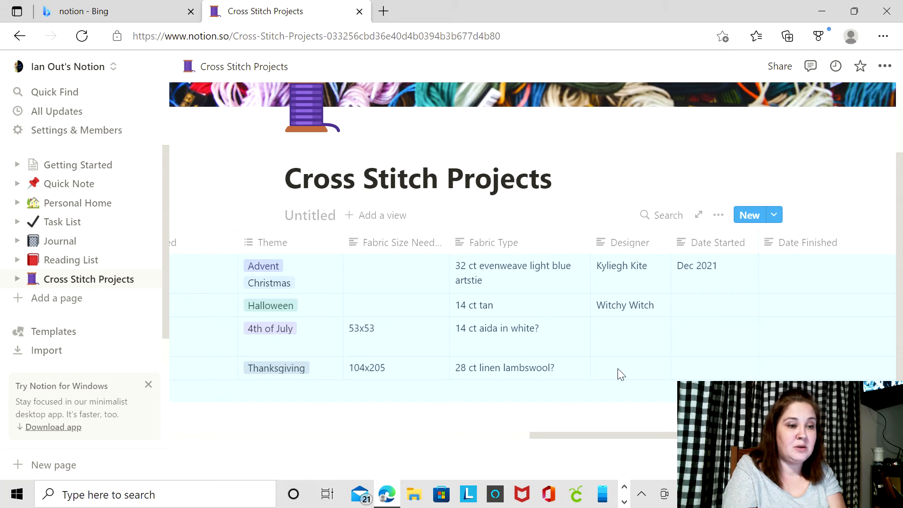
- Add a text column named Flosses Still Needed after the Date Finished column
scroll(470, 305, right, 3)
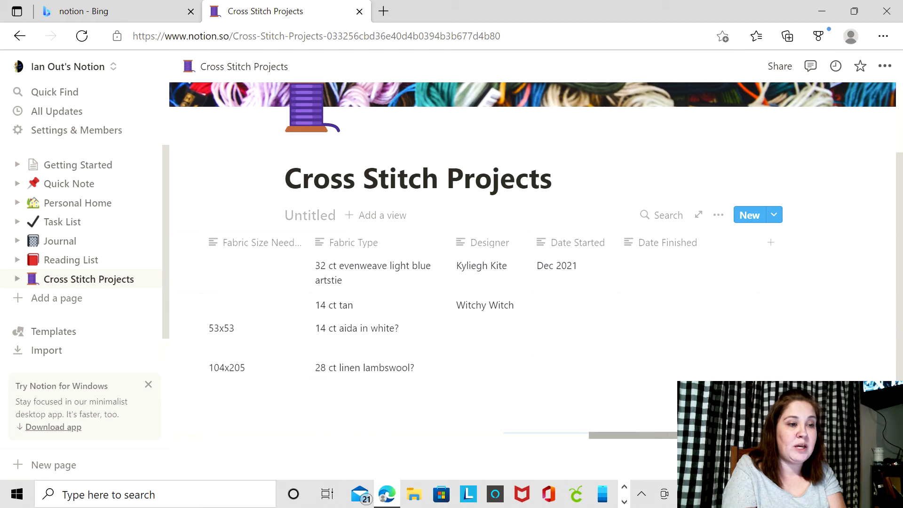
click(770, 242)
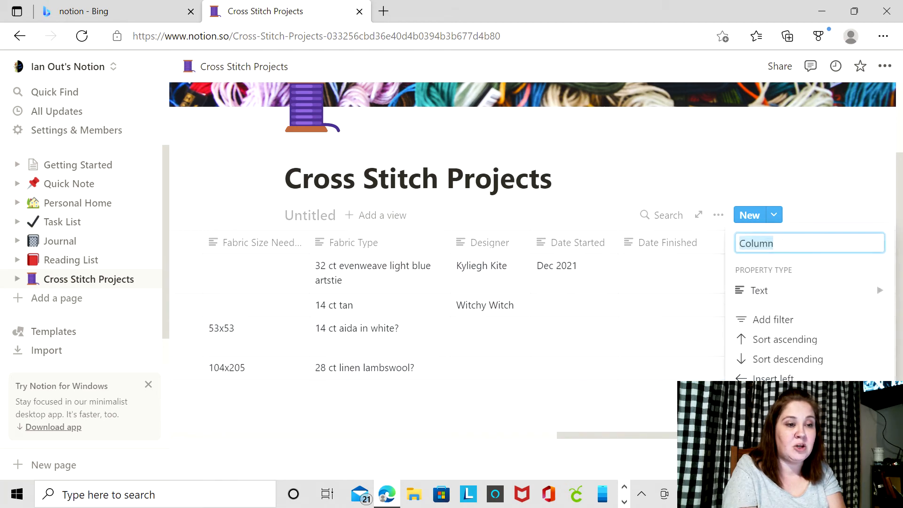
text(Fl)
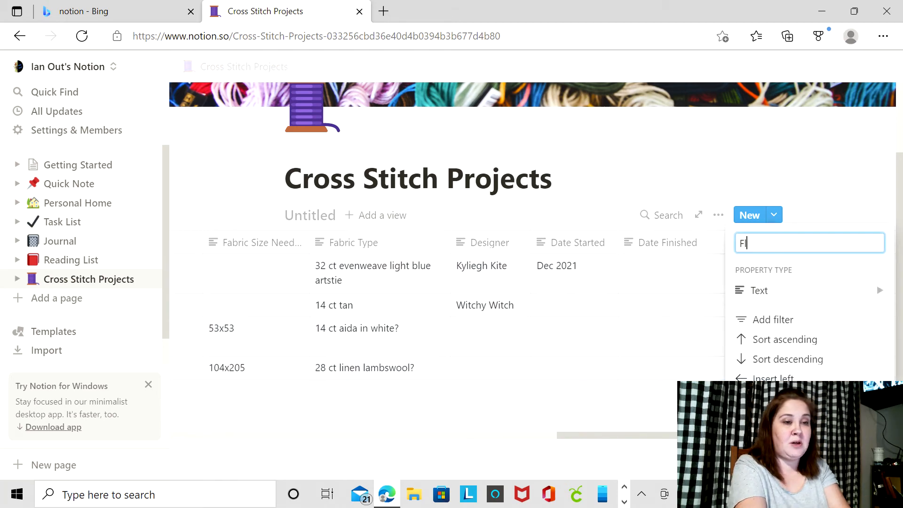
text(osses Still Needed)
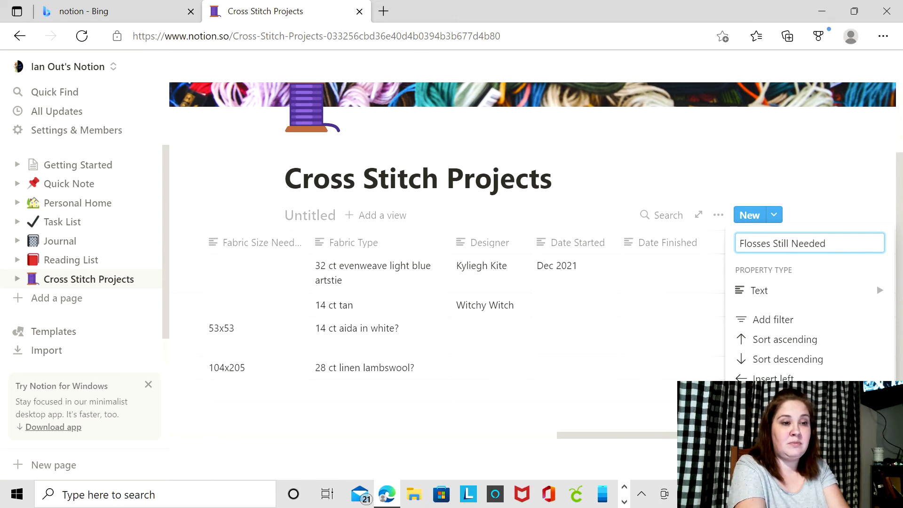
key(Return)
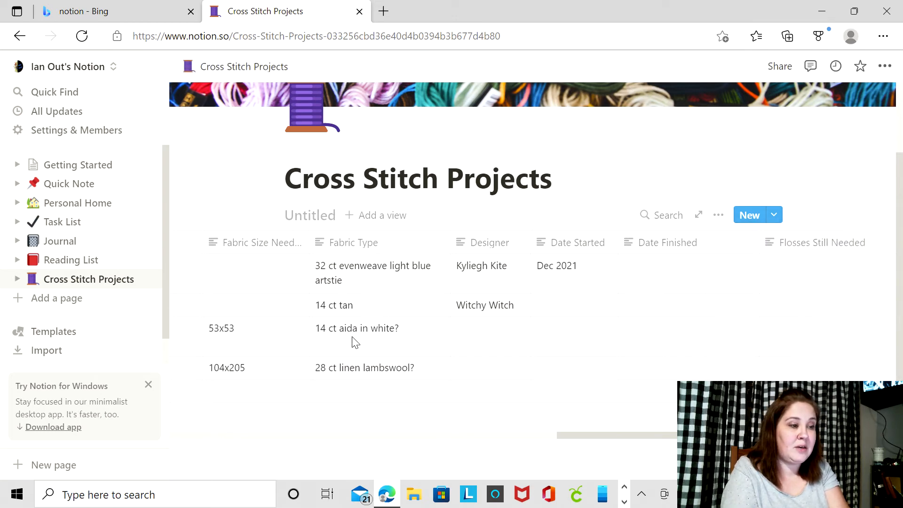
- Enter "314, 605," as the flosses still needed for the July July project
click(799, 349)
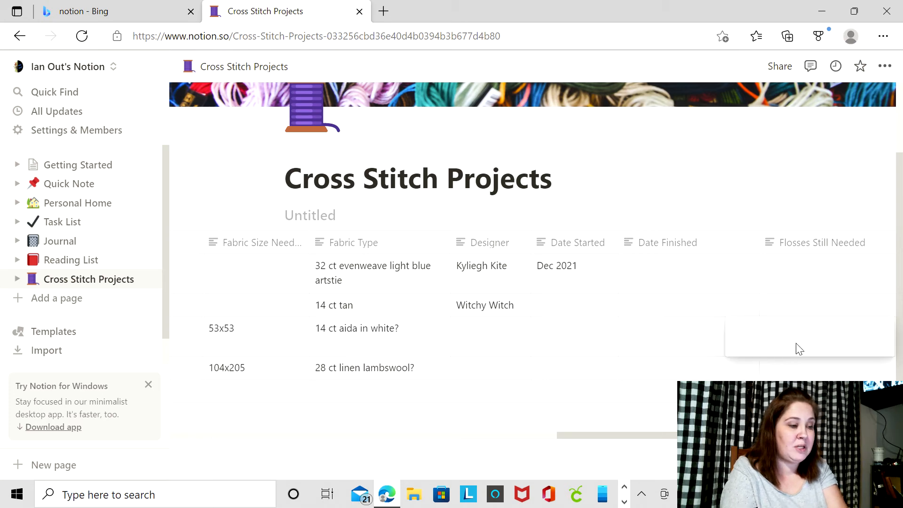
text(314)
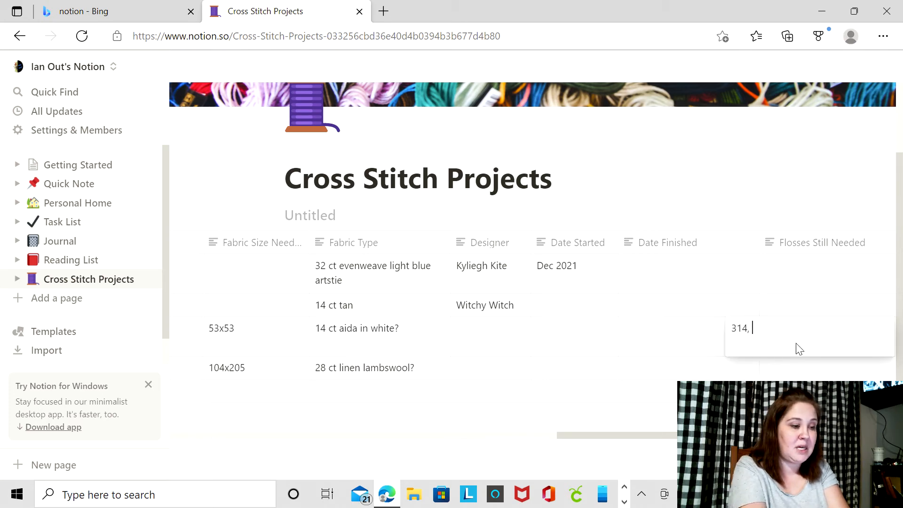
text(, 605)
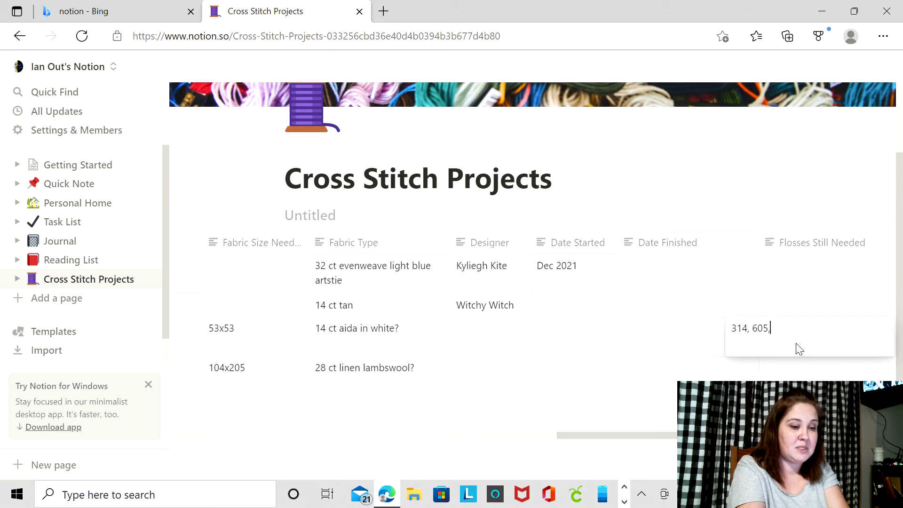
text(,)
key(Return)
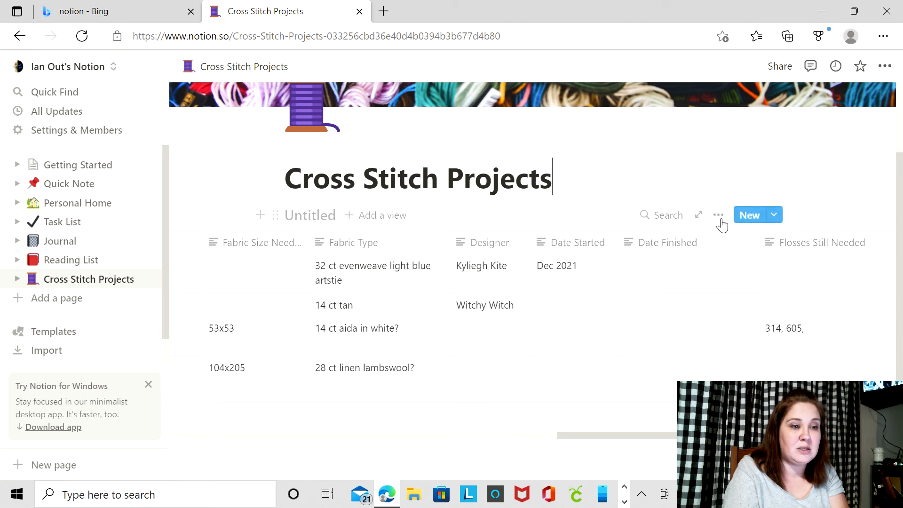
- Filter the table to projects where Flosses Still Needed is not empty
click(679, 216)
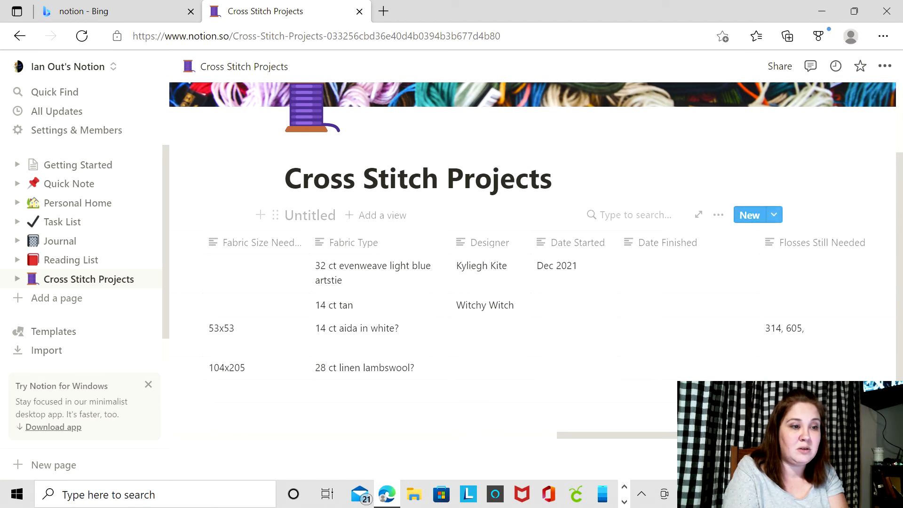
click(714, 216)
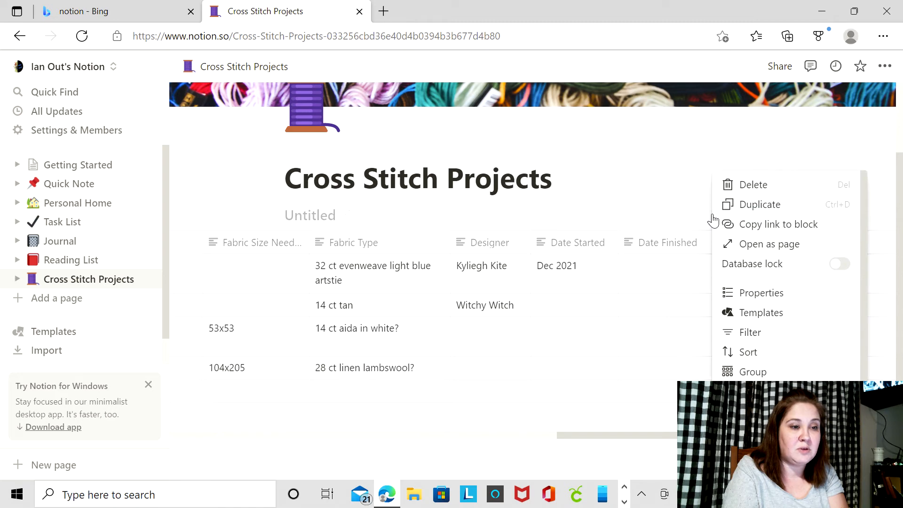
click(730, 335)
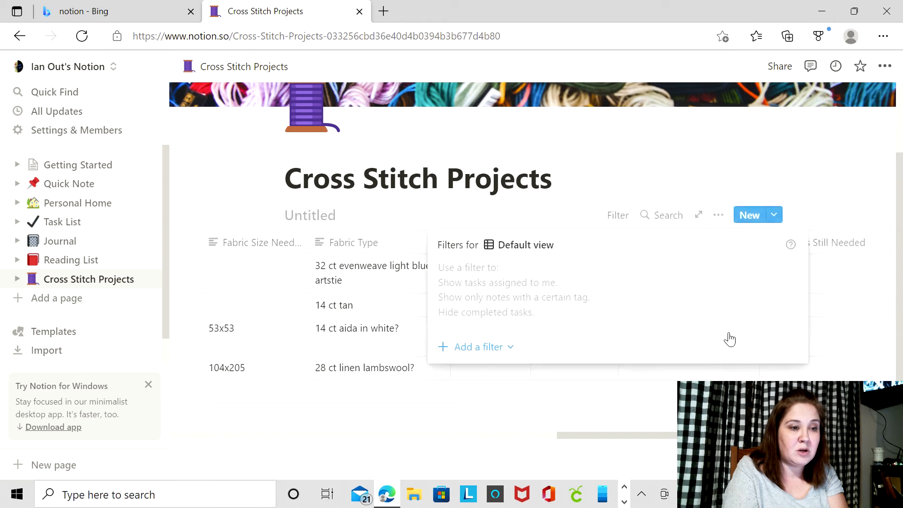
click(459, 348)
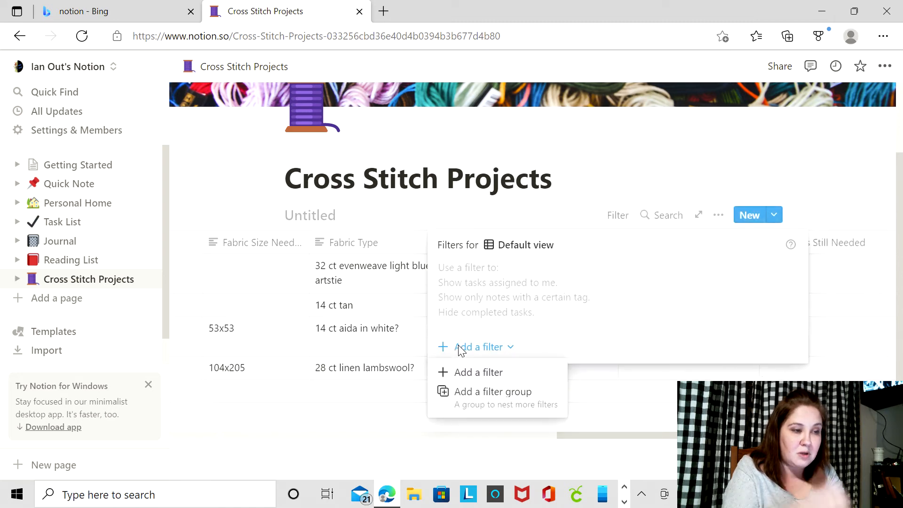
click(464, 373)
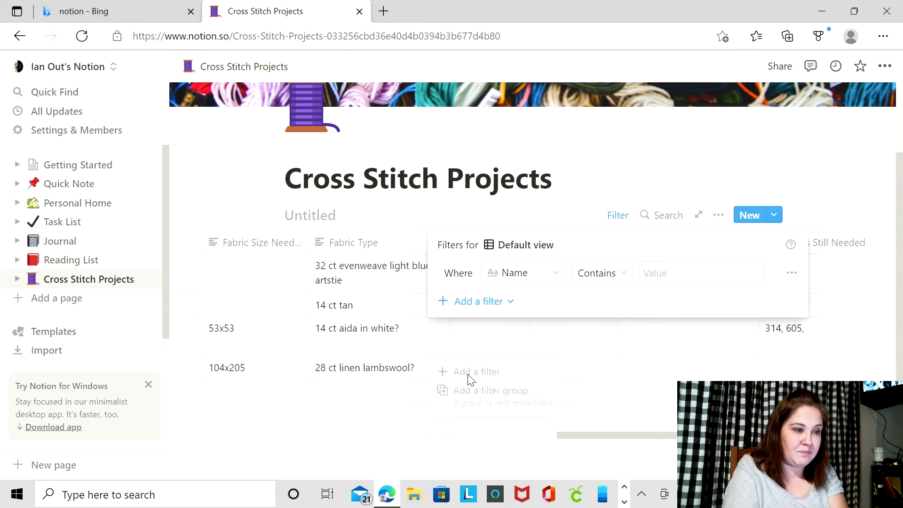
click(545, 275)
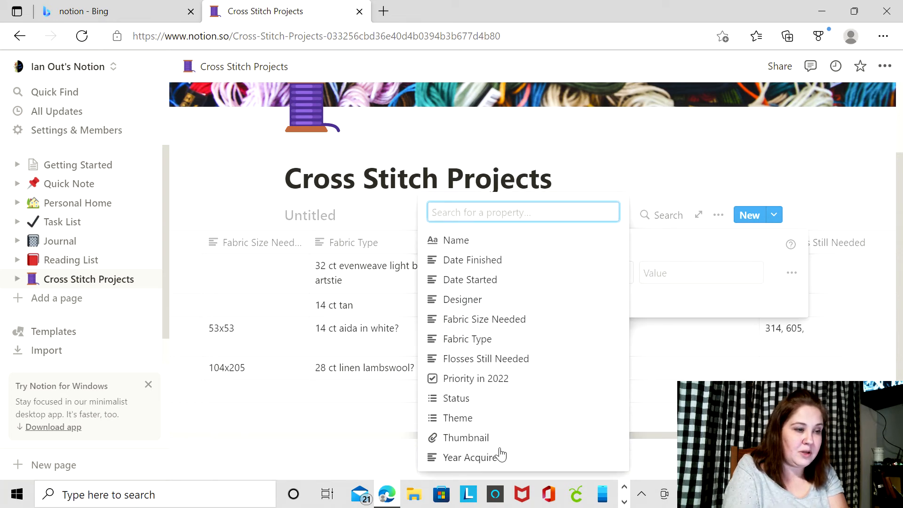
click(490, 360)
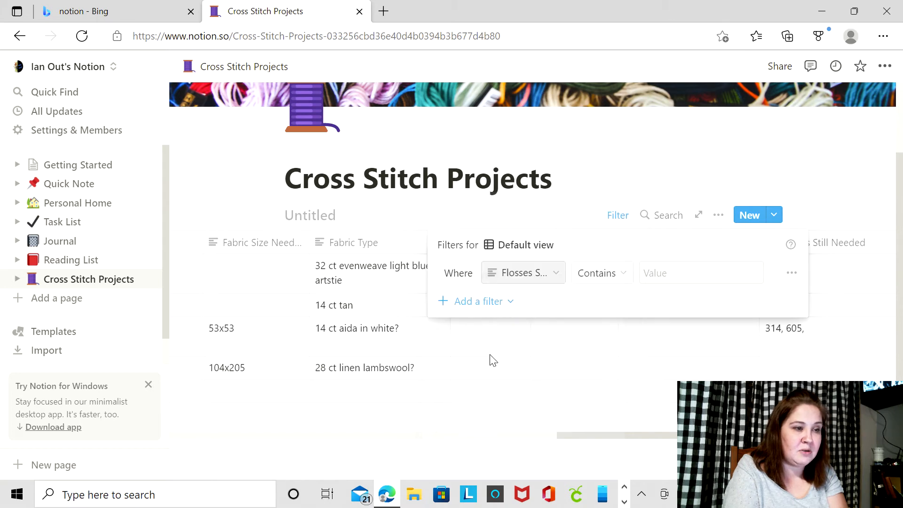
click(622, 275)
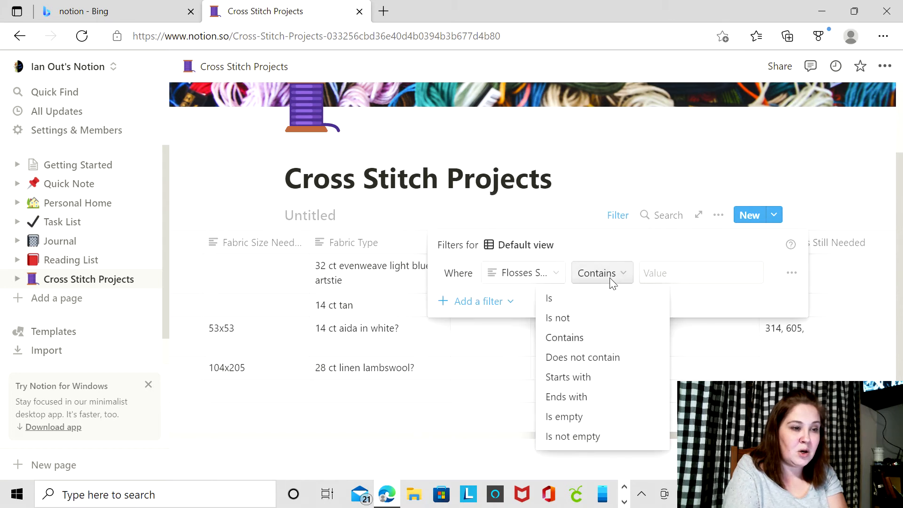
click(585, 437)
click(666, 421)
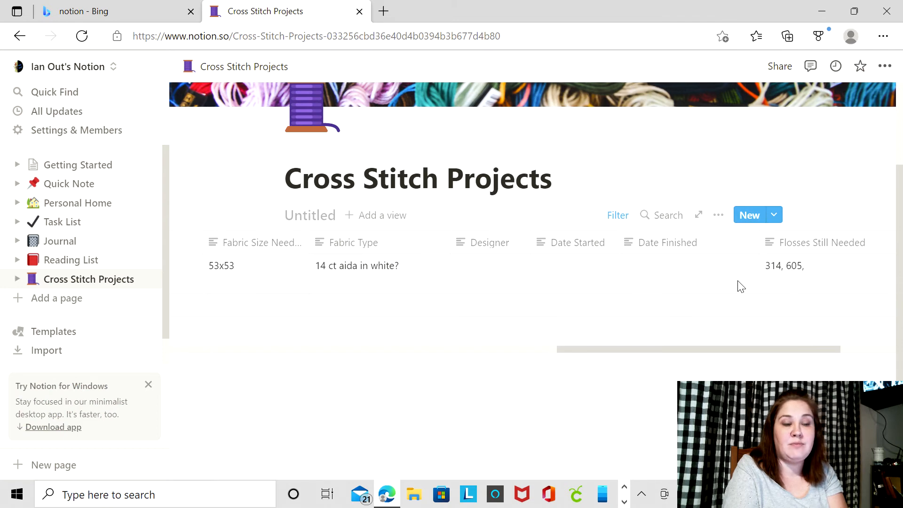
- Remove the Flosses Still Needed filter from the table
click(623, 217)
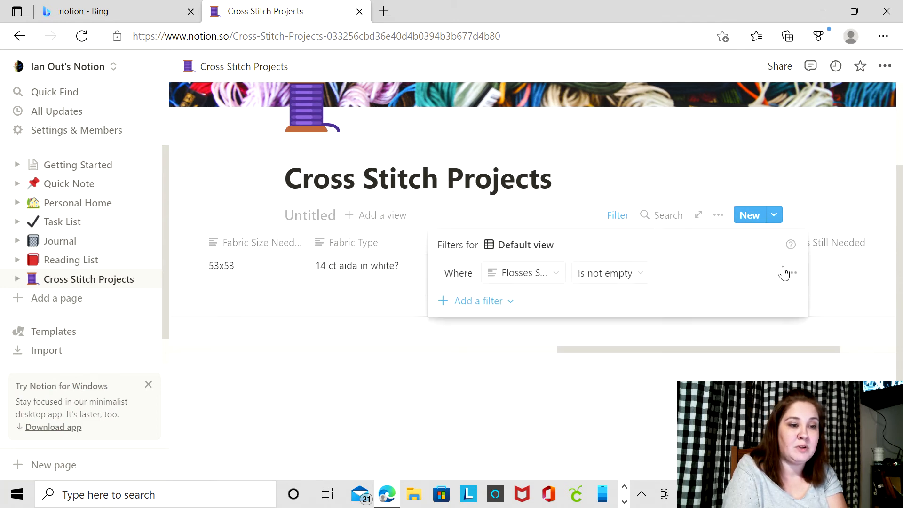
click(703, 168)
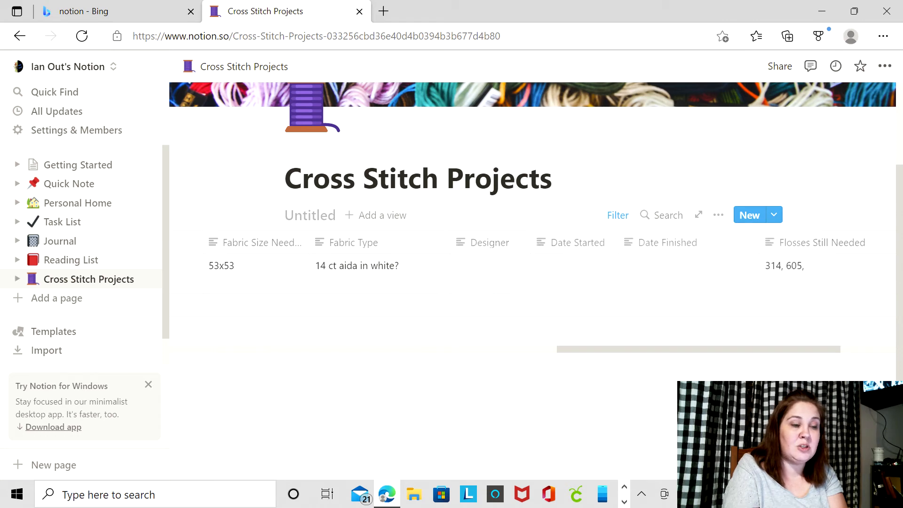
click(616, 214)
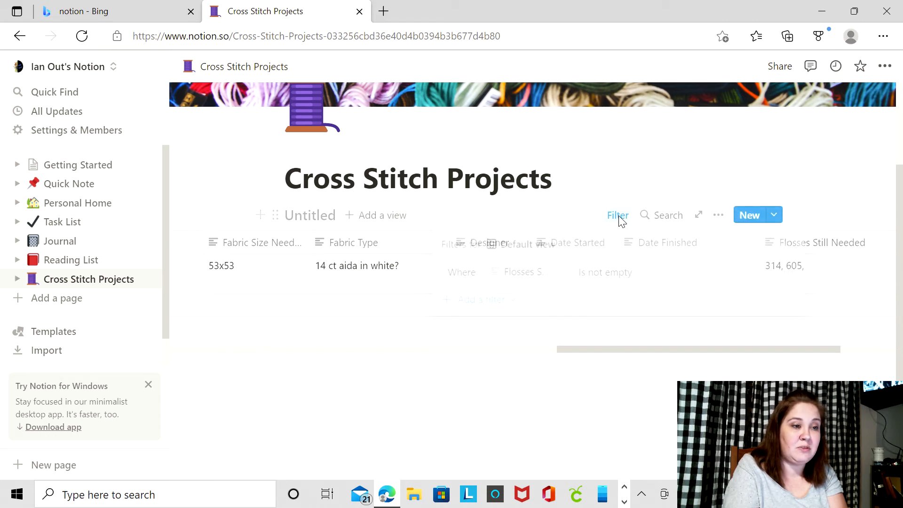
click(791, 274)
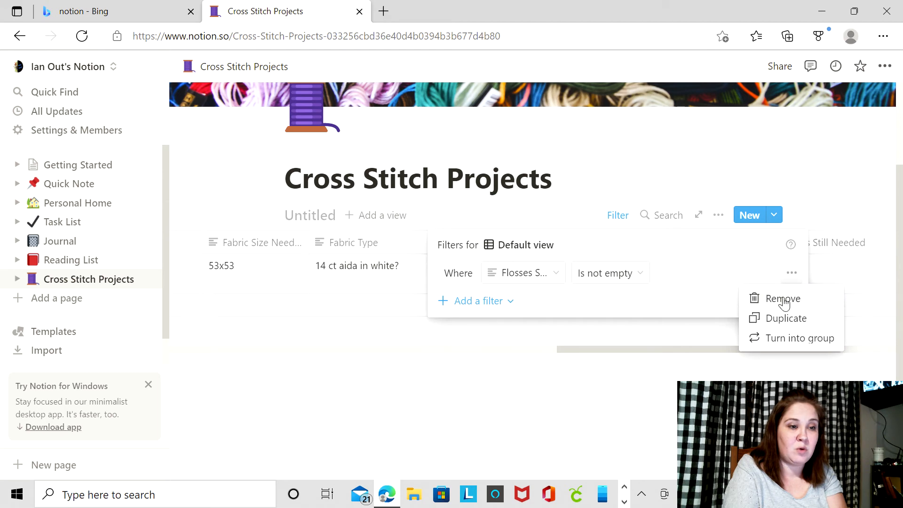
click(783, 300)
click(717, 183)
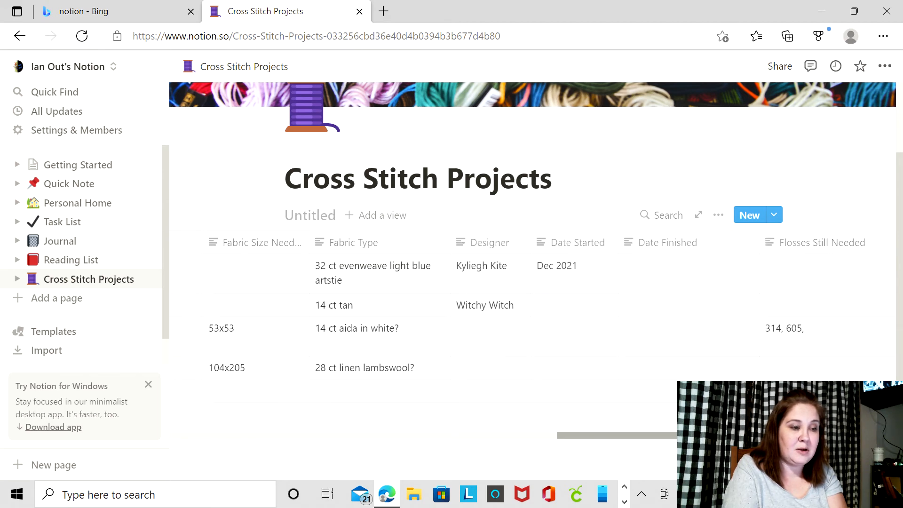
- Upload the image 20211221_121518r from the Downloads folder as the thumbnail of the An Advent Wait project
scroll(521, 306, left, 8)
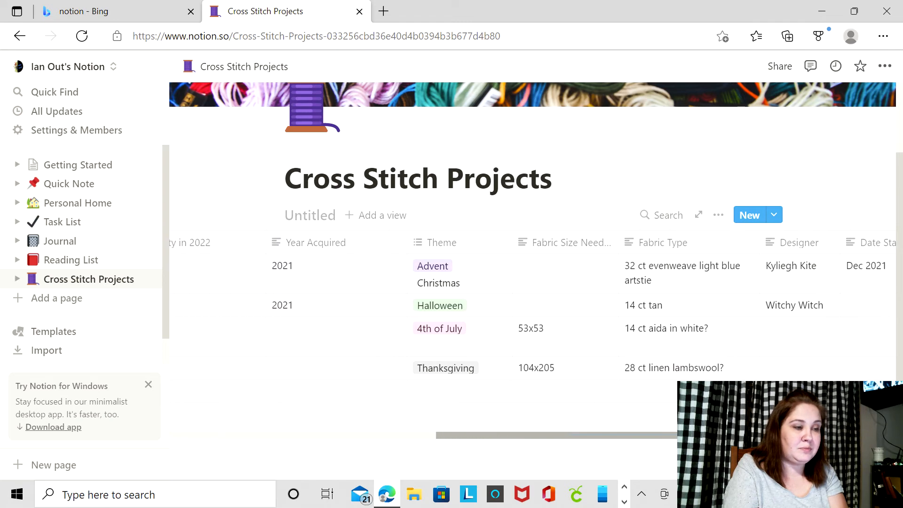
scroll(522, 305, left, 8)
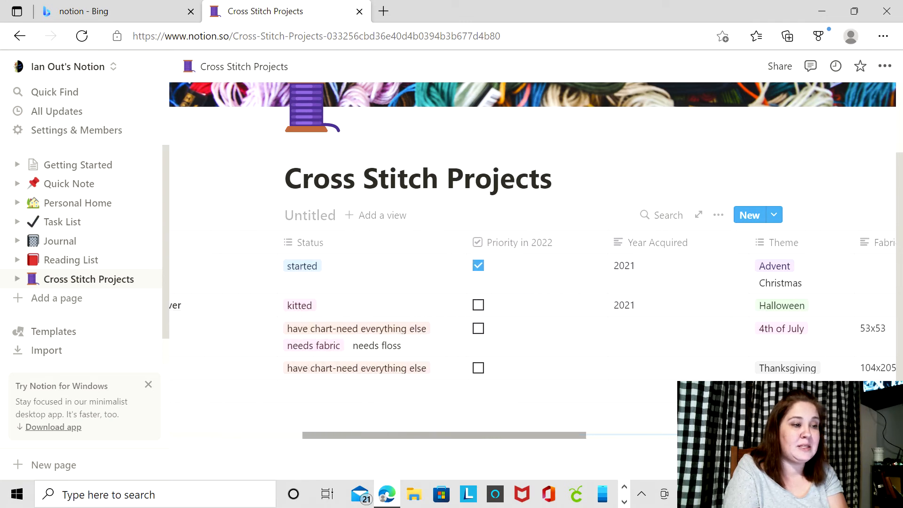
scroll(522, 305, left, 5)
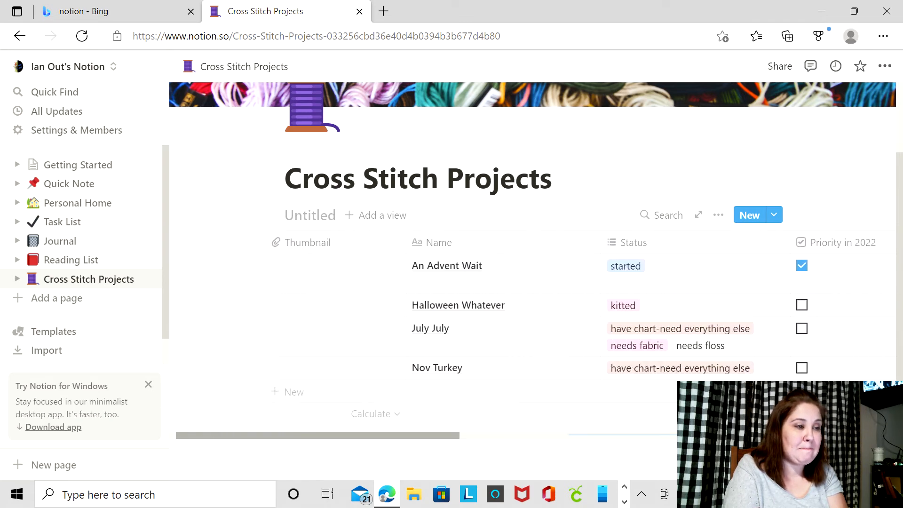
scroll(522, 306, left, 2)
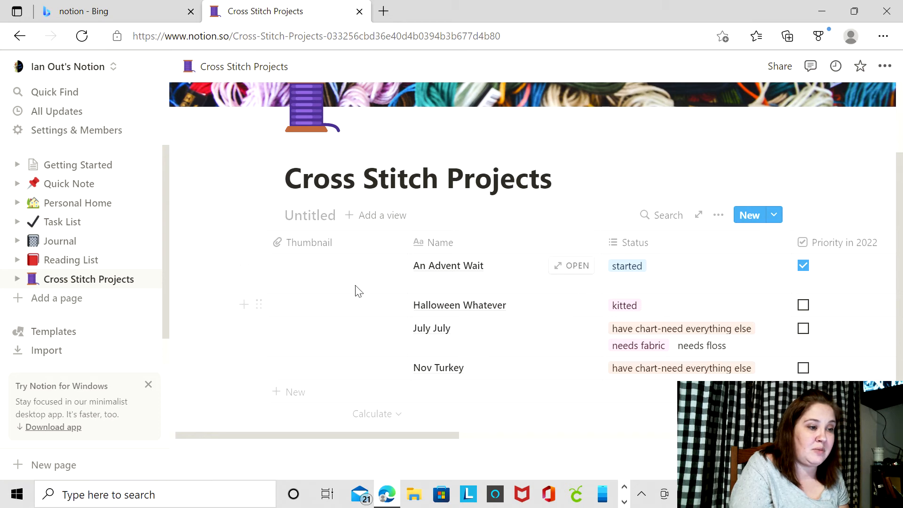
click(341, 276)
click(343, 275)
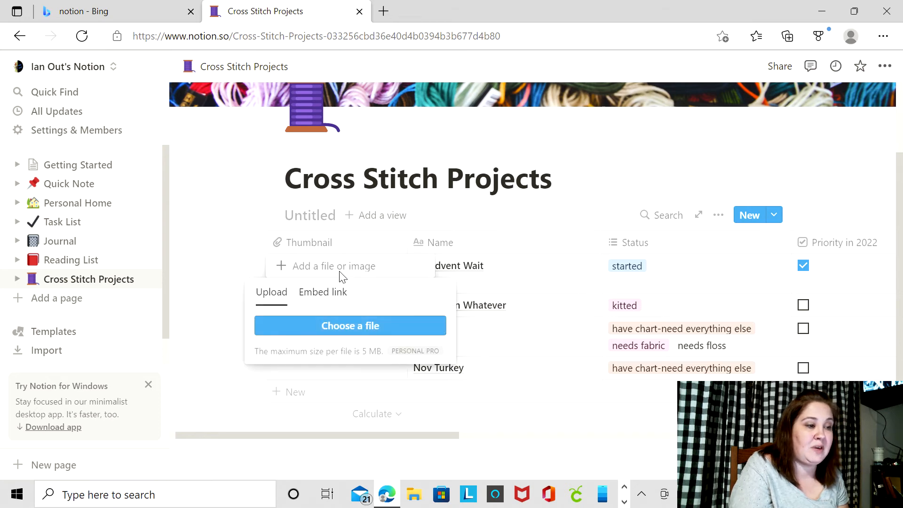
click(357, 328)
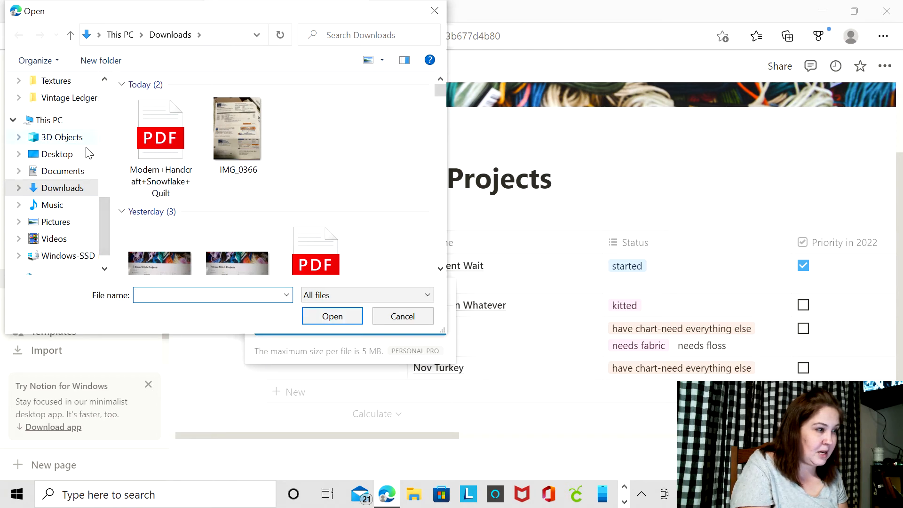
click(440, 268)
click(440, 268)
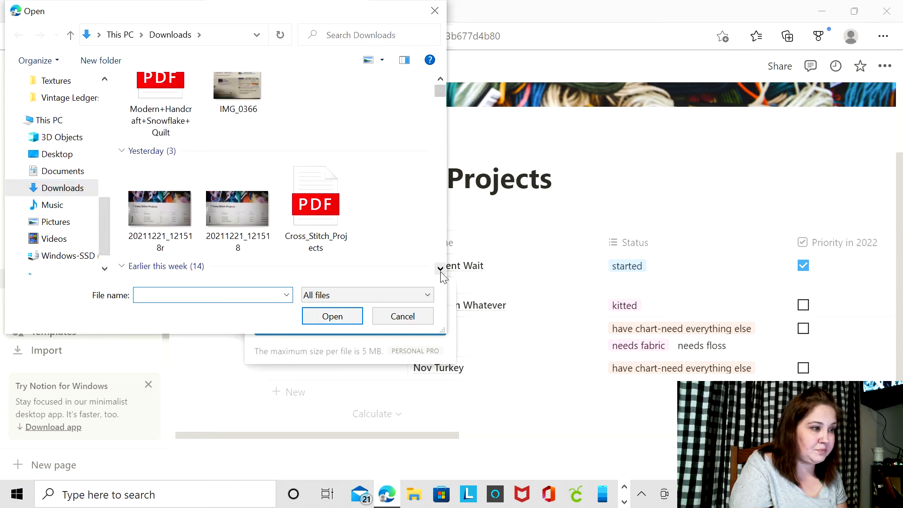
click(178, 232)
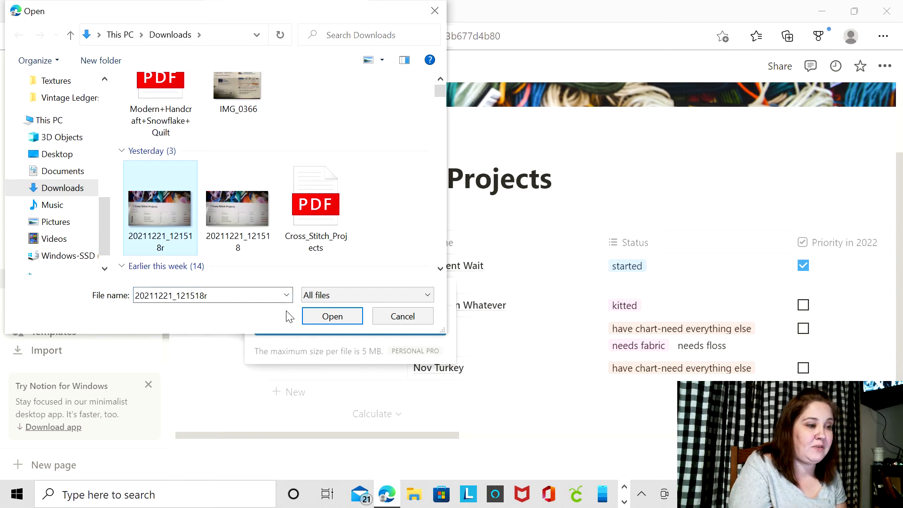
click(332, 316)
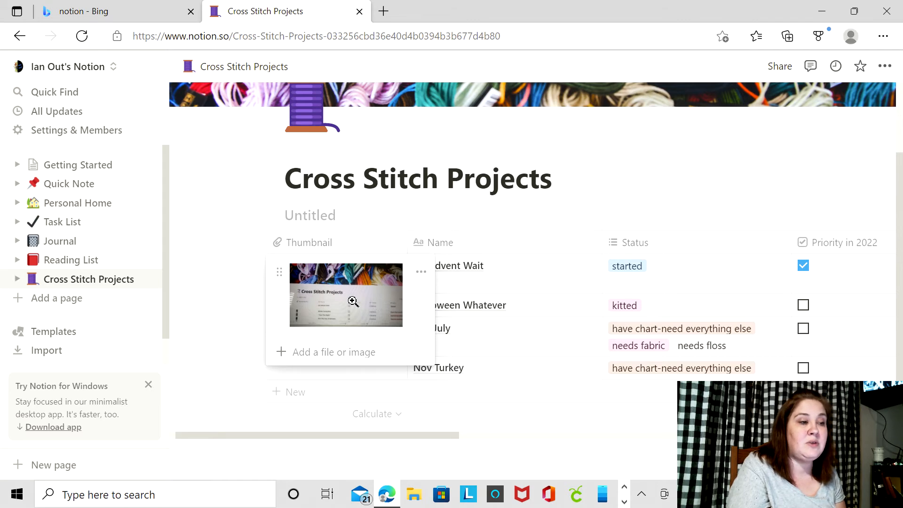
key(Escape)
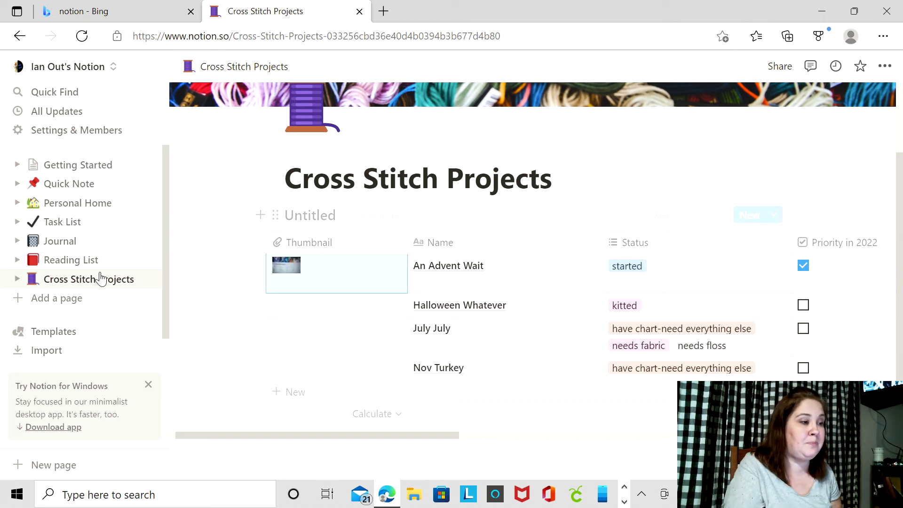
- Switch to Chrome and show the Name column of the completed Cross Stitch Projects table
click(624, 501)
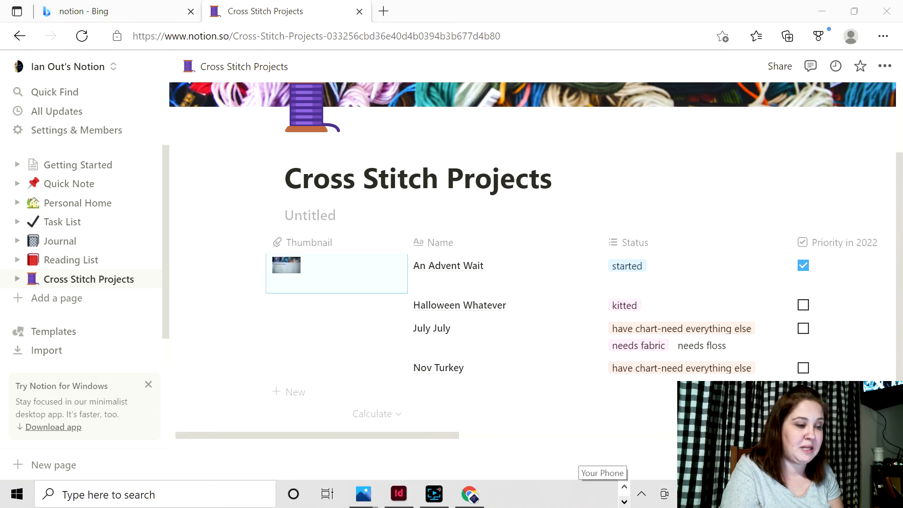
mouse_move(477, 491)
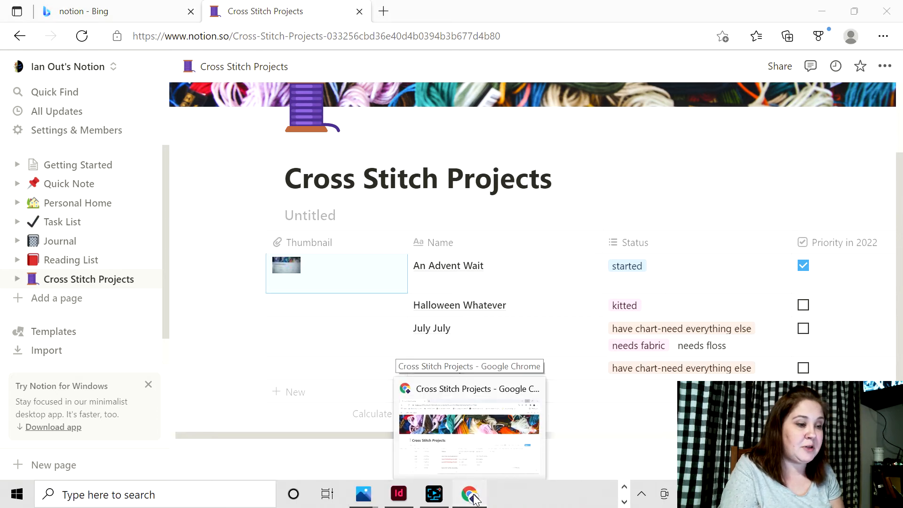
click(475, 499)
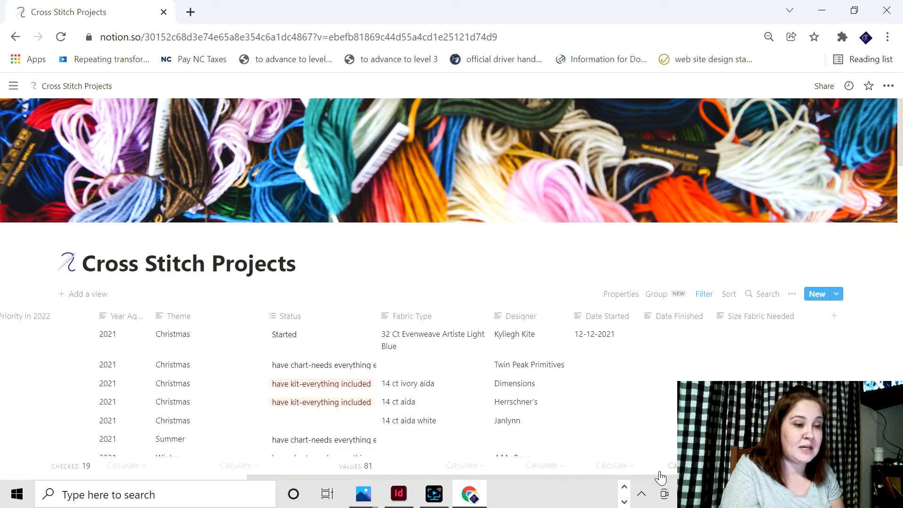
scroll(658, 477, left, 3)
scroll(759, 325, left, 3)
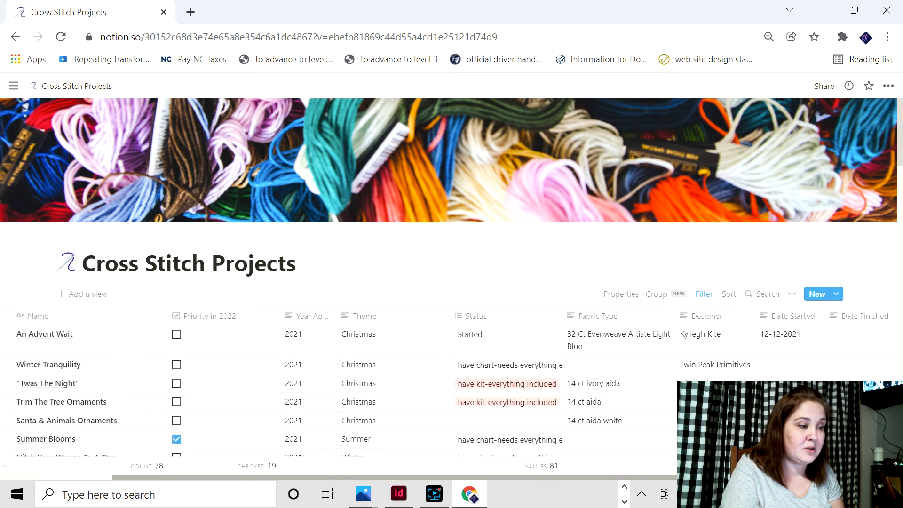
- Remove the Size Fabric Needed filter and all the Theme filters from the table's default view
click(702, 295)
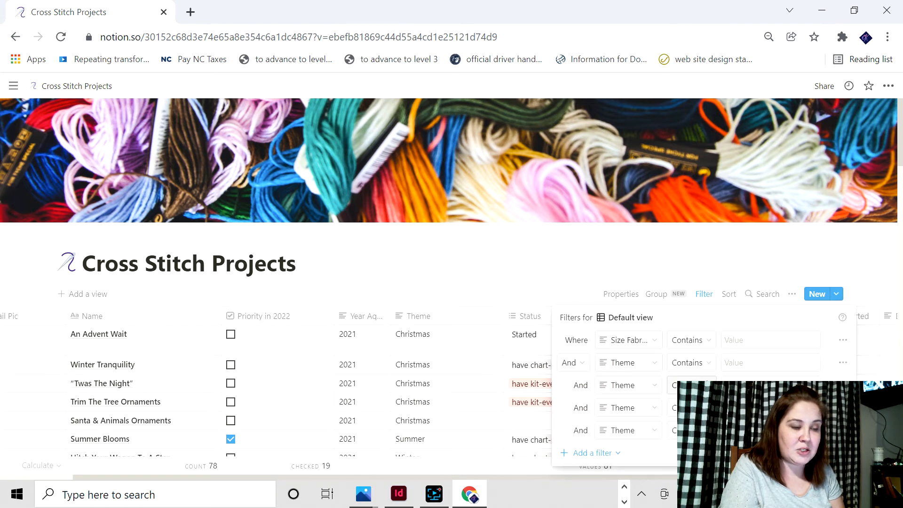
click(842, 340)
click(845, 358)
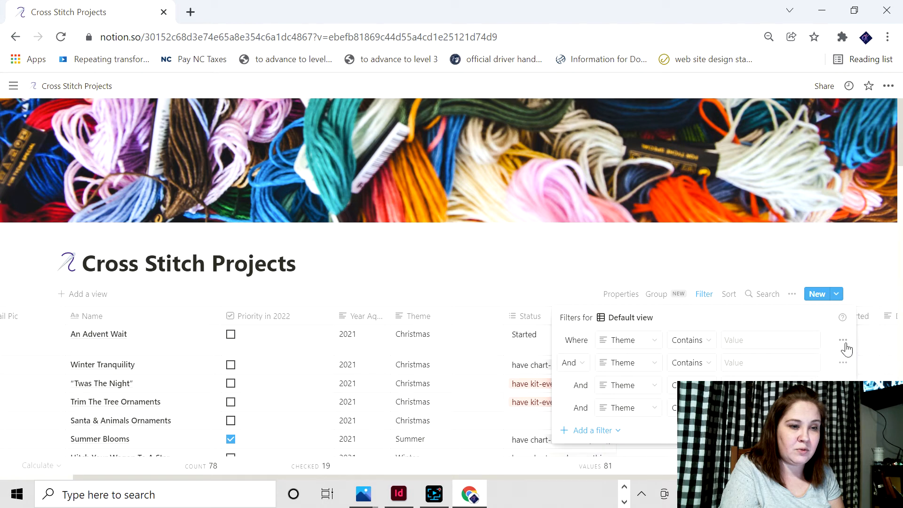
click(843, 340)
click(837, 361)
click(842, 340)
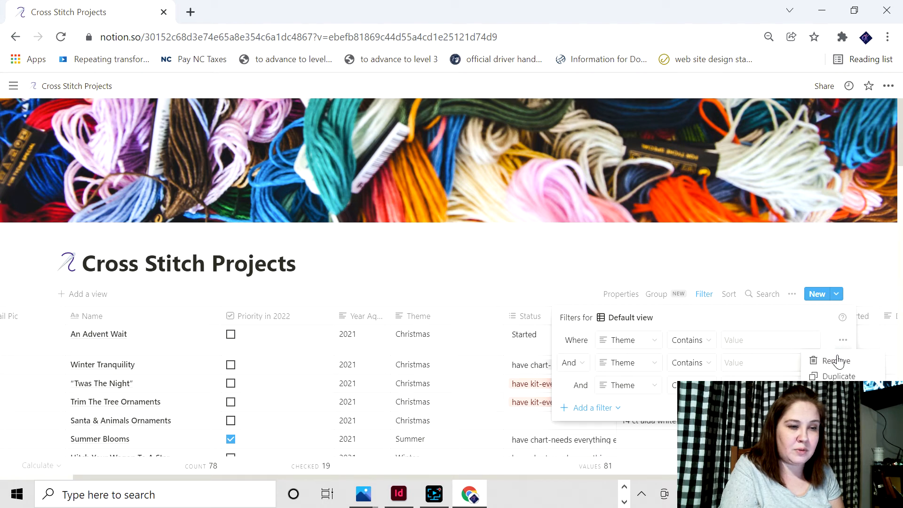
click(835, 361)
click(843, 340)
click(834, 361)
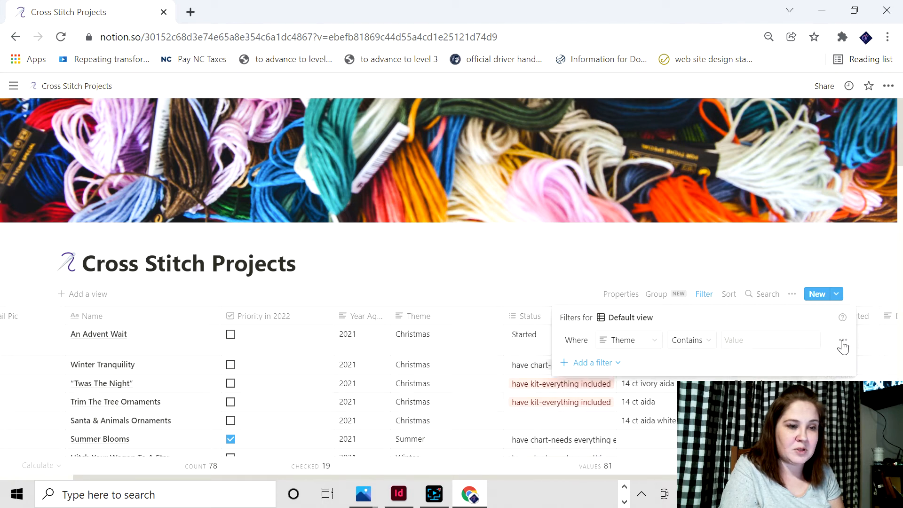
click(842, 340)
click(835, 362)
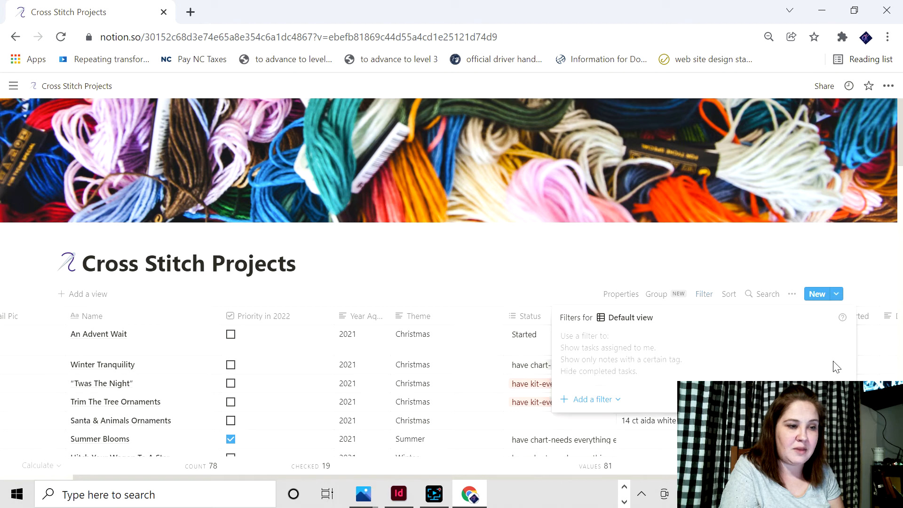
click(597, 280)
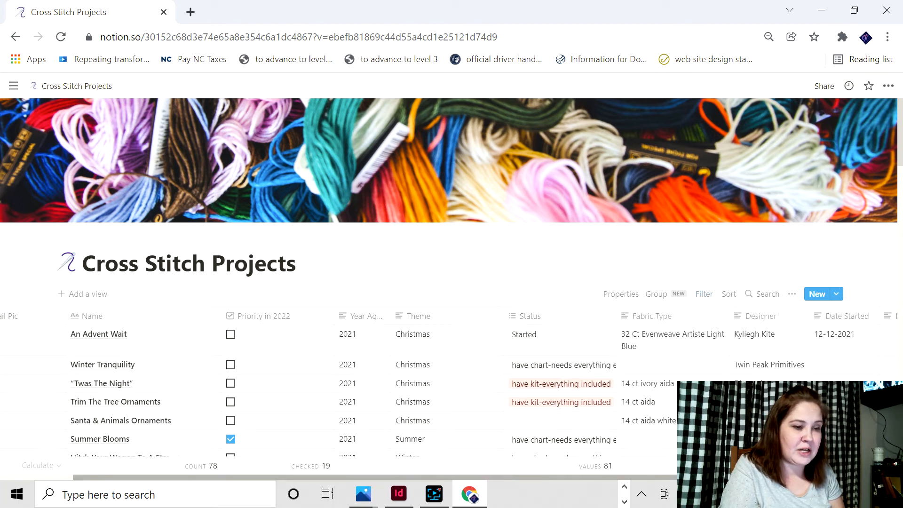
- View the Summer Blooms project's thumbnail picture at full size, and close it again
scroll(329, 400, left, 2)
scroll(329, 400, left, 2)
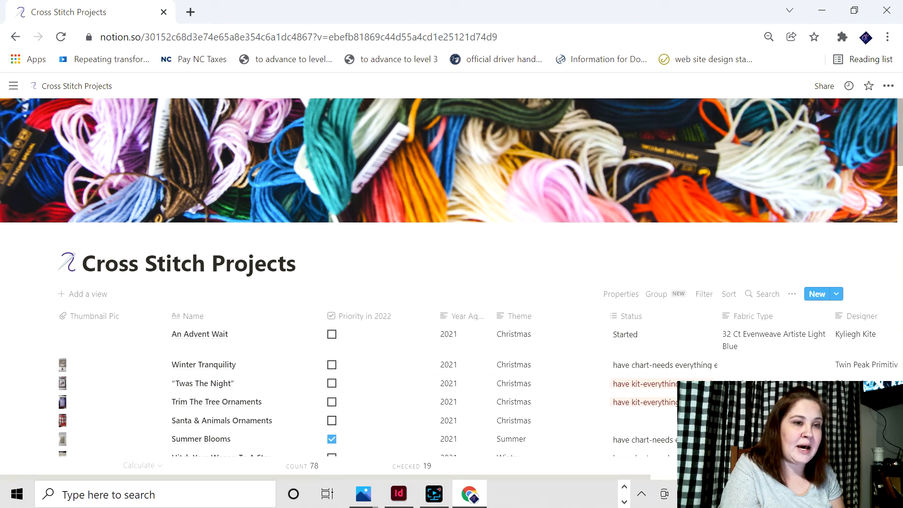
scroll(451, 277, down, 2)
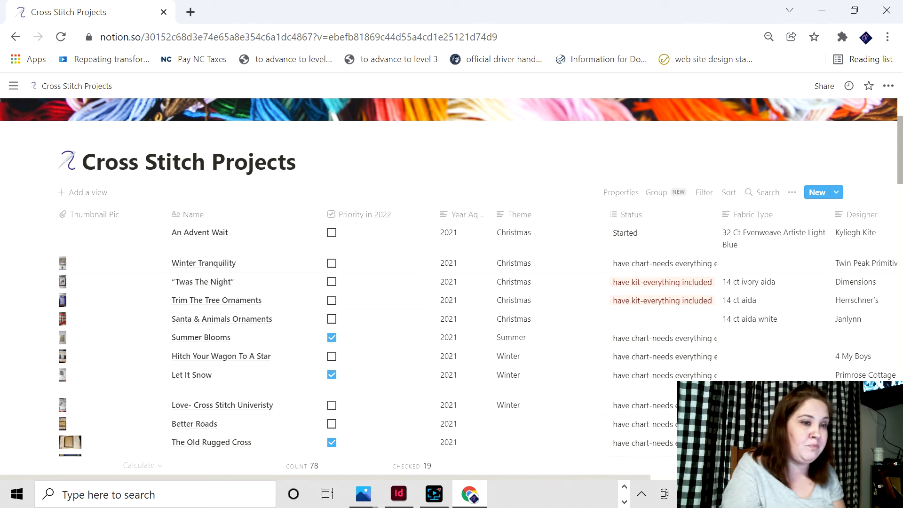
scroll(451, 277, down, 2)
scroll(451, 278, down, 2)
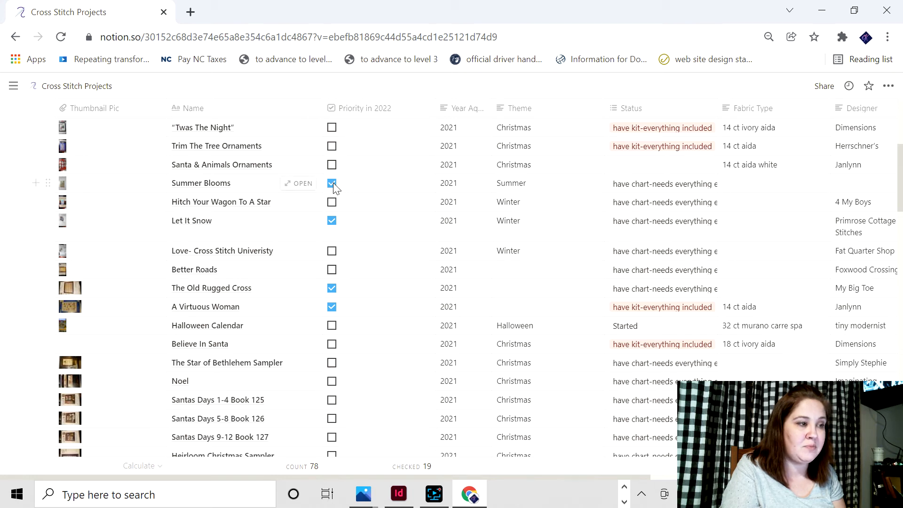
click(62, 185)
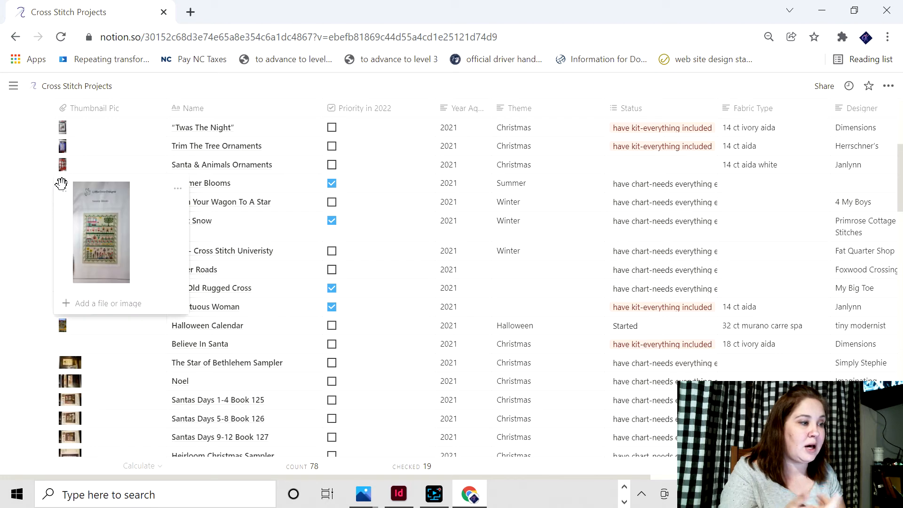
click(106, 225)
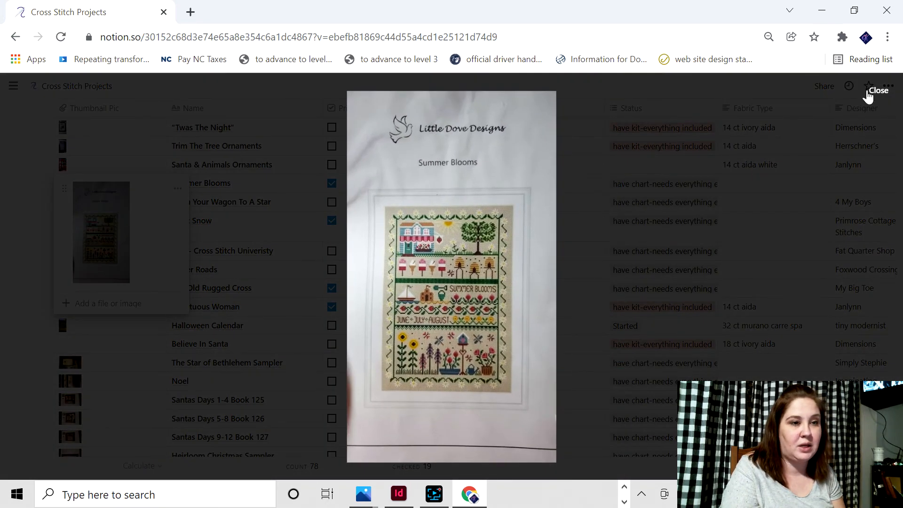
click(868, 94)
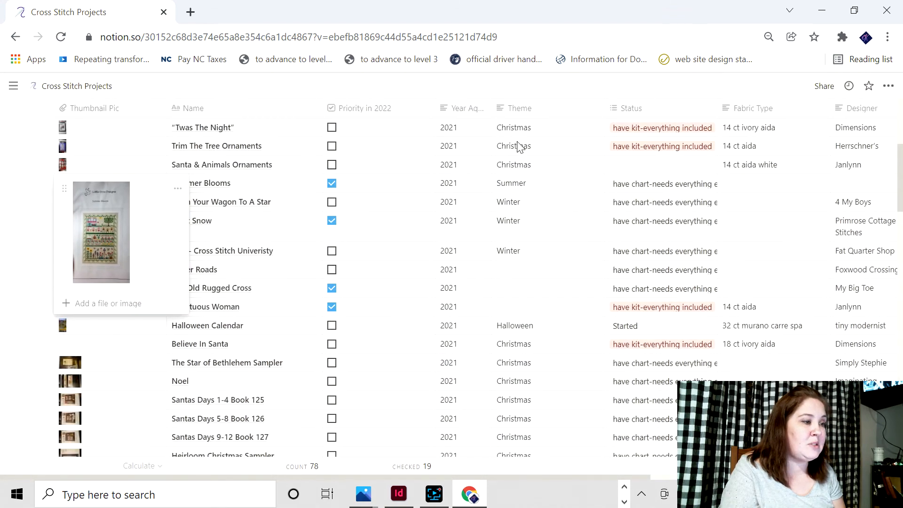
click(381, 177)
click(383, 182)
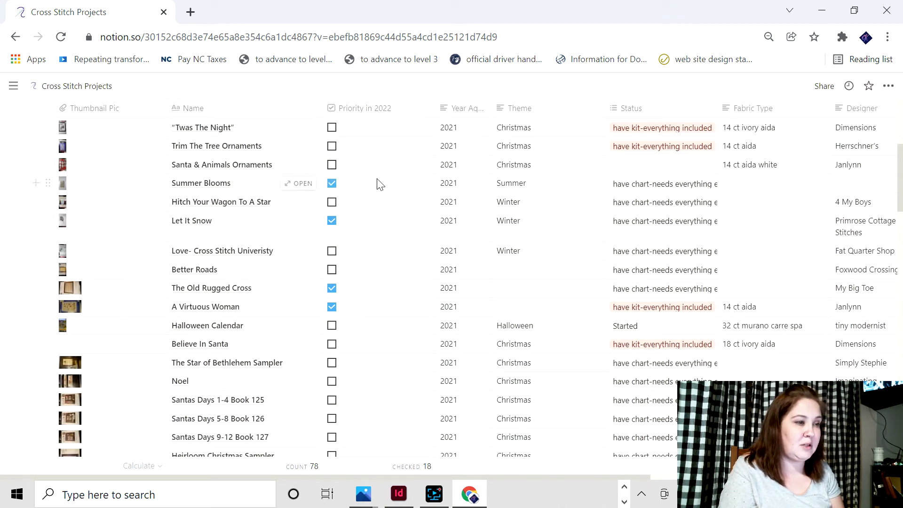
- Add the "needs floss" and "needs fabric" options to the Status of the Summer Blooms project
click(663, 184)
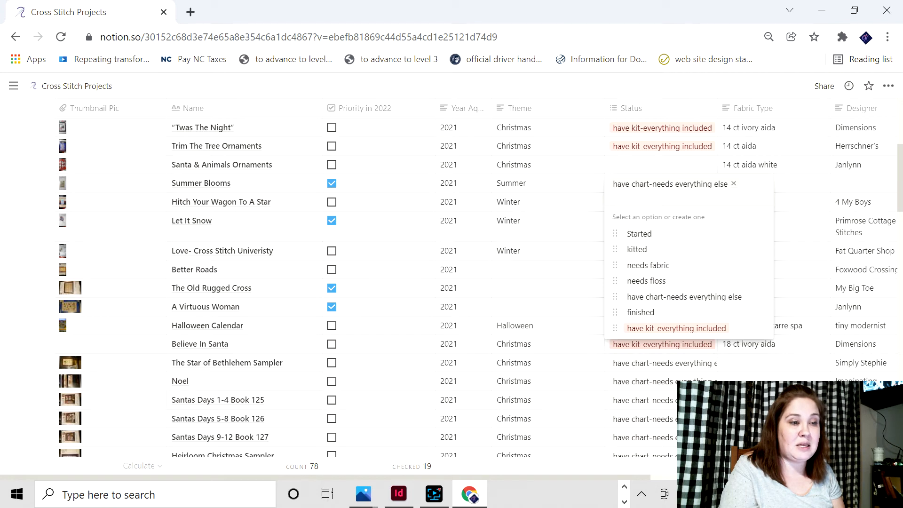
click(656, 285)
click(666, 270)
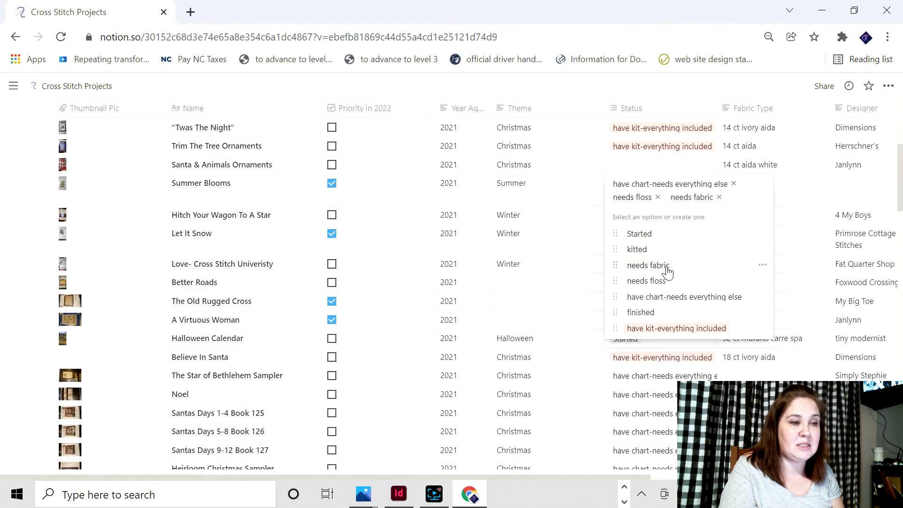
key(Escape)
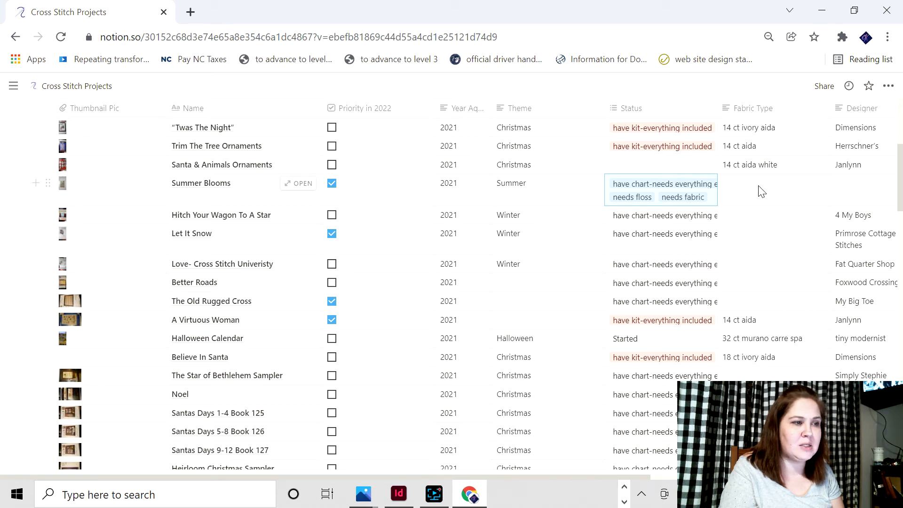
- Check the Summer Blooms thumbnail at full size and enter "121x179 stitches" as the project's Size Fabric Needed
click(68, 189)
click(96, 222)
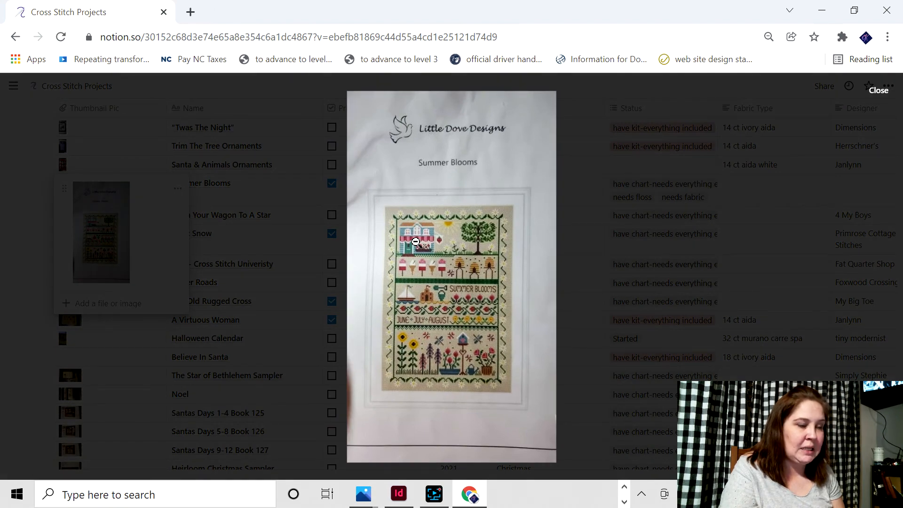
click(875, 93)
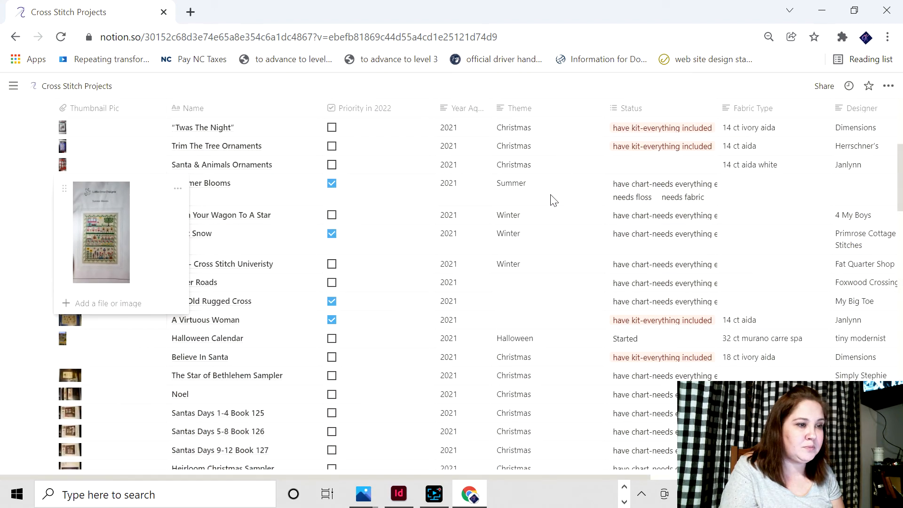
click(754, 188)
click(764, 187)
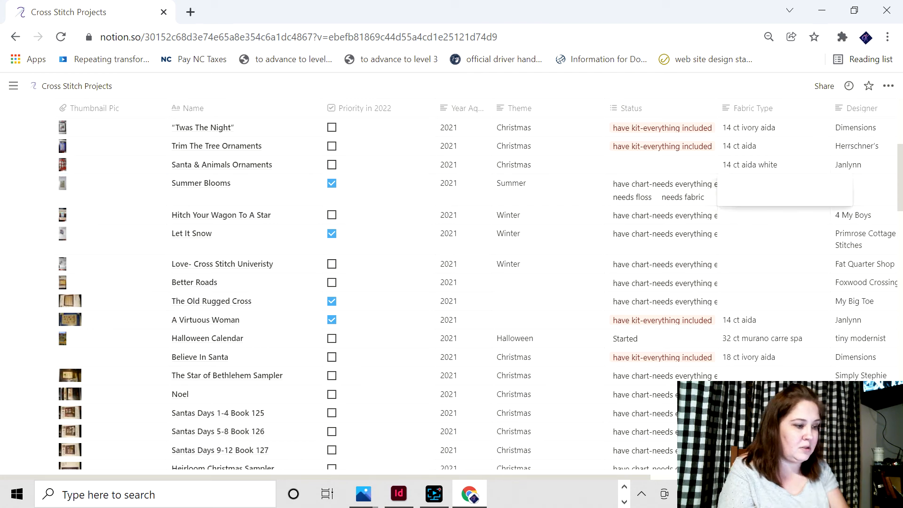
key(Tab)
key(Tab)
key(Tab)
key(Tab)
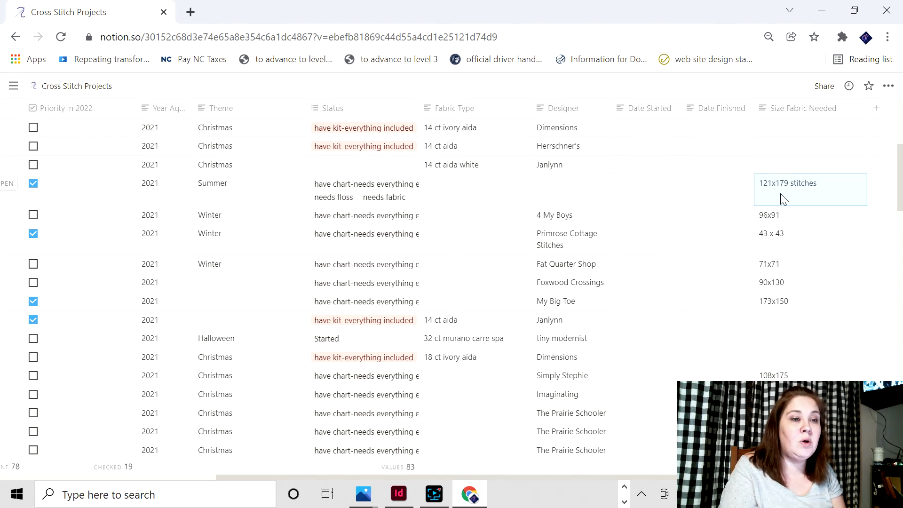
click(791, 199)
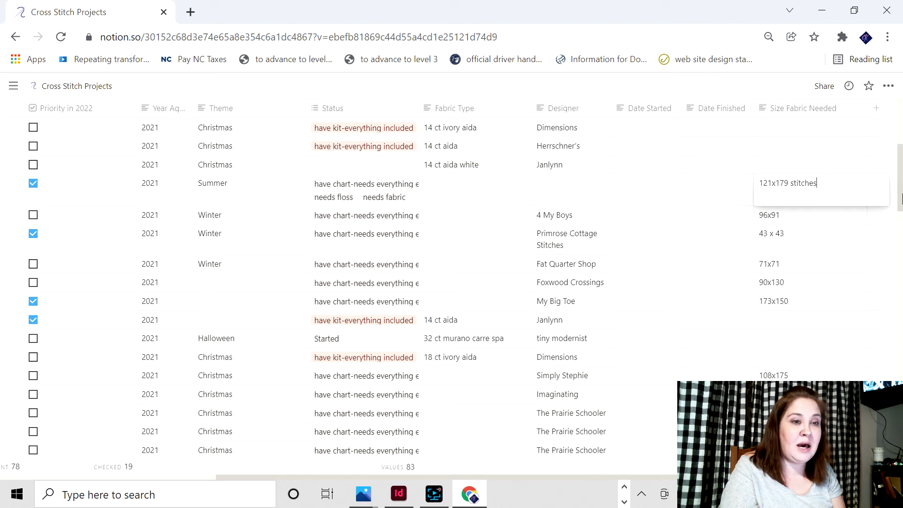
- Filter the table to projects whose Status contains "needs fabric"
scroll(900, 162, up, 3)
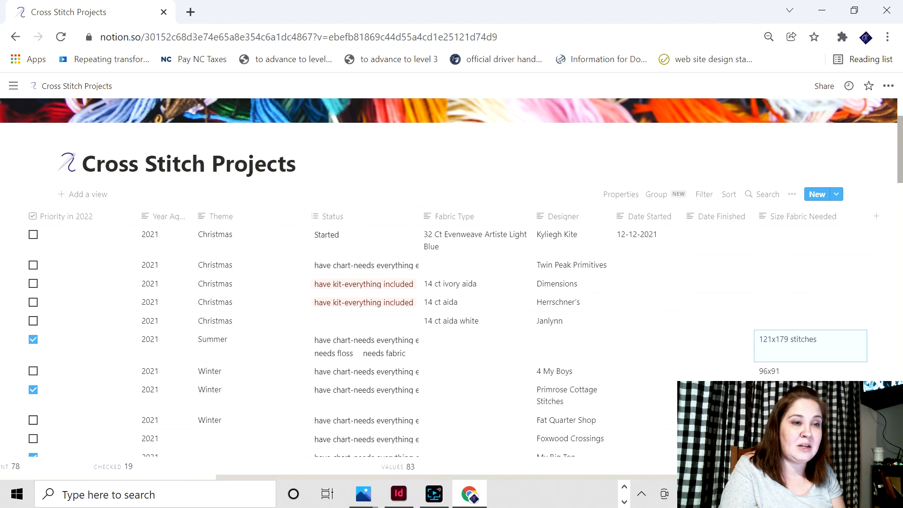
click(702, 194)
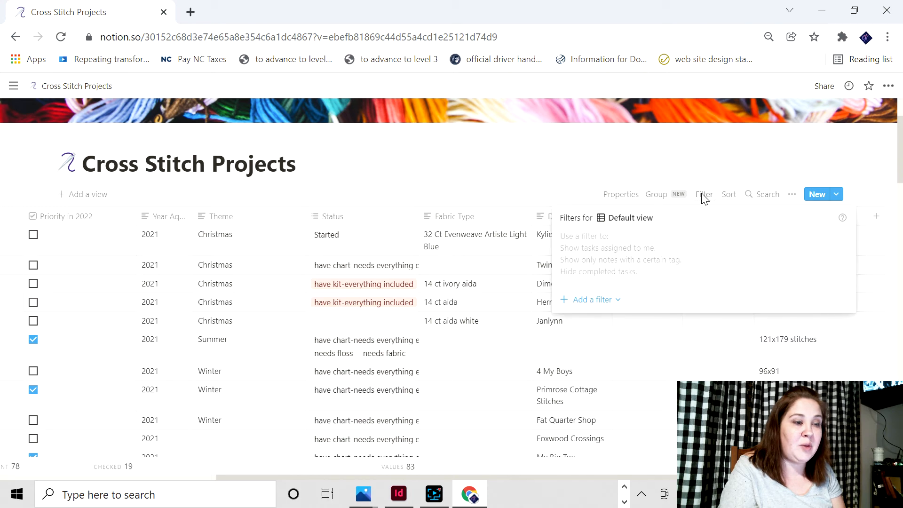
click(594, 301)
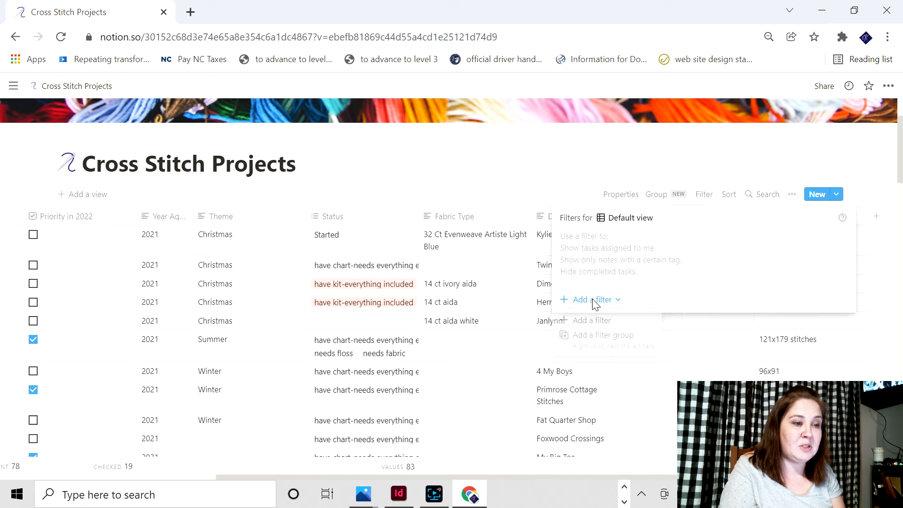
click(594, 324)
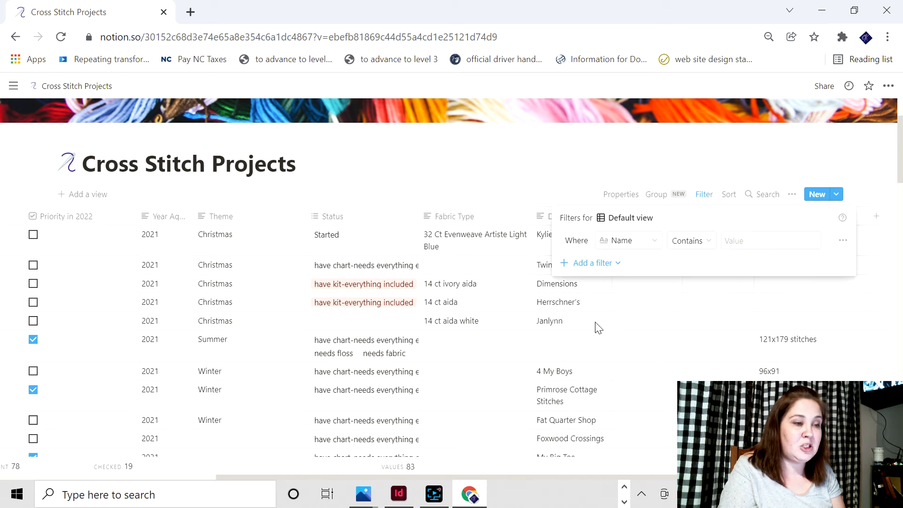
click(625, 241)
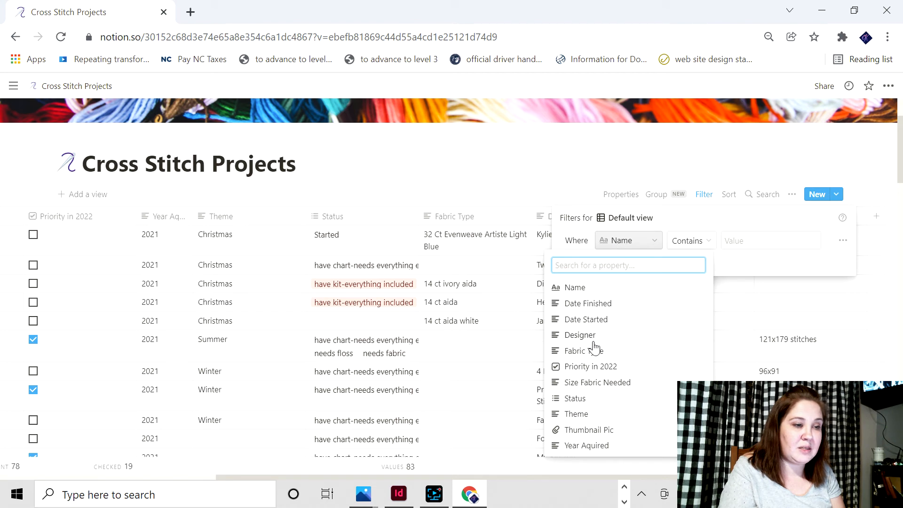
click(583, 400)
click(757, 242)
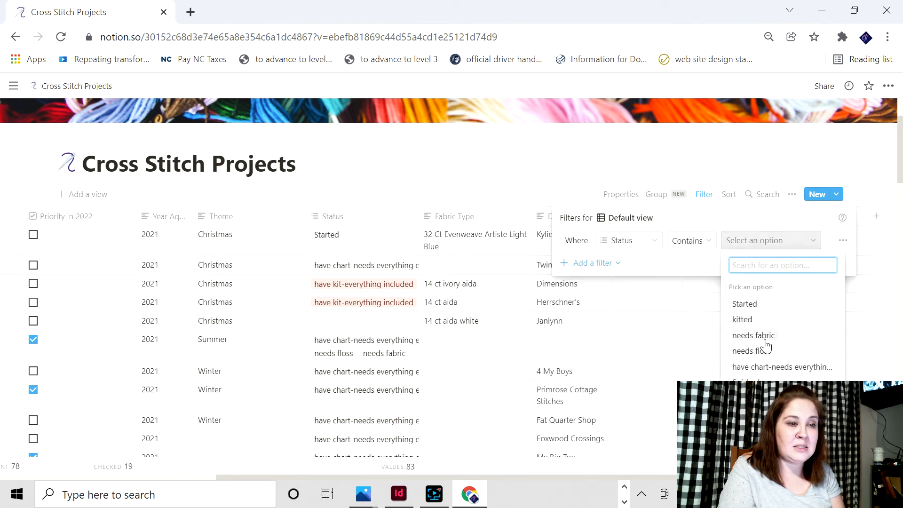
click(766, 337)
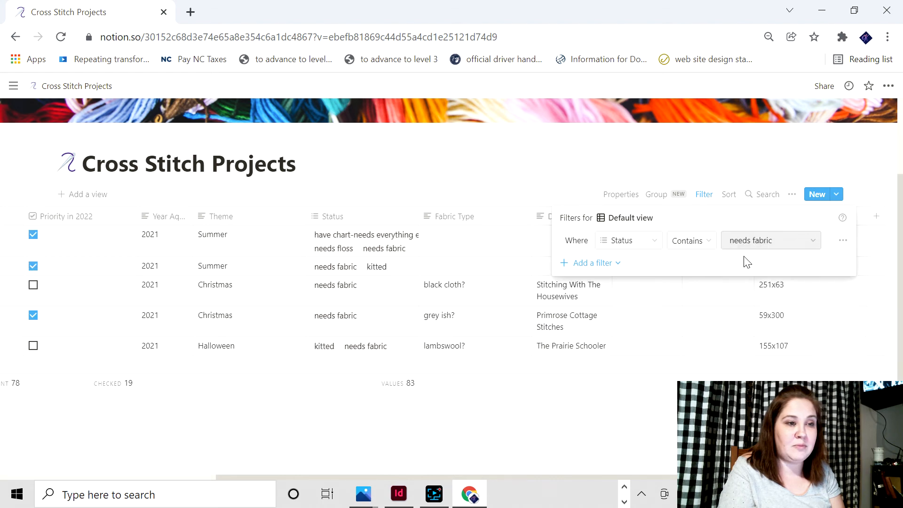
click(738, 176)
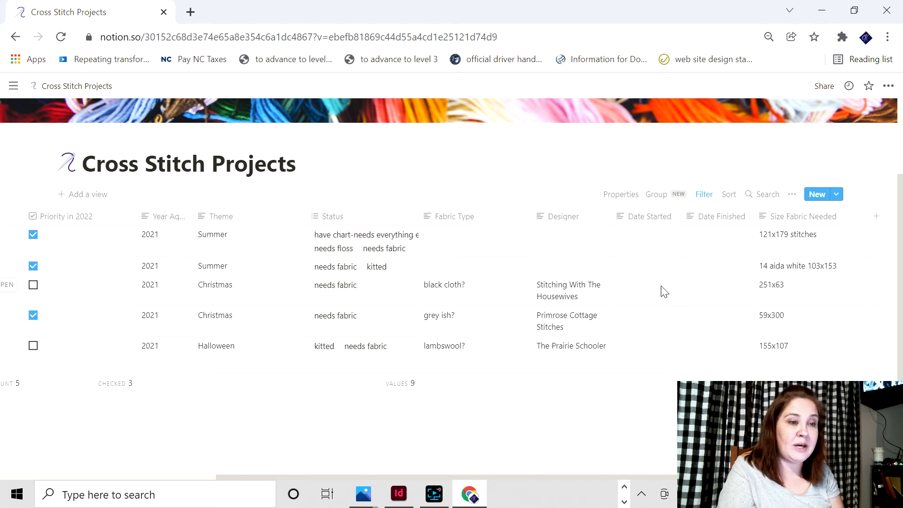
- Change the table's Status filter to show projects whose Status contains "needs floss"
click(704, 195)
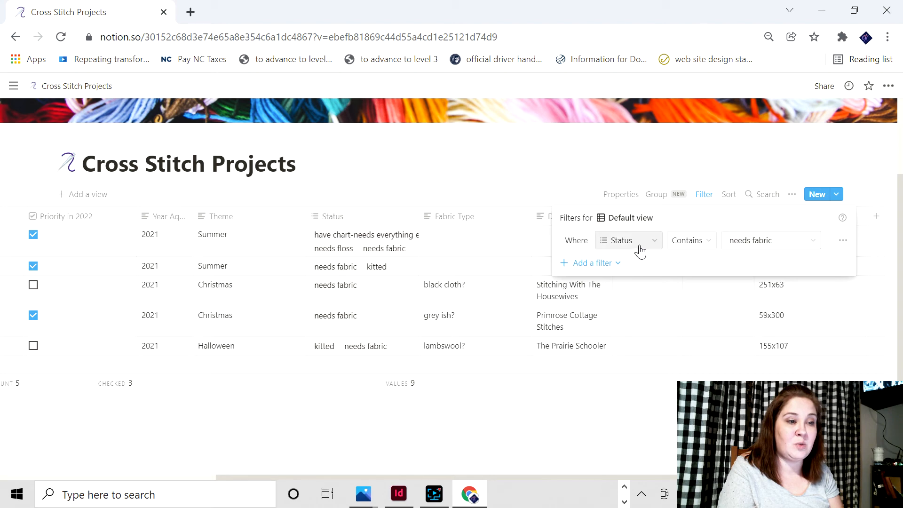
click(760, 244)
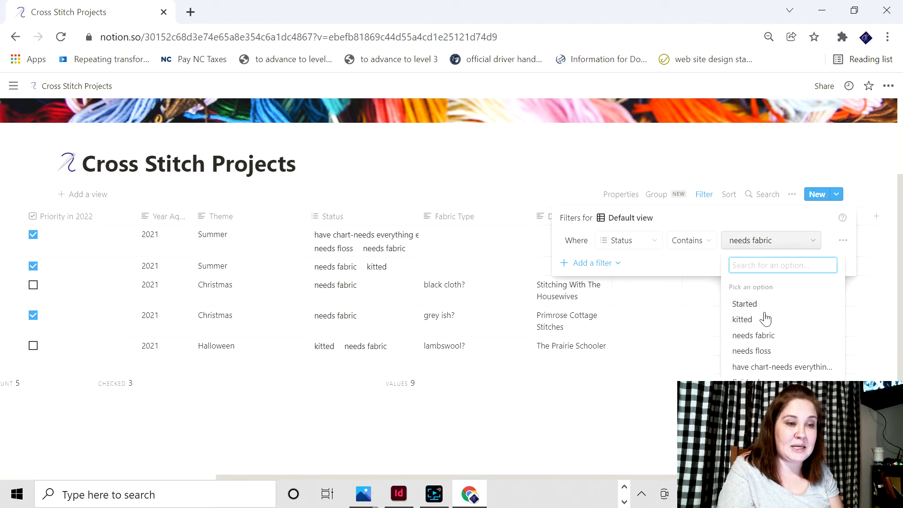
click(757, 352)
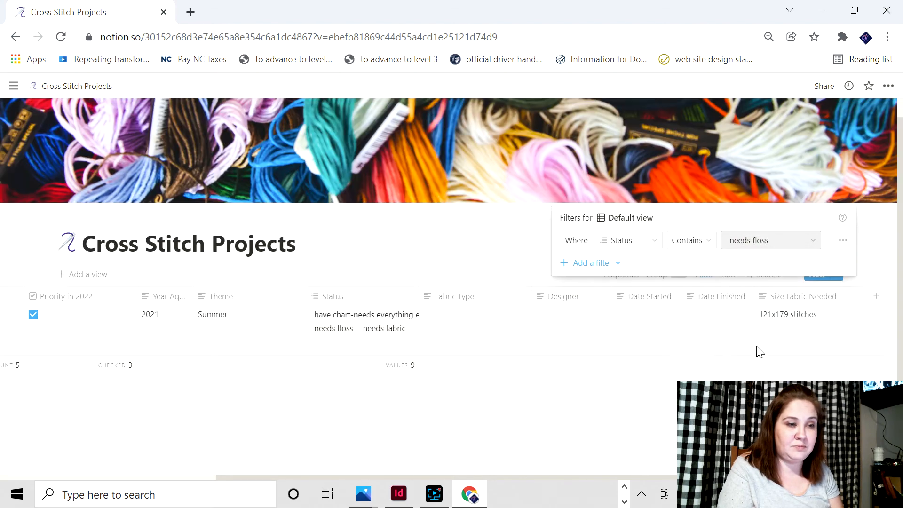
click(636, 440)
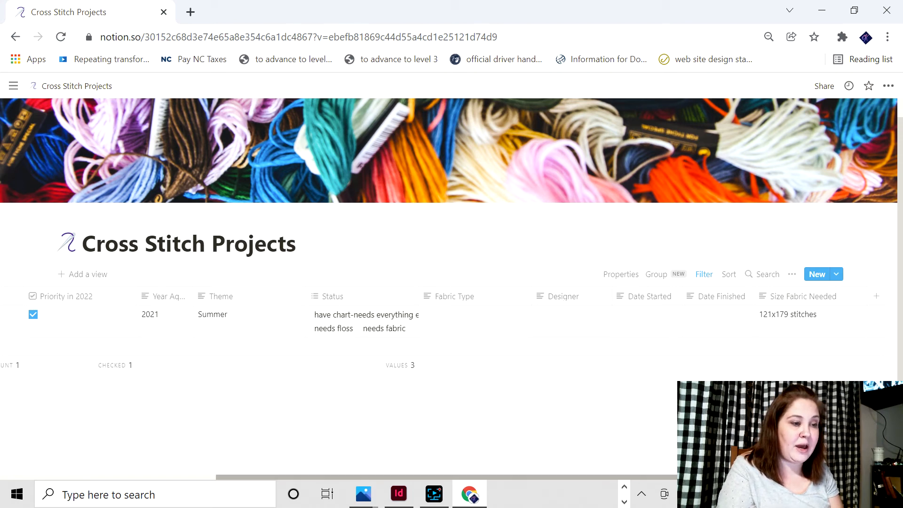
- Add a text column named "Flosses Still Need To Buy For Project" at the end of the table
scroll(452, 315, right, 2)
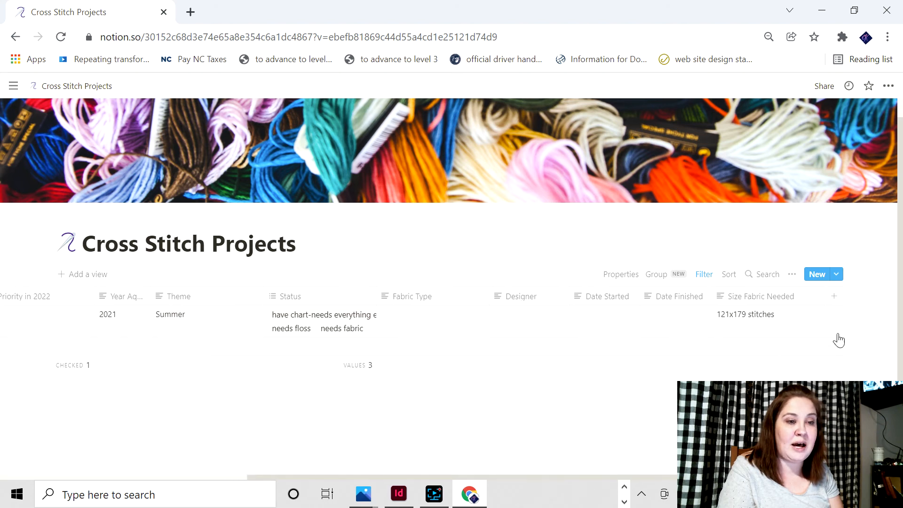
click(834, 296)
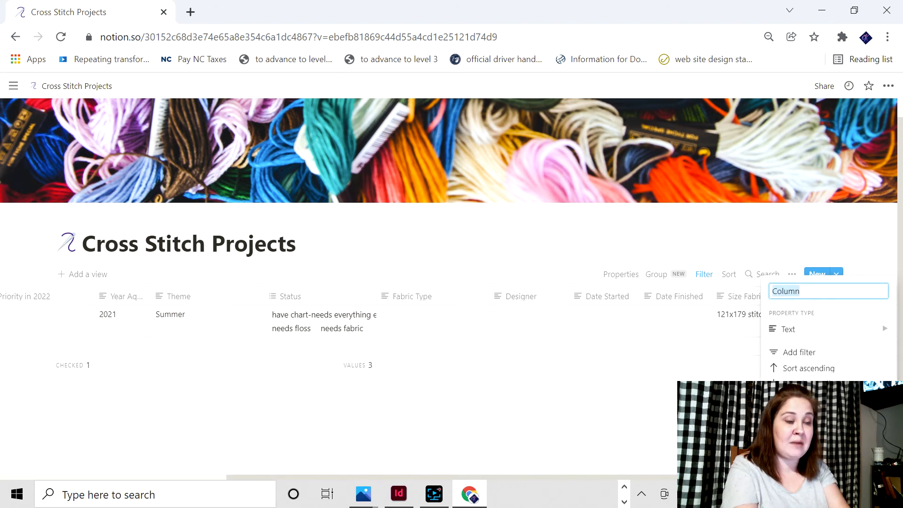
text(Flosses S)
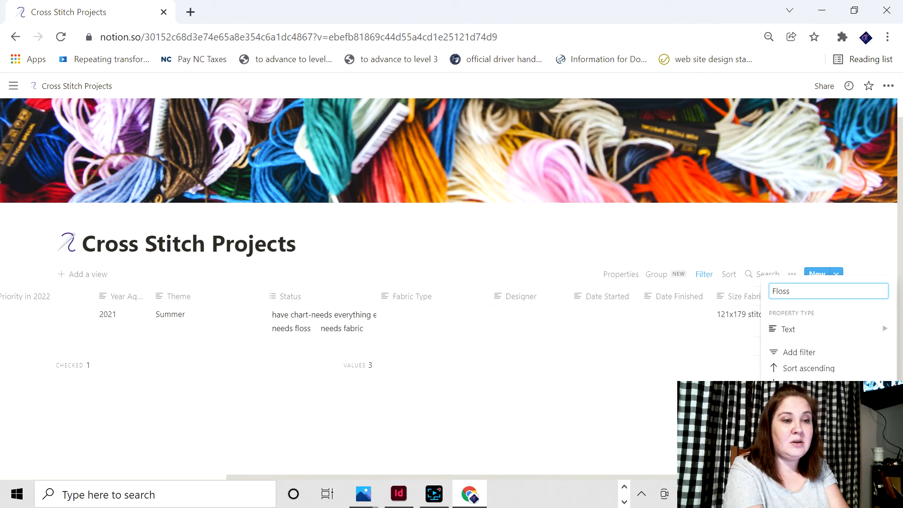
text(till Nee)
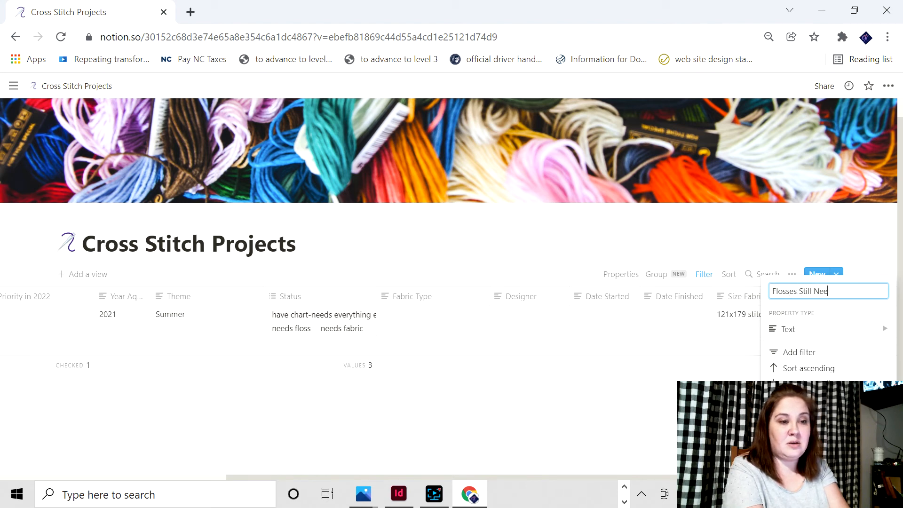
text(d To b)
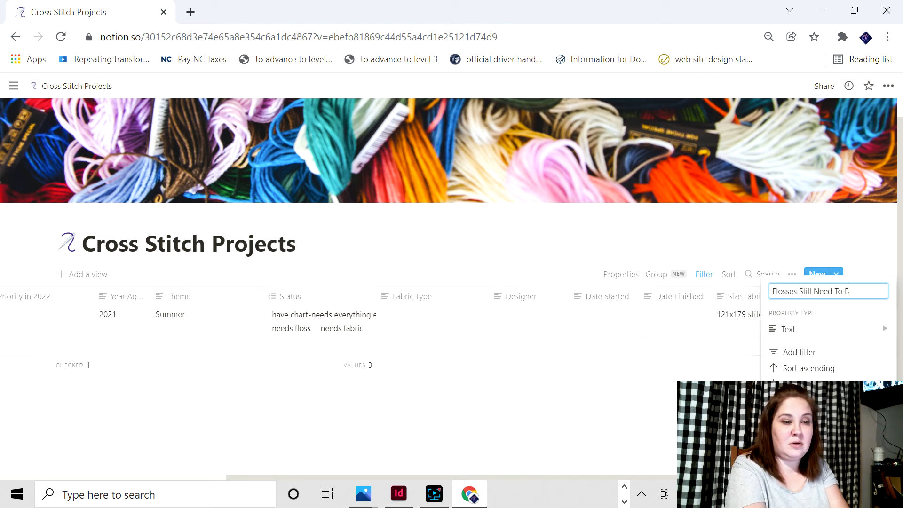
text(uy For P)
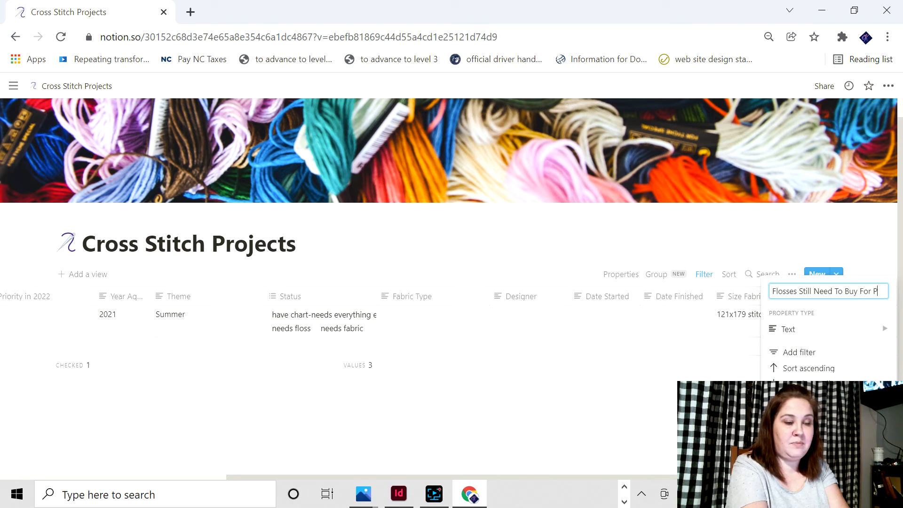
text(roject)
key(Return)
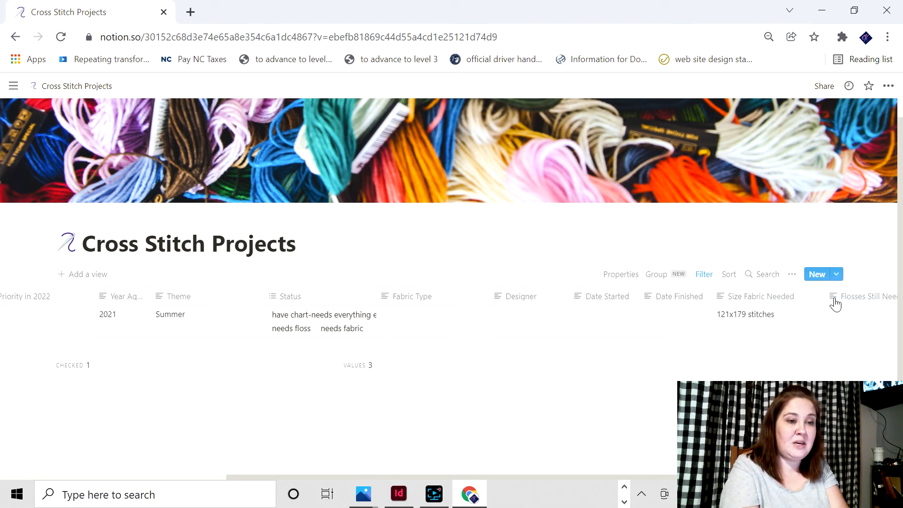
click(852, 327)
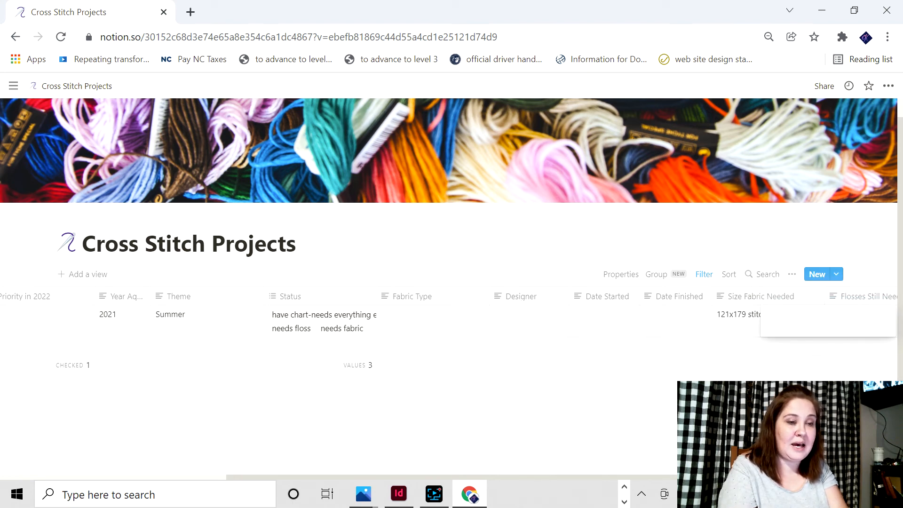
key(Escape)
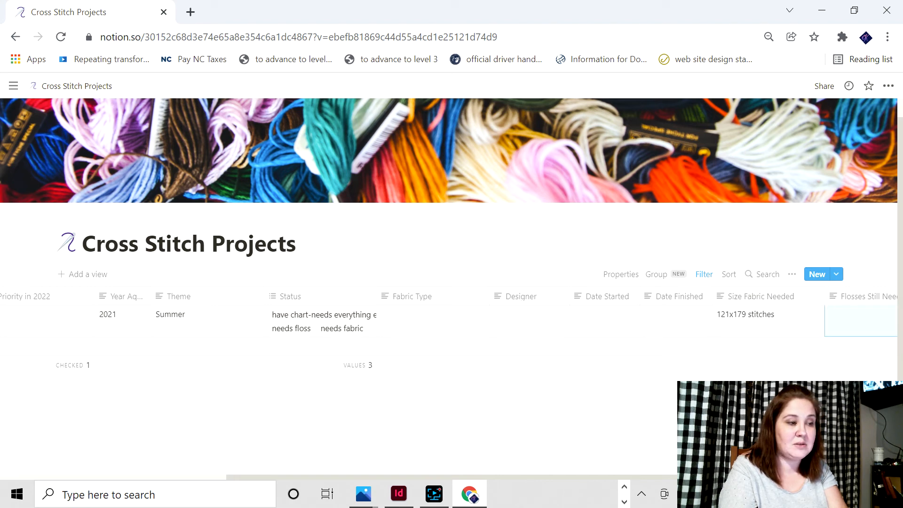
- Remove the Status filter from the table's default view
click(709, 246)
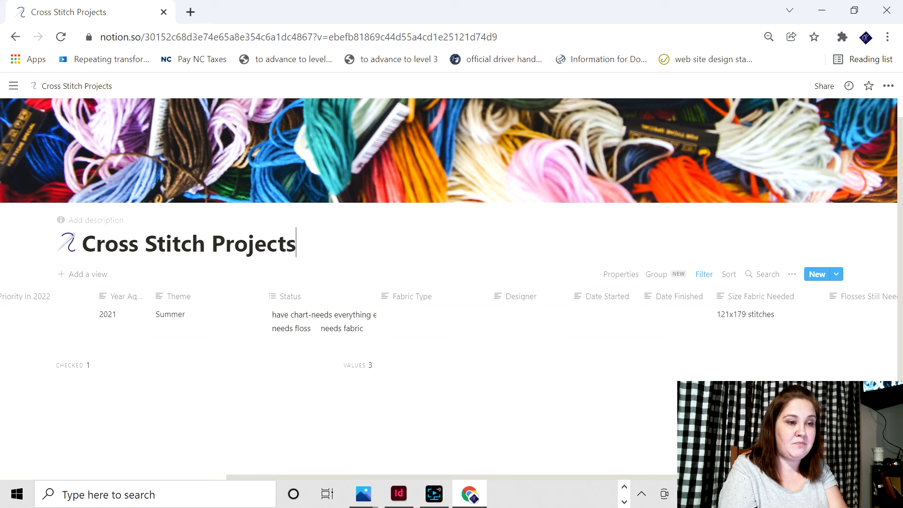
click(709, 277)
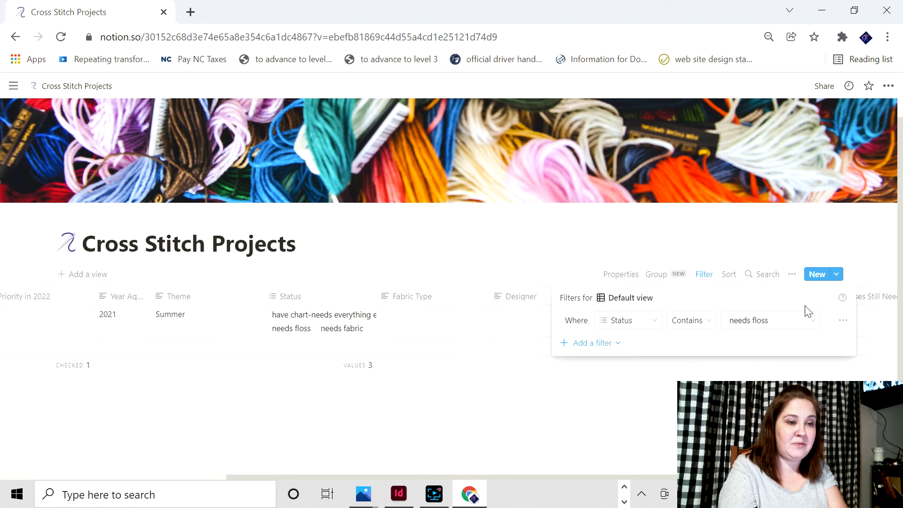
click(841, 320)
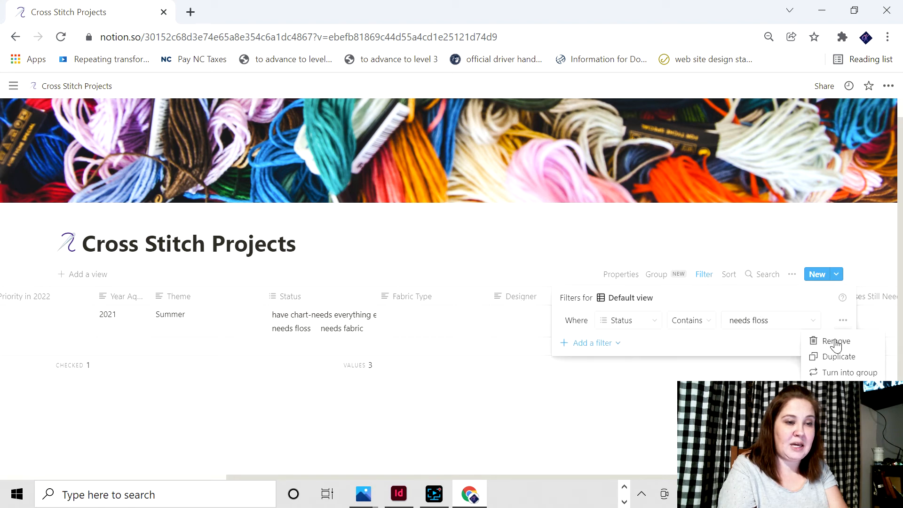
click(835, 341)
key(Escape)
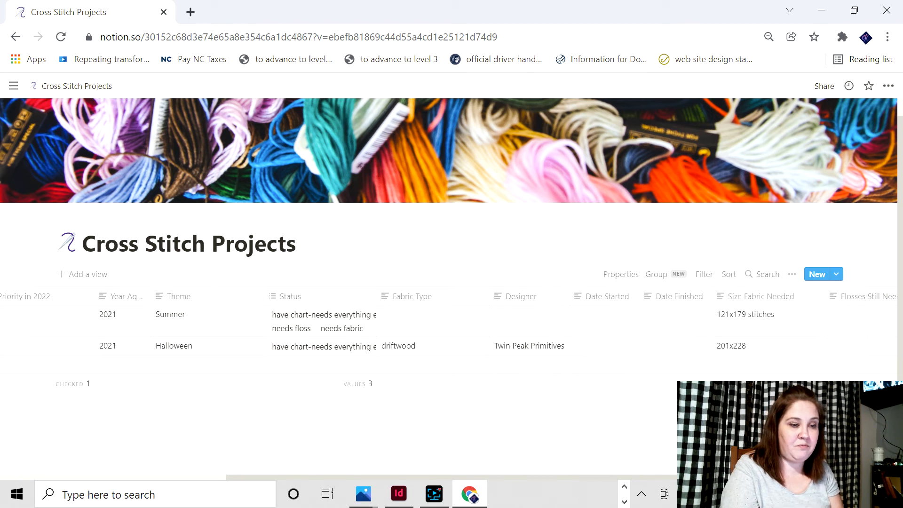
- Look through the full project list from the first project to the last, and return to its beginning
drag(541, 477, 315, 477)
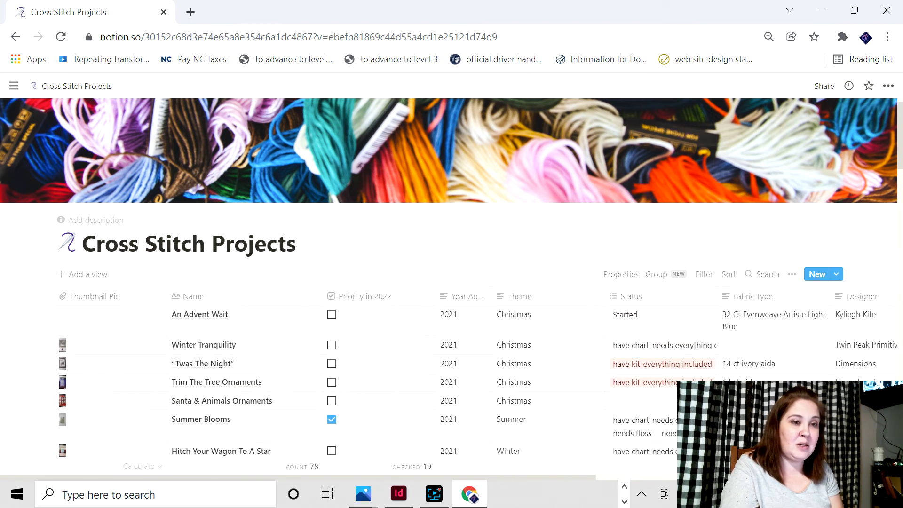
scroll(452, 277, down, 6)
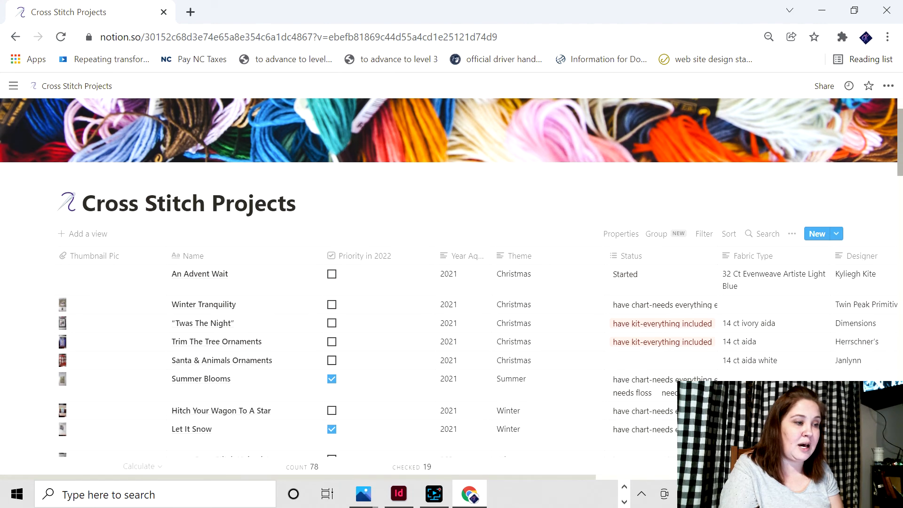
scroll(452, 277, down, 5)
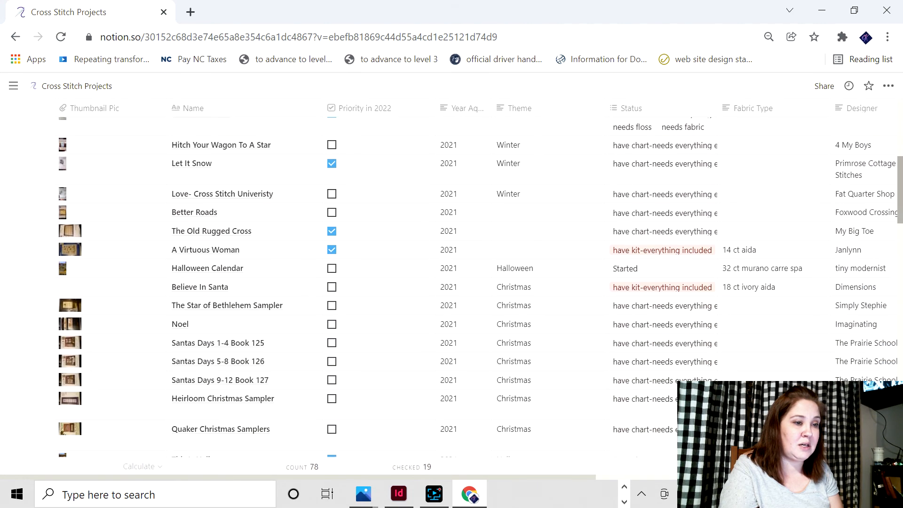
scroll(451, 277, down, 7)
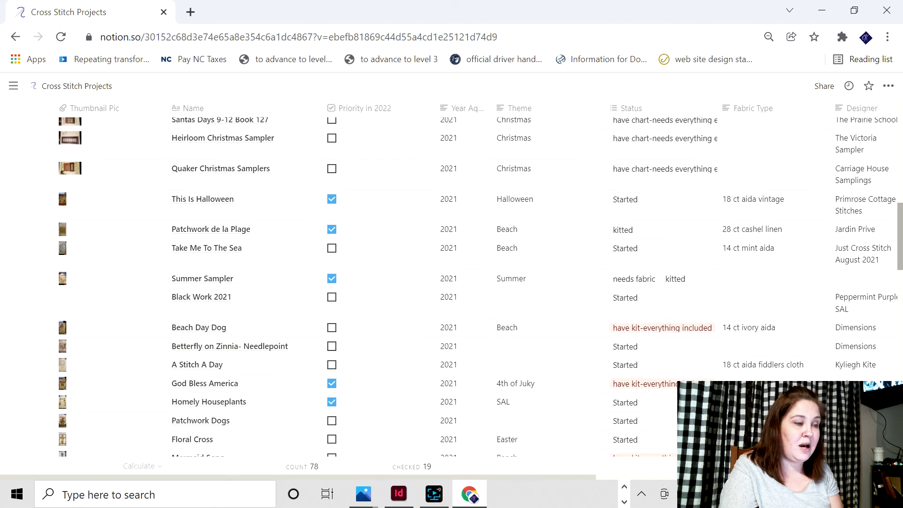
scroll(451, 277, down, 6)
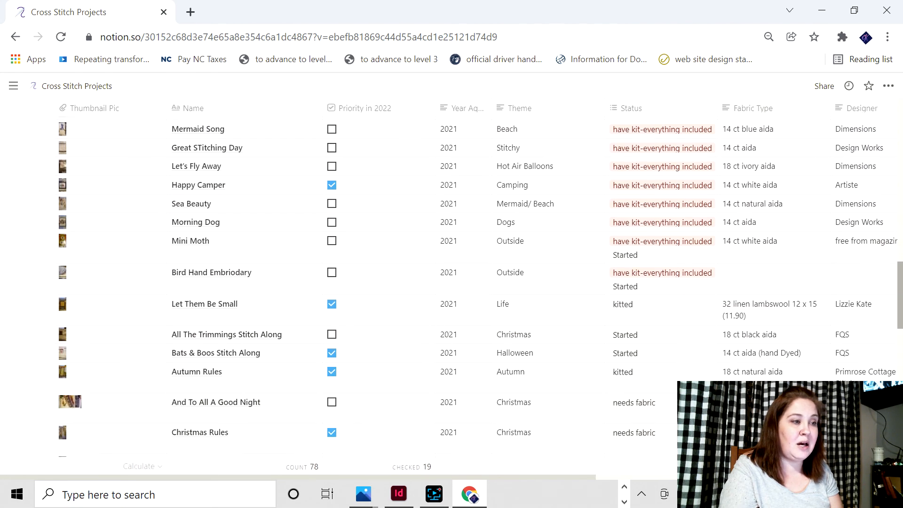
scroll(452, 278, down, 7)
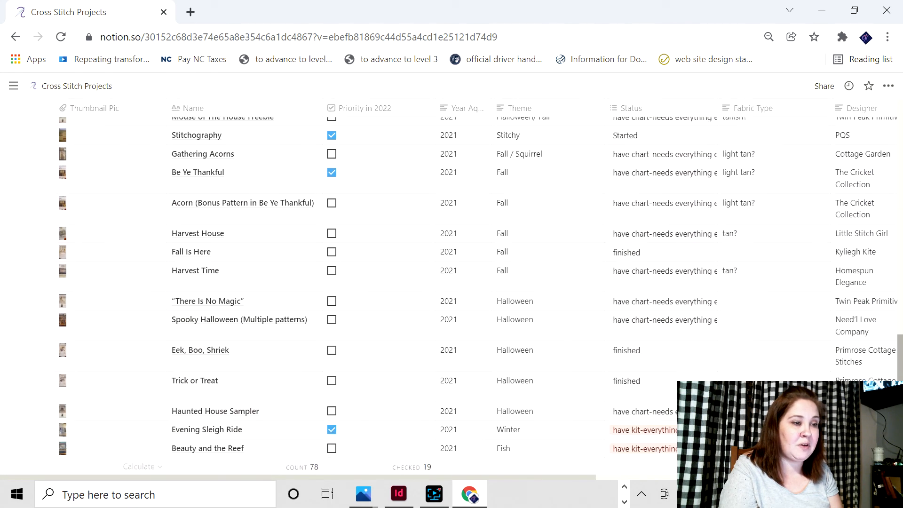
scroll(452, 277, down, 4)
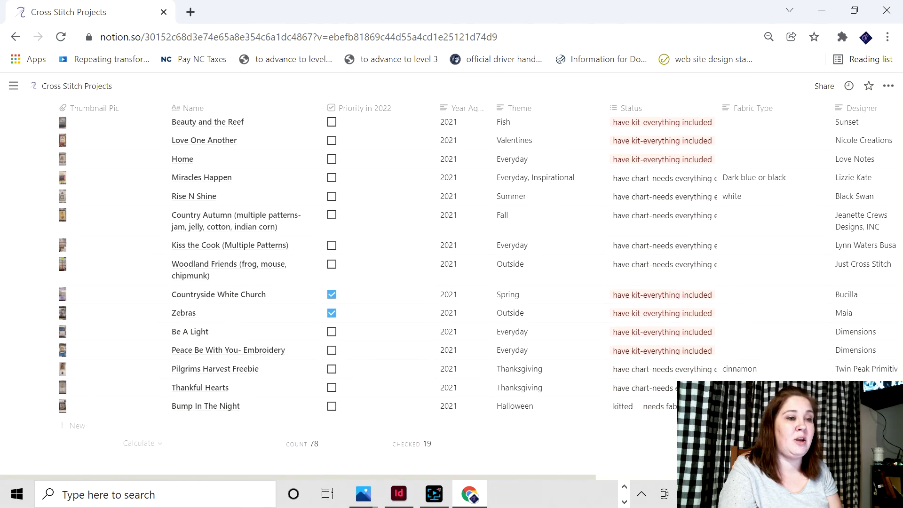
scroll(451, 278, up, 2)
scroll(451, 278, up, 15)
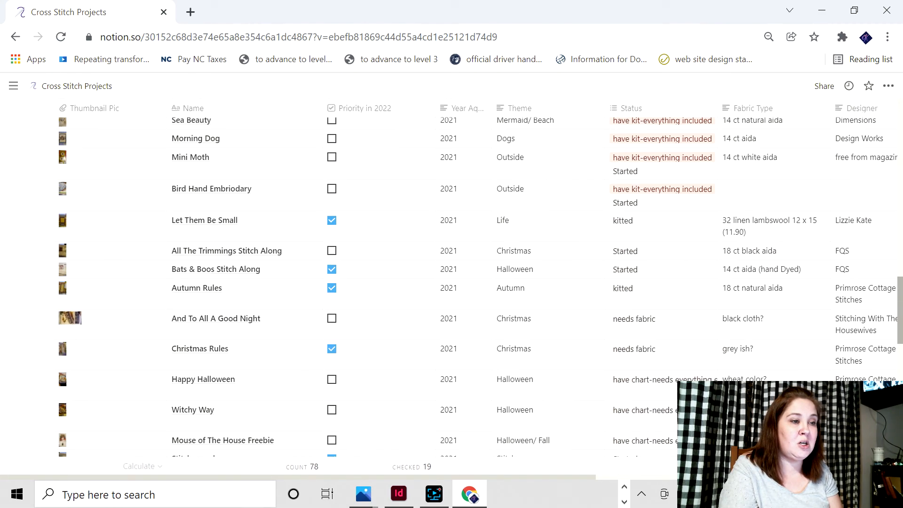
scroll(451, 278, up, 6)
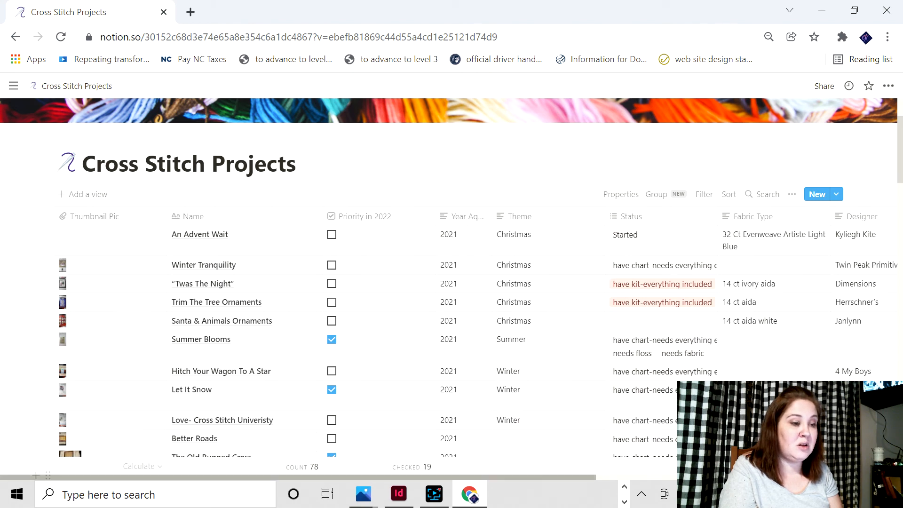
- Narrow the Theme, Priority in 2022 and Thumbnail Pic columns so more of the table's columns fit in view
drag(603, 216, 547, 217)
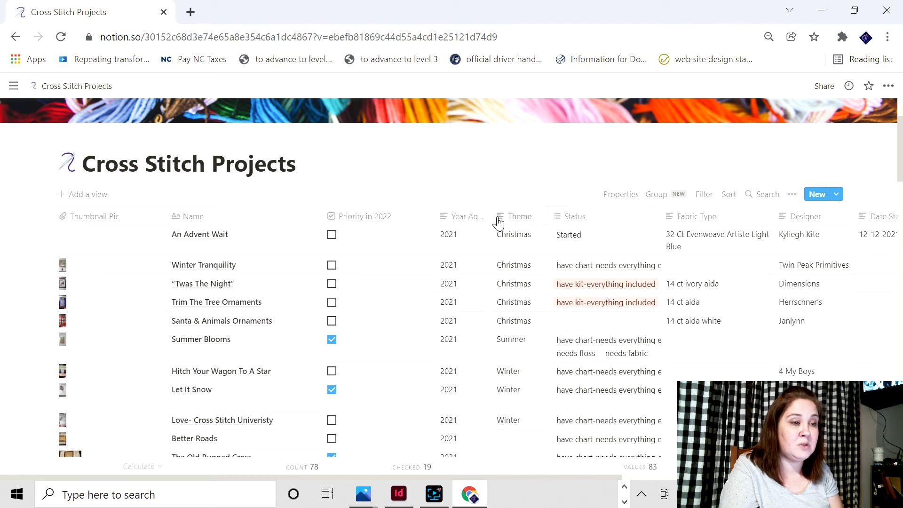
drag(433, 216, 396, 211)
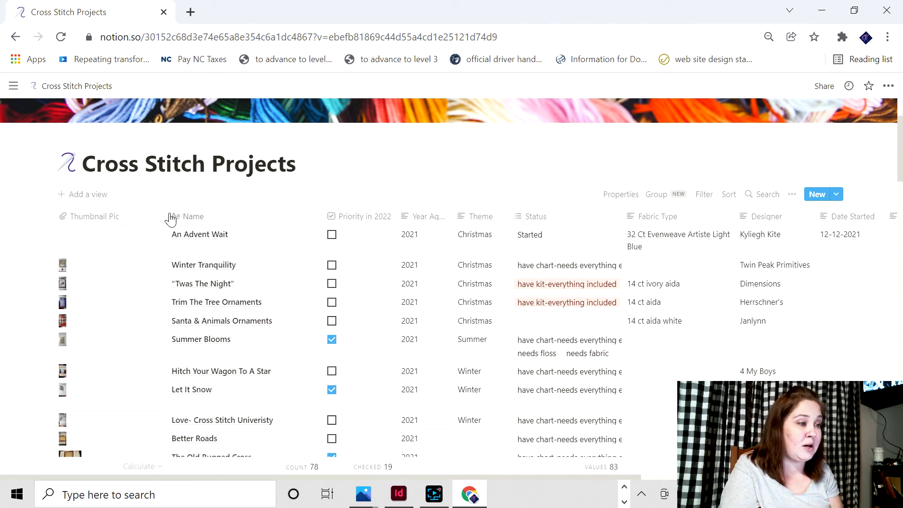
drag(166, 213, 119, 215)
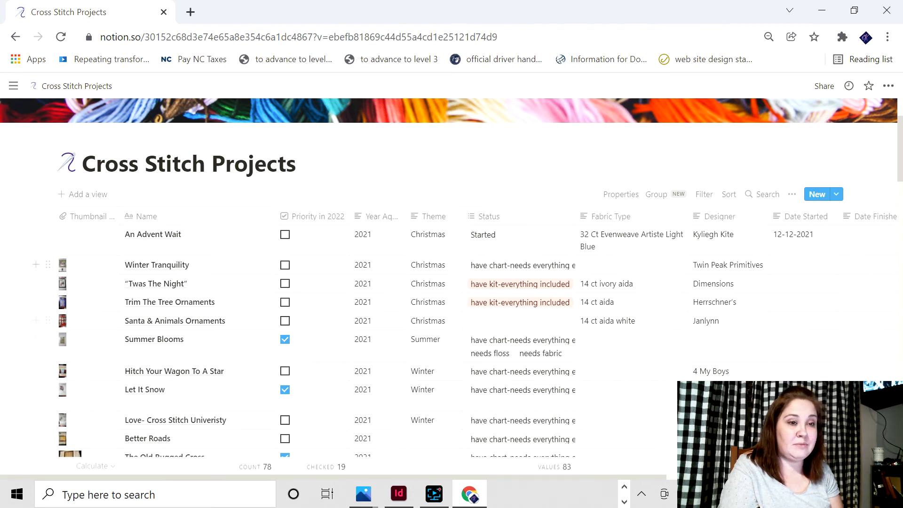
scroll(480, 287, down, 5)
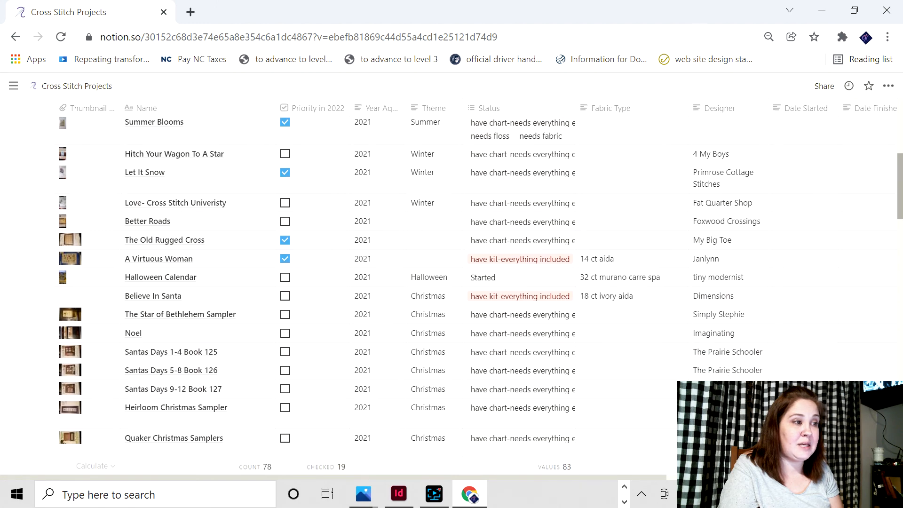
- Switch to the Edge window and add three placeholder rows named "fdjfkds", "fdsafjd;" and "fdafkdfjdskl;" at the end of the Cross Stitch Projects table
click(623, 501)
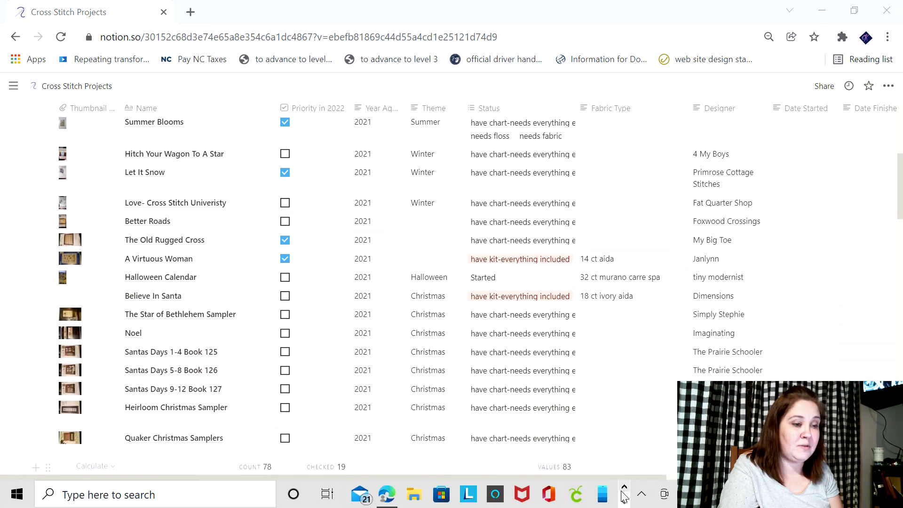
click(387, 495)
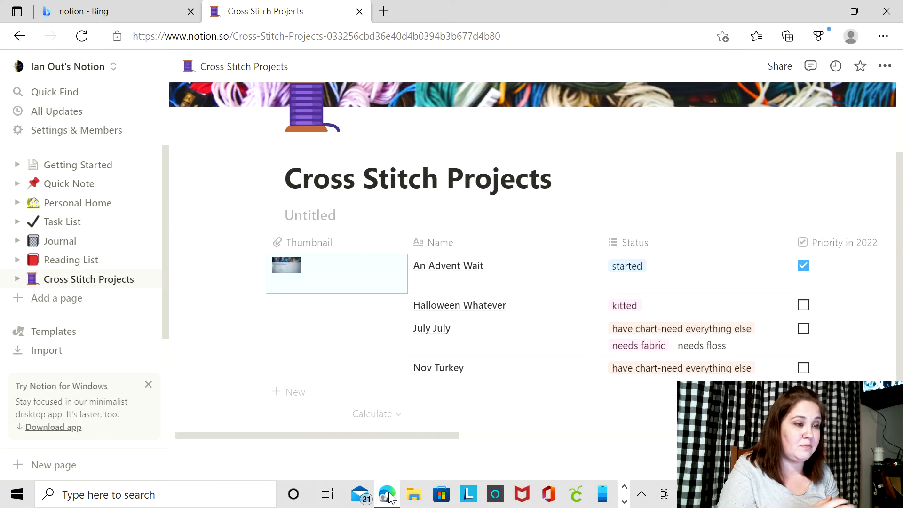
click(464, 393)
text(fdjfkds)
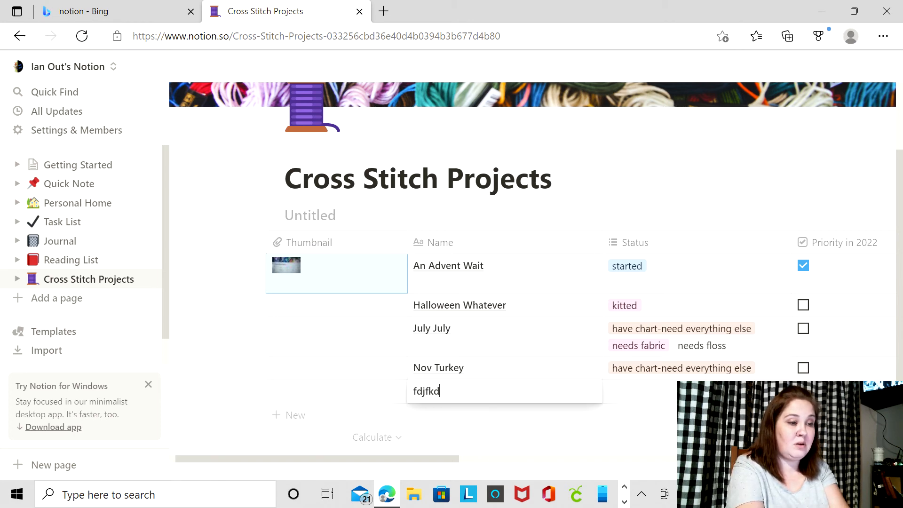
key(Escape)
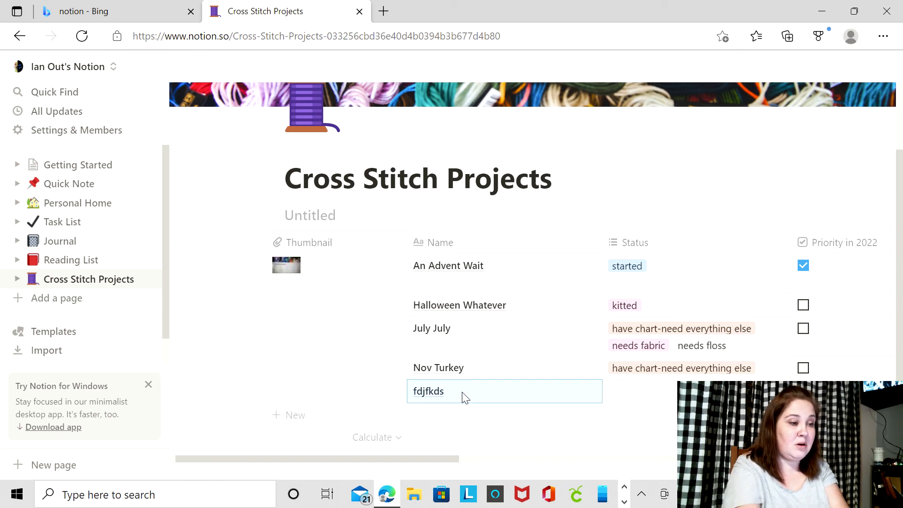
click(463, 420)
text(fdsafjd;)
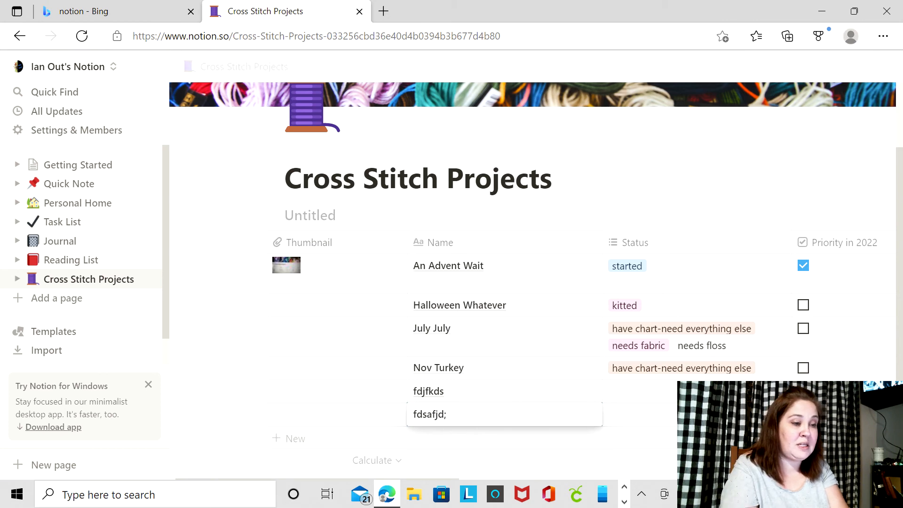
key(Escape)
click(472, 438)
text(fd)
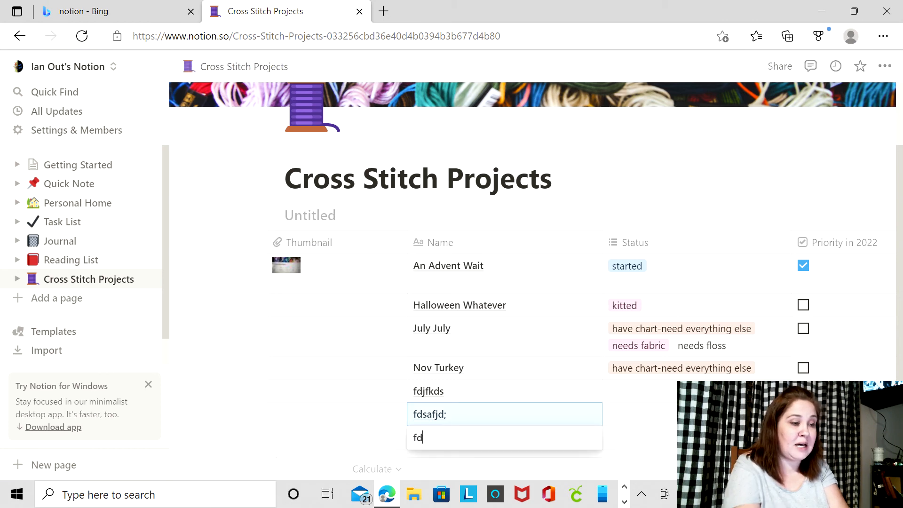
text(afkdfjdskl;)
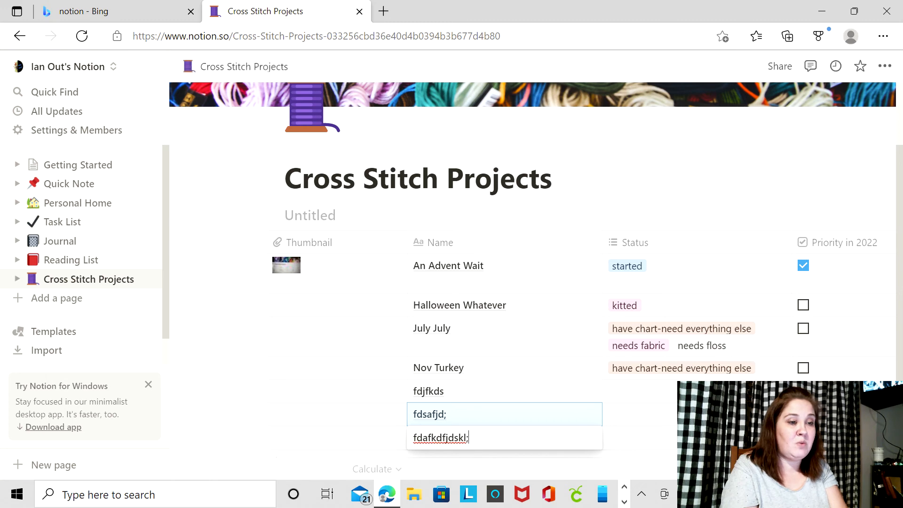
key(Down)
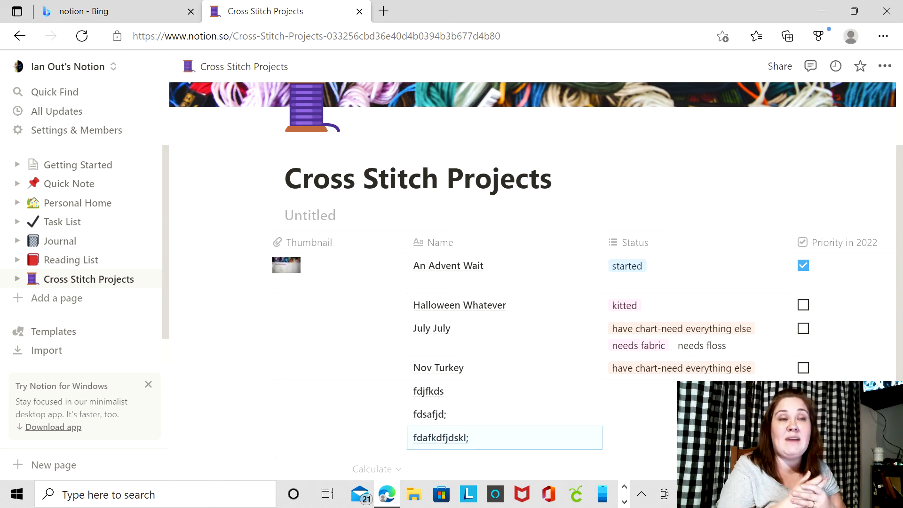
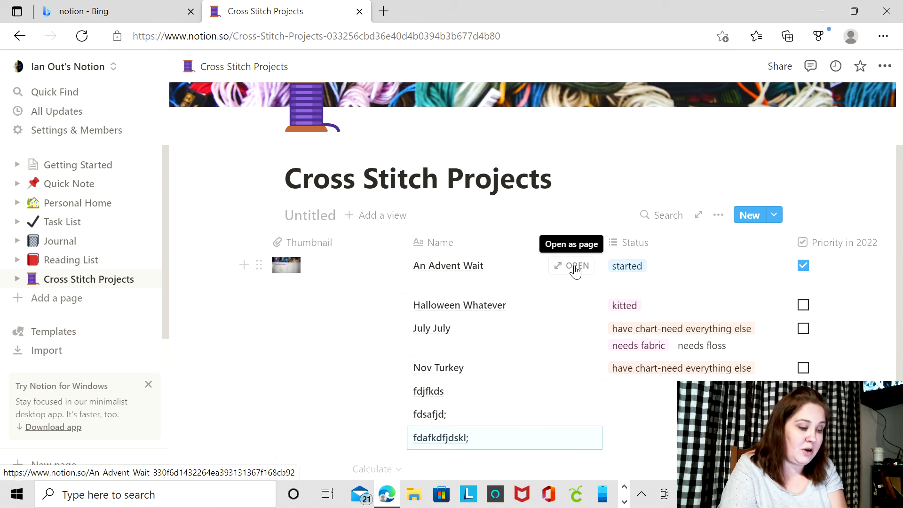
- Open the An Advent Wait project and post the comment "Worked on project today for 2 hours", dismissing the comments tip
click(575, 267)
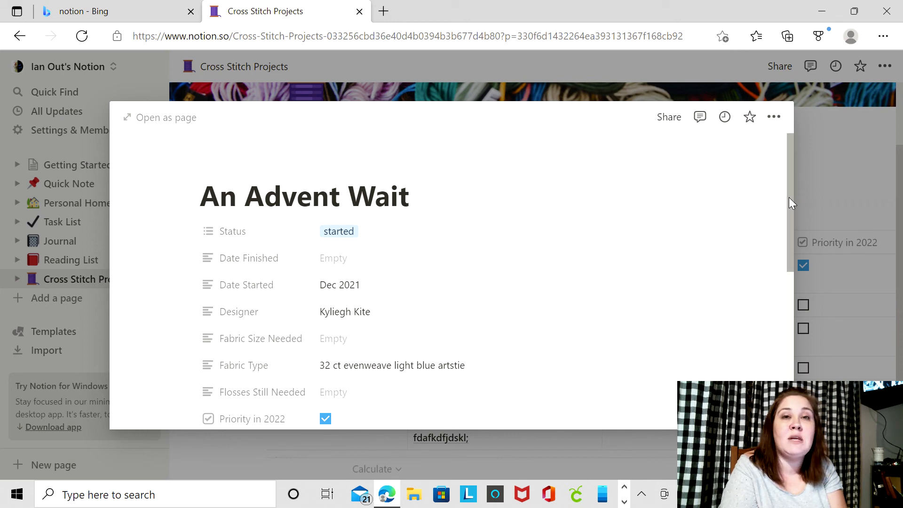
drag(789, 196, 800, 320)
click(445, 306)
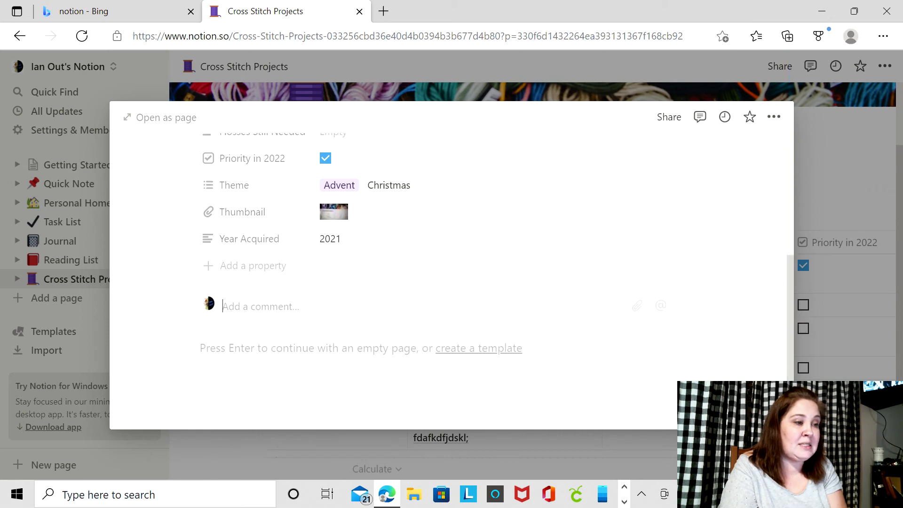
text(Worked on project today for 2 hours)
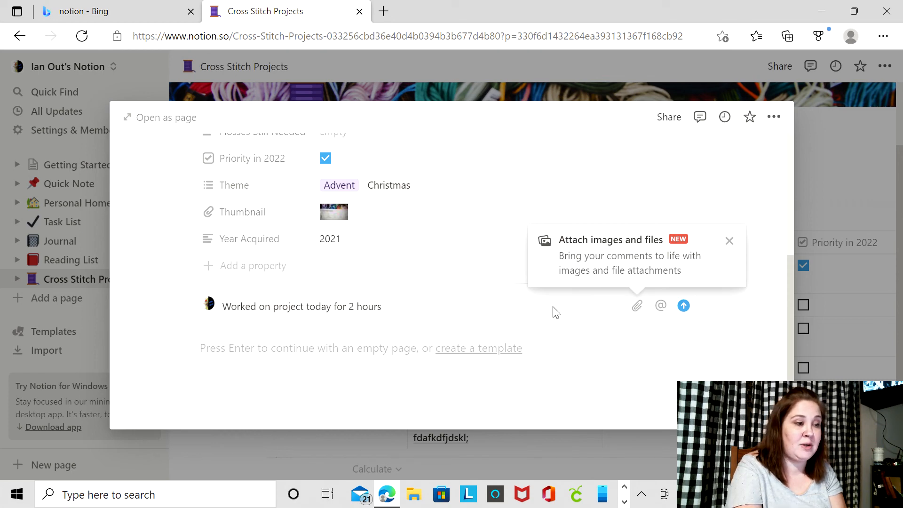
key(Return)
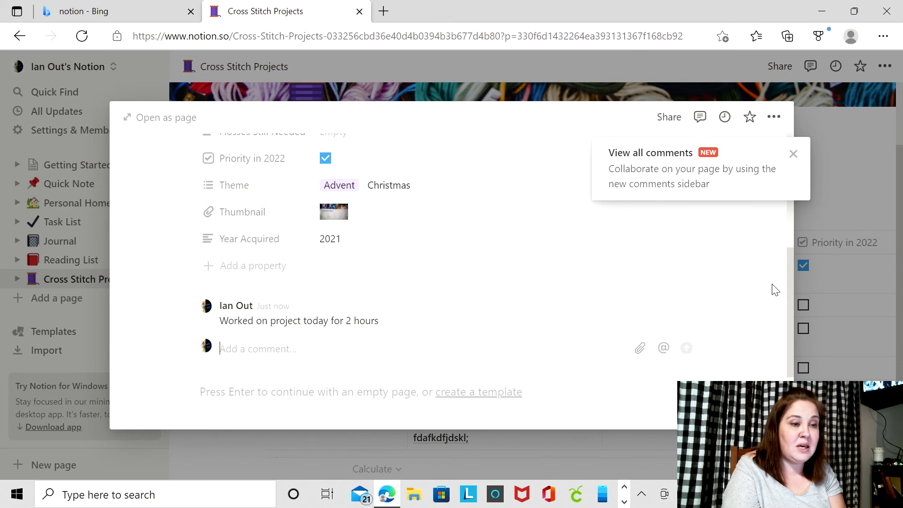
click(793, 154)
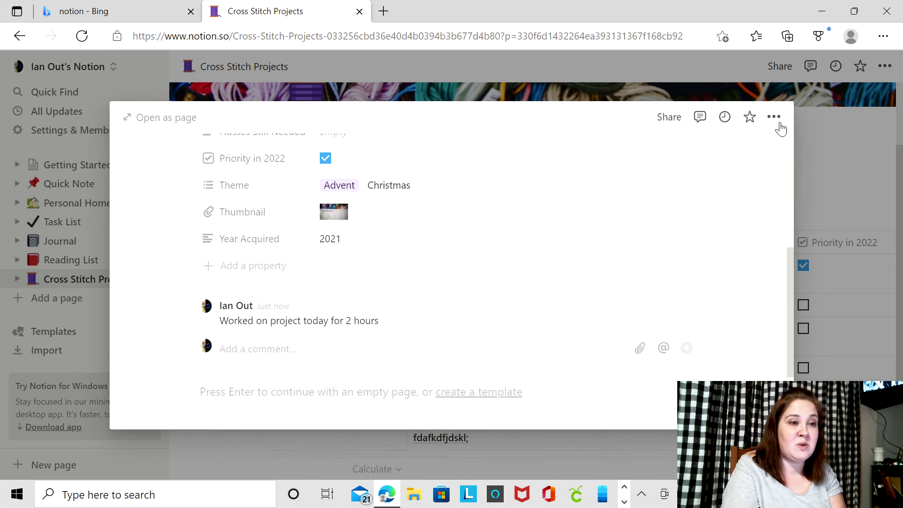
click(774, 118)
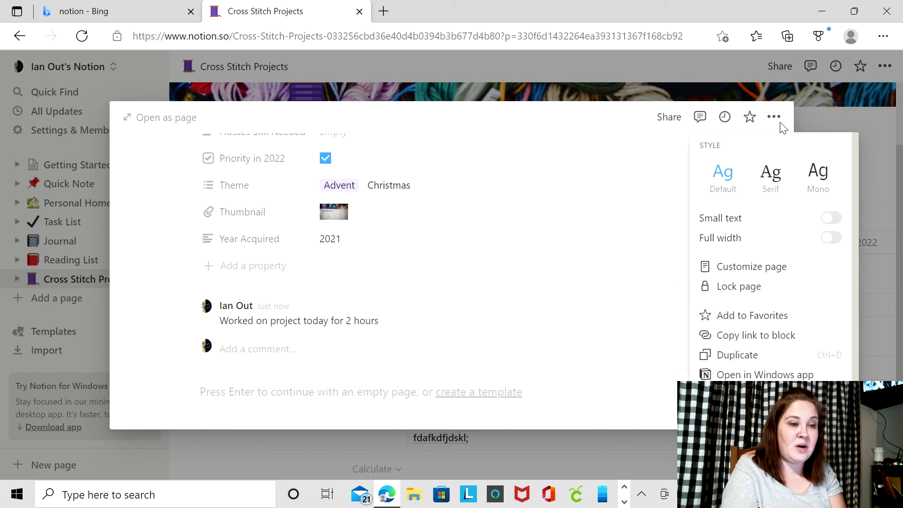
scroll(854, 211, down, 1)
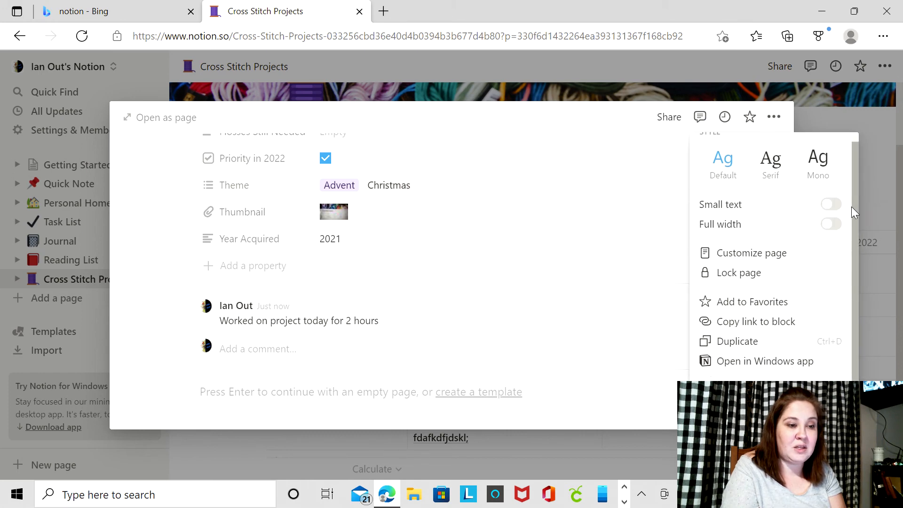
scroll(854, 212, down, 3)
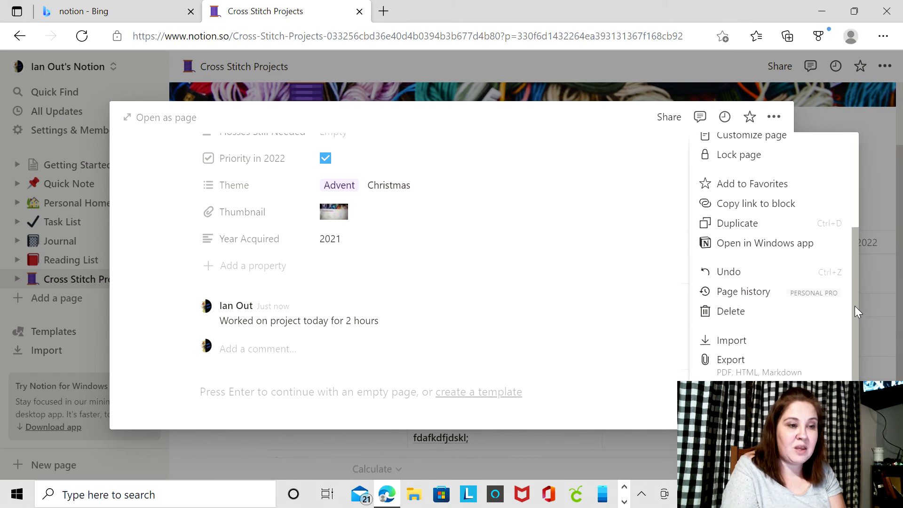
scroll(856, 312, up, 3)
click(653, 245)
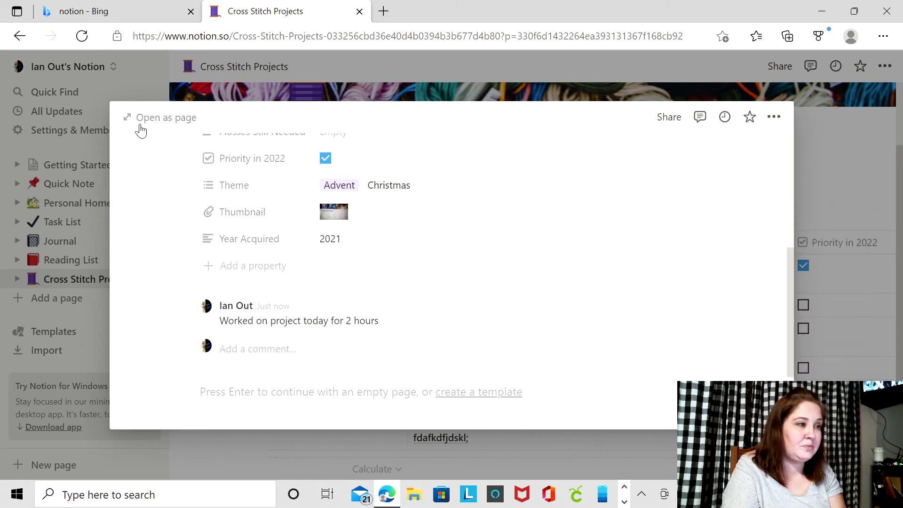
- Show the An Advent Wait project as a full page without the sidebar, and examine its print preview without saving it
click(137, 127)
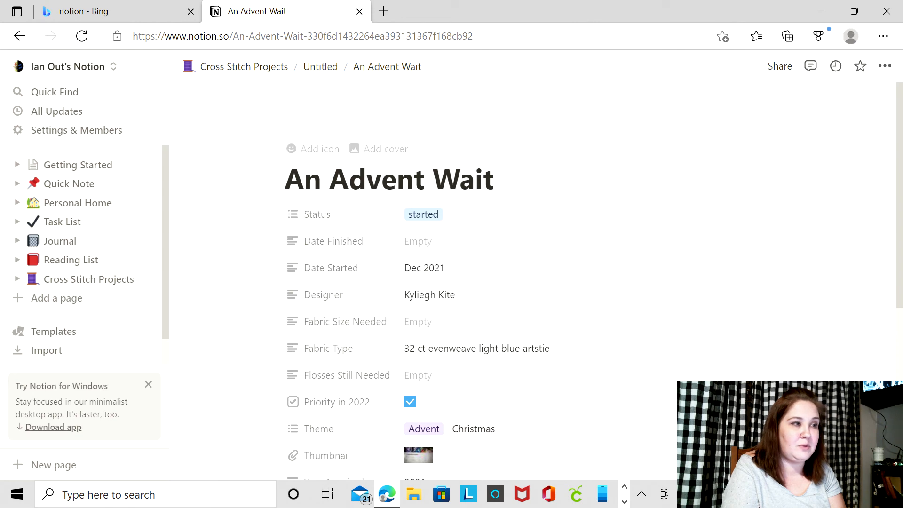
click(151, 68)
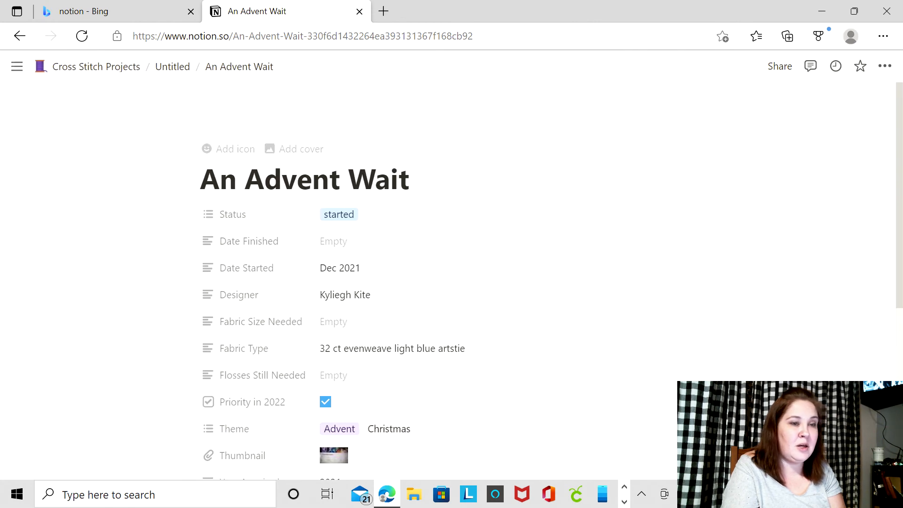
click(878, 33)
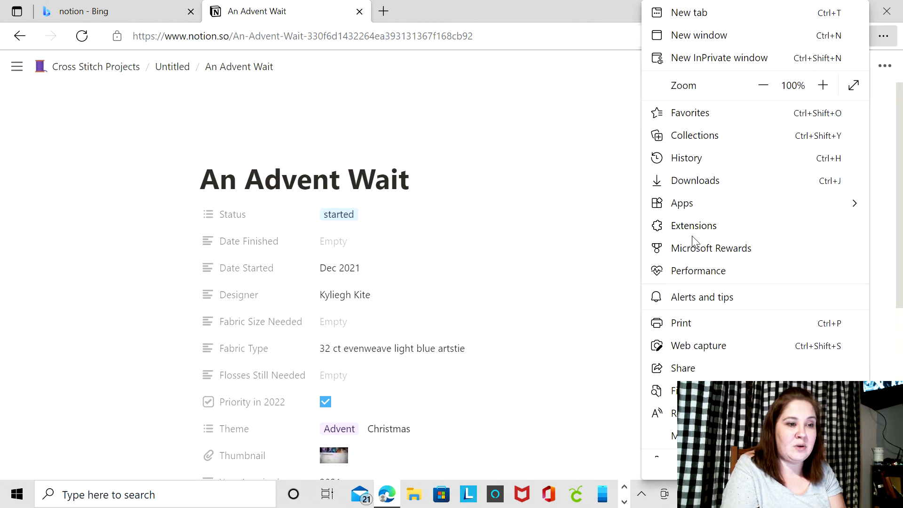
click(683, 324)
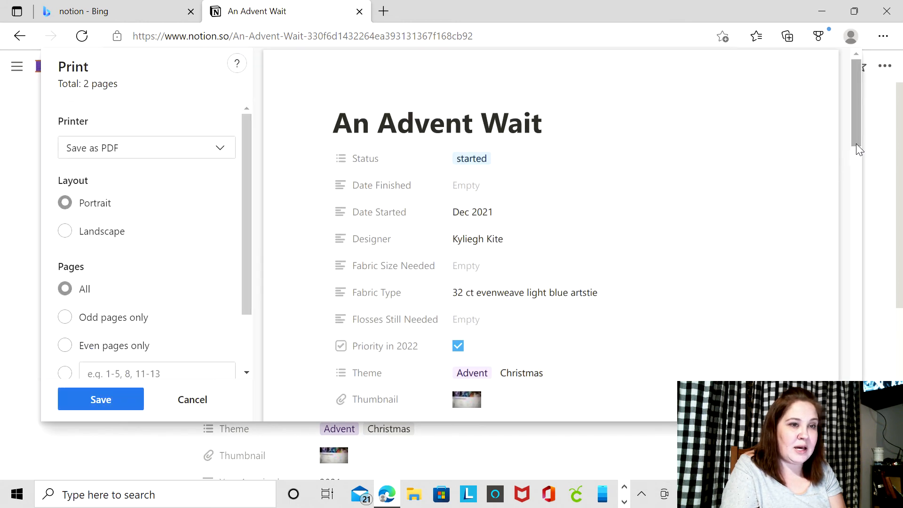
drag(856, 140, 857, 214)
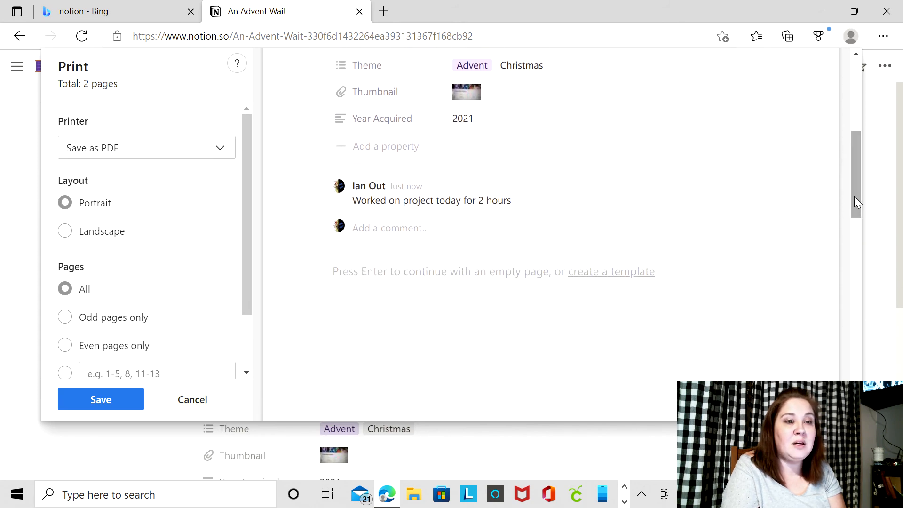
drag(858, 203, 868, 116)
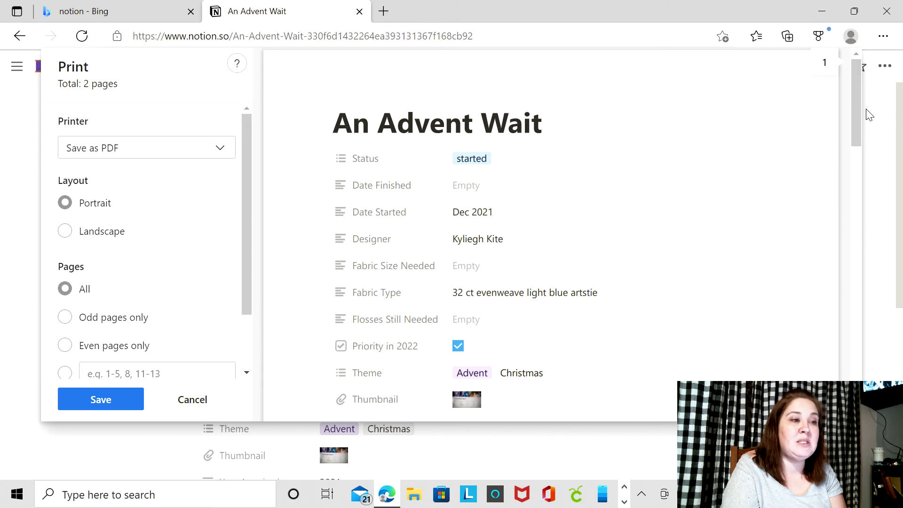
click(210, 406)
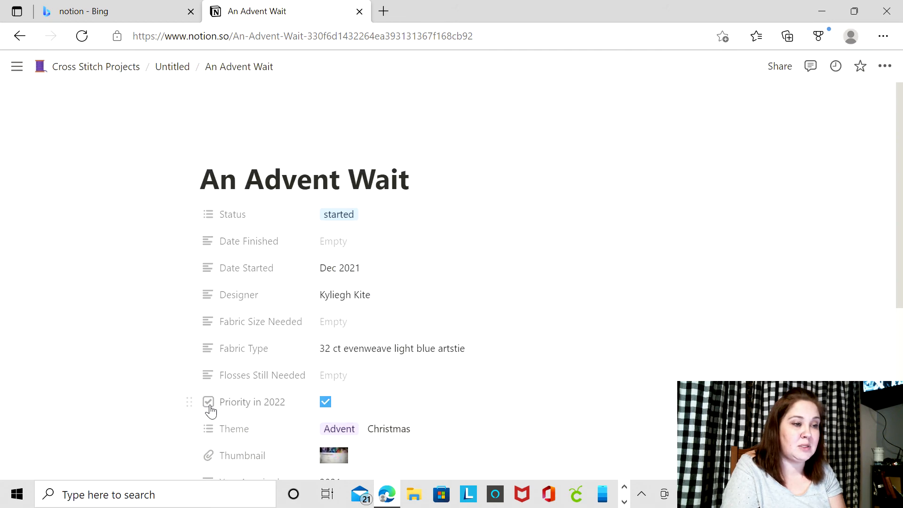
- Delete the "Worked on project today for 2 hours" comment from the An Advent Wait page
click(610, 251)
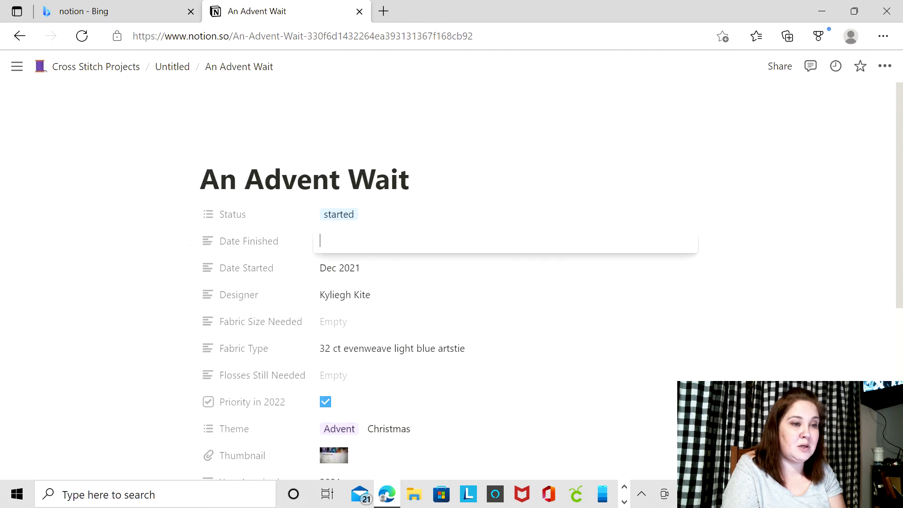
click(901, 126)
drag(899, 127, 899, 267)
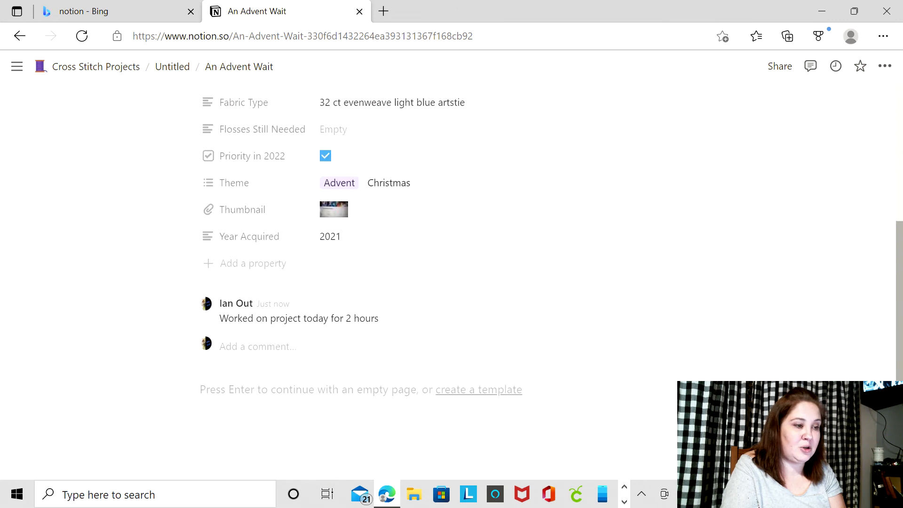
click(688, 300)
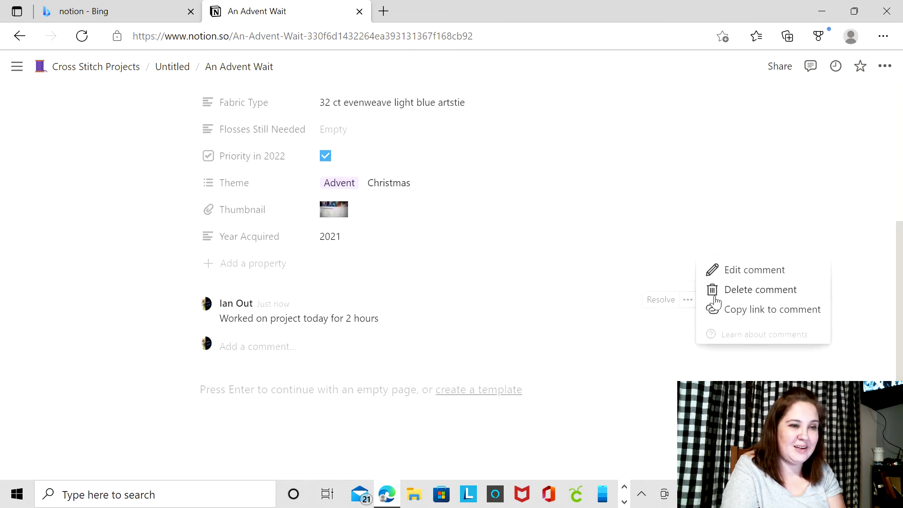
click(735, 290)
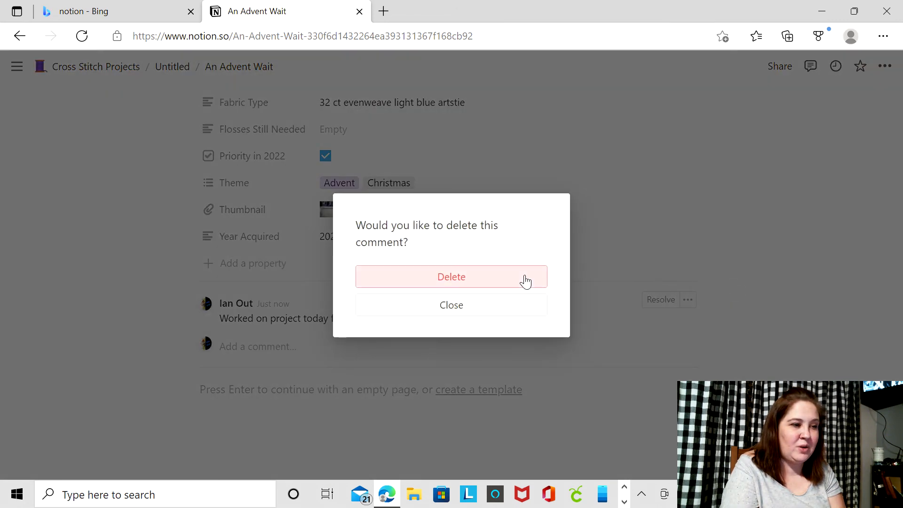
click(524, 278)
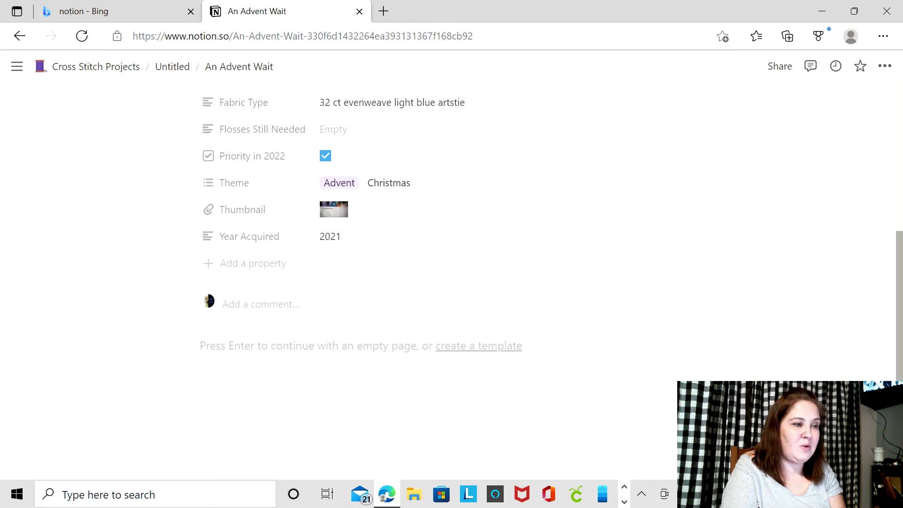
- Return to the Cross Stitch Projects page and examine the rows and columns of its project table
scroll(451, 278, up, 5)
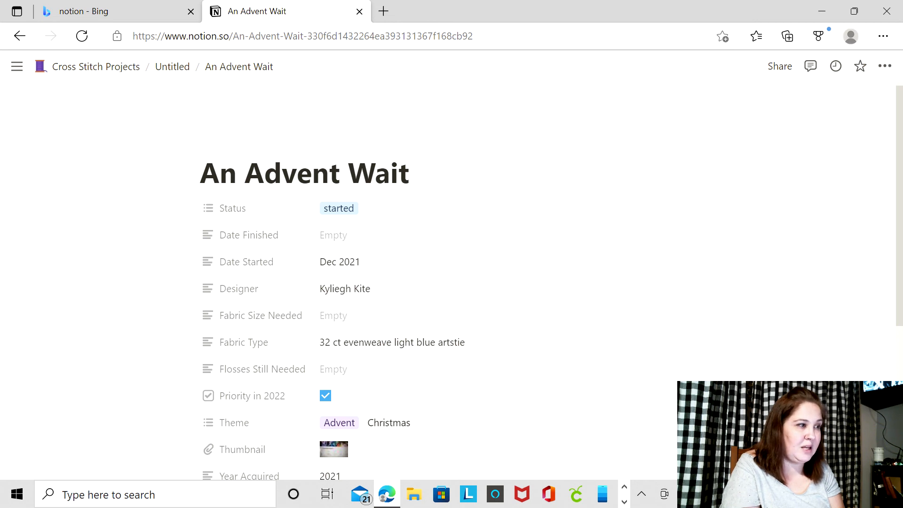
mouse_move(11, 58)
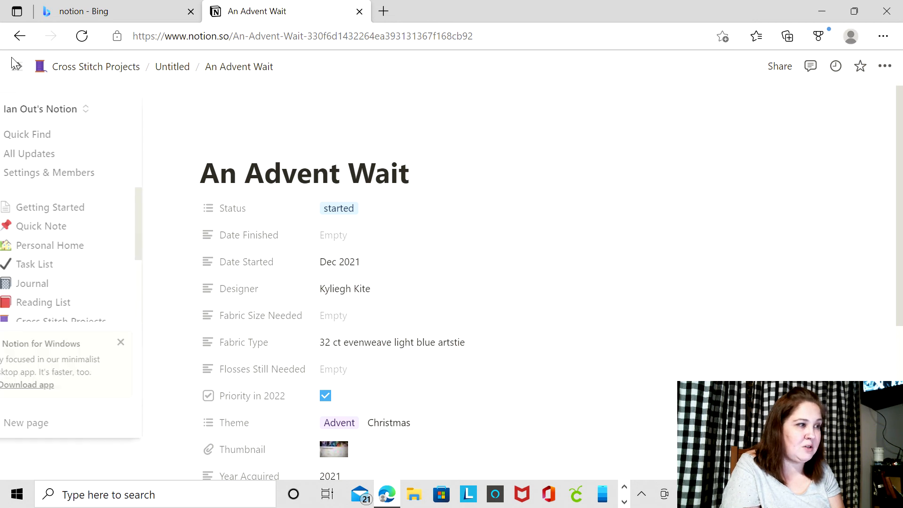
click(102, 70)
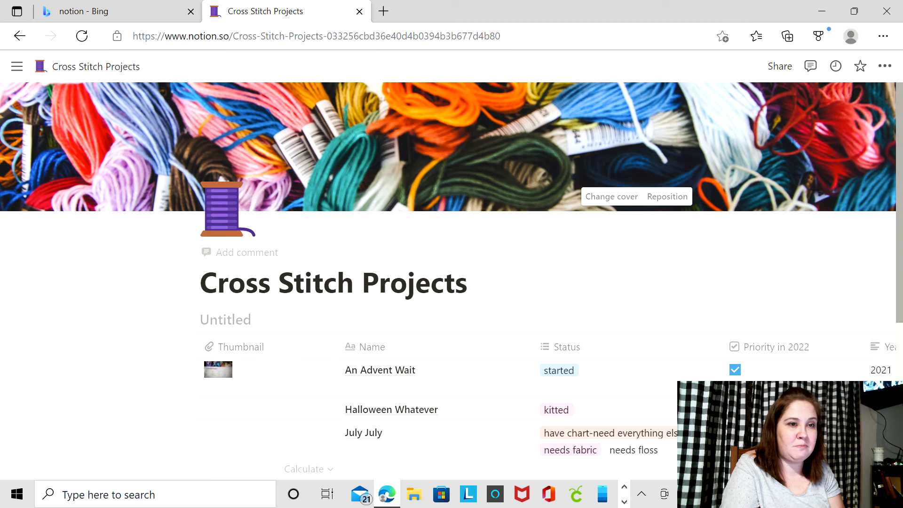
scroll(452, 268, down, 2)
scroll(451, 235, down, 2)
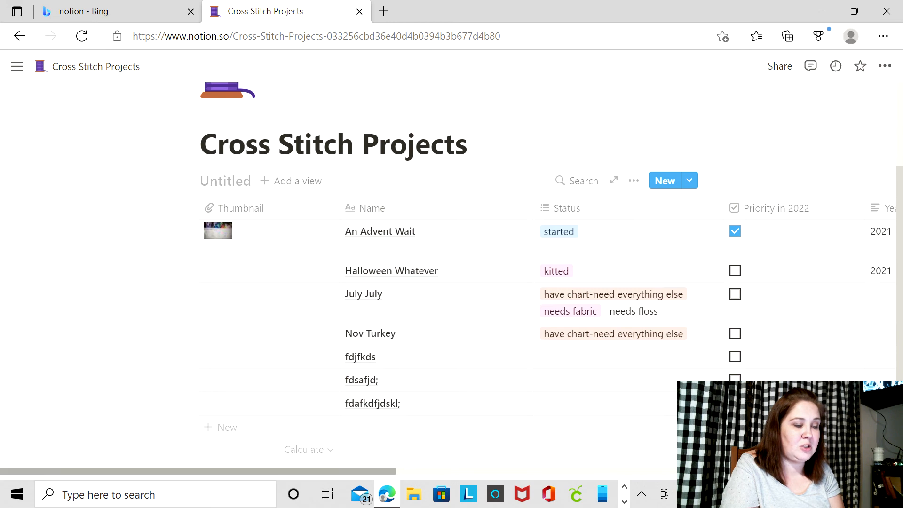
mouse_move(197, 471)
mouse_down()
mouse_move(486, 471)
mouse_move(197, 471)
mouse_move(214, 471)
mouse_up()
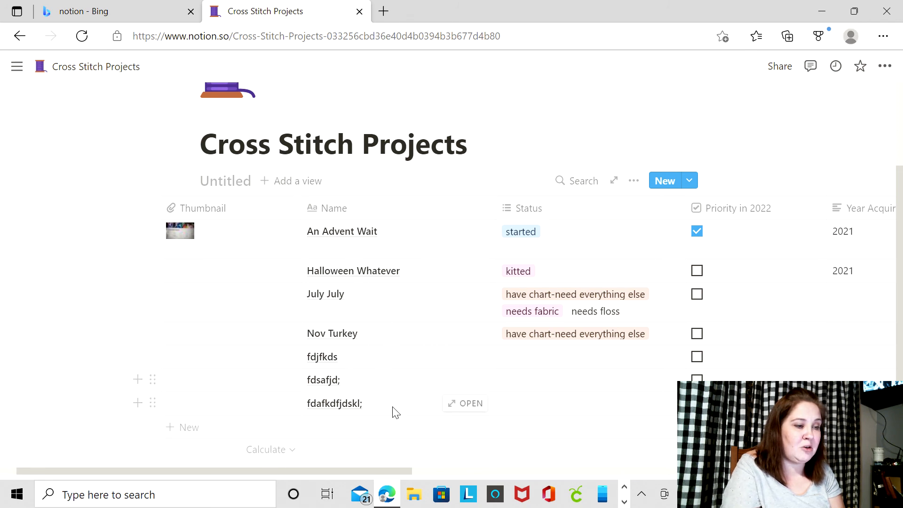
- Add a Count all calculation beneath the Name column of the project table
click(406, 450)
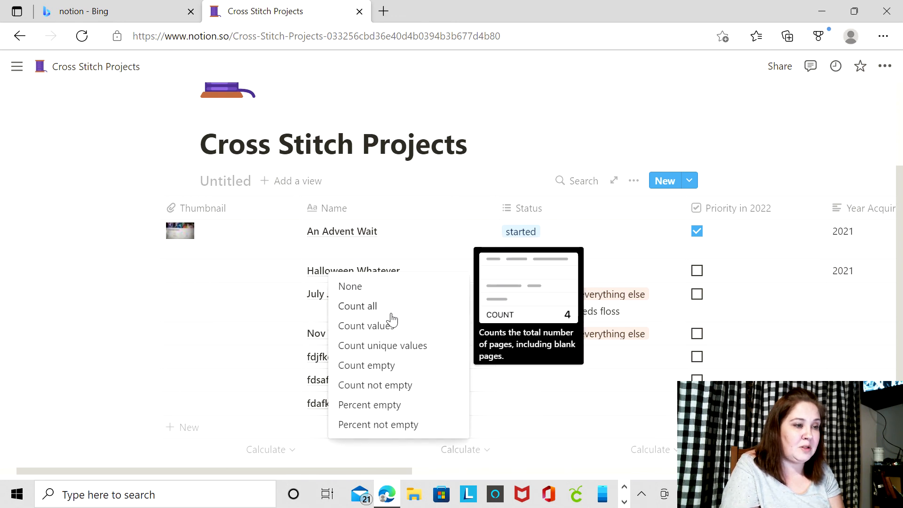
key(Escape)
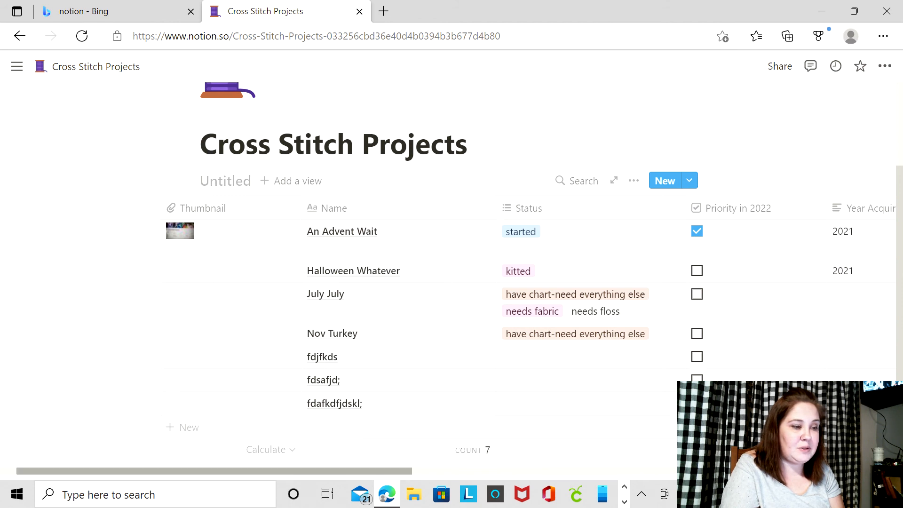
- Set the Theme to Christmas for the three placeholder projects fdjfkds, fdsafjd; and fdafkdfjdskl;
drag(214, 471, 466, 470)
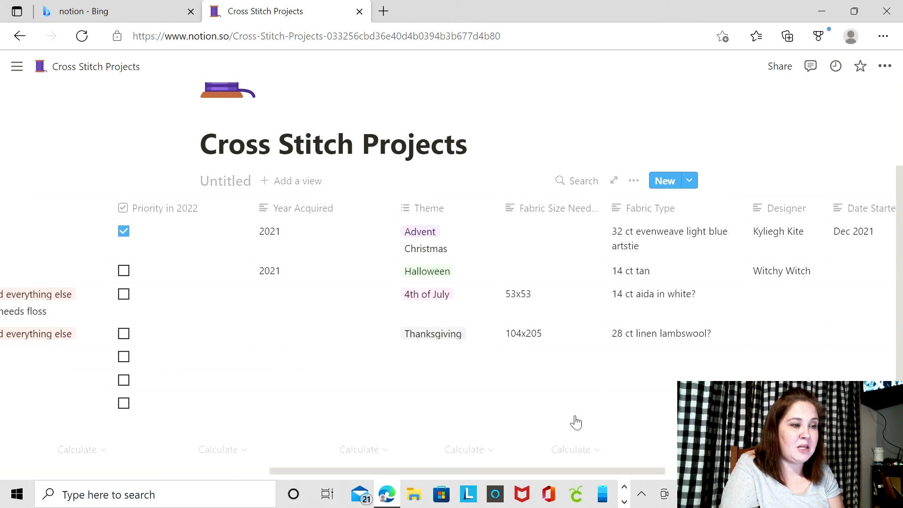
click(472, 351)
key(Escape)
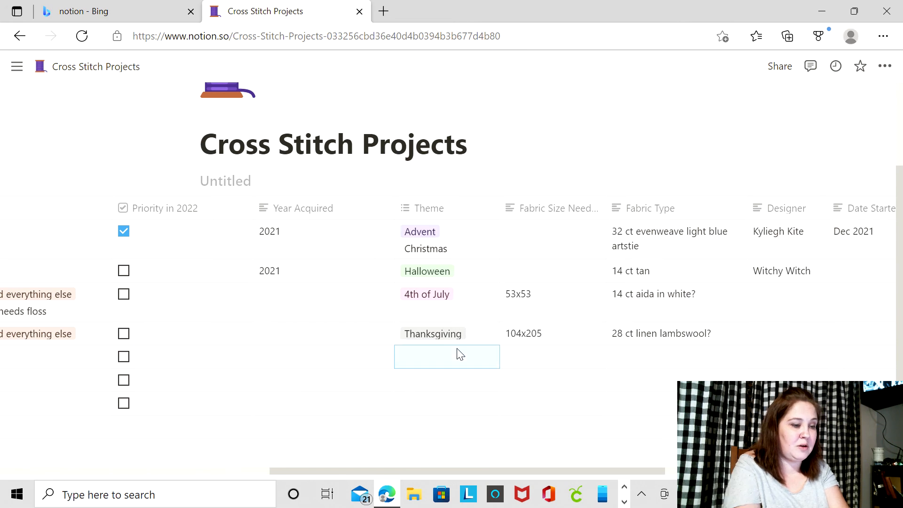
text(chr)
key(Return)
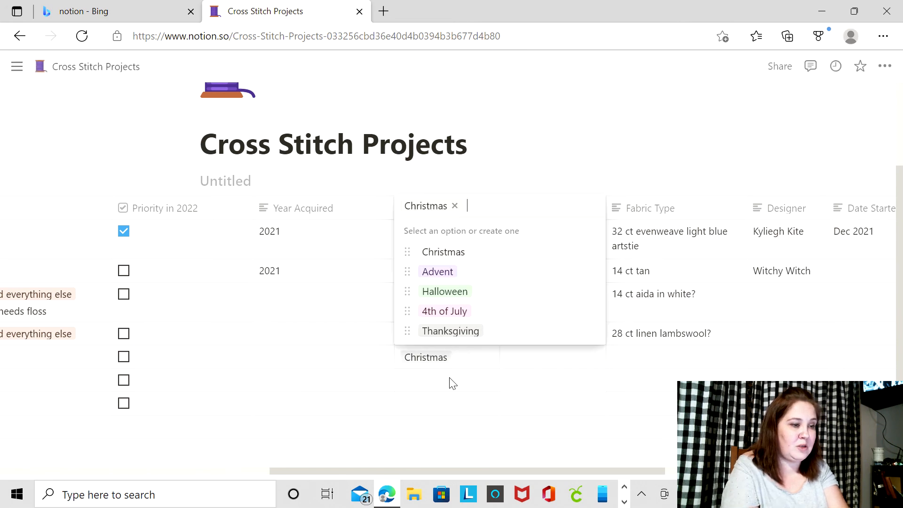
key(Escape)
click(451, 383)
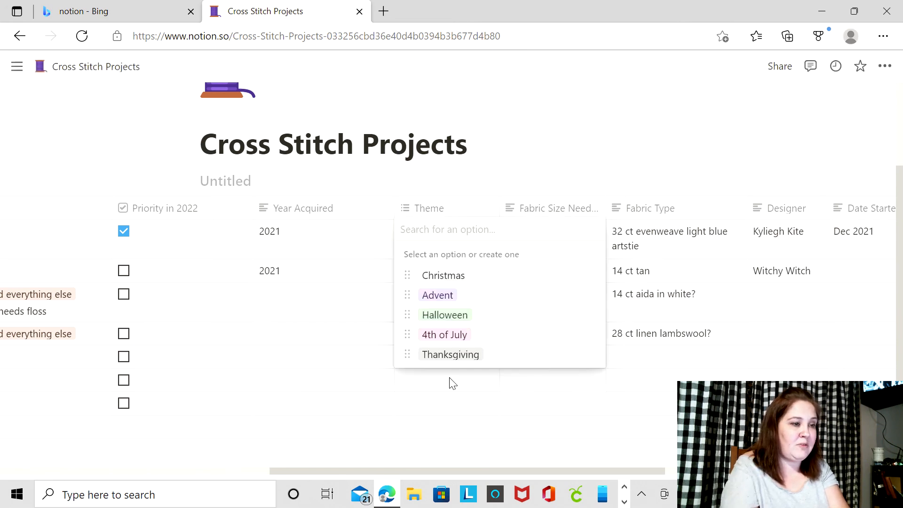
click(455, 280)
click(423, 410)
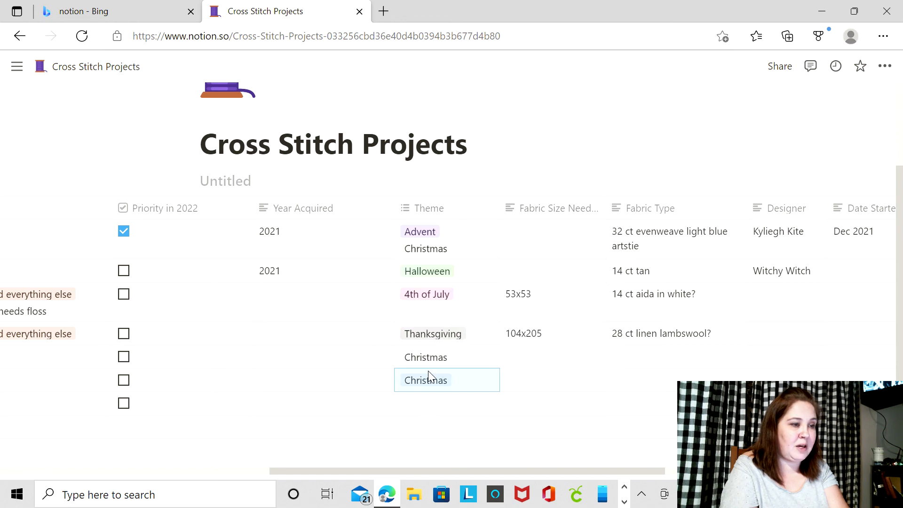
click(432, 406)
click(442, 301)
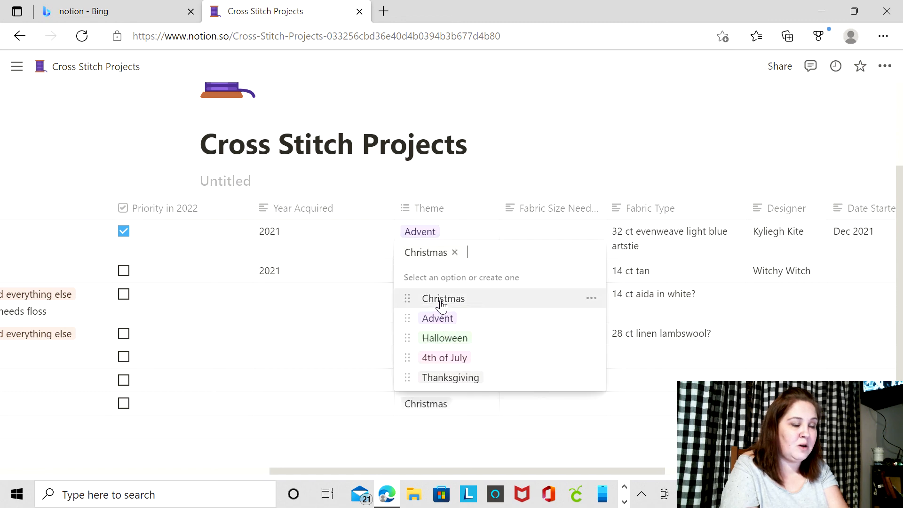
key(Escape)
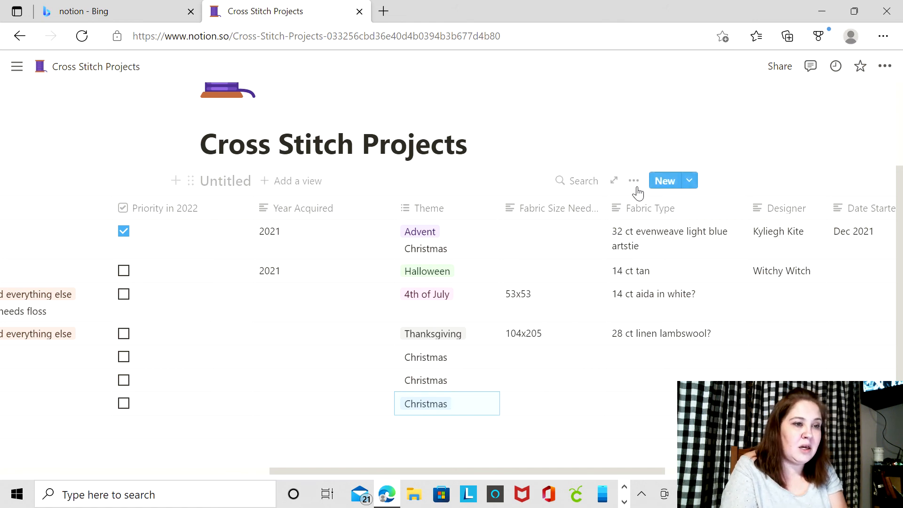
- Filter the project table to show only rows whose Theme contains Christmas
click(634, 182)
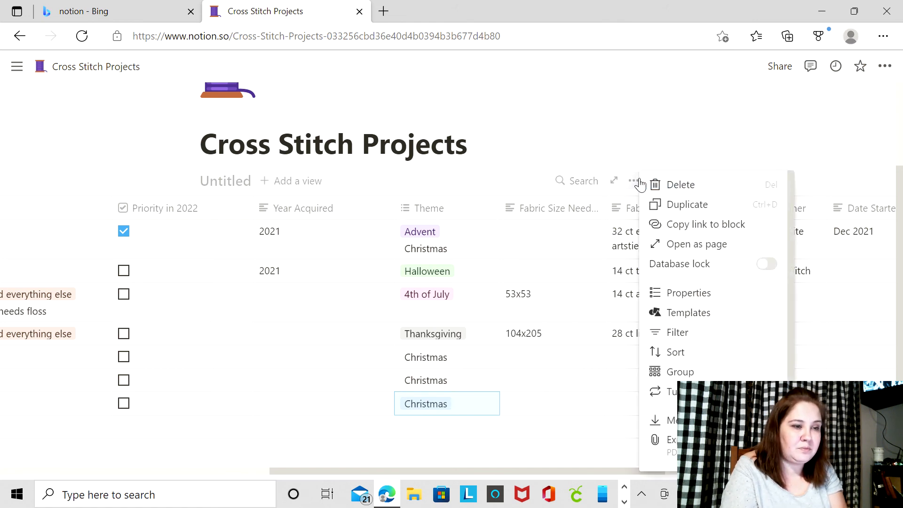
click(682, 335)
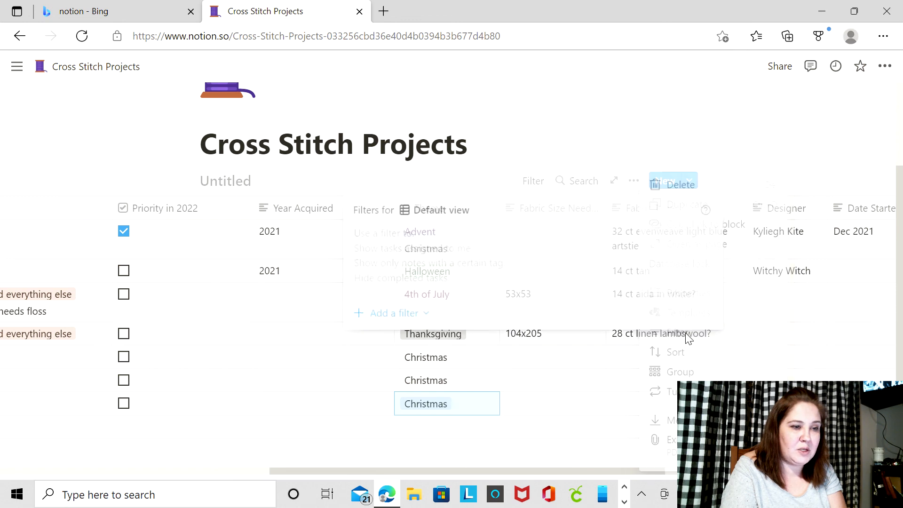
click(382, 320)
click(397, 340)
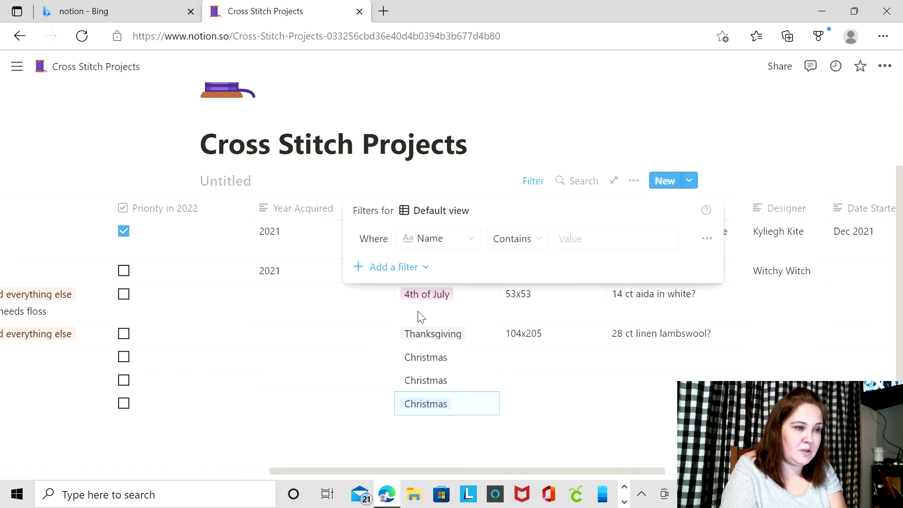
click(448, 239)
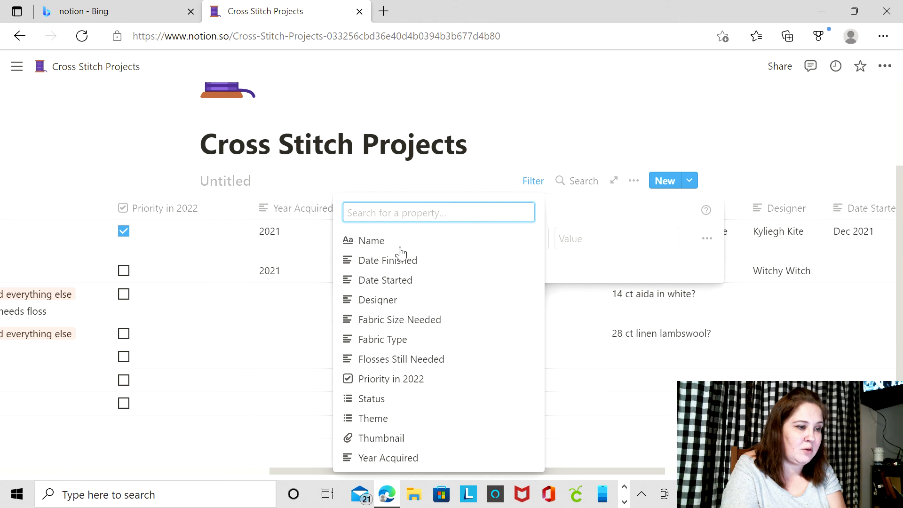
click(371, 414)
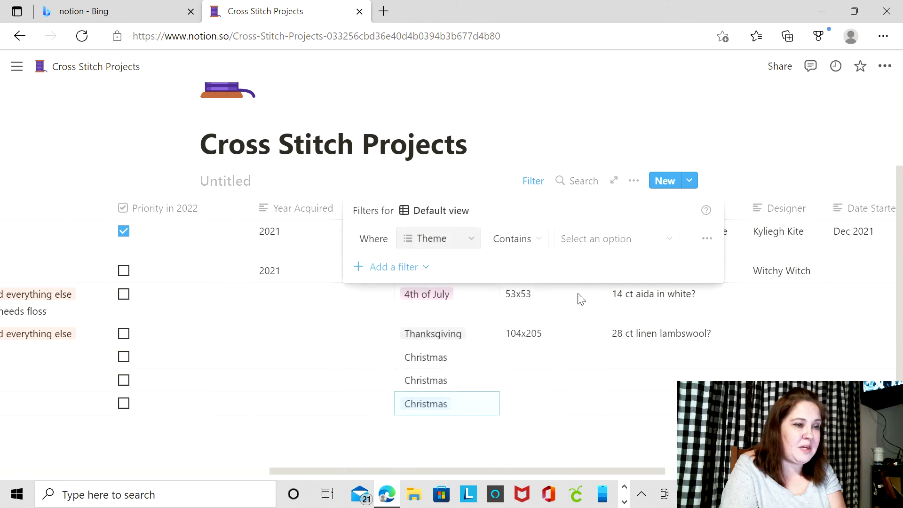
click(644, 238)
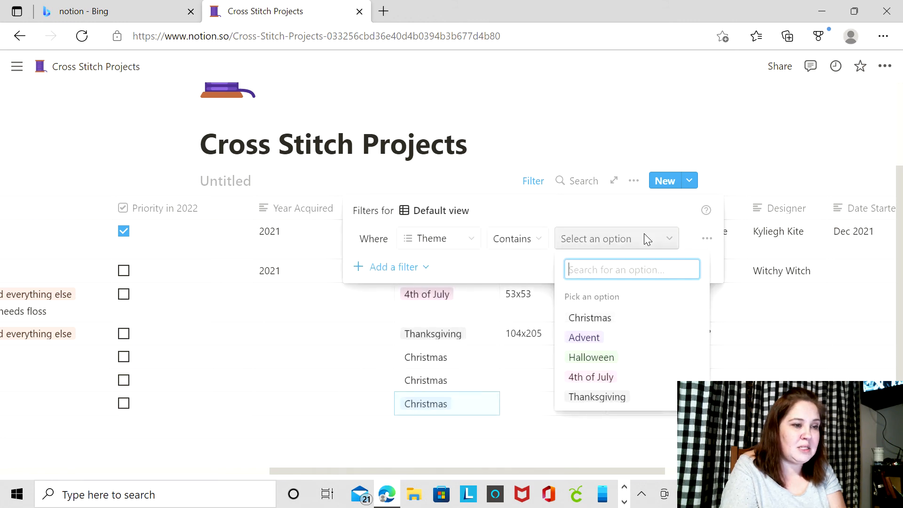
click(600, 318)
click(534, 137)
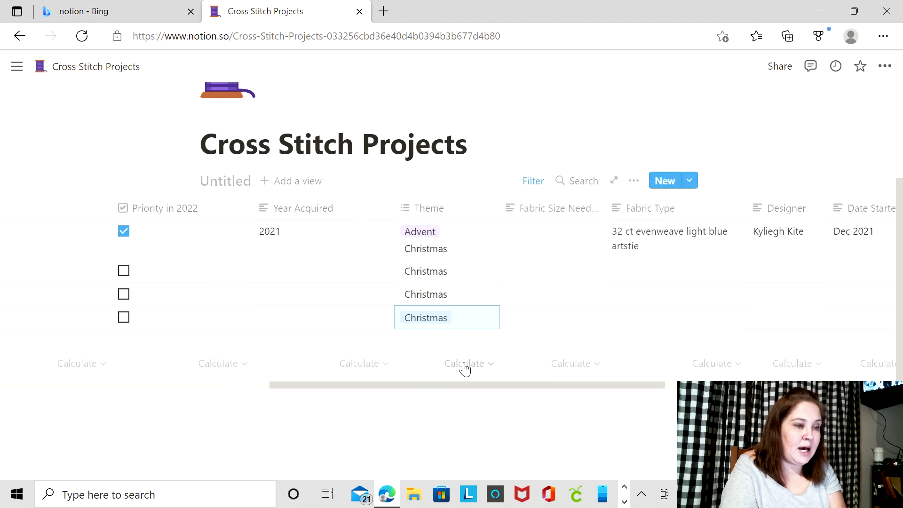
- Add a Count all calculation beneath the Theme column
click(464, 364)
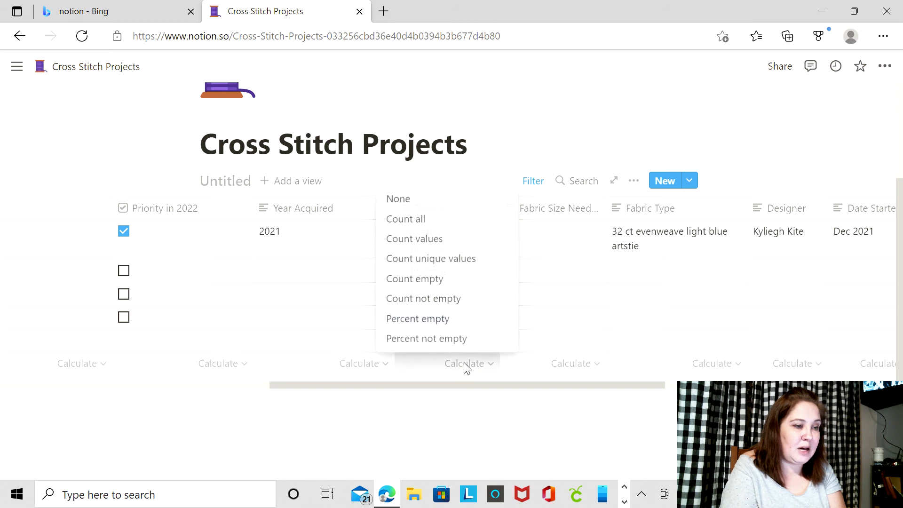
click(455, 225)
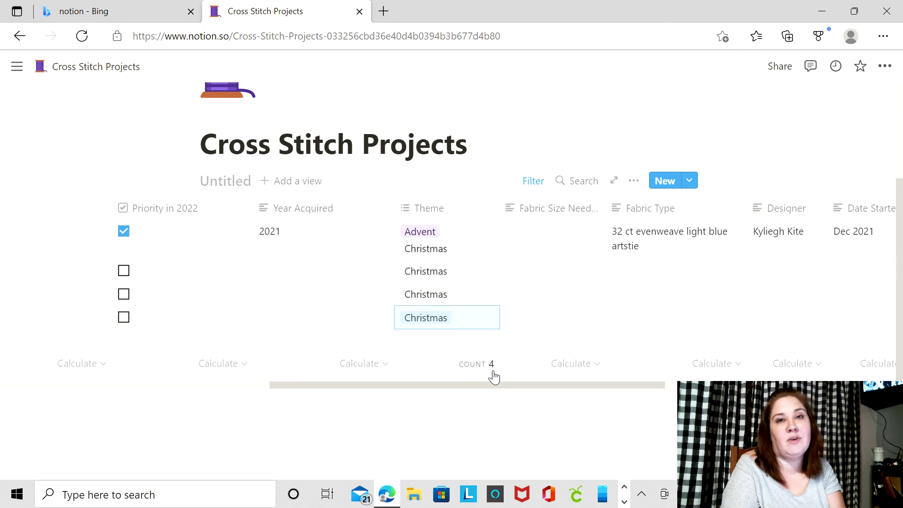
- Remove the Christmas Theme filter from the table's default view
click(536, 183)
click(707, 239)
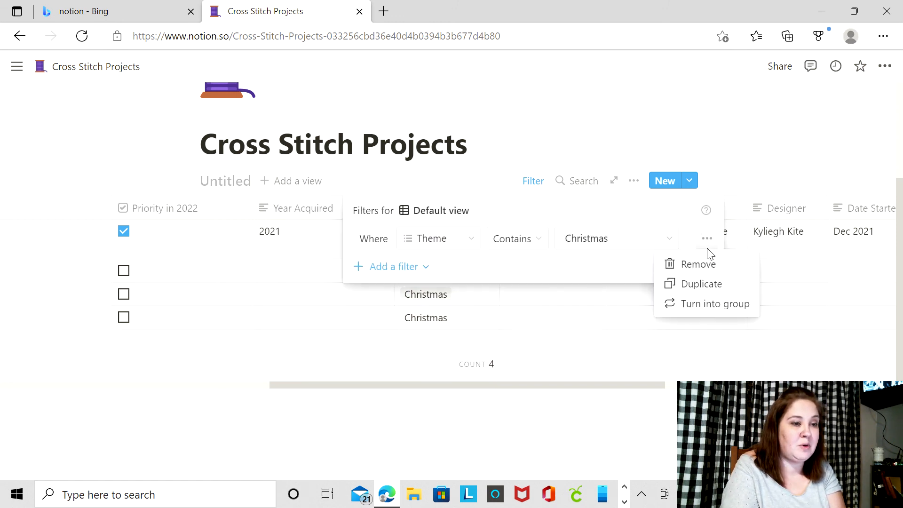
click(704, 266)
click(652, 116)
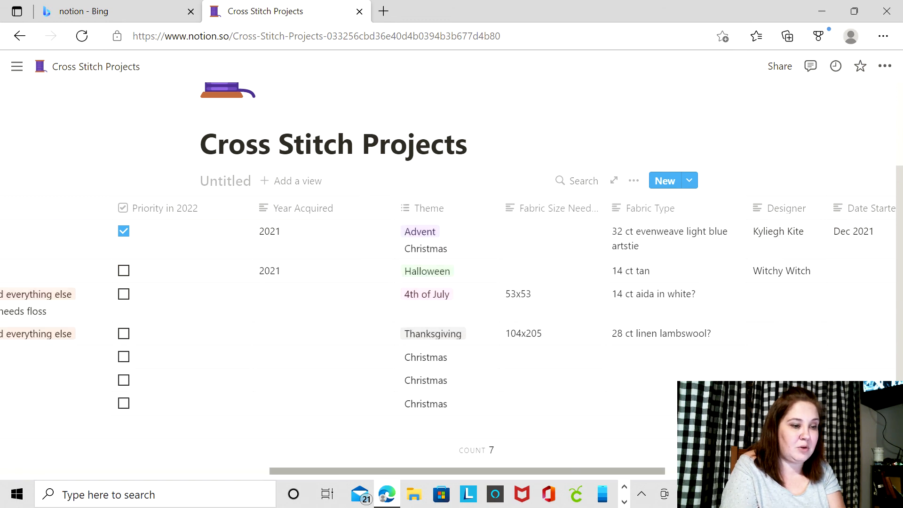
mouse_move(466, 471)
mouse_down()
mouse_move(650, 470)
mouse_move(455, 471)
mouse_up()
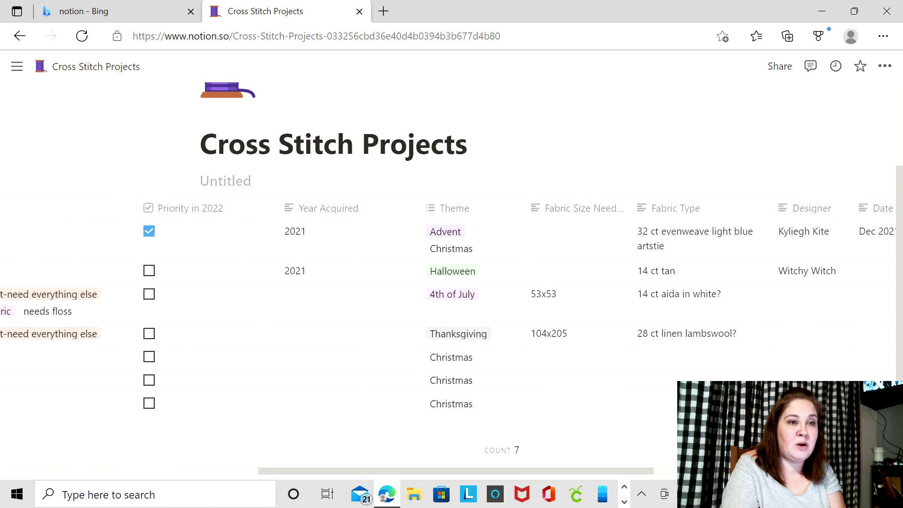
click(884, 37)
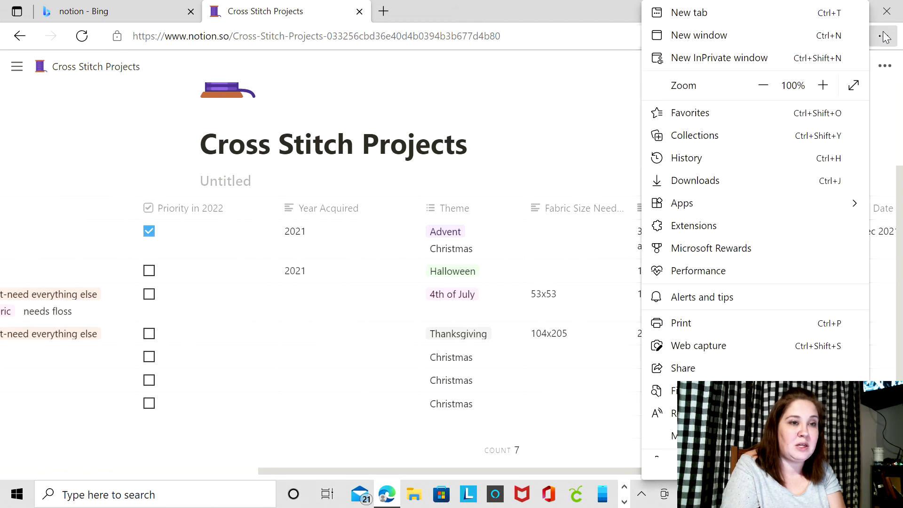
click(601, 145)
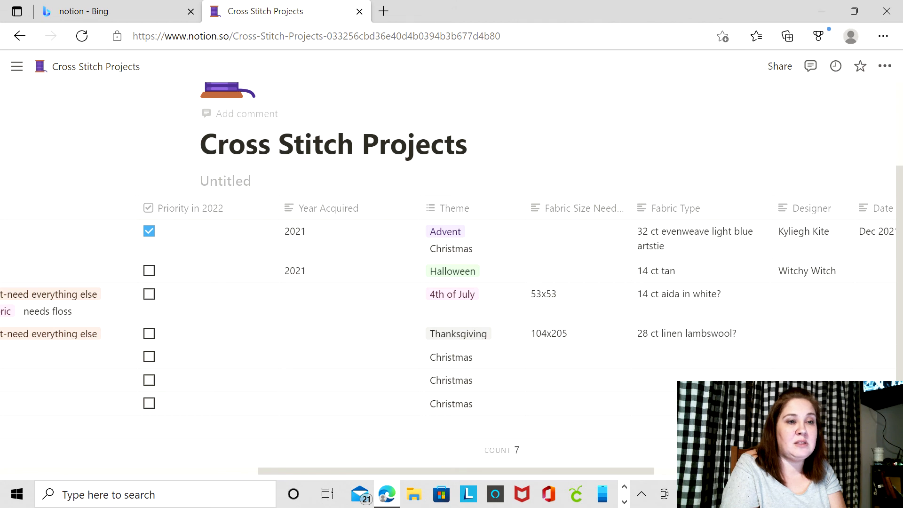
click(885, 67)
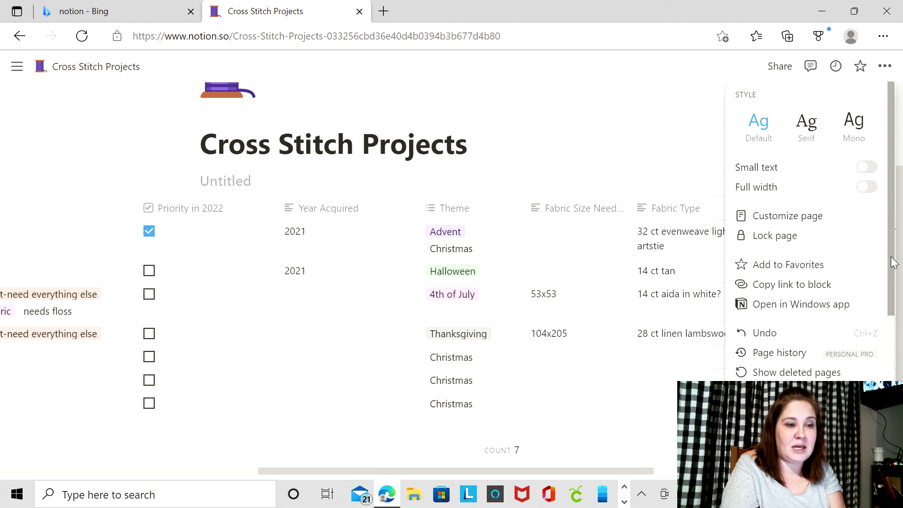
drag(890, 267, 891, 357)
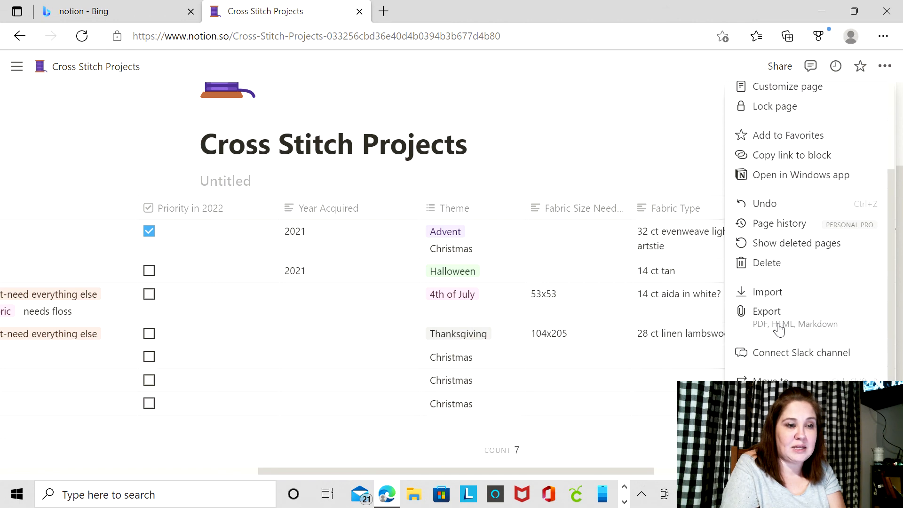
click(669, 147)
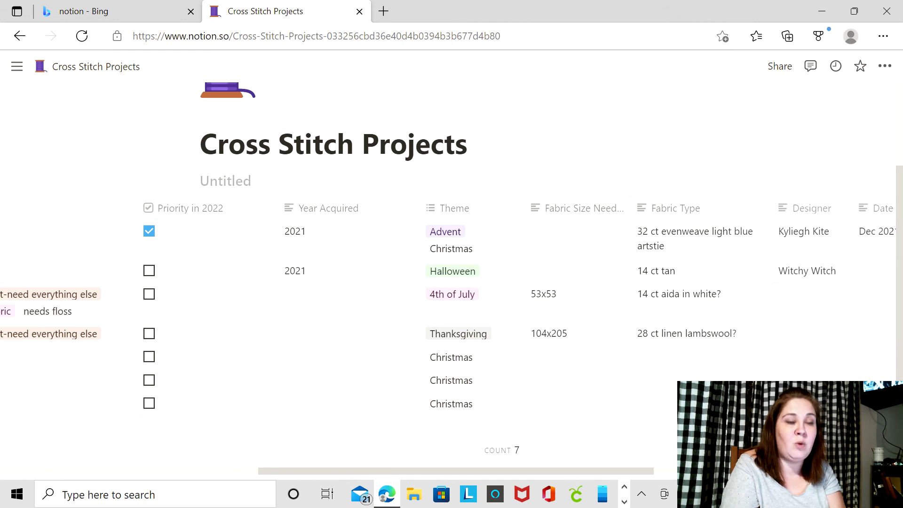
- Open the print dialog for the Cross Stitch Projects page and select the Fax - HP ENVY Photo 7800 series printer
click(884, 36)
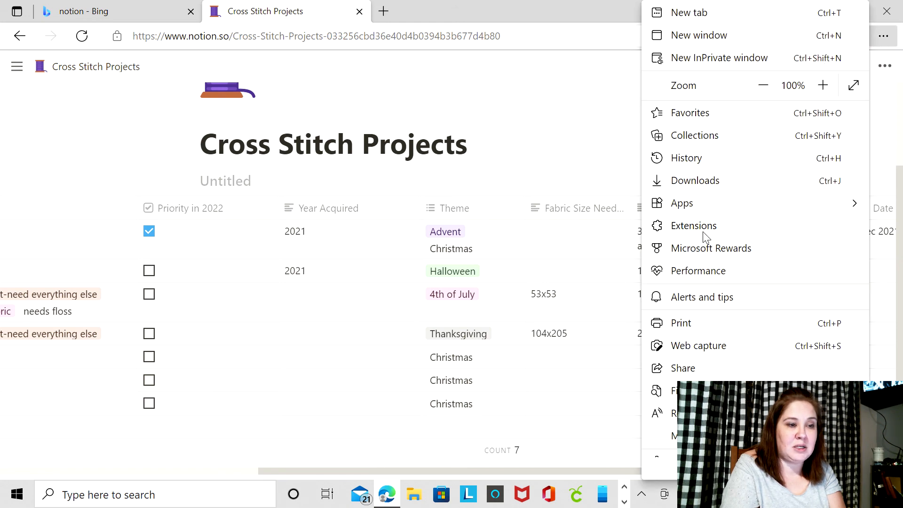
click(681, 323)
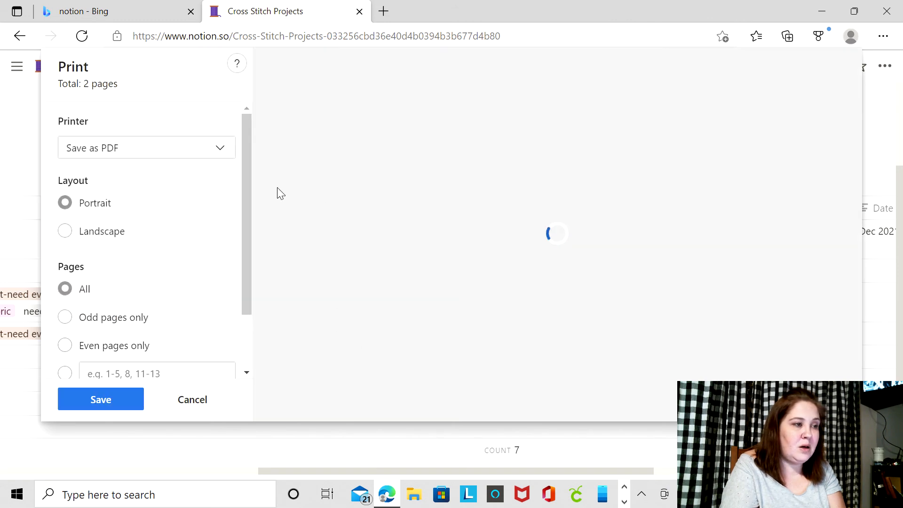
click(220, 150)
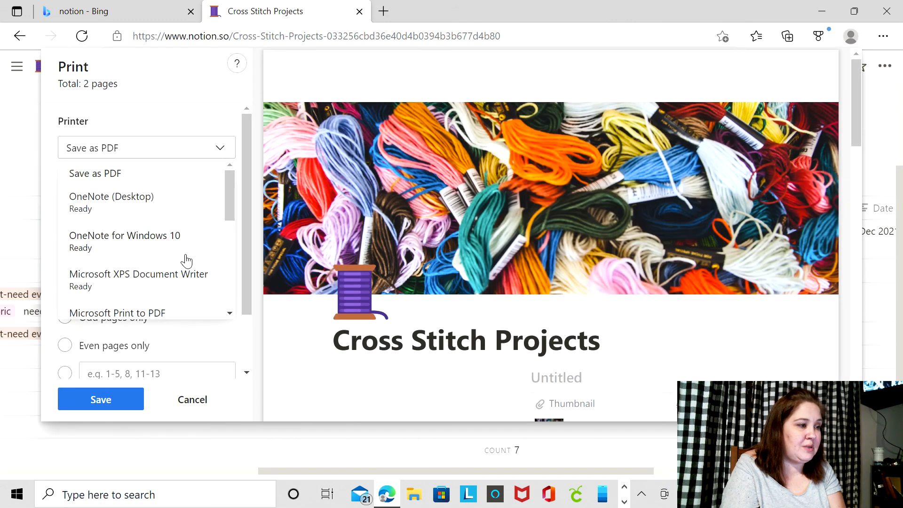
drag(230, 210, 229, 267)
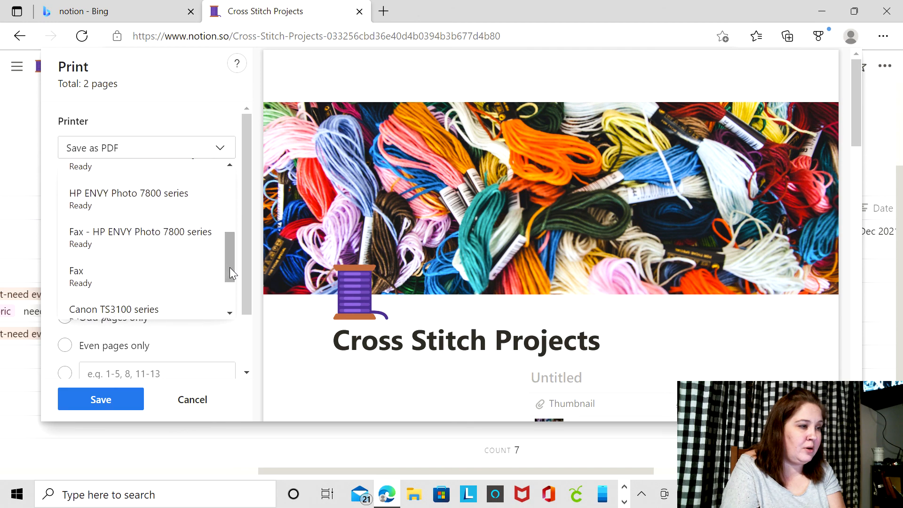
click(179, 237)
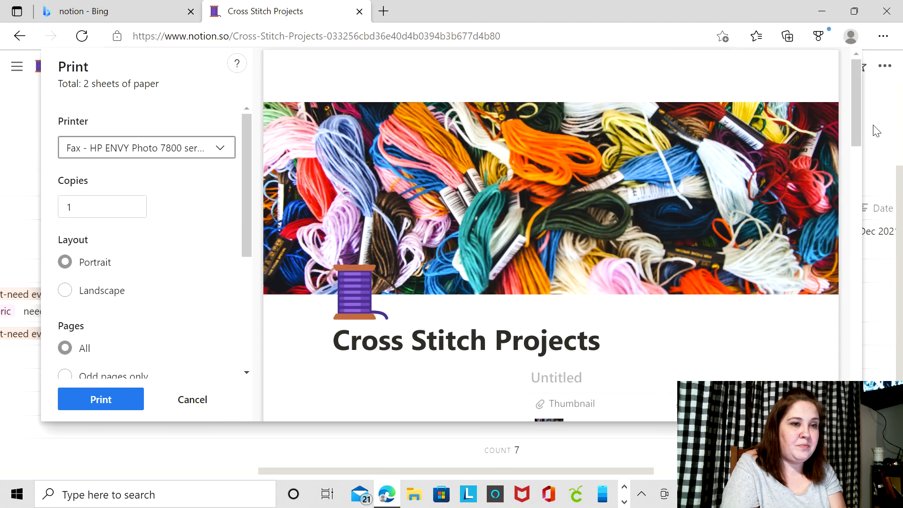
- Expand the additional print settings and set the scale to Fit to printable area
drag(858, 126, 852, 181)
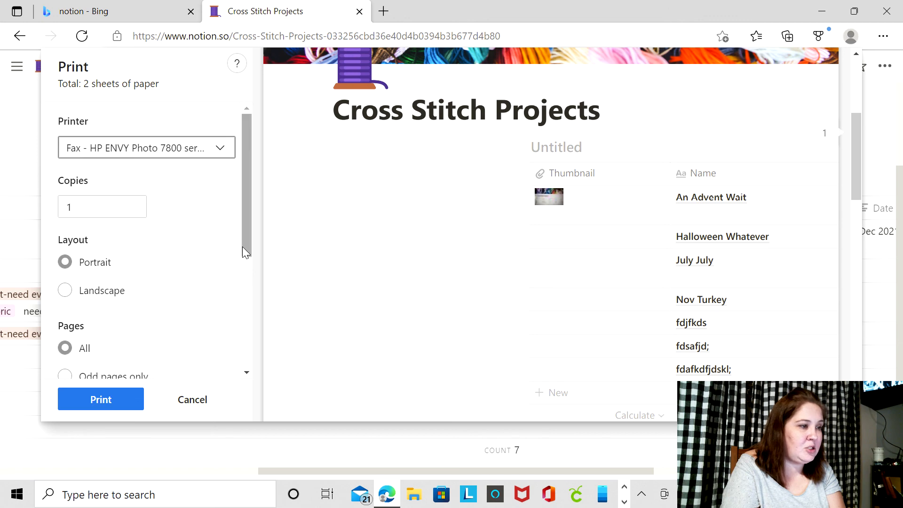
drag(244, 243, 258, 367)
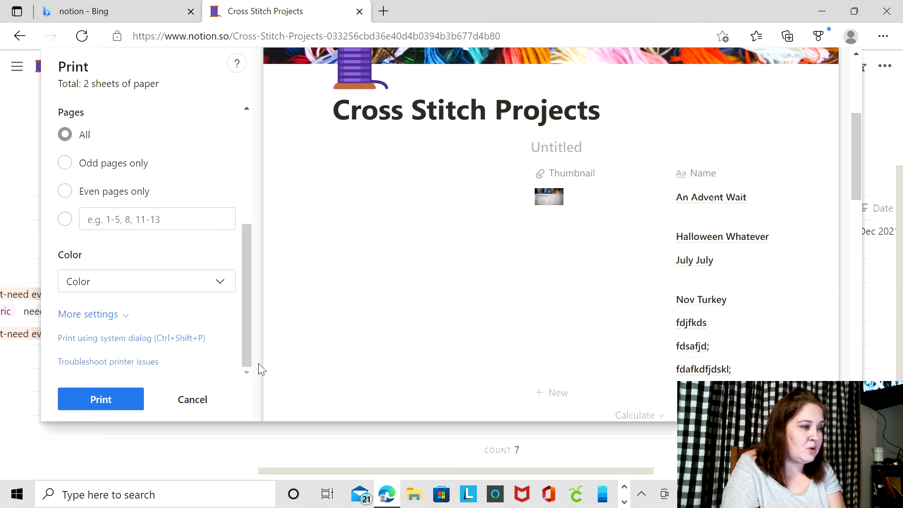
click(105, 319)
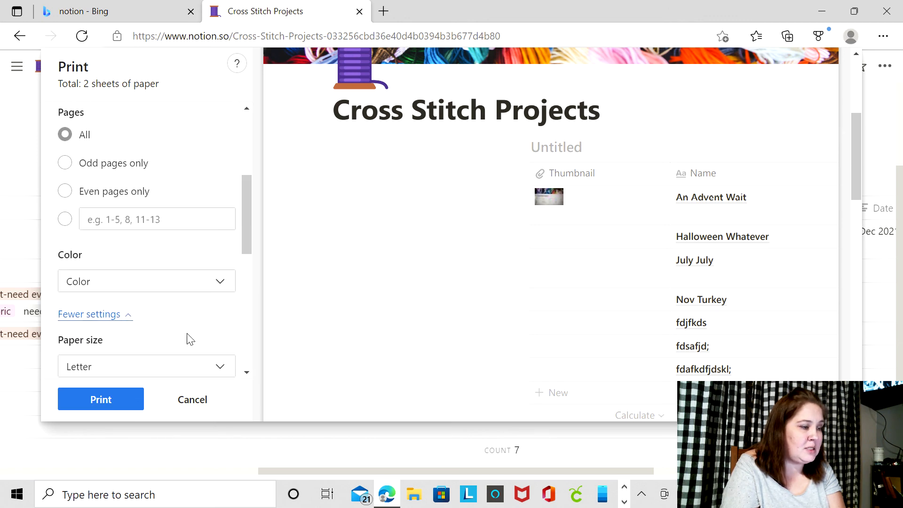
drag(246, 223, 248, 281)
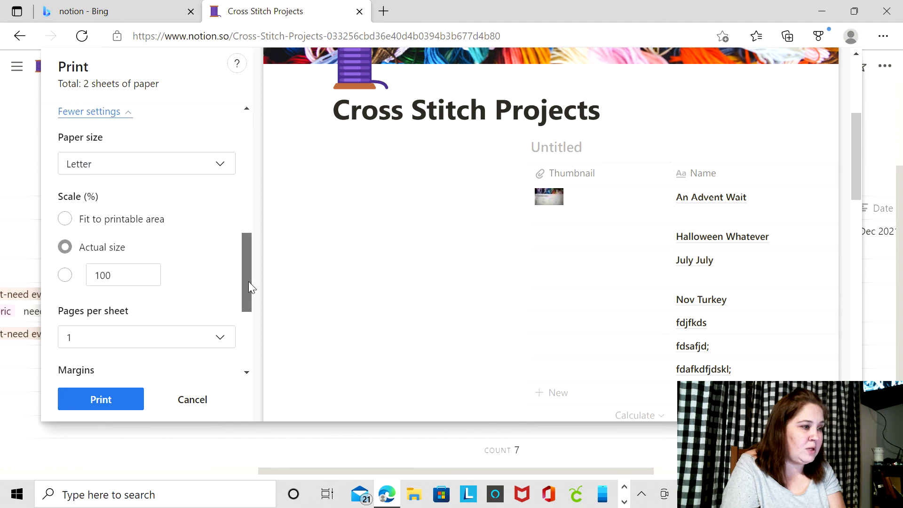
click(65, 219)
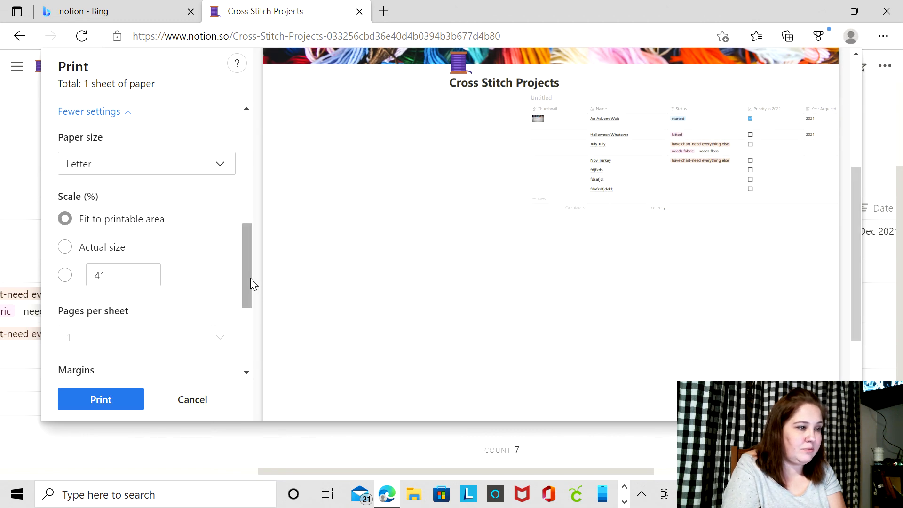
- Review the remaining print options and the scaled page preview, and cancel printing
drag(251, 278, 247, 357)
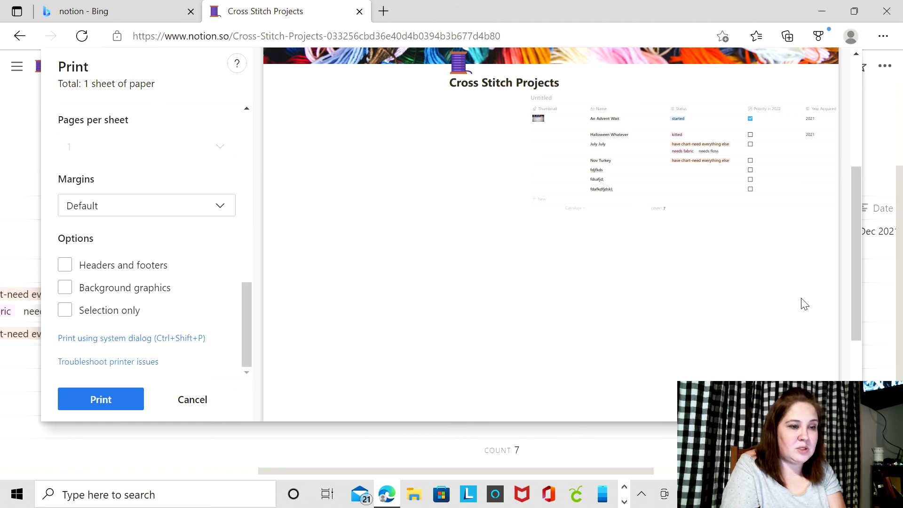
drag(858, 288, 856, 246)
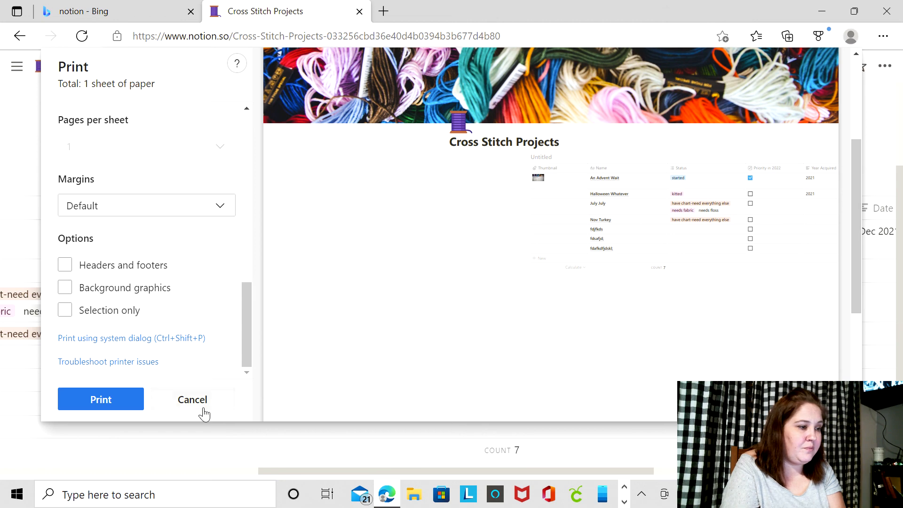
click(202, 409)
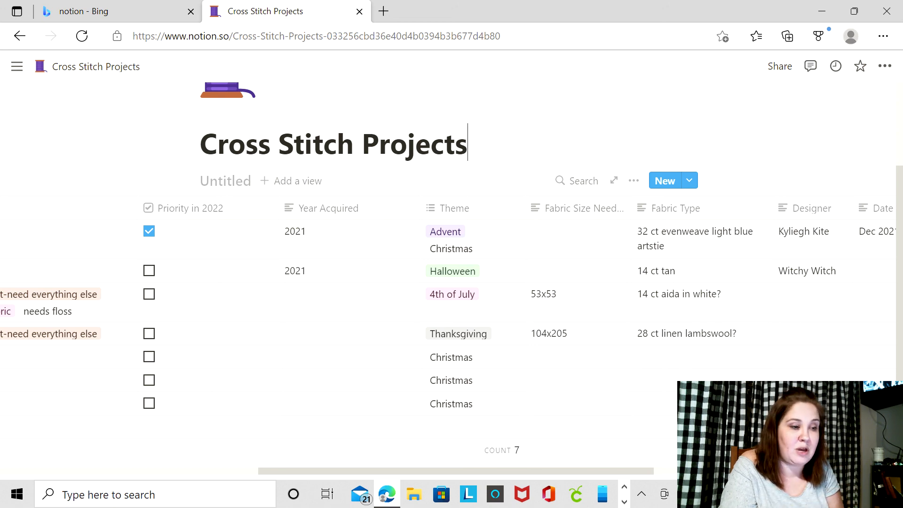
- Keep the sidebar open and add a new empty page titled "Test Play" below Cross Stitch Projects
scroll(447, 329, left, 10)
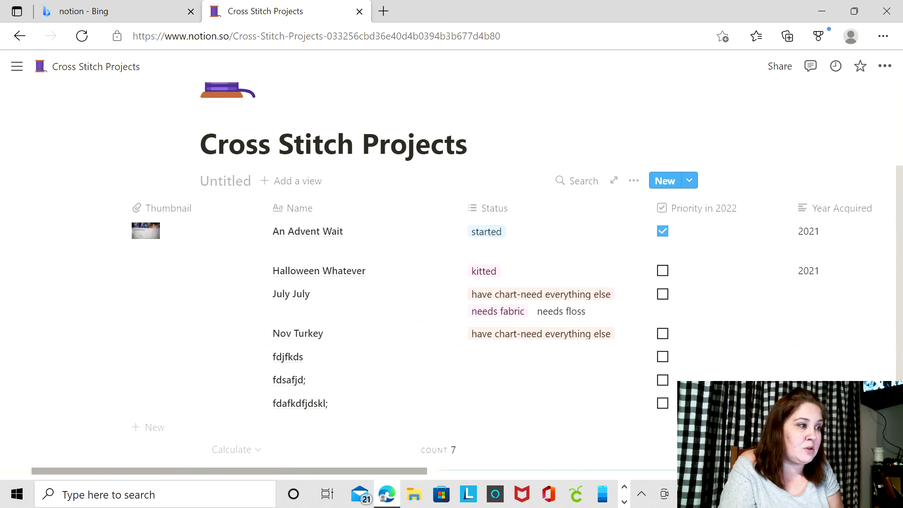
mouse_move(18, 71)
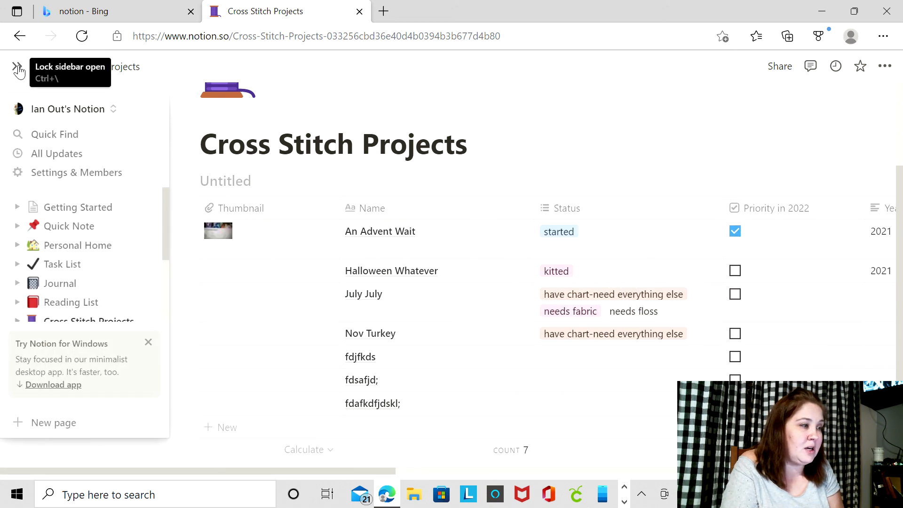
click(165, 236)
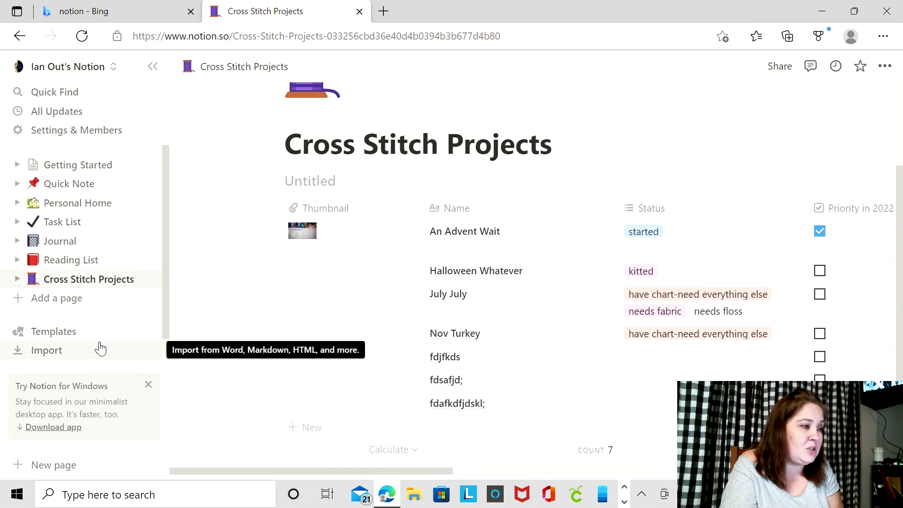
click(74, 299)
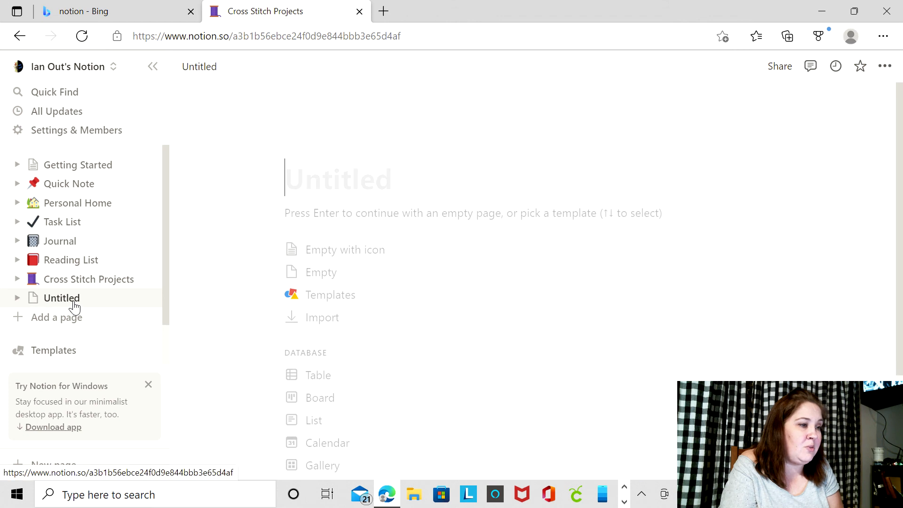
text(Test Plan)
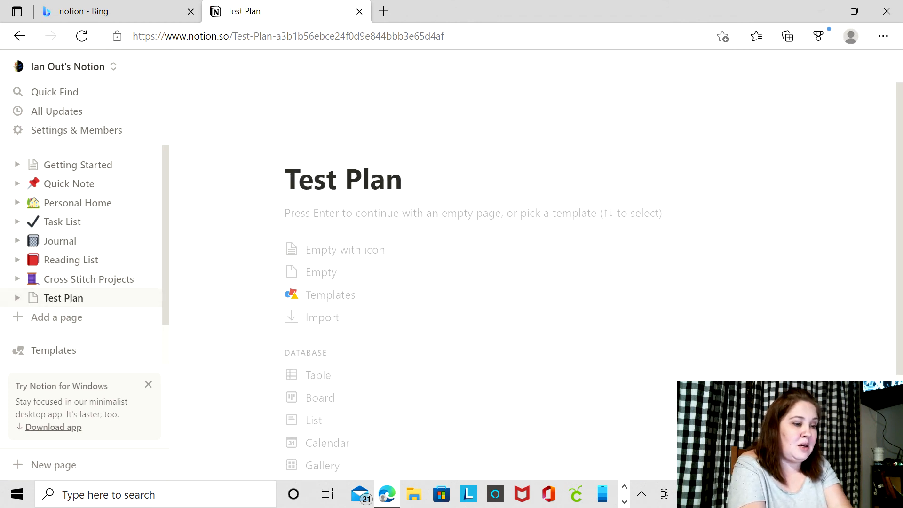
key(BackSpace)
text(y)
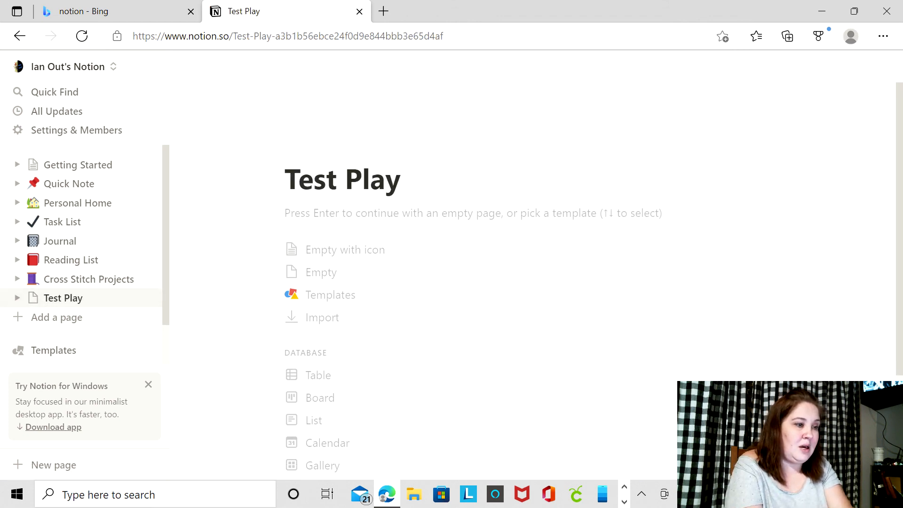
key(Return)
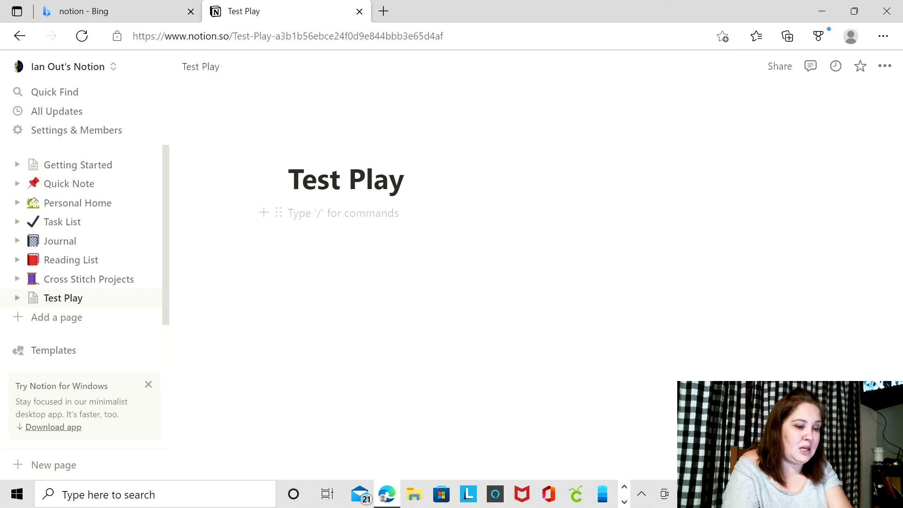
- Insert an inline table database on the Test Play page
text(/)
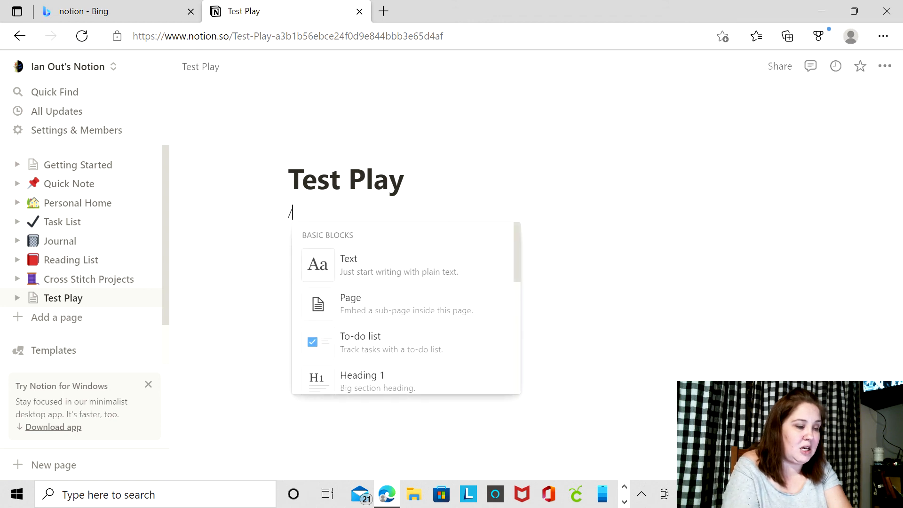
text(table)
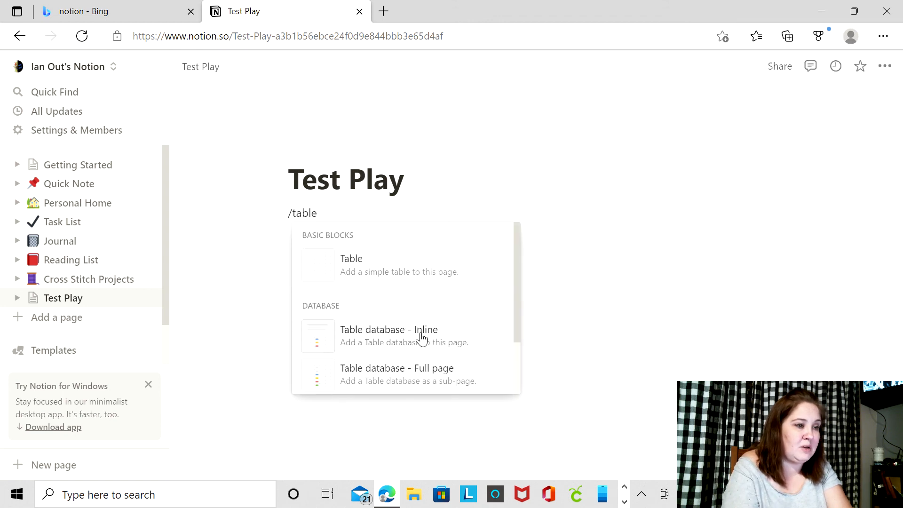
click(477, 337)
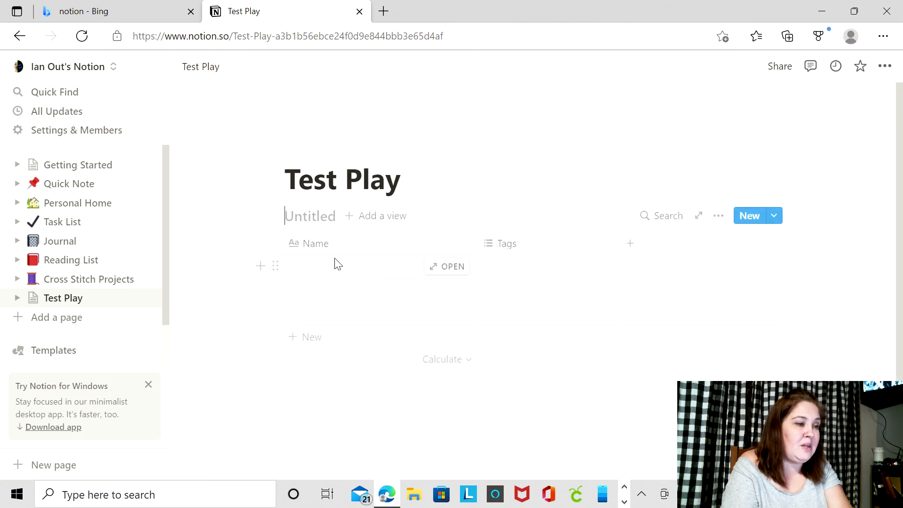
- Revisit the Cross Stitch Projects page for comparison and move the Tags column before Name in the Test Play table
click(120, 281)
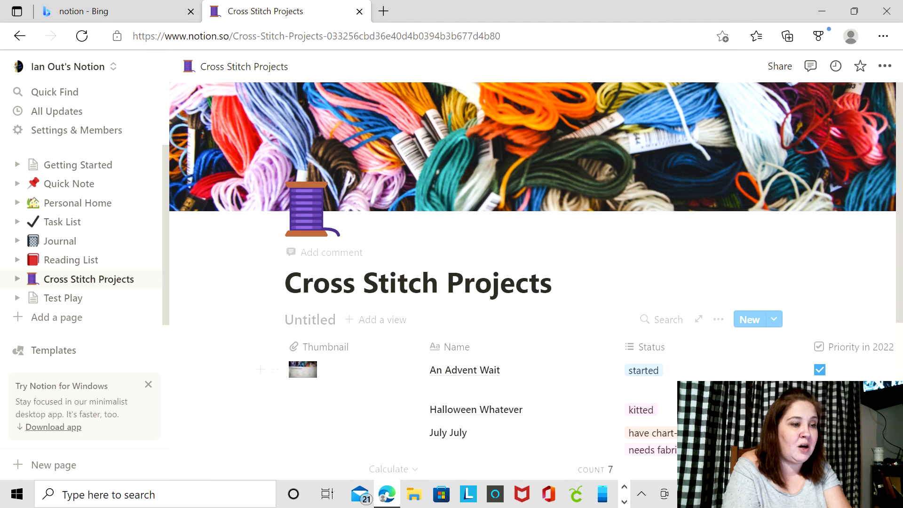
click(118, 305)
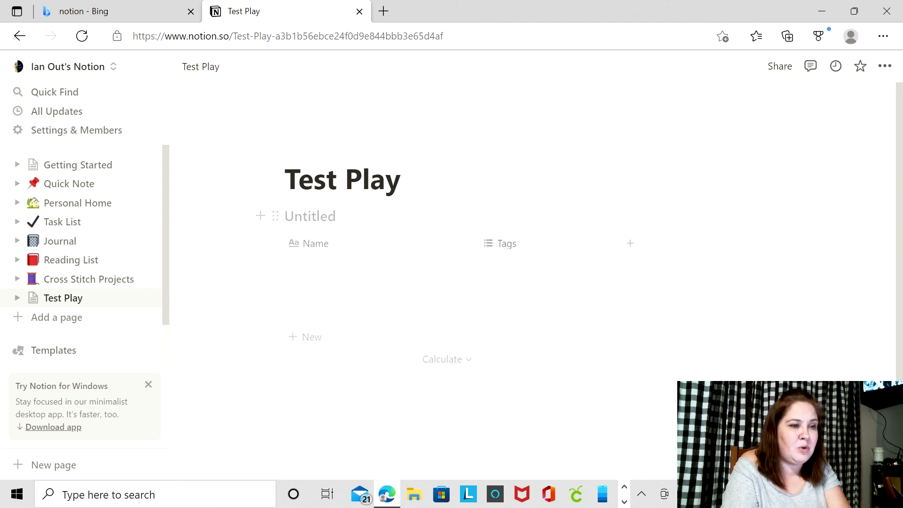
drag(591, 241, 470, 240)
drag(376, 243, 301, 242)
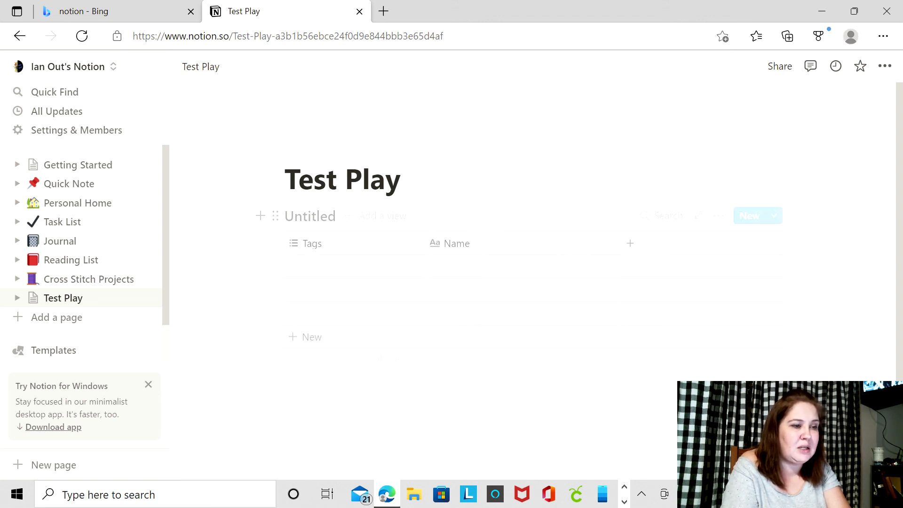
- Reopen the Cross Stitch Projects page, log out of all Notion accounts and close the Notion tab
click(89, 282)
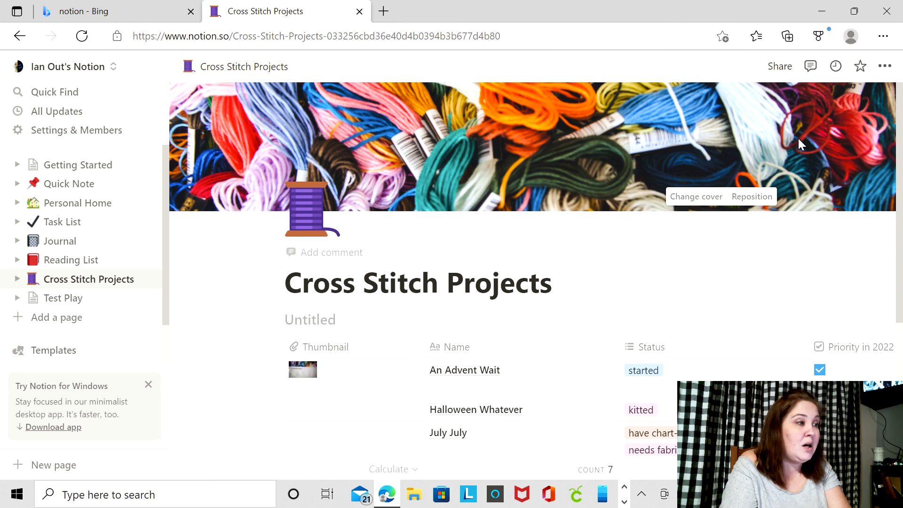
click(114, 67)
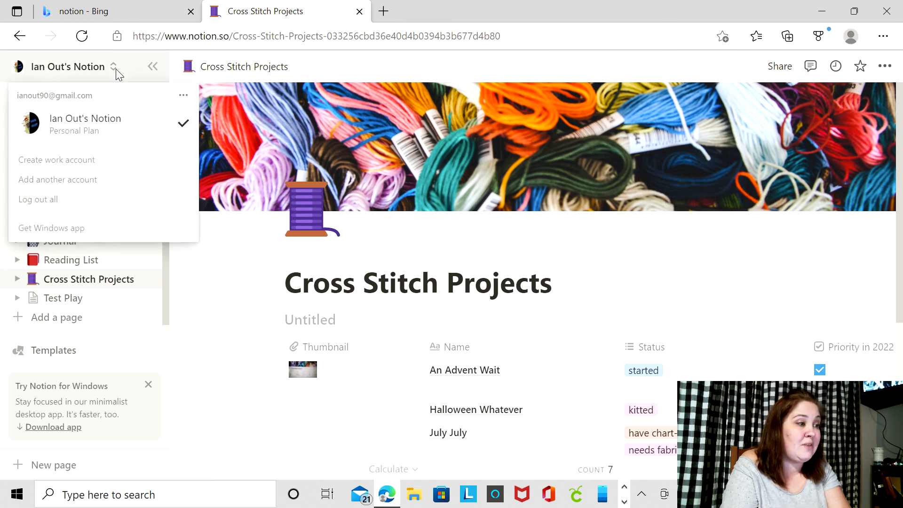
click(56, 201)
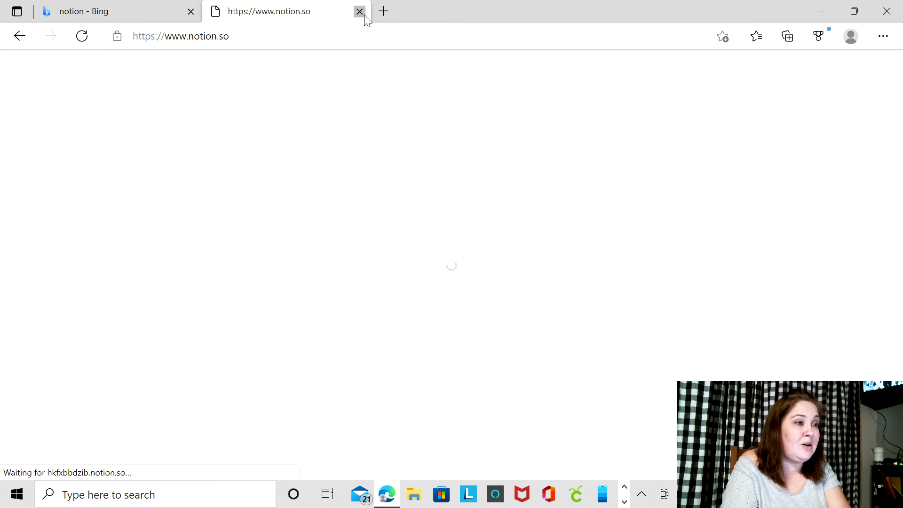
click(360, 11)
- Switch to the Chrome window and view the full Cross Stitch Projects page from its cover image
click(813, 17)
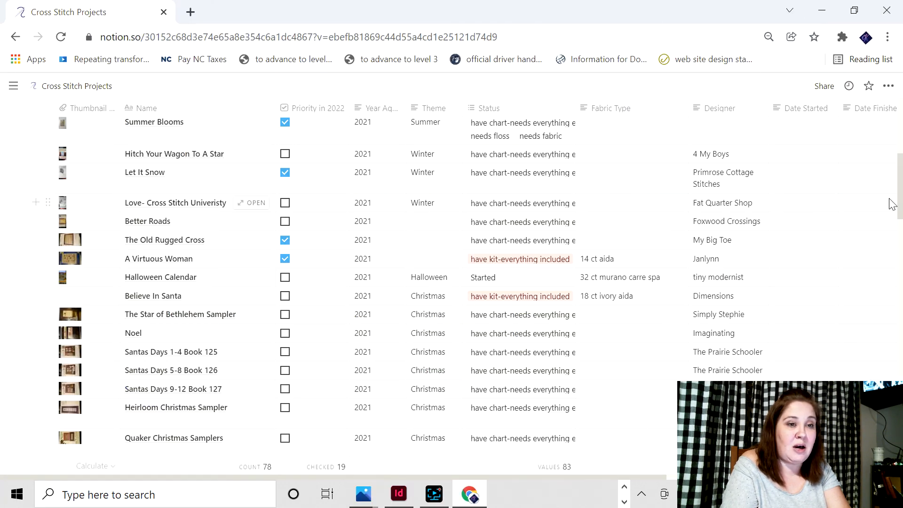
scroll(898, 188, up, 6)
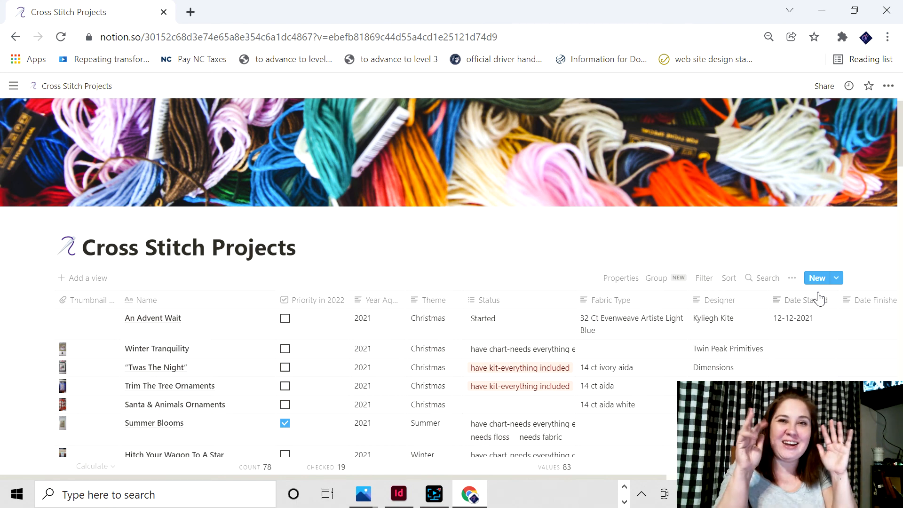
click(442, 497)
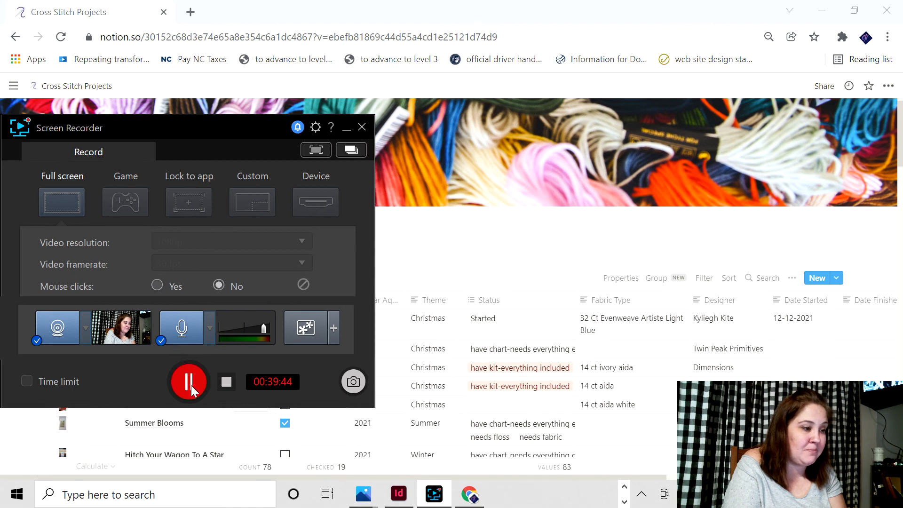